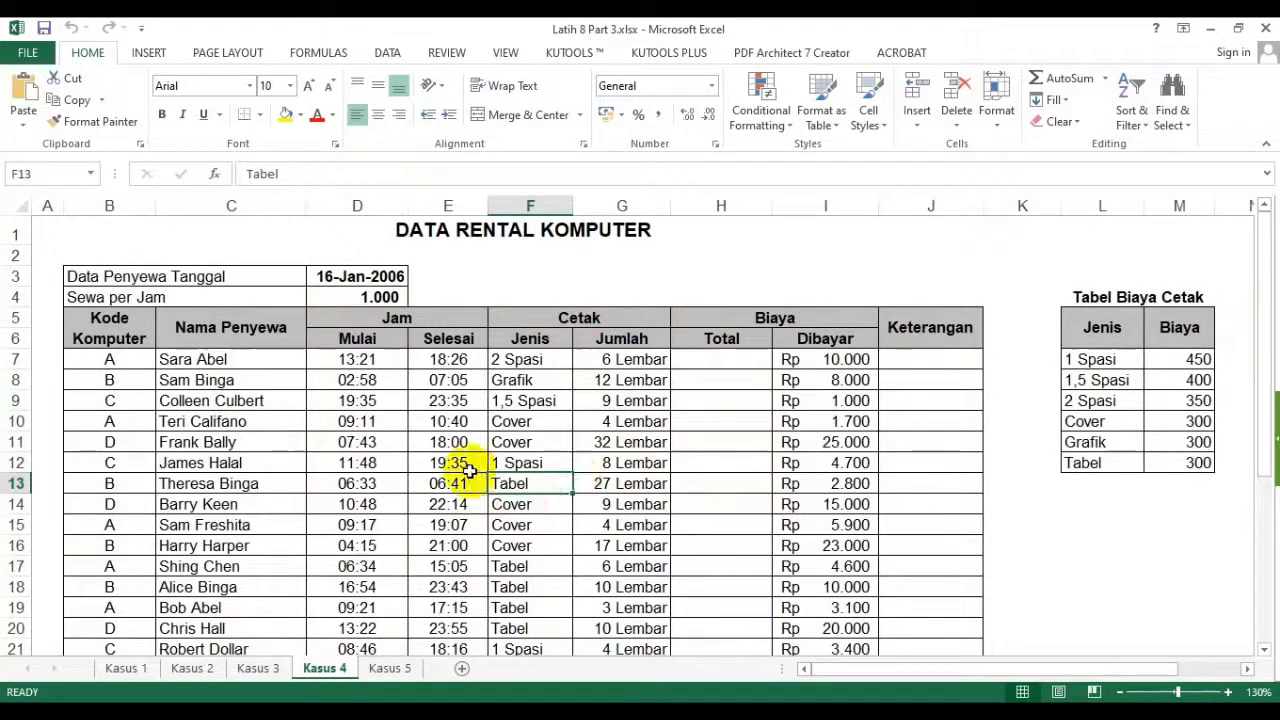
- Fill cell H7 under Total and cell J7 under Keterangan with yellow
left_click(731, 360)
left_click(286, 114)
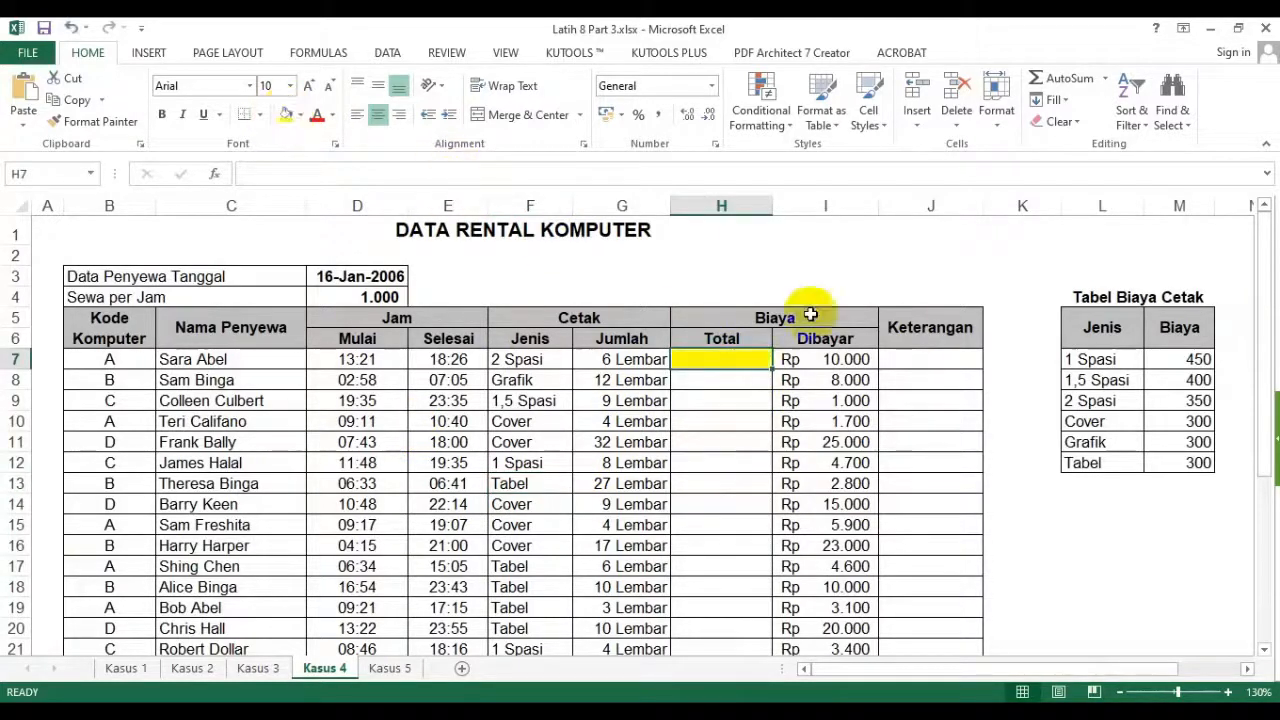
left_click(905, 360)
left_click(286, 112)
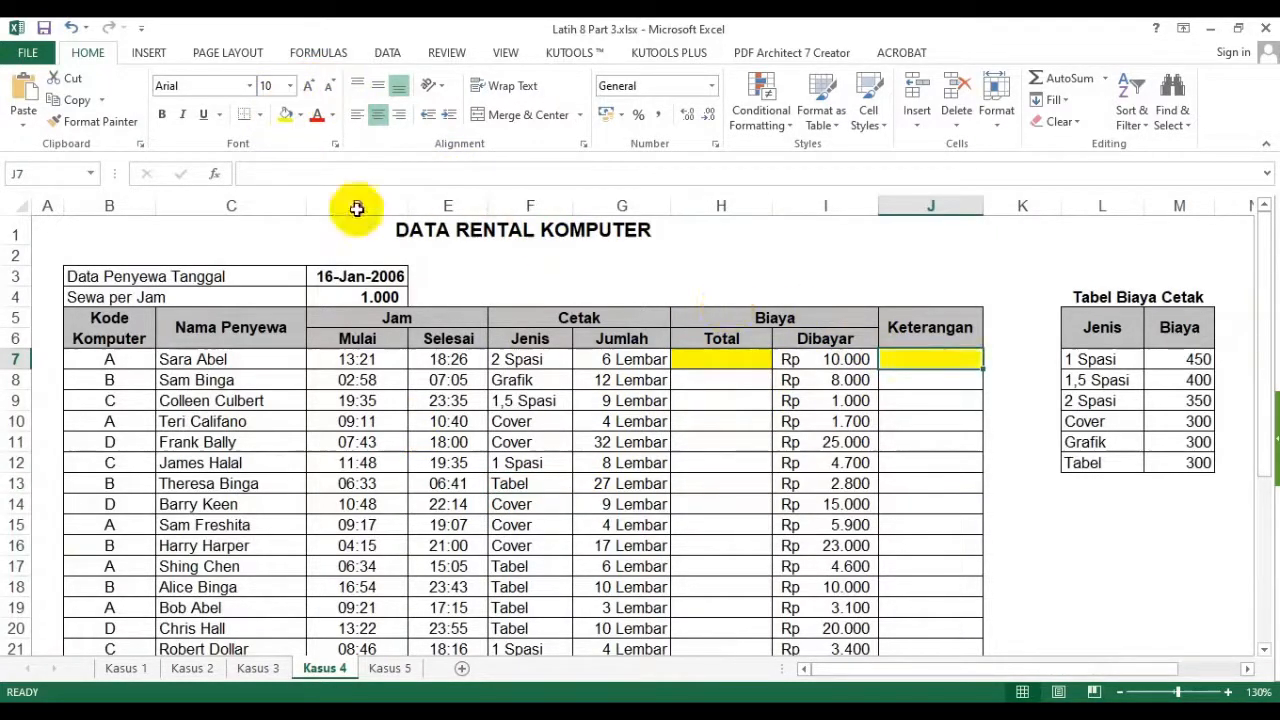
- Split the sheet horizontally above row 15, without a vertical split, and bring the task instructions into view in the lower pane
left_click(765, 524)
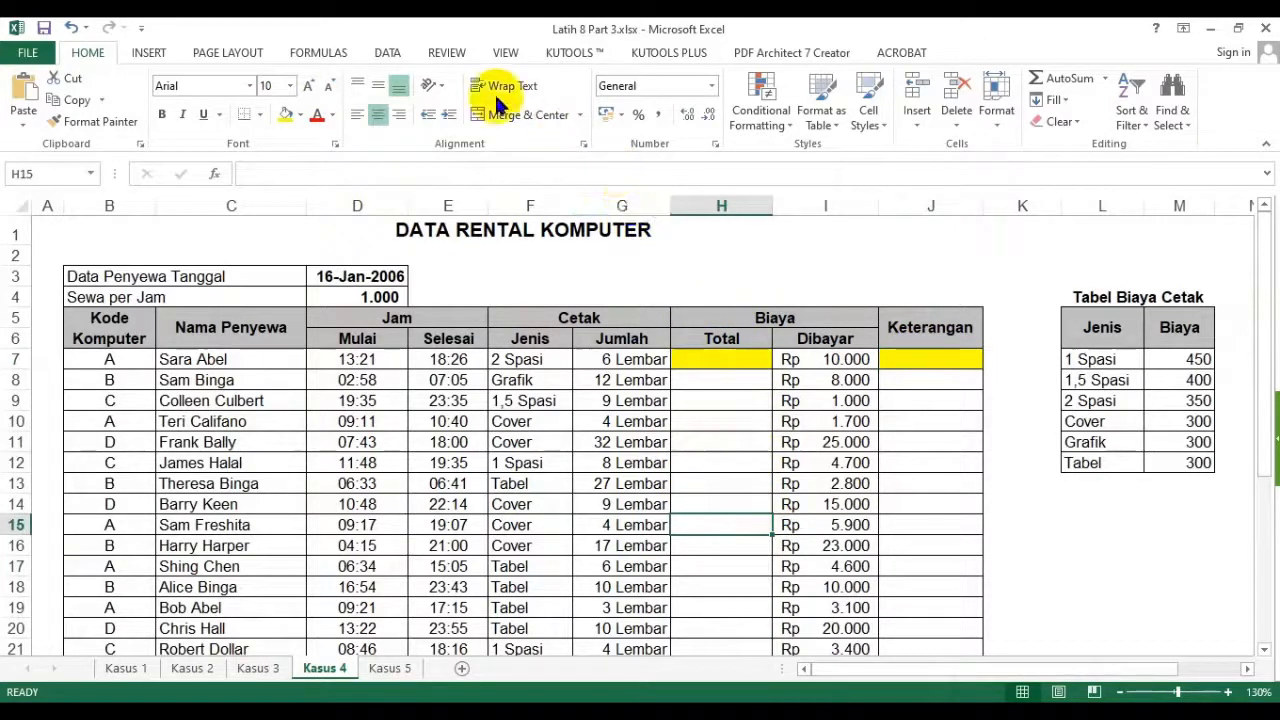
left_click(506, 53)
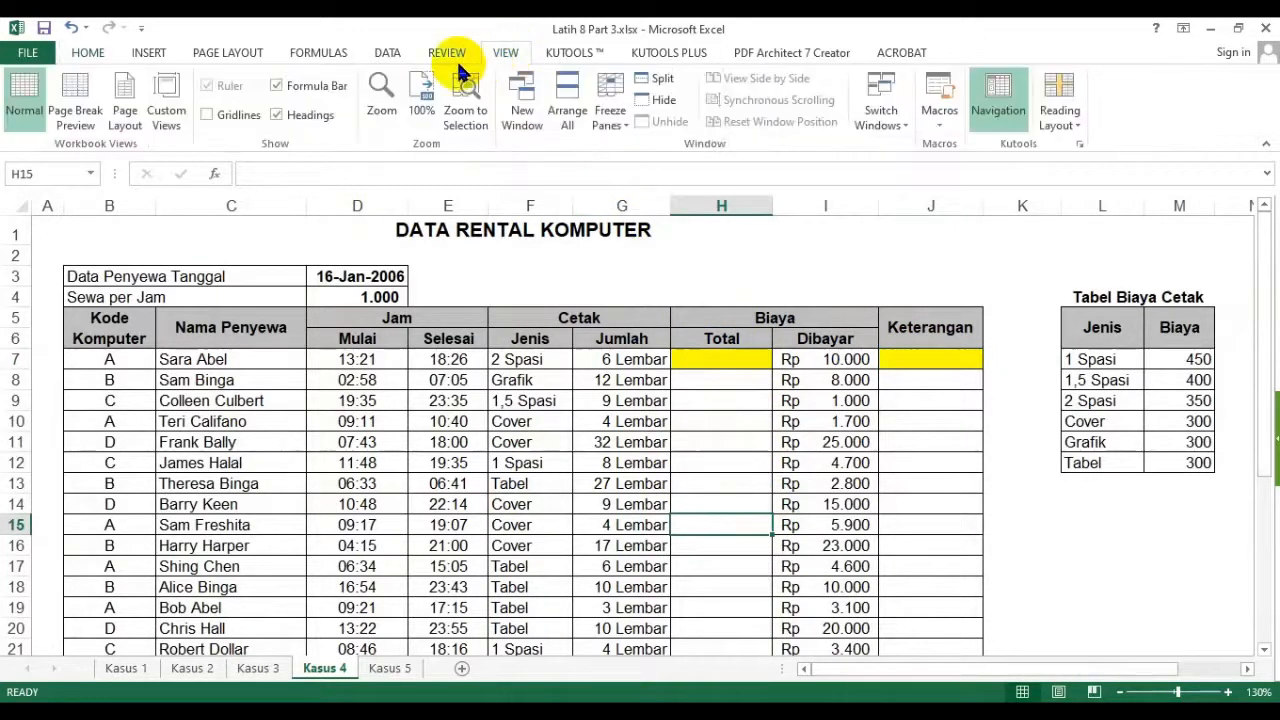
left_click(664, 86)
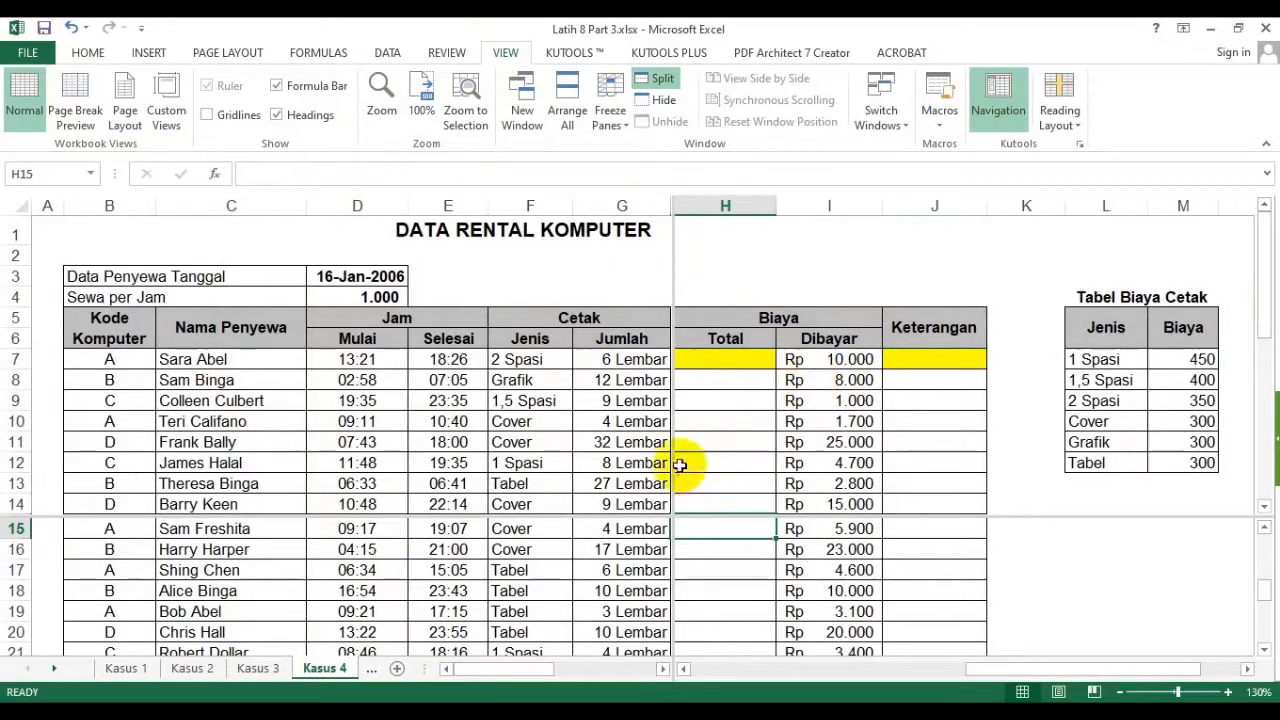
double_click(675, 270)
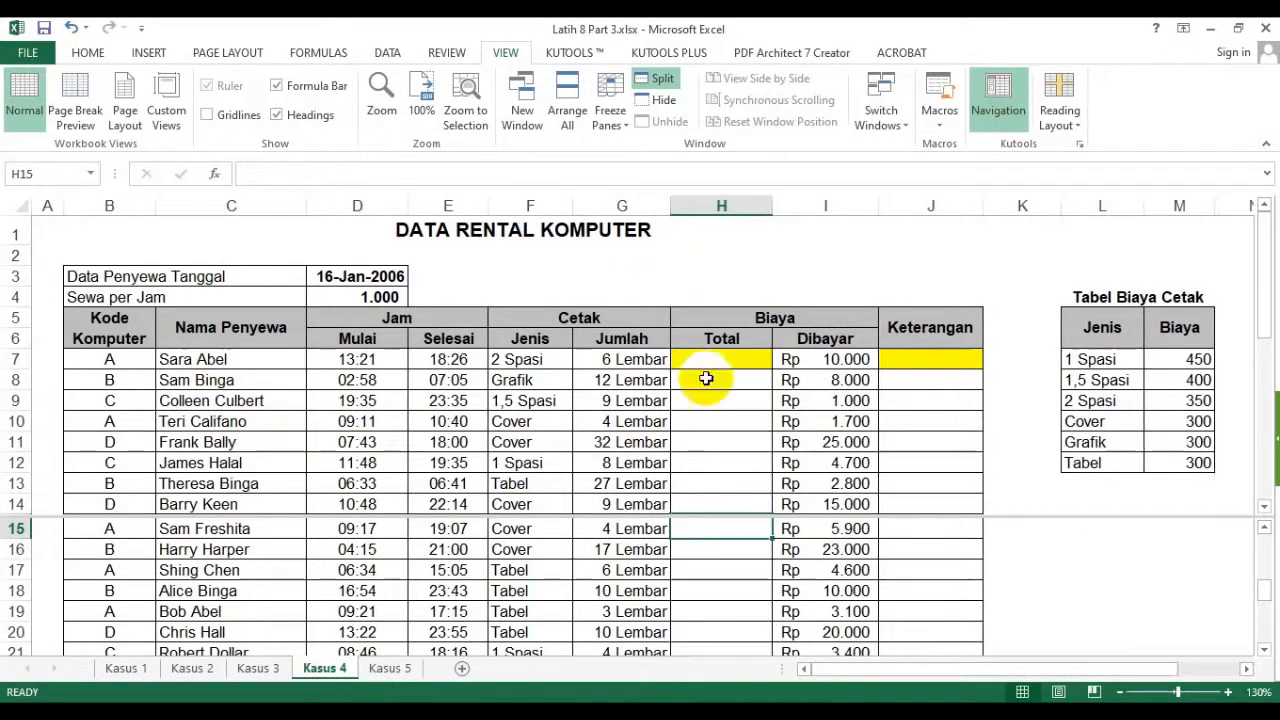
left_click(791, 568)
scroll(790, 567, "down", 4)
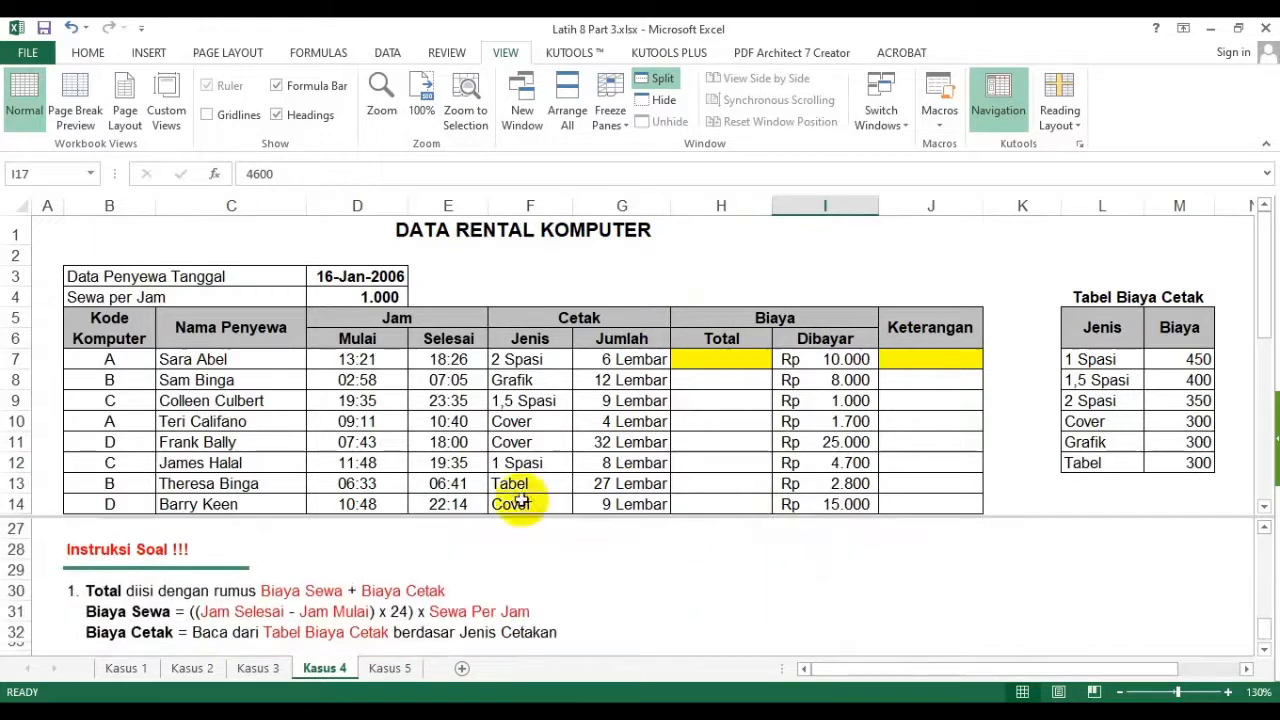
left_click(1265, 648)
left_click(1265, 648)
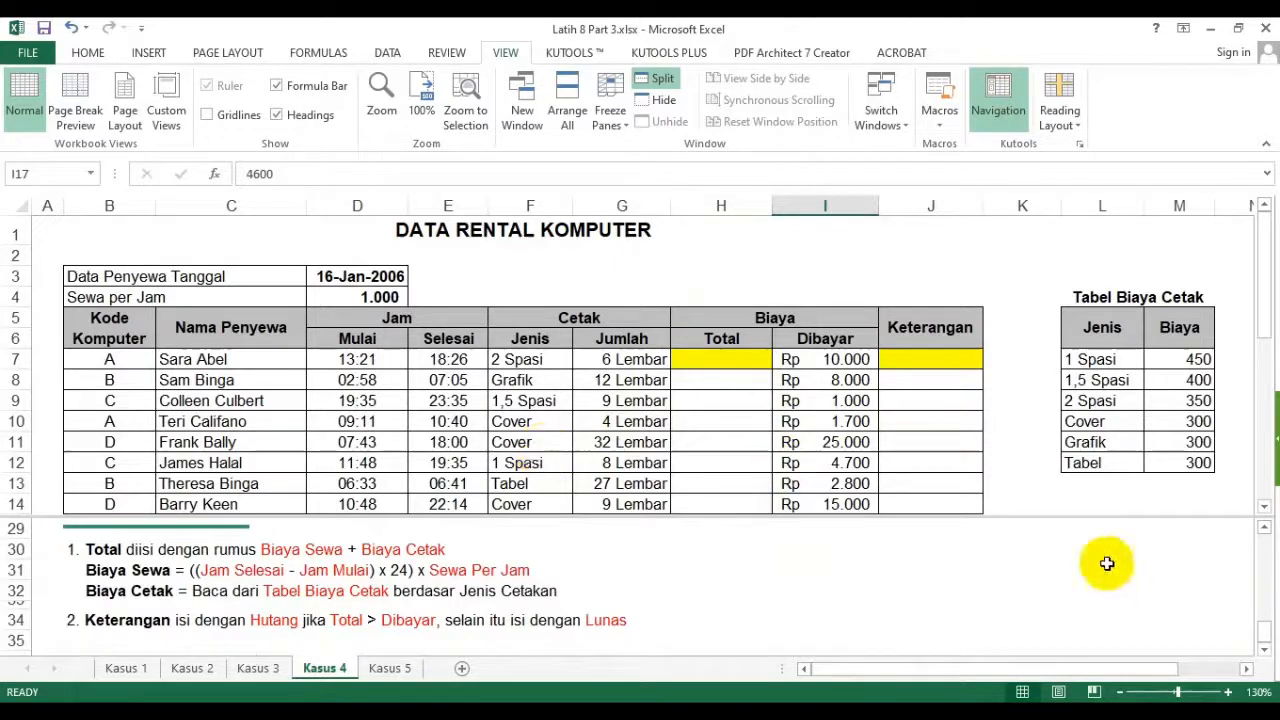
left_click(1246, 668)
left_click(1246, 668)
left_click(1246, 668)
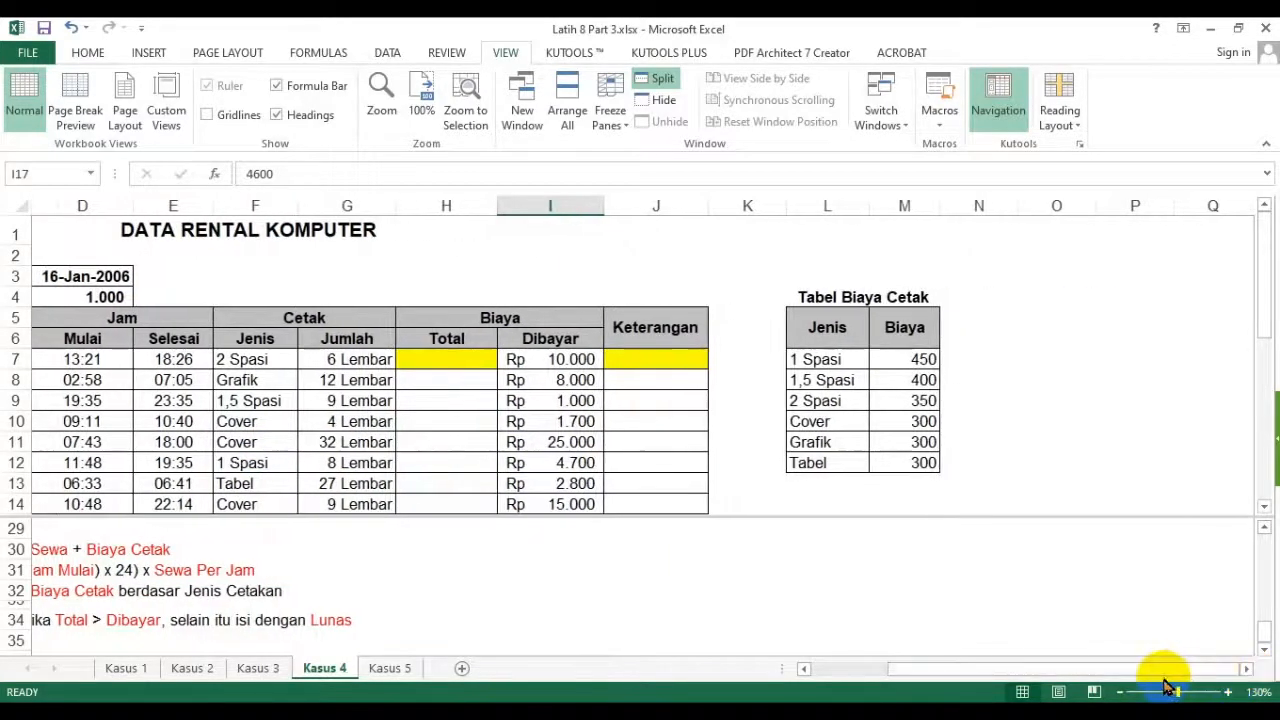
left_click_drag(1165, 672, 1057, 686)
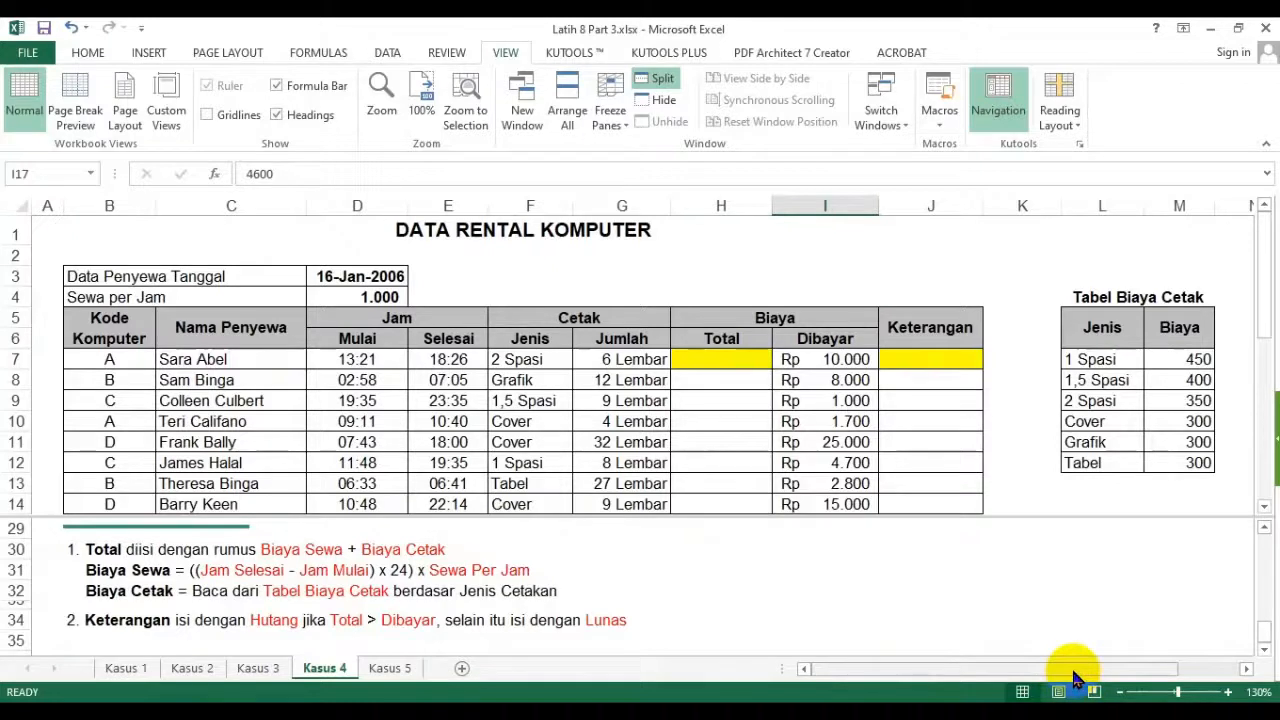
- Enter the heading Biaya Sewa in cell O6, in the empty area beside the Tabel Biaya Cetak table
left_click_drag(1075, 680, 1154, 663)
left_click(822, 332)
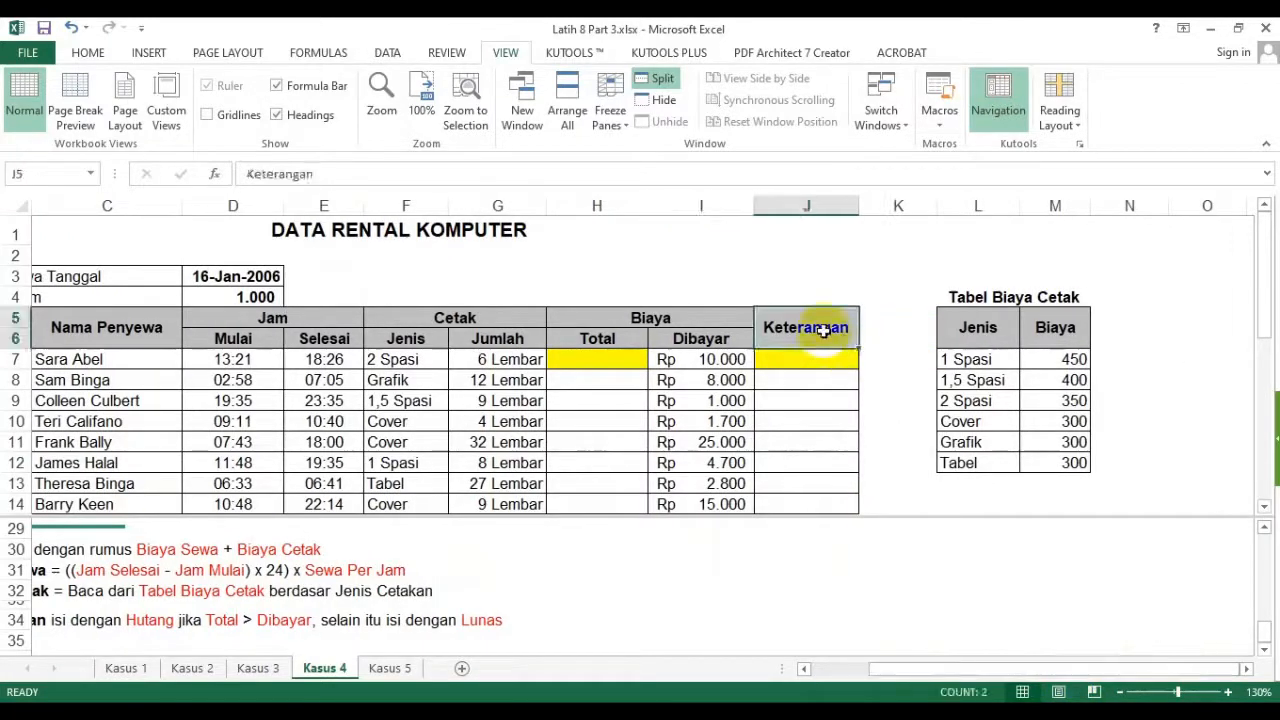
key("ctrl+c")
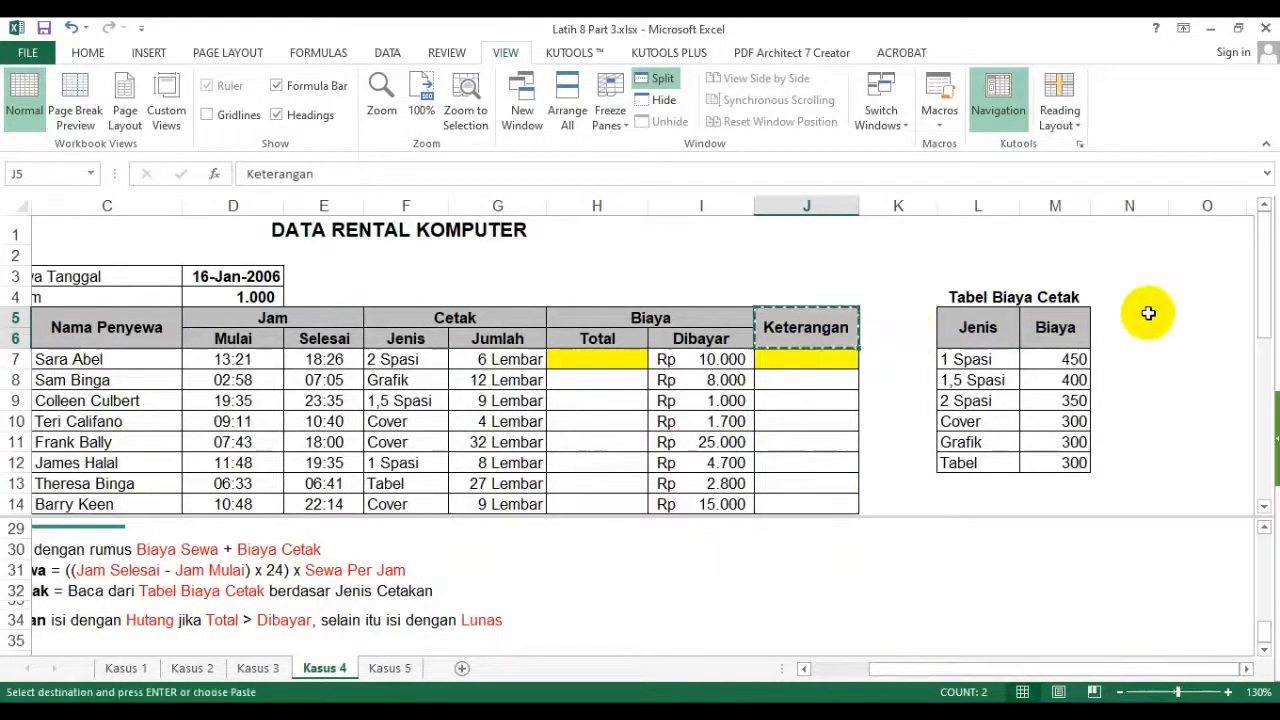
left_click(1190, 336)
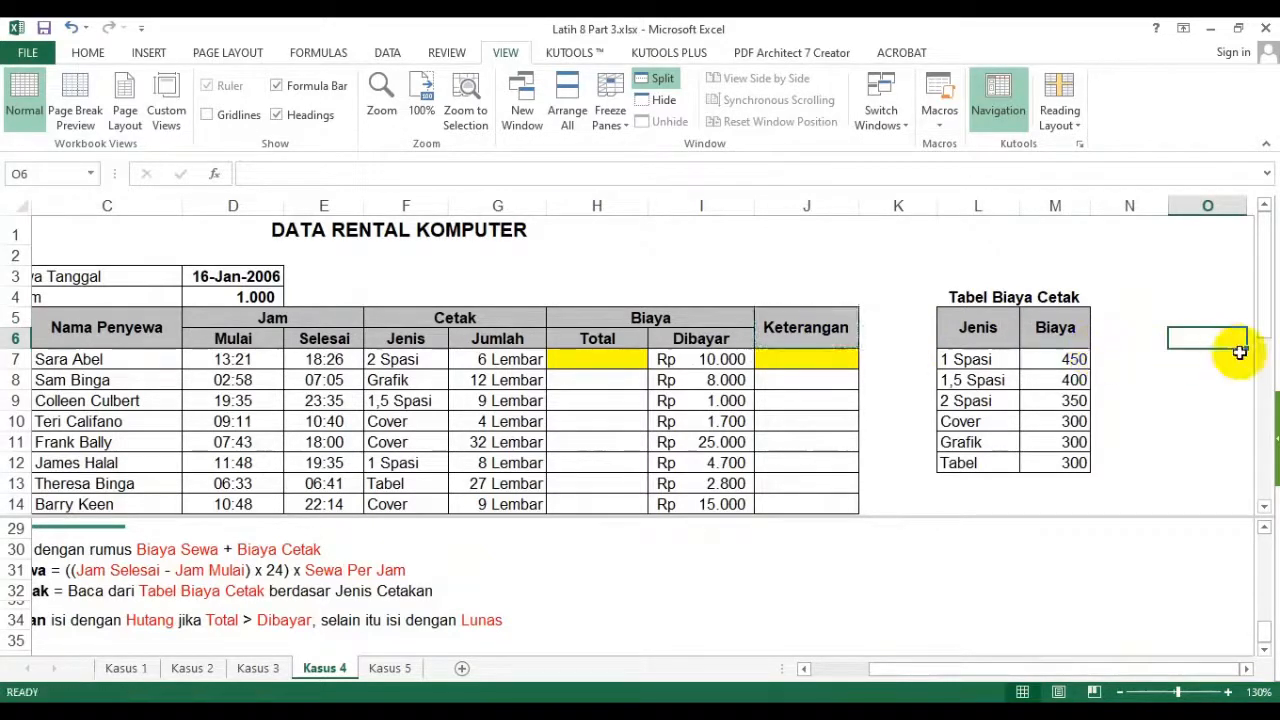
key("Escape")
type("Biay")
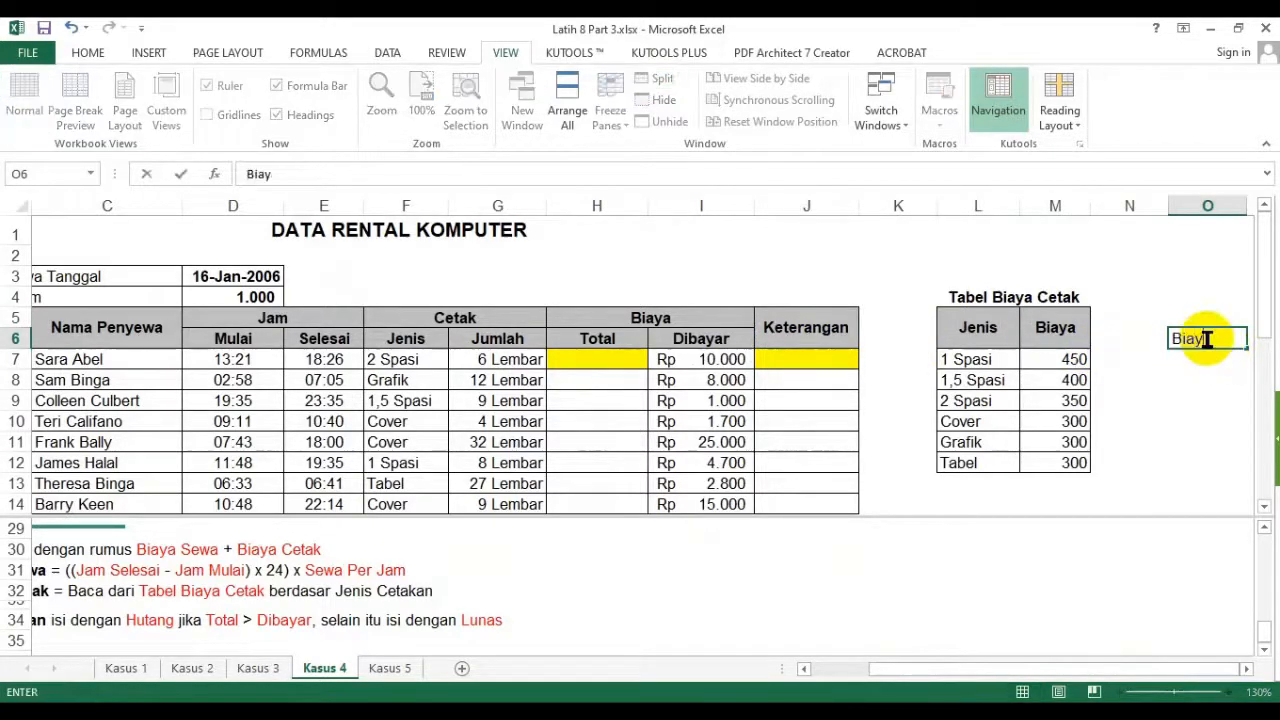
type("a Sewa")
key("Return")
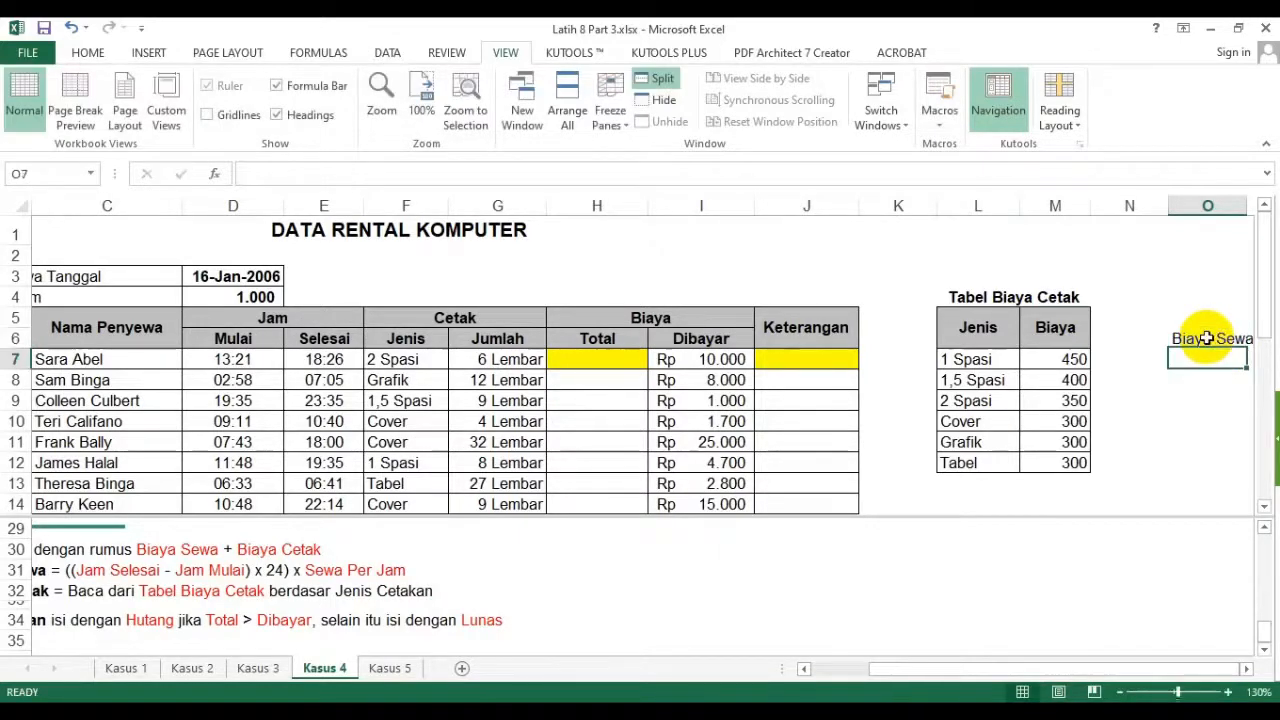
- Enter the heading Biaya Cetak in cell P6 and widen column O so its heading fits
key("Up")
key("Right")
type("Bi")
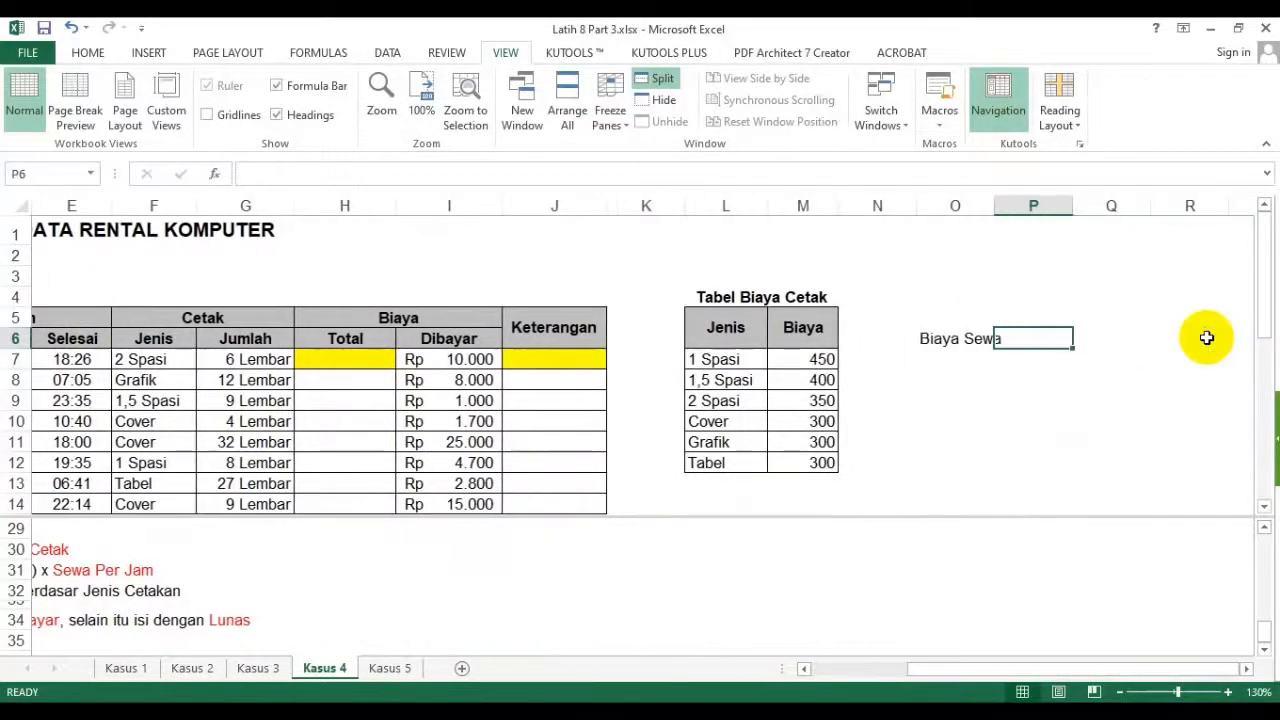
type("aya Cetak")
key("Return")
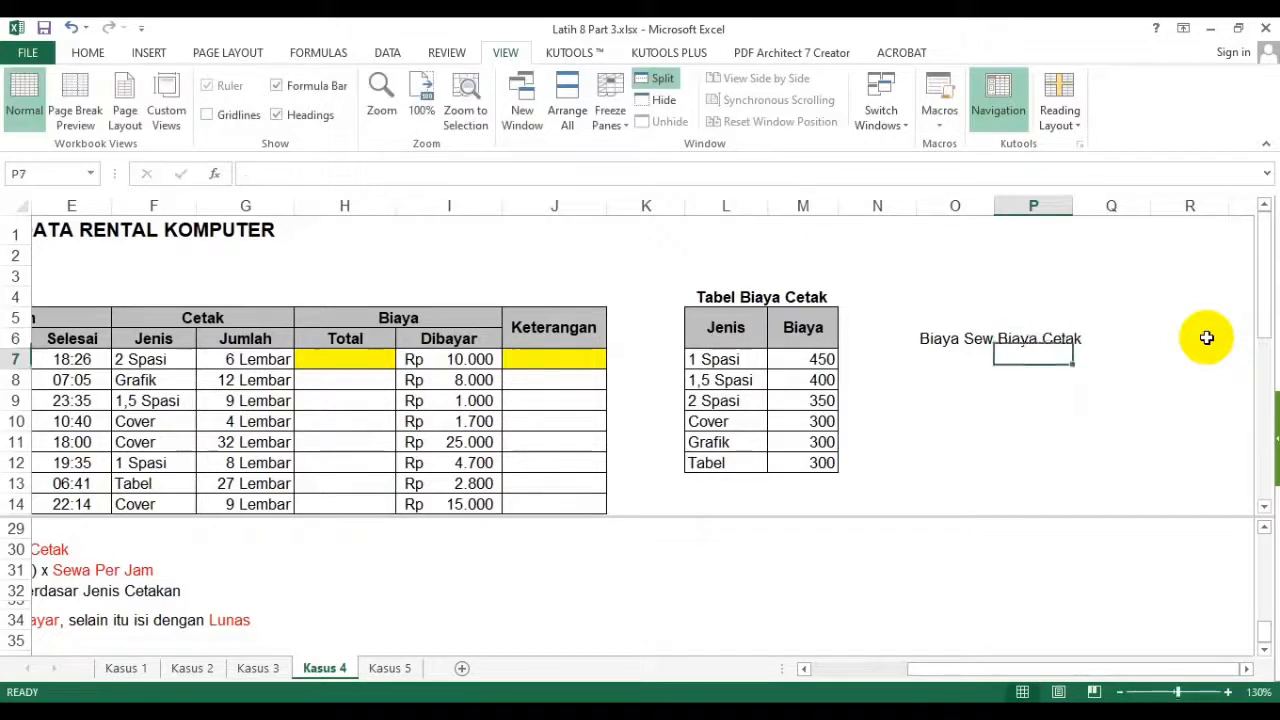
left_click_drag(1000, 207, 1021, 206)
- Apply all borders to the range O6:P26, covering both helper columns down to the last rental row
left_click_drag(969, 339, 1025, 350)
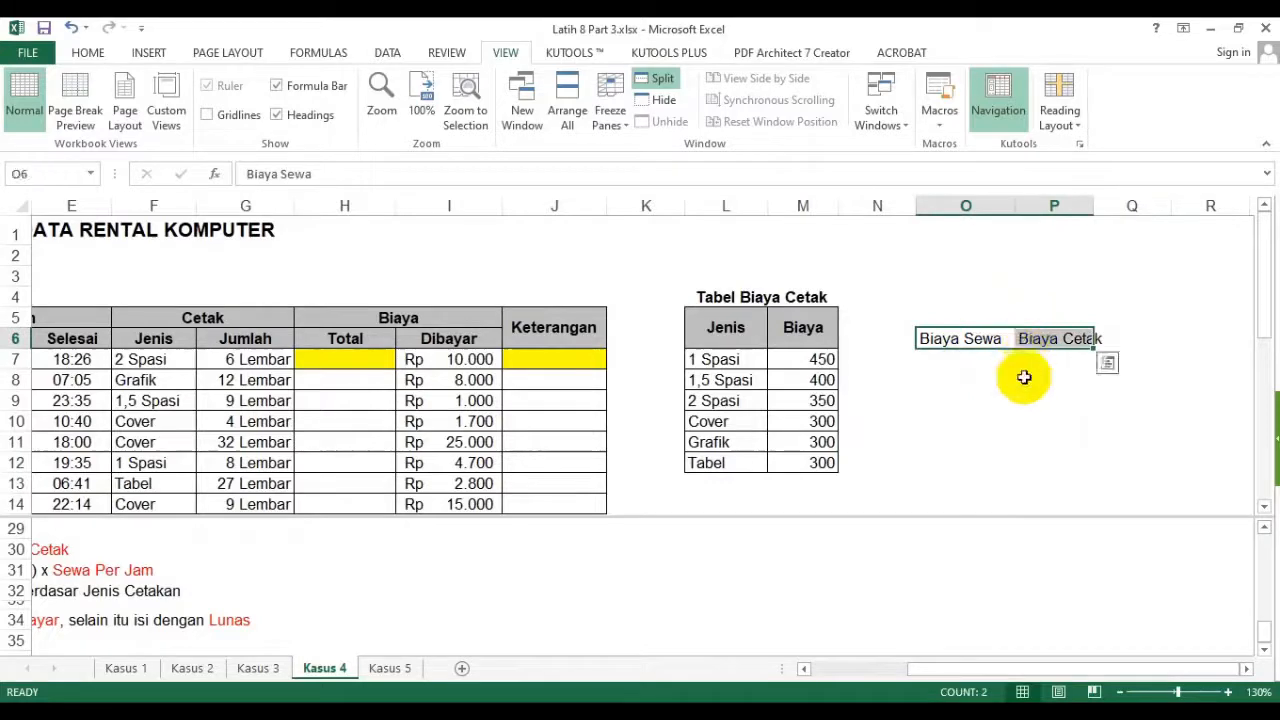
scroll(1023, 374, "down", 2)
scroll(1050, 425, "down", 2)
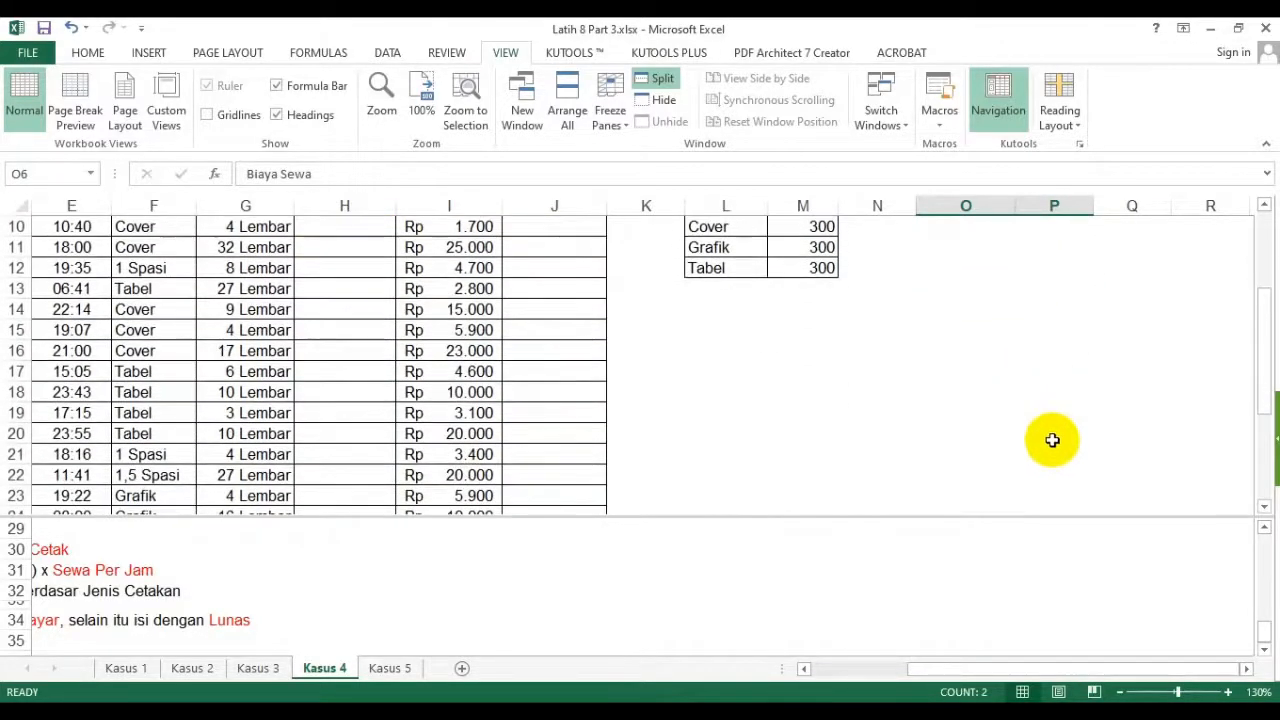
left_click(1060, 487, "shift")
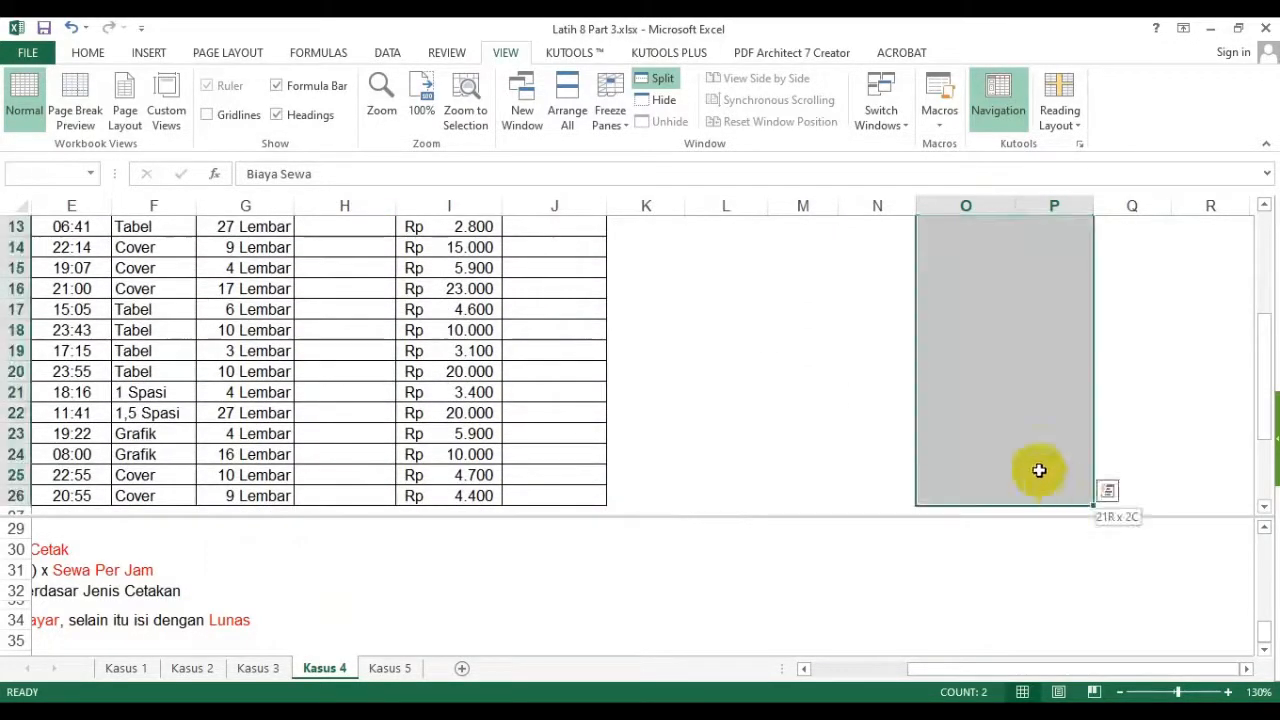
scroll(764, 429, "down", 1)
scroll(760, 427, "up", 5)
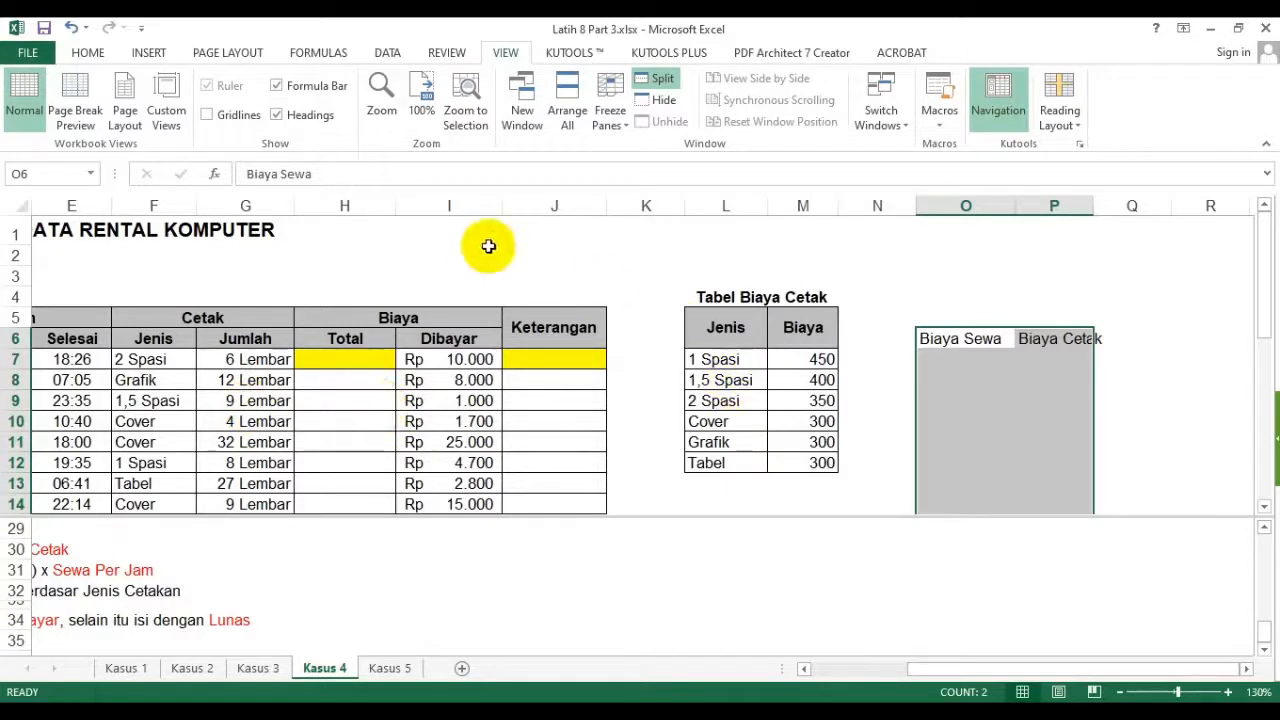
left_click(95, 55)
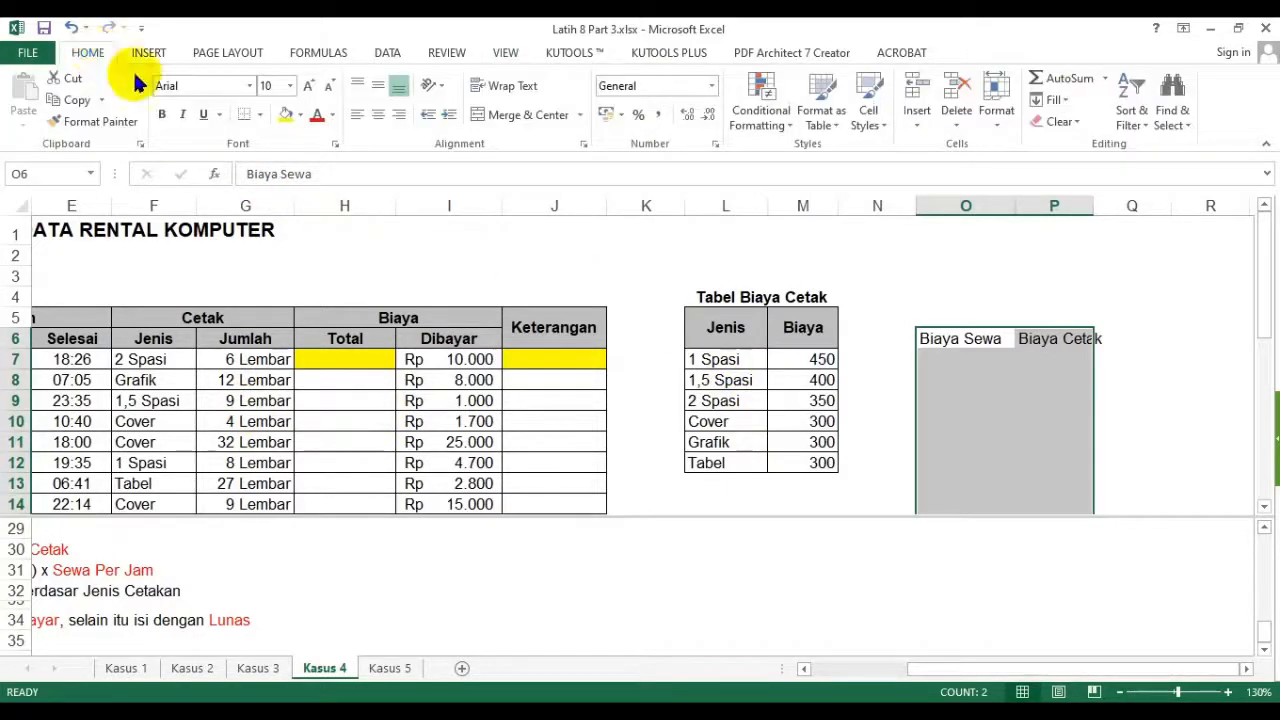
left_click(259, 116)
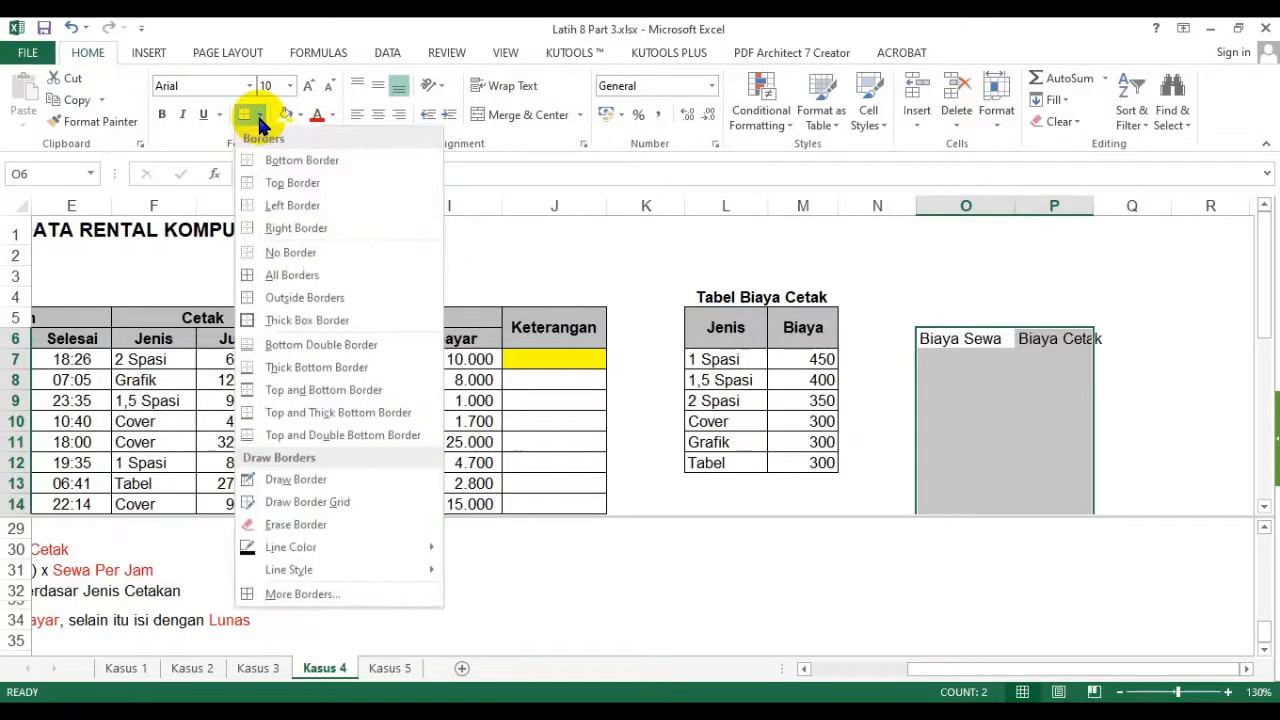
left_click(290, 277)
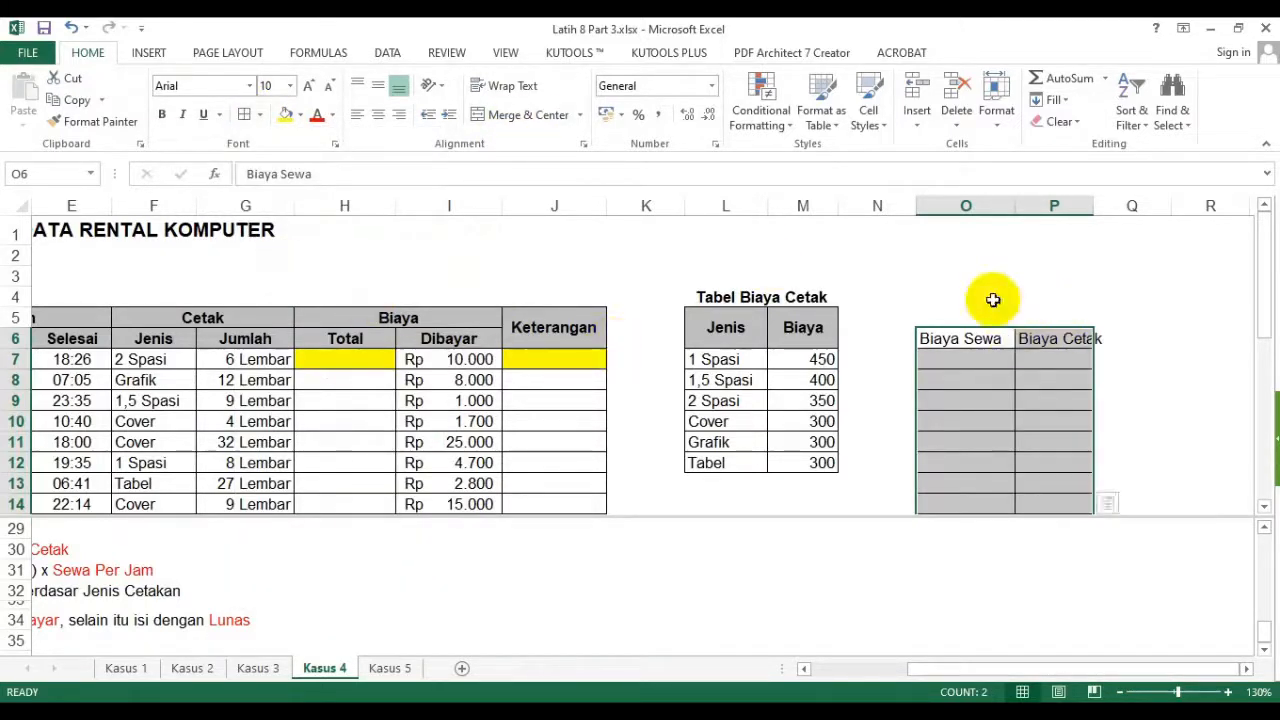
- Widen columns O and P and make the headings in O6:P6 bold and centred
left_click_drag(975, 205, 1027, 207)
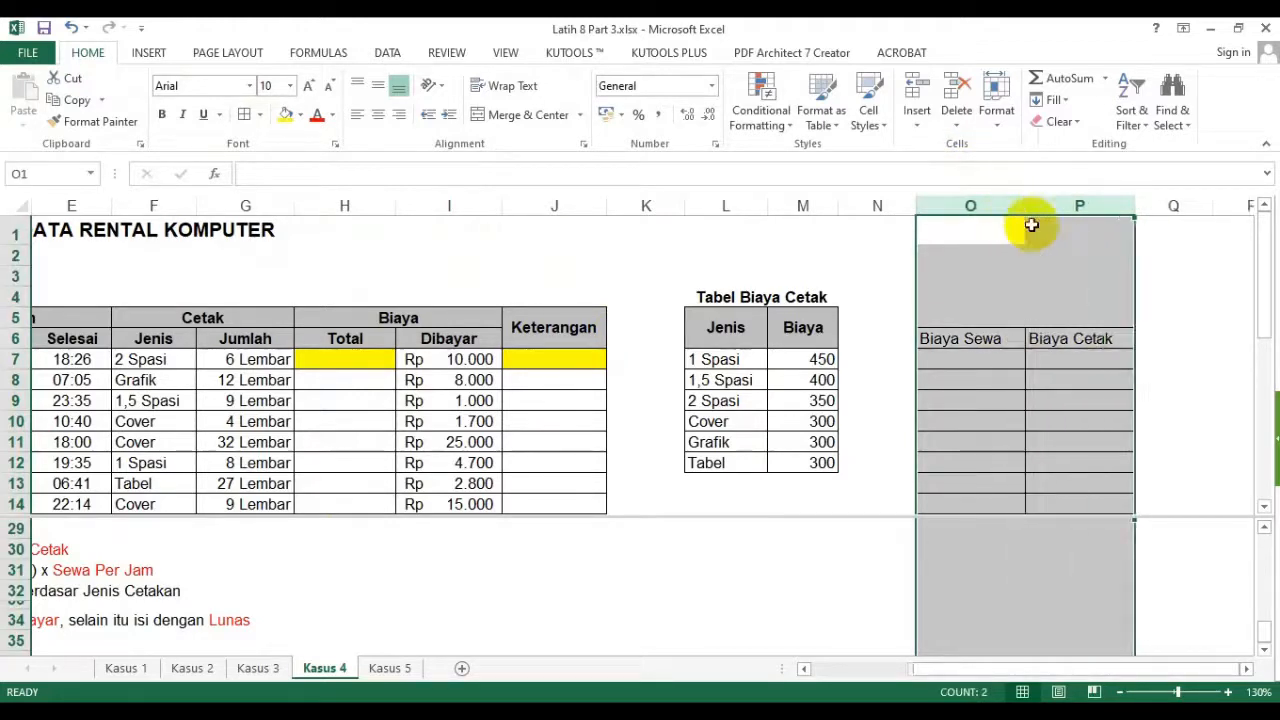
left_click(1012, 338)
left_click_drag(1012, 338, 1065, 338)
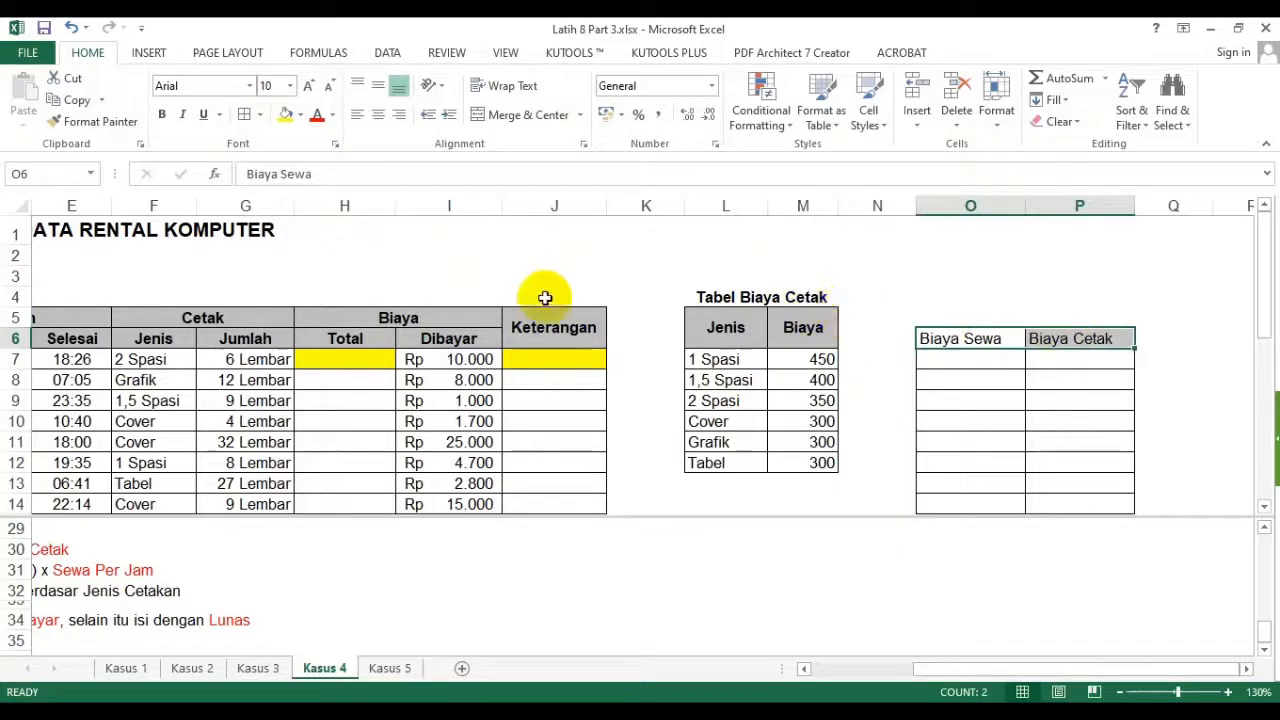
left_click(163, 115)
left_click(378, 115)
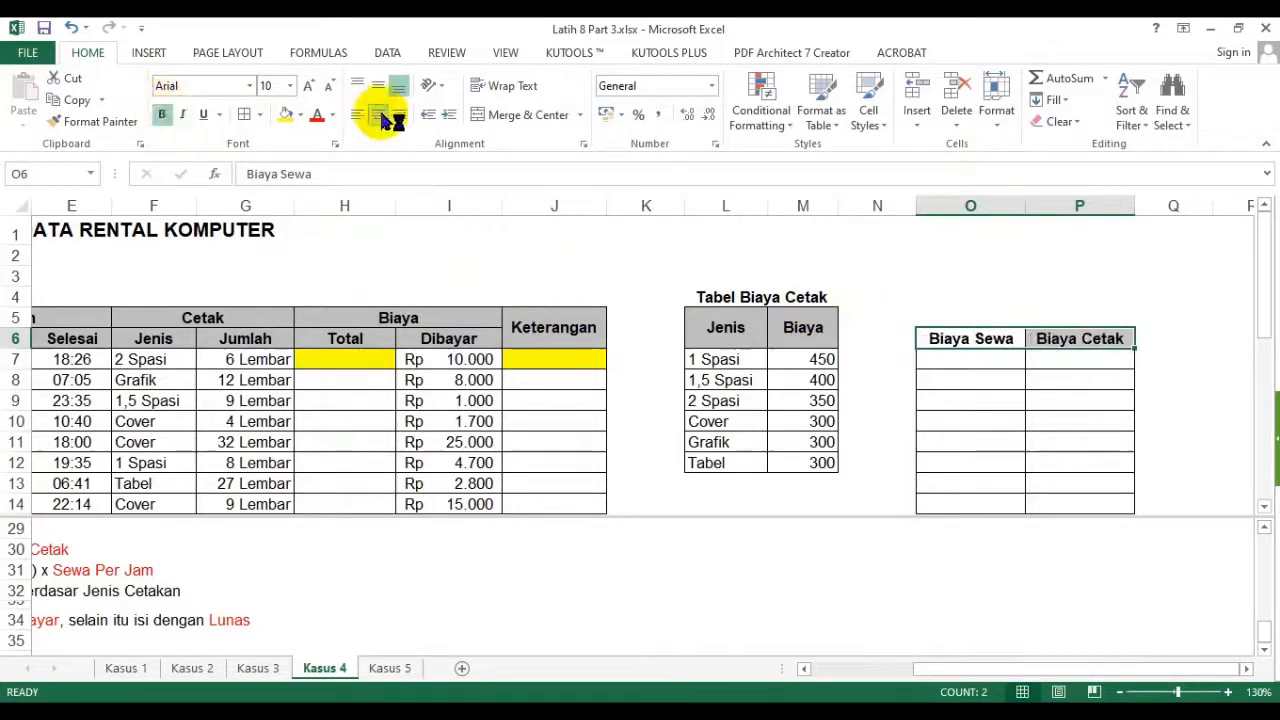
- Enter the formula =(E7-D7)*24*$D$4 in O7 to calculate the first renter's Biaya Sewa
left_click(962, 361)
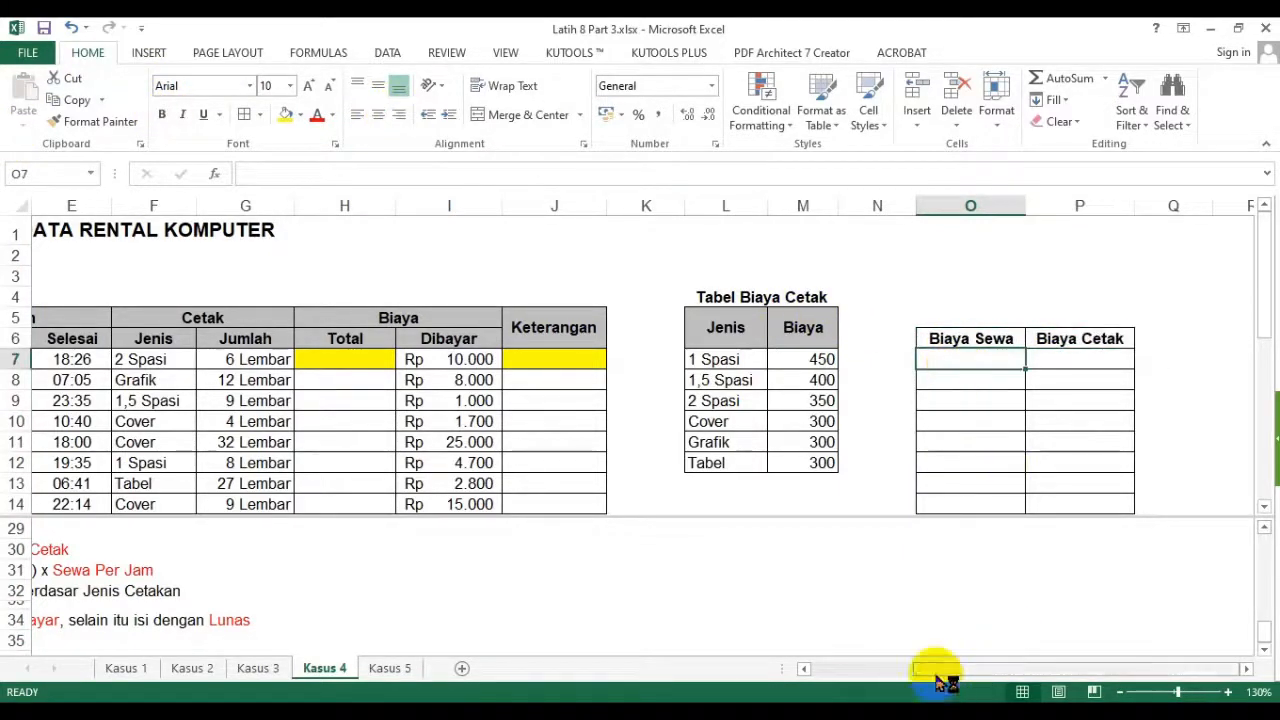
left_click_drag(930, 672, 829, 674)
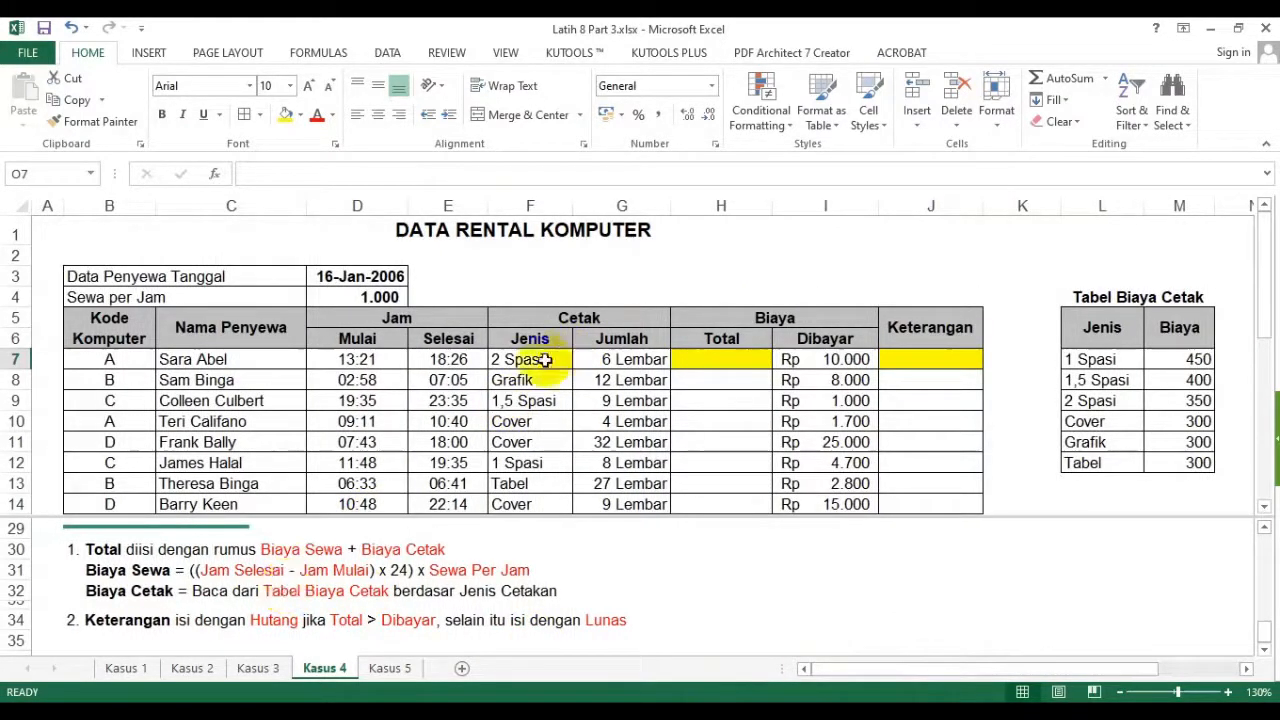
left_click(453, 366)
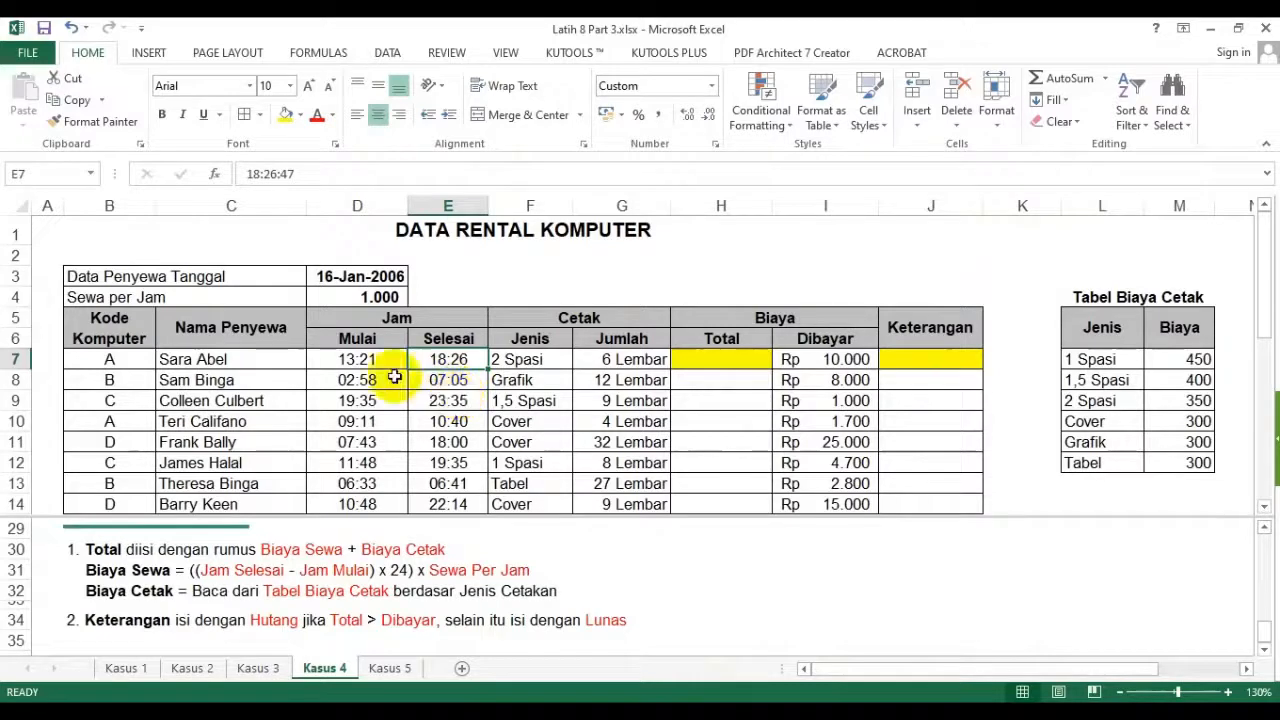
left_click(379, 295)
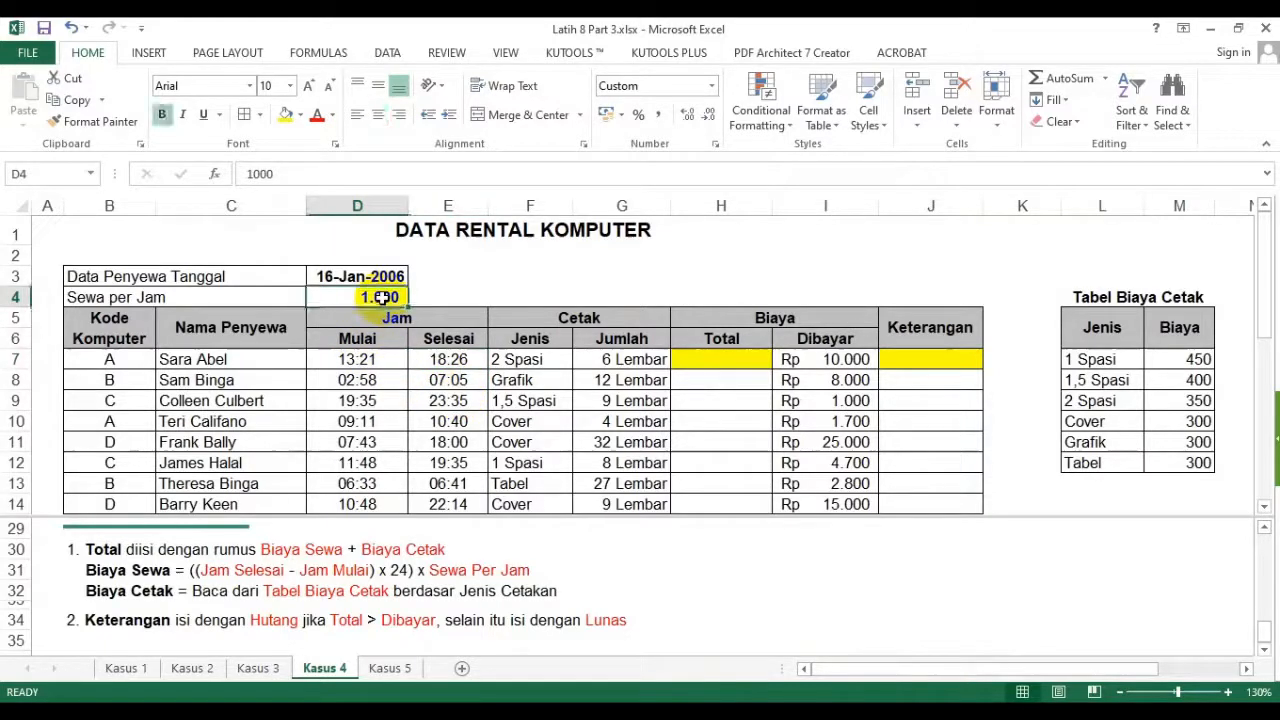
left_click(749, 438)
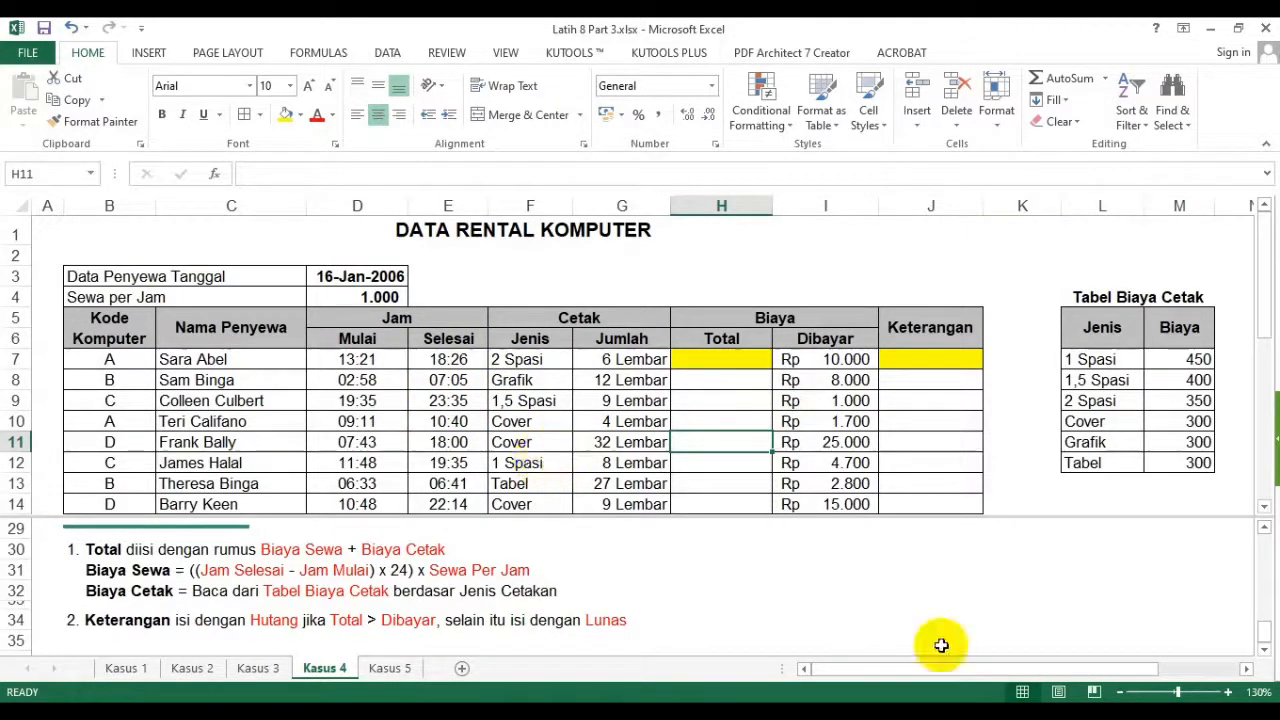
left_click_drag(895, 673, 979, 677)
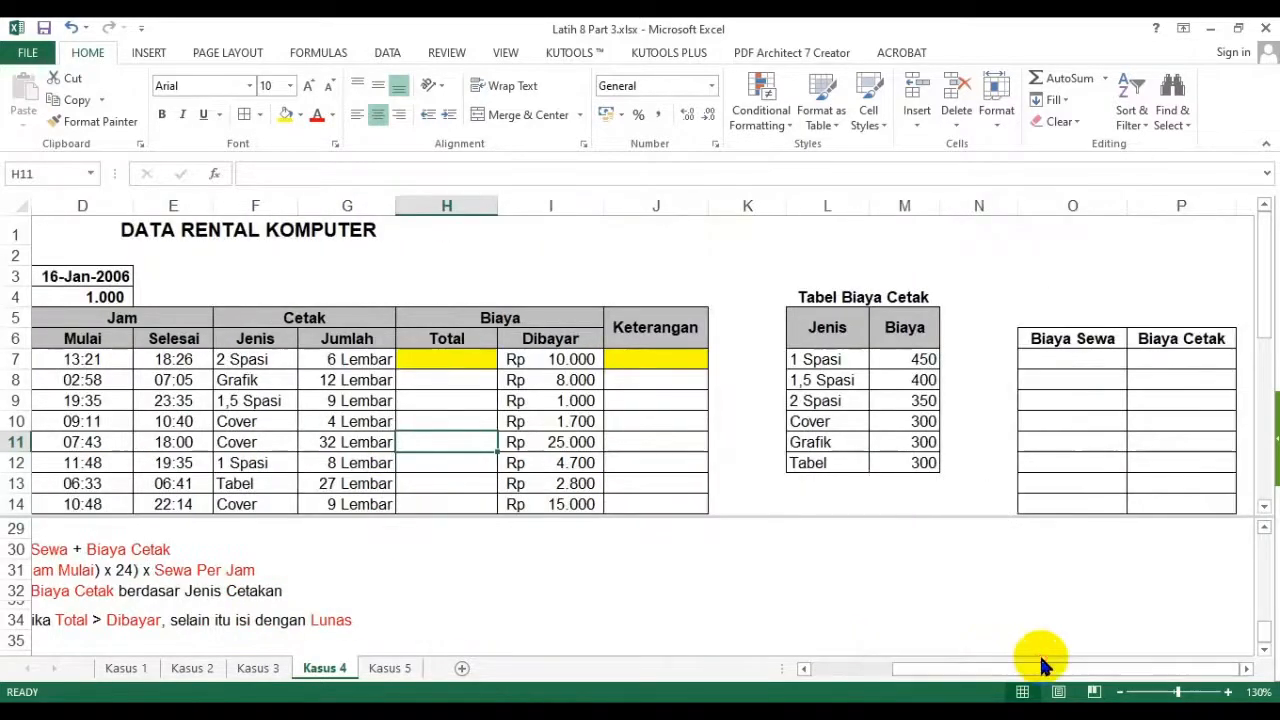
left_click(1053, 357)
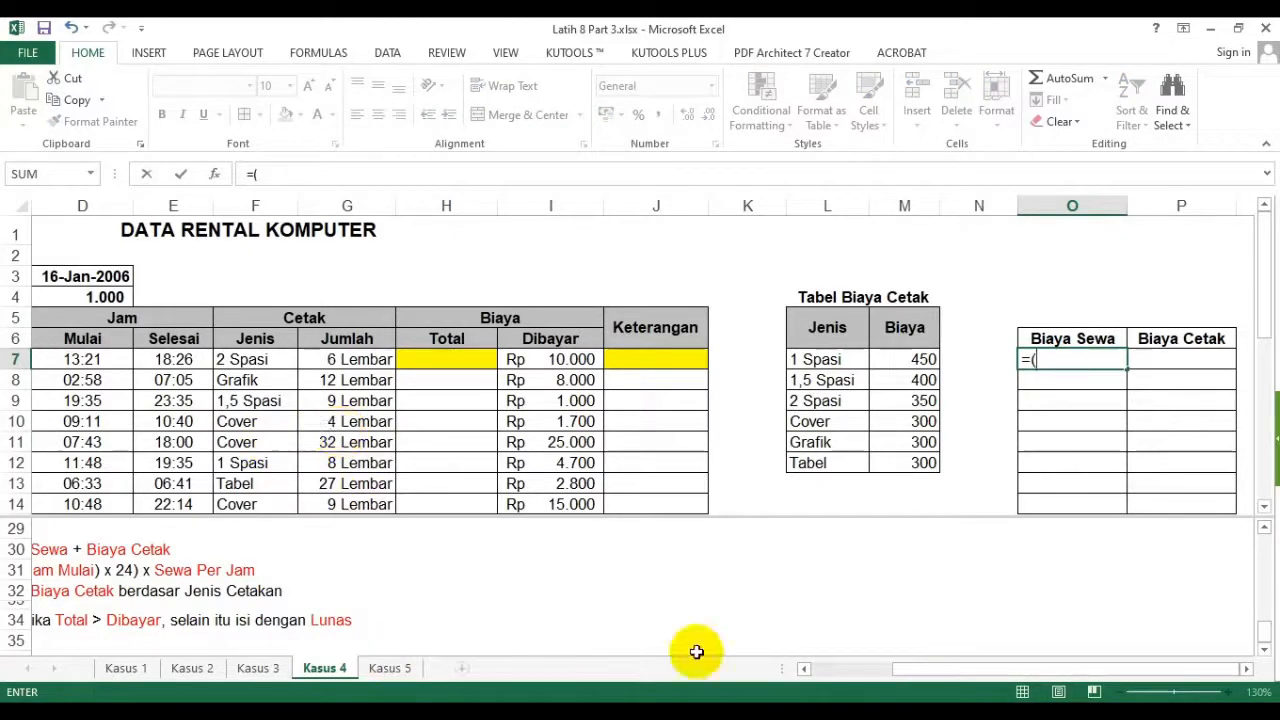
left_click(838, 672)
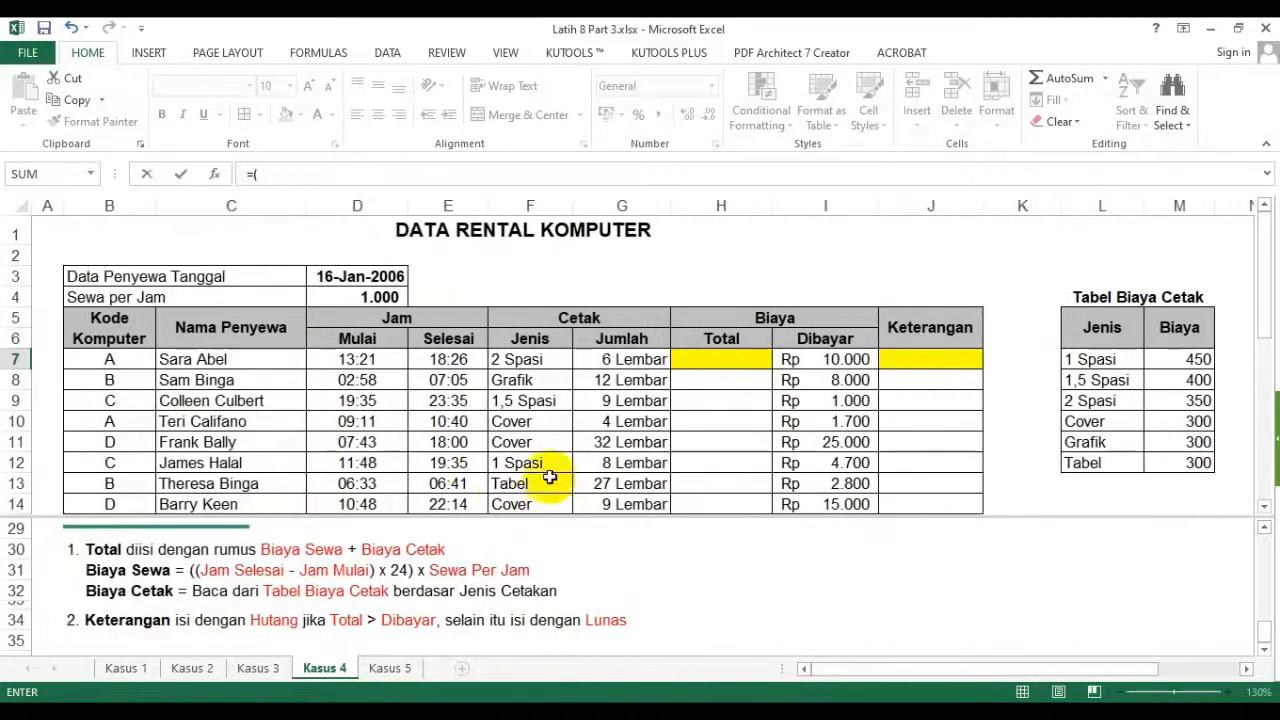
left_click(456, 360)
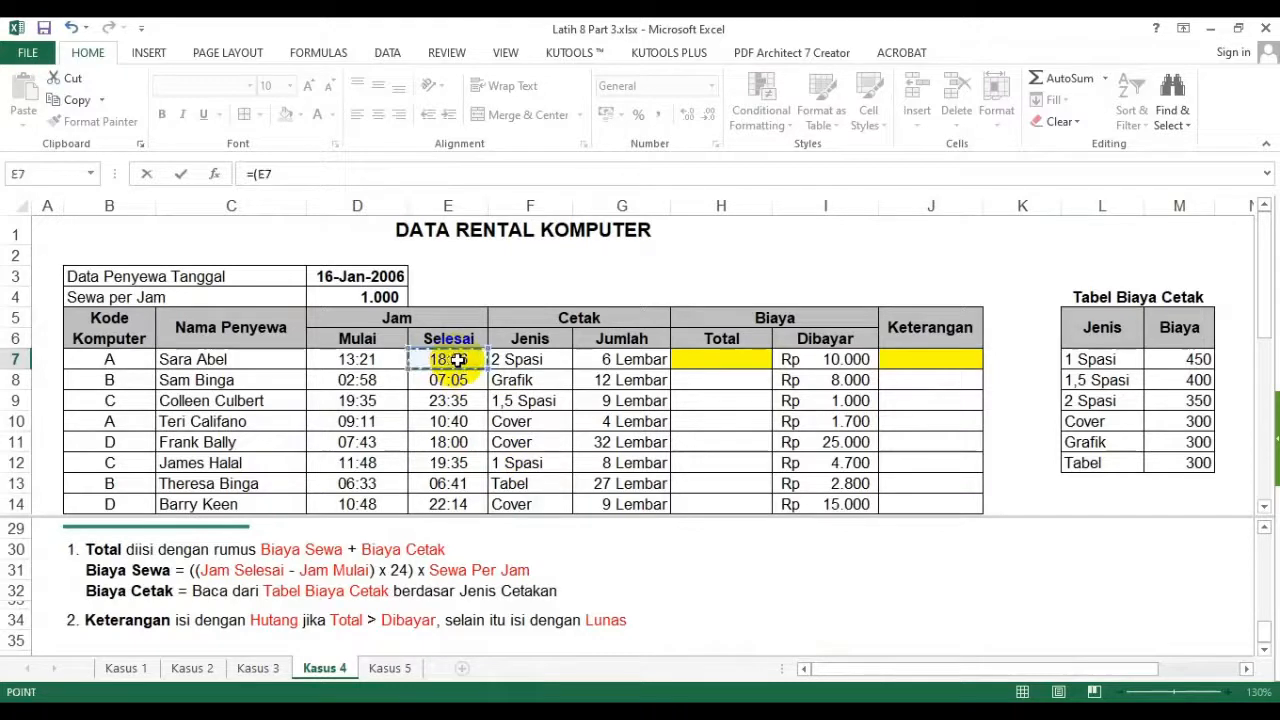
type("-")
left_click(357, 359)
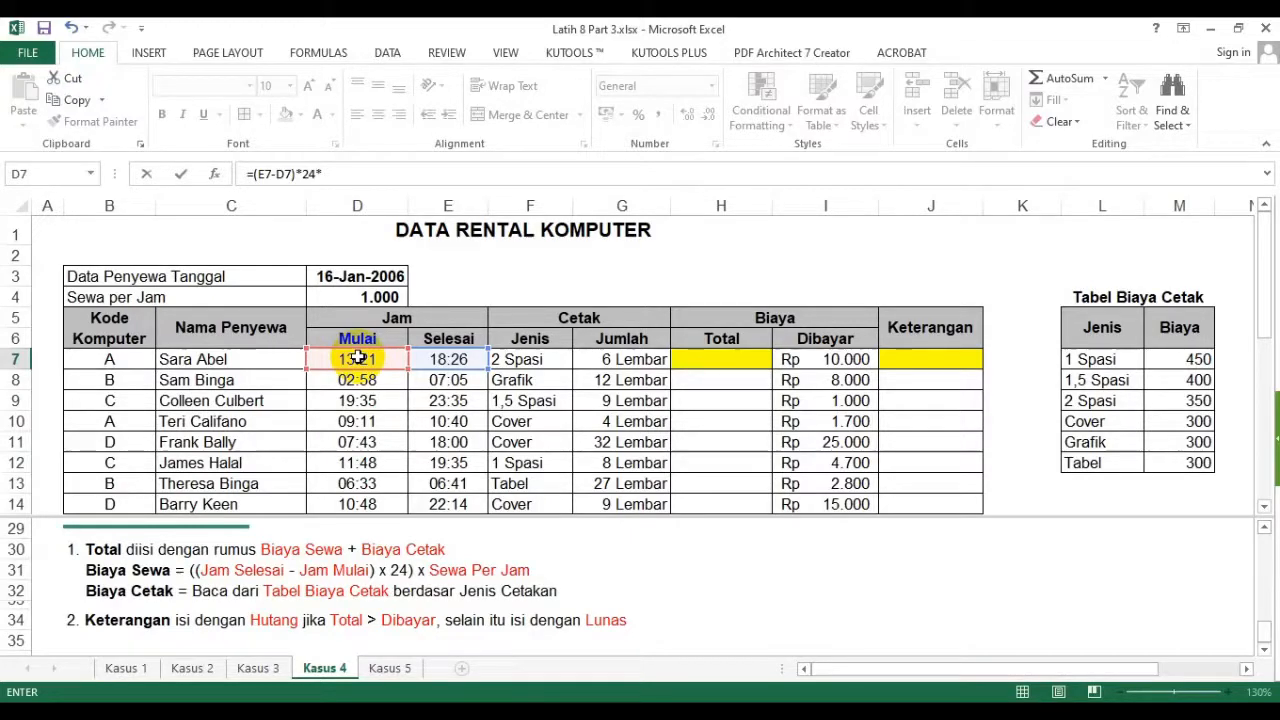
left_click(372, 296)
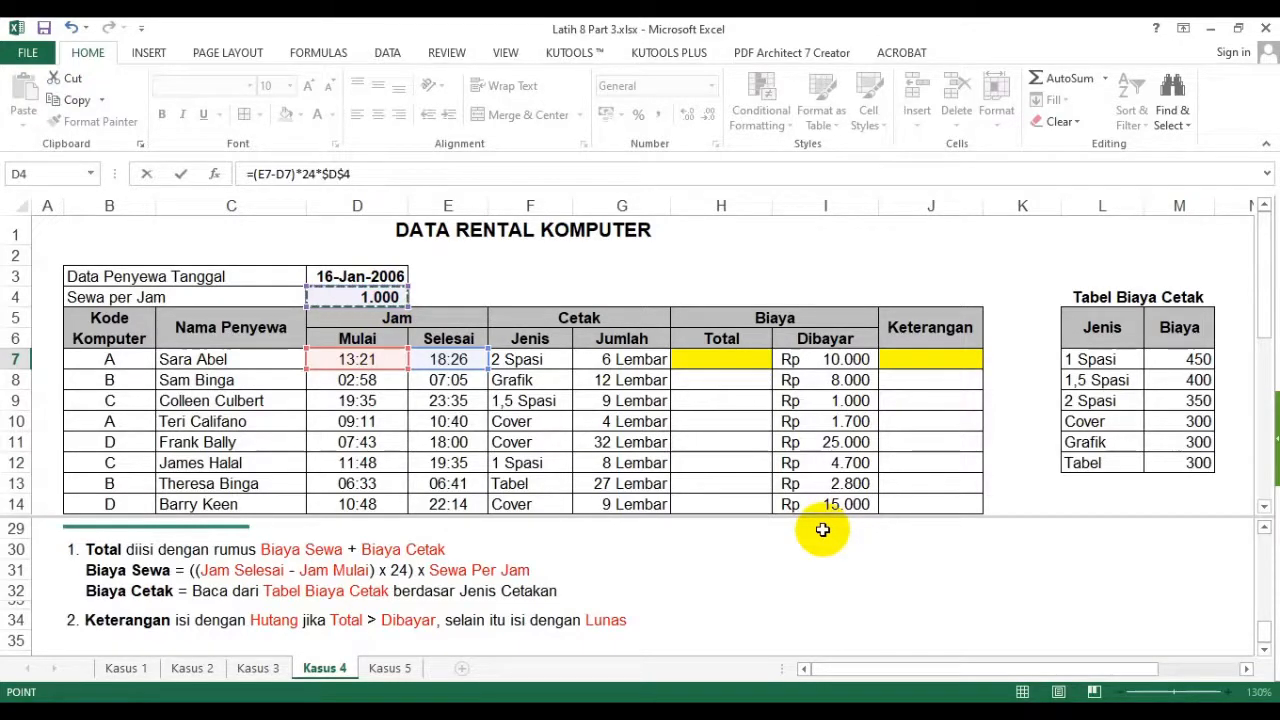
key("Return")
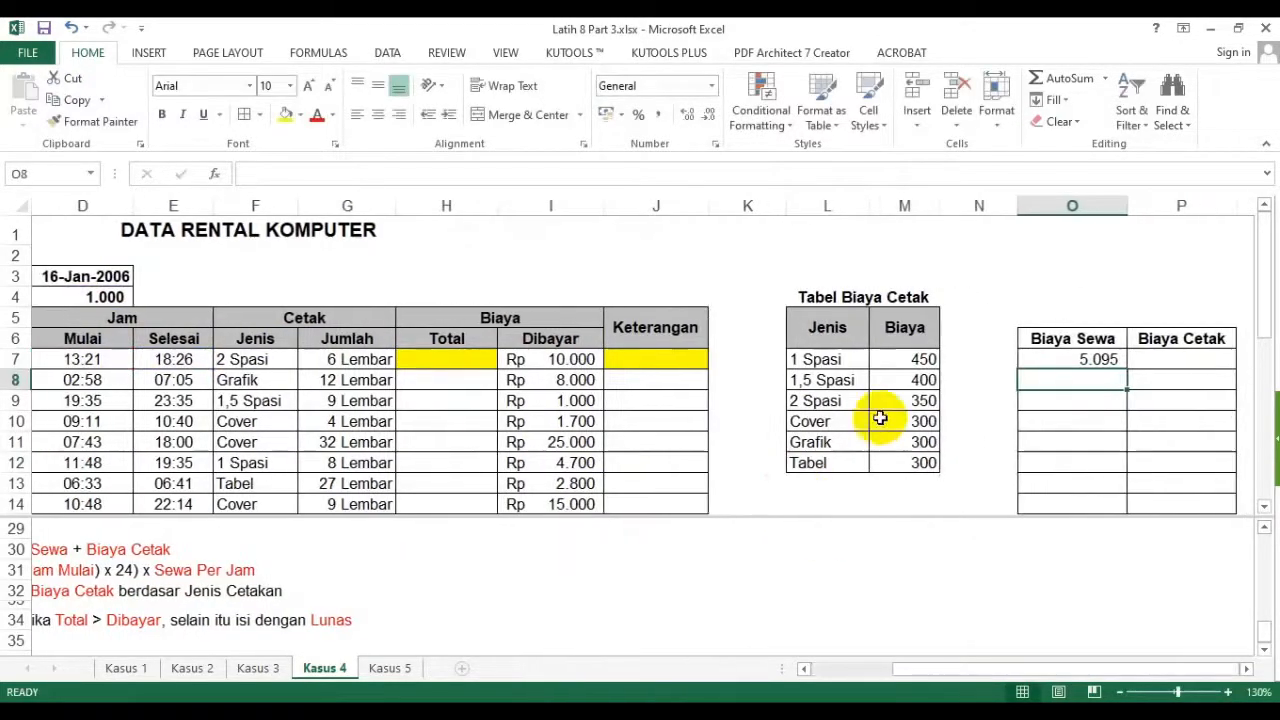
- Fill the Biaya Sewa formula from O7 down to O26, the last rental row
left_click(1076, 362)
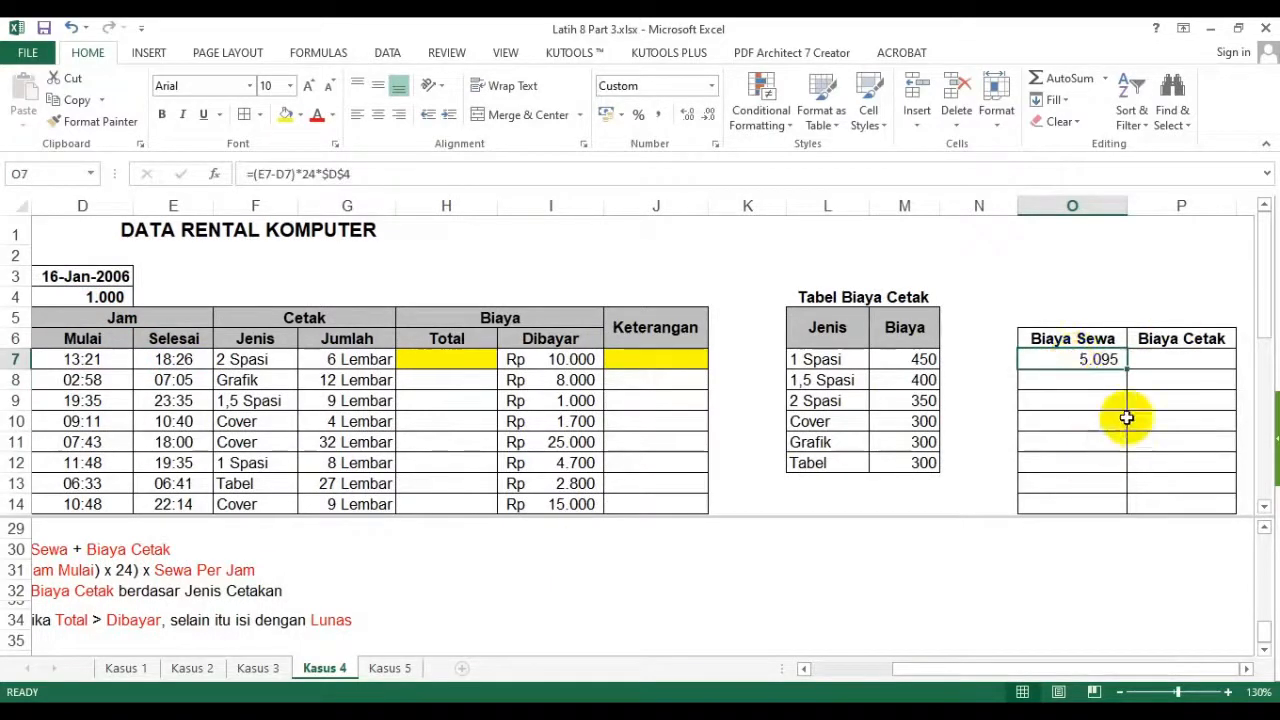
left_click_drag(1126, 370, 1088, 396)
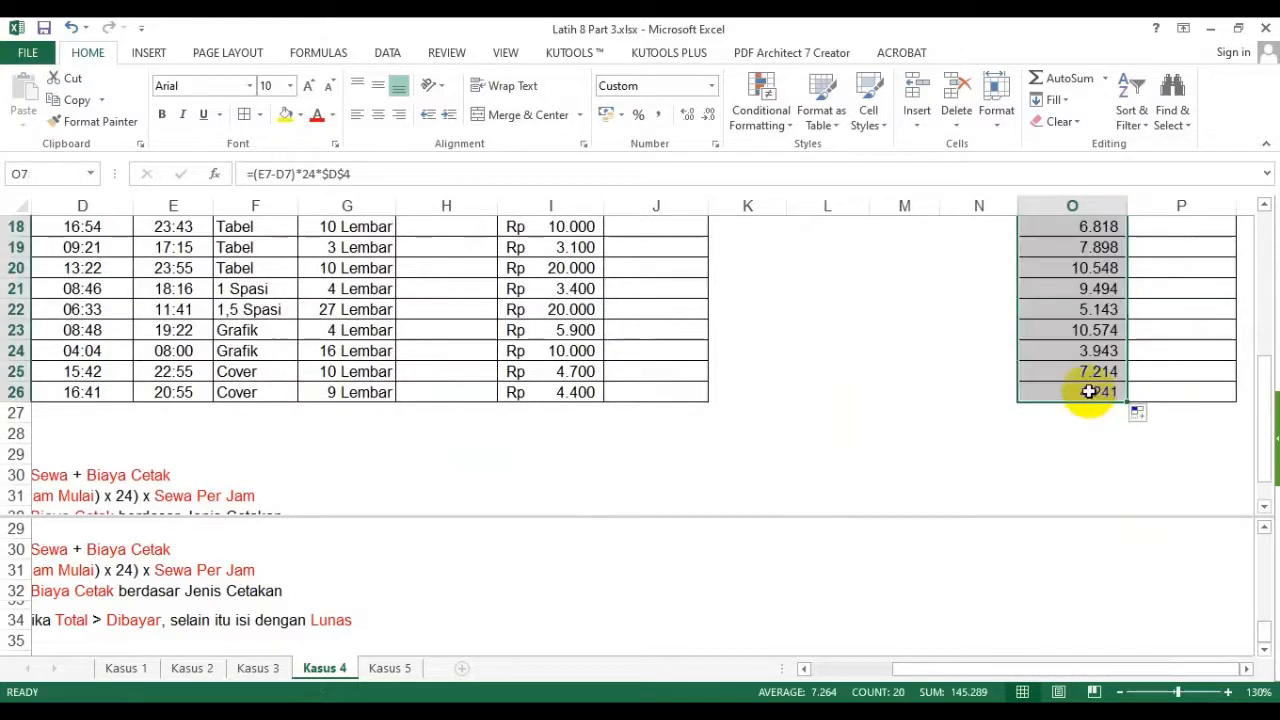
scroll(1090, 395, "up", 6)
left_click(1083, 368)
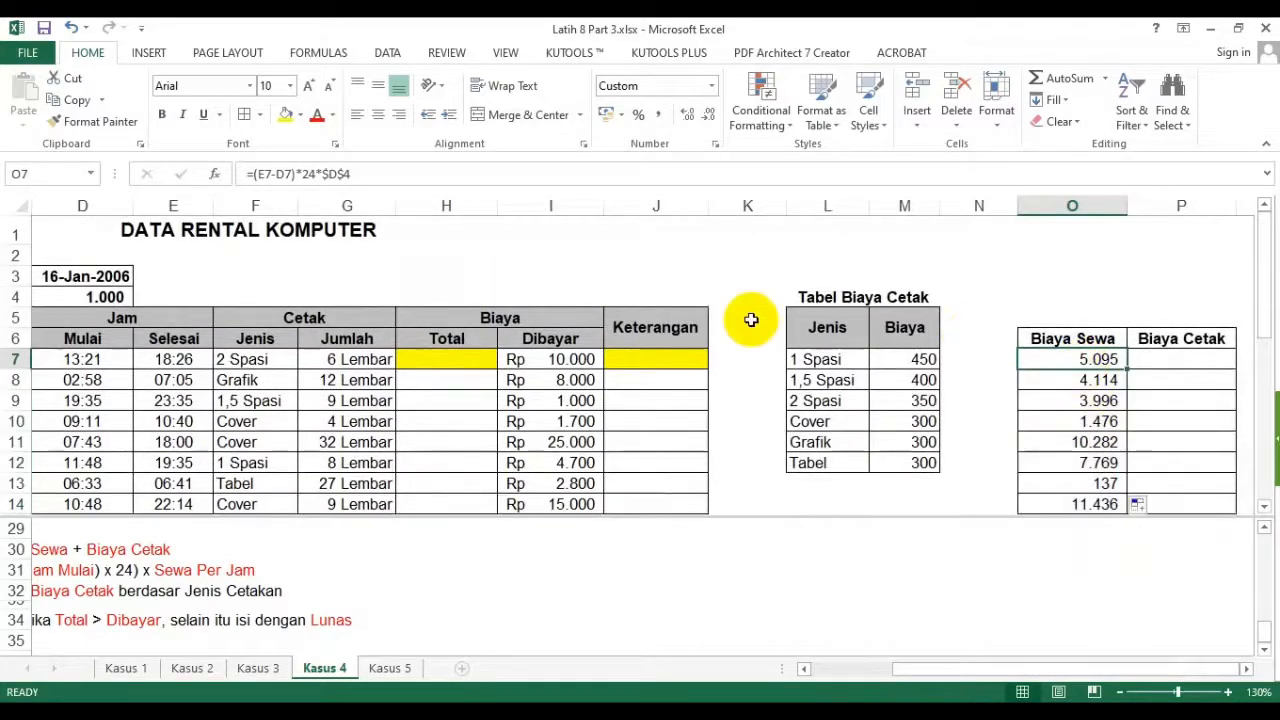
- Examine the Sewa per Jam value, the Jenis and Jumlah columns under Cetak, and the matching rates in Tabel Biaya Cetak
left_click_drag(951, 667, 862, 668)
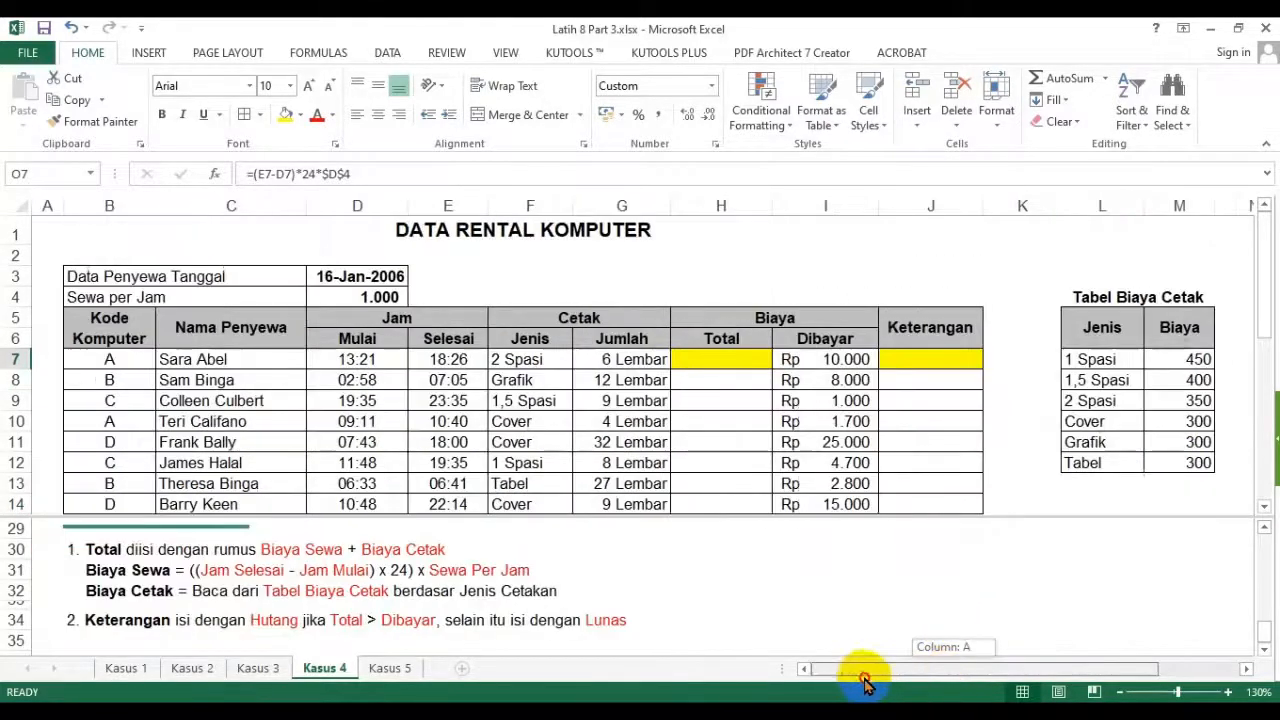
left_click(368, 299)
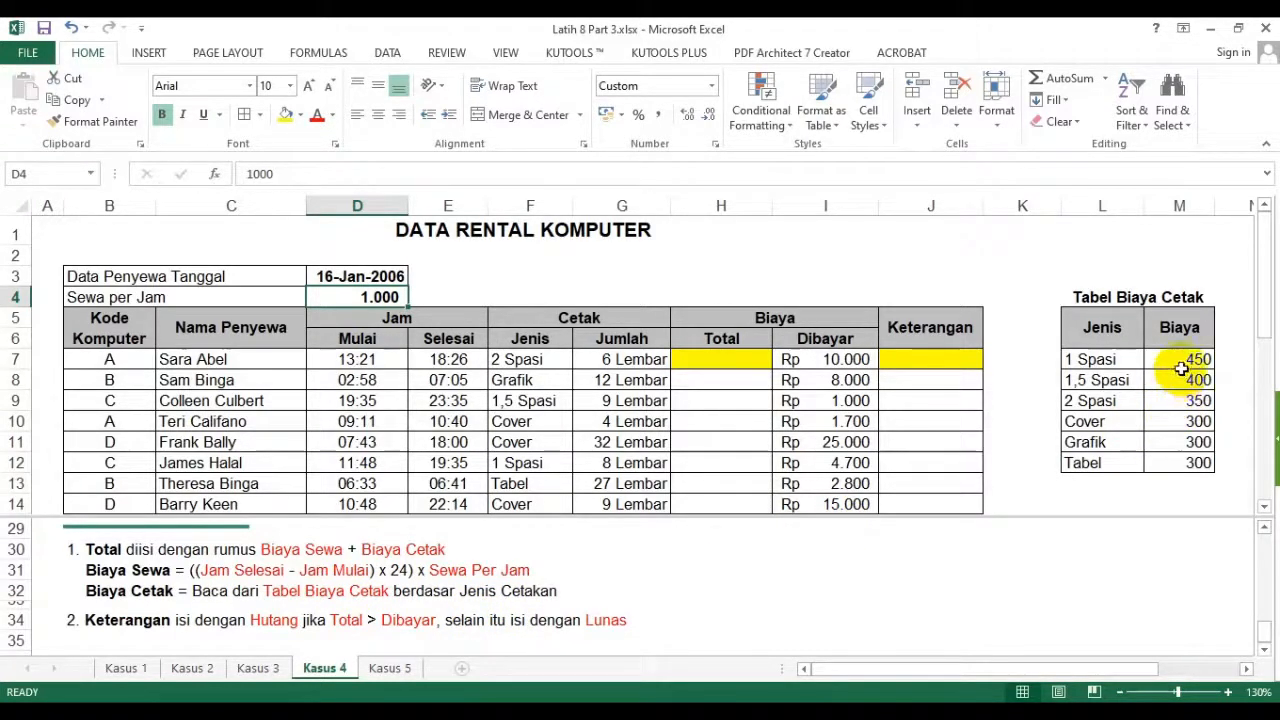
left_click_drag(1181, 369, 1186, 400)
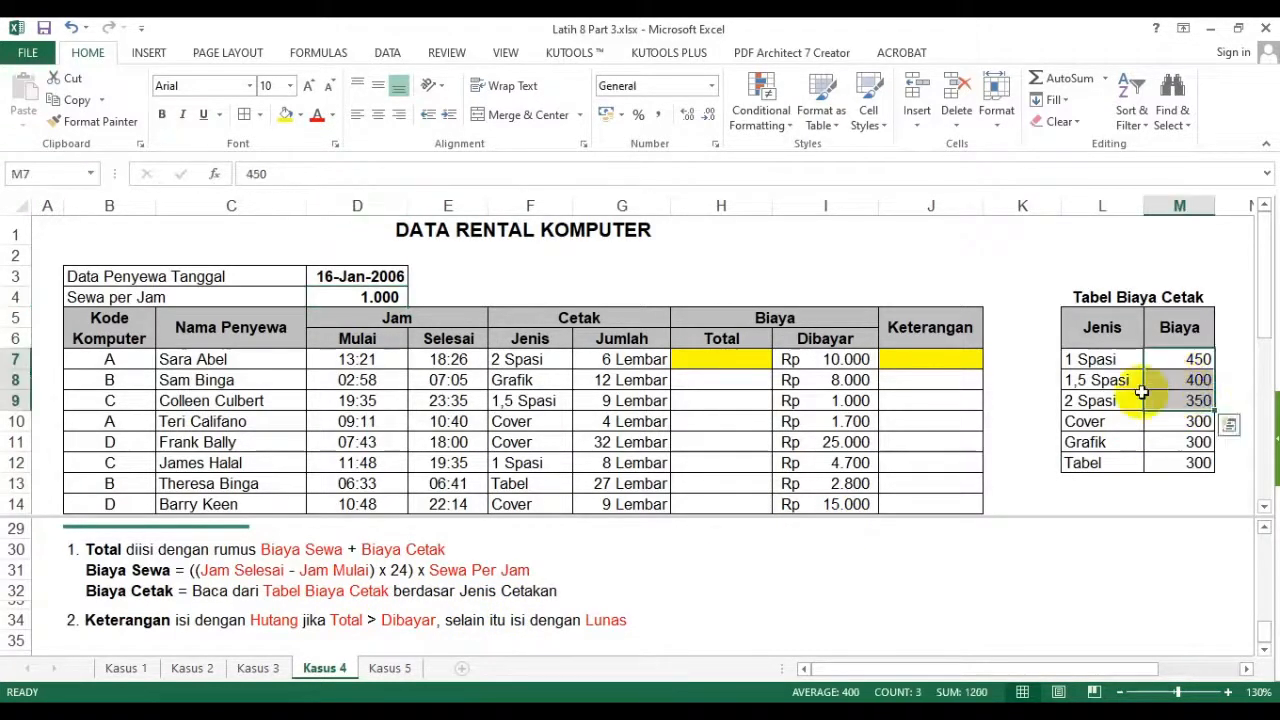
left_click(531, 360)
left_click(625, 359)
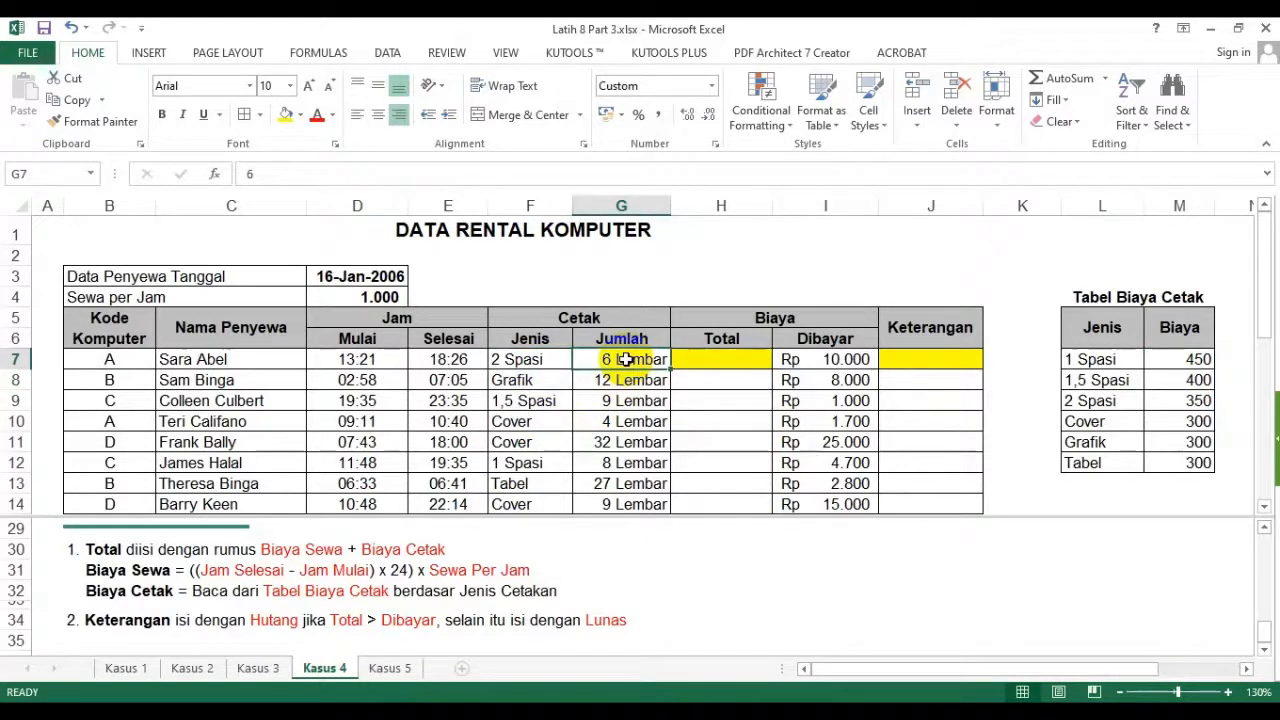
left_click_drag(523, 362, 531, 420)
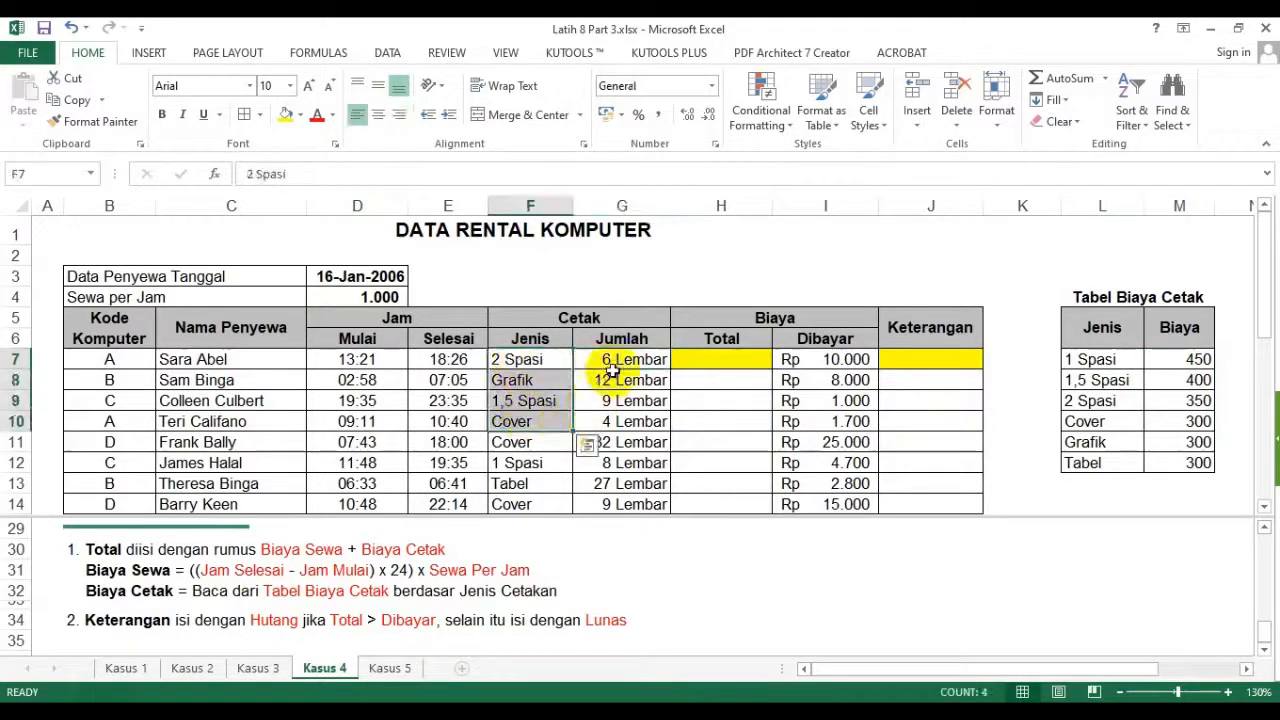
left_click_drag(612, 366, 625, 421)
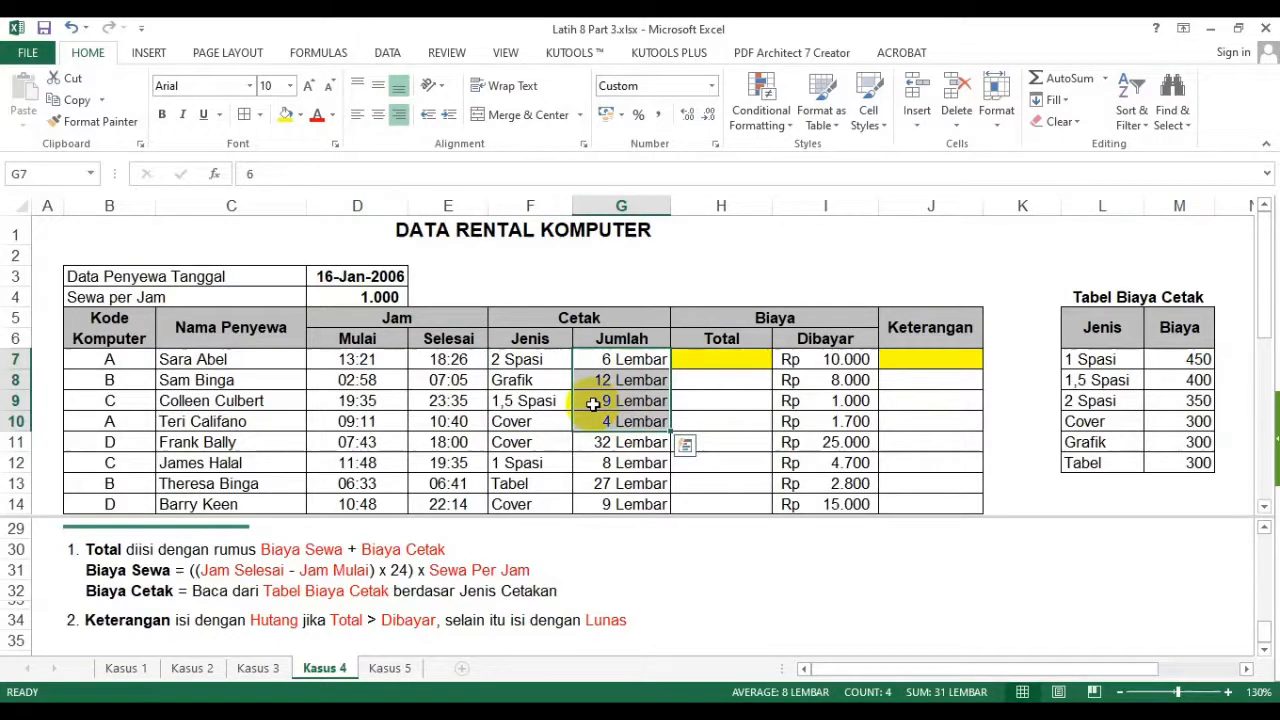
left_click_drag(1108, 363, 1180, 414)
left_click_drag(614, 378, 620, 400)
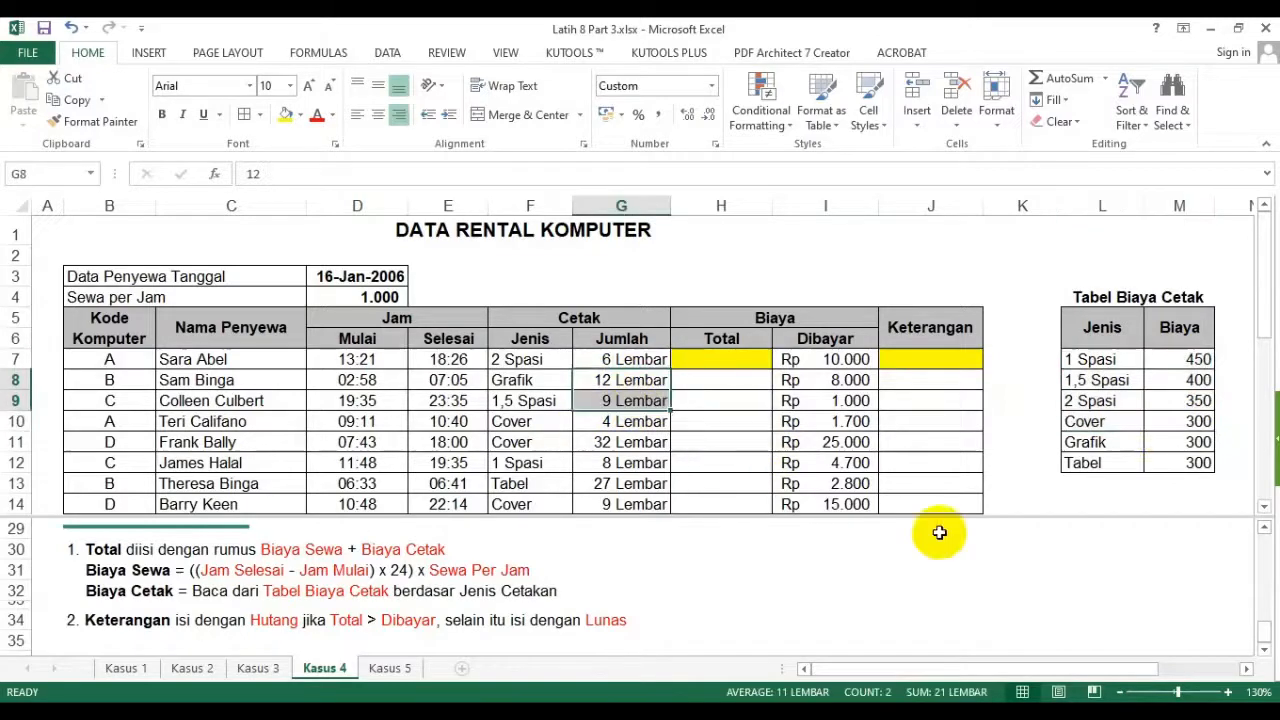
left_click_drag(1006, 668, 1129, 586)
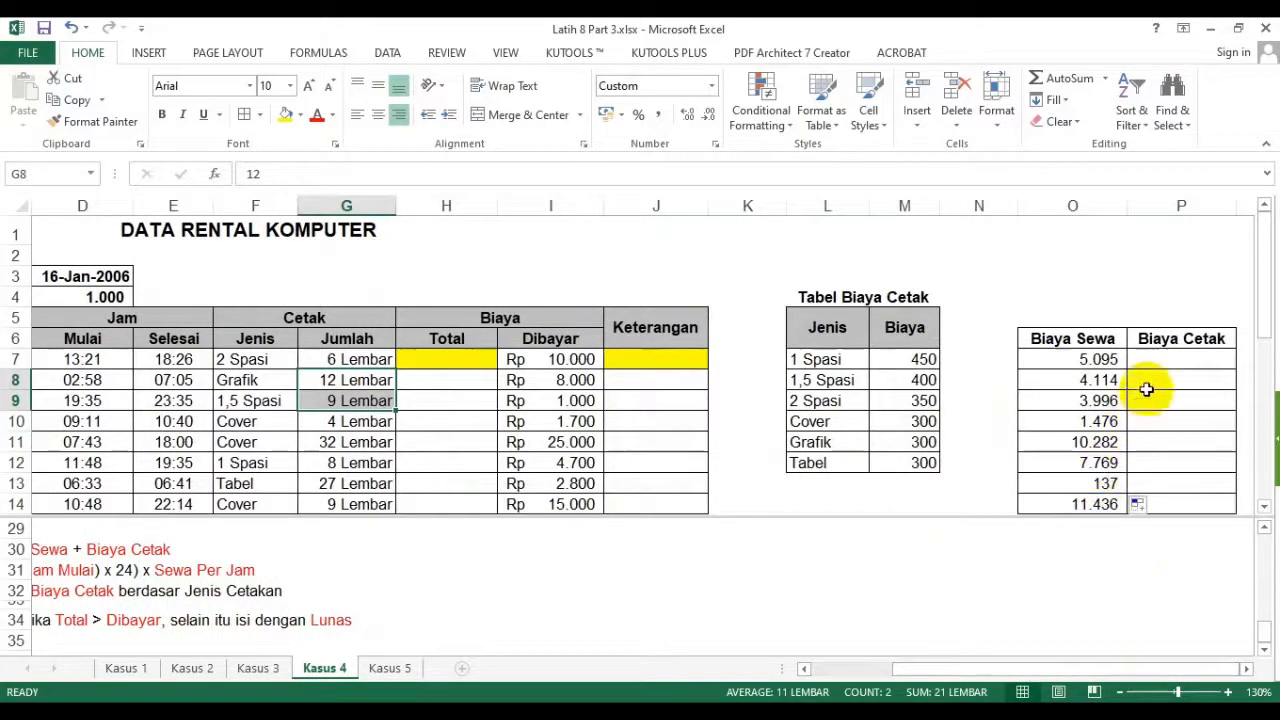
left_click(1172, 358)
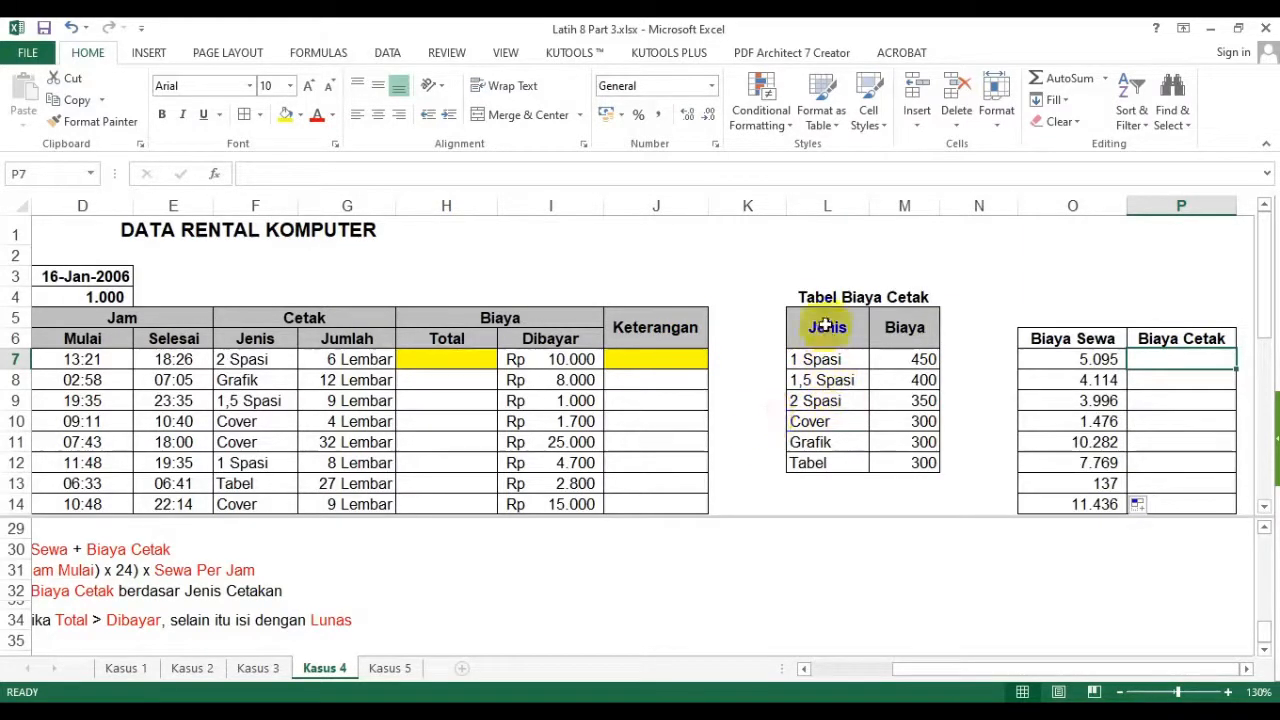
left_click_drag(826, 325, 828, 442)
- Enter the formula =VLOOKUP(F7;$L$7:$M$12;2;FALSE)*G7 in P7 to calculate the first renter's Biaya Cetak
left_click(1151, 364)
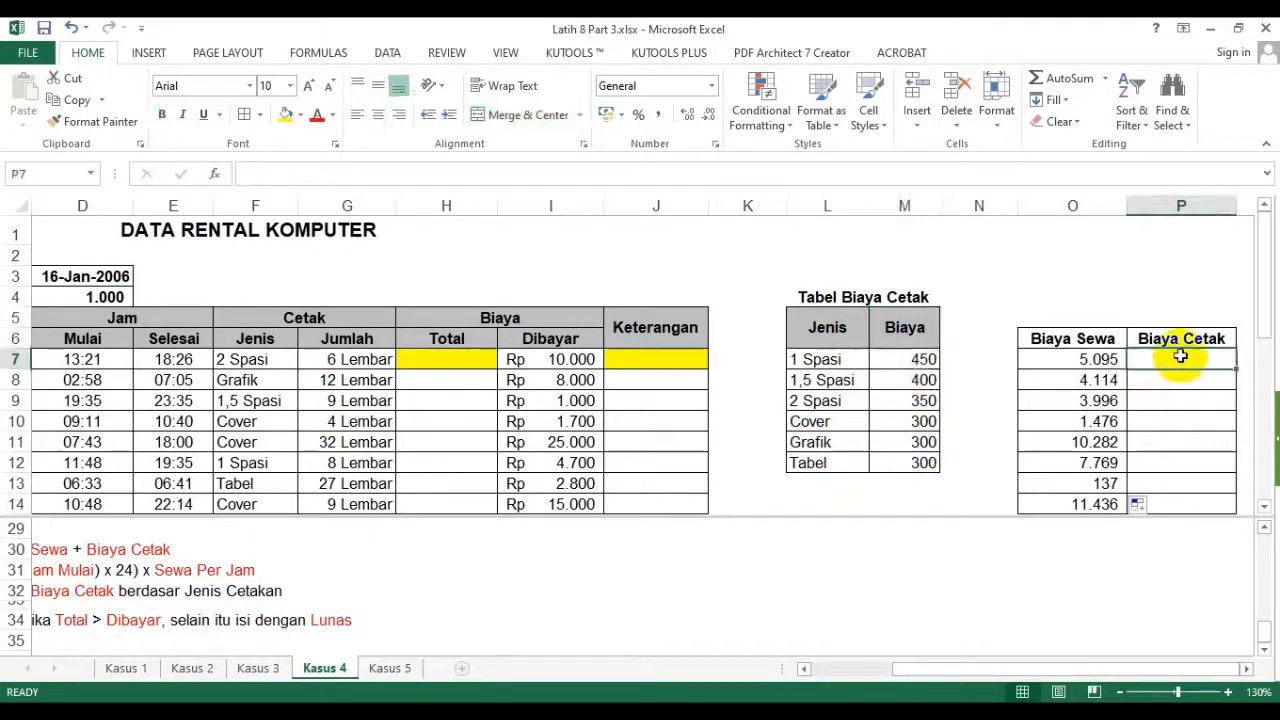
type("=vl")
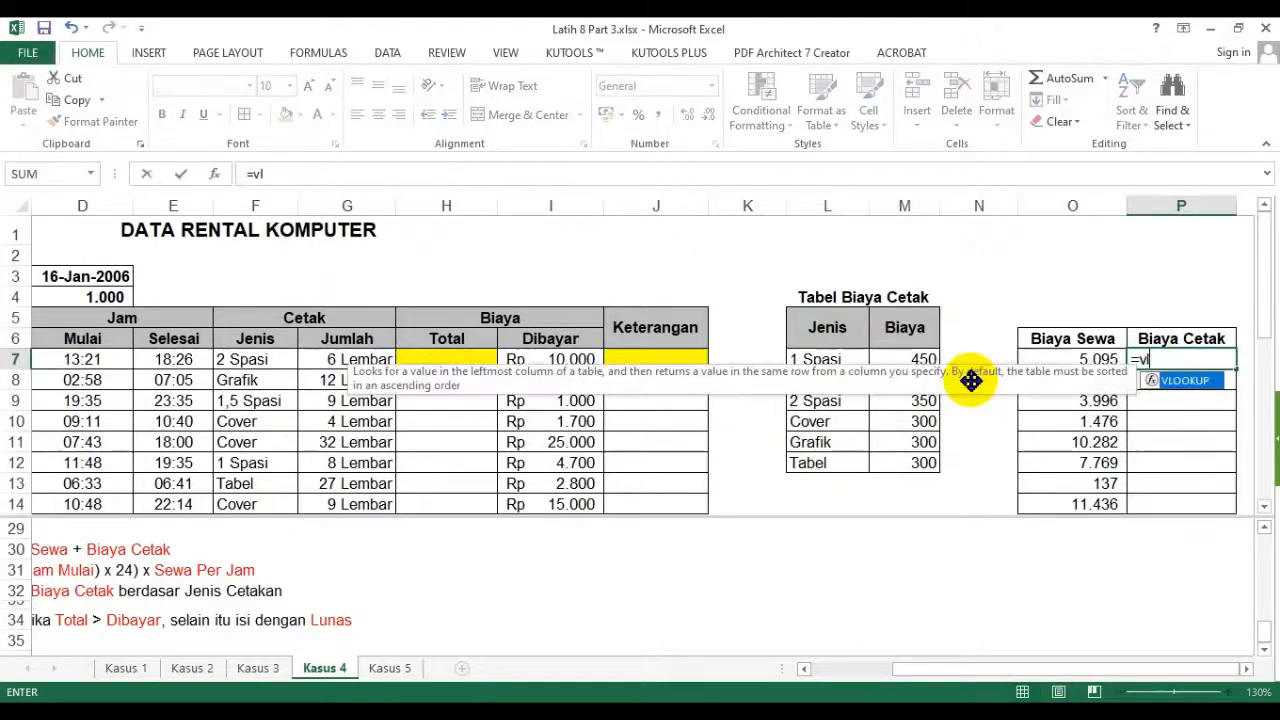
type("ookup(")
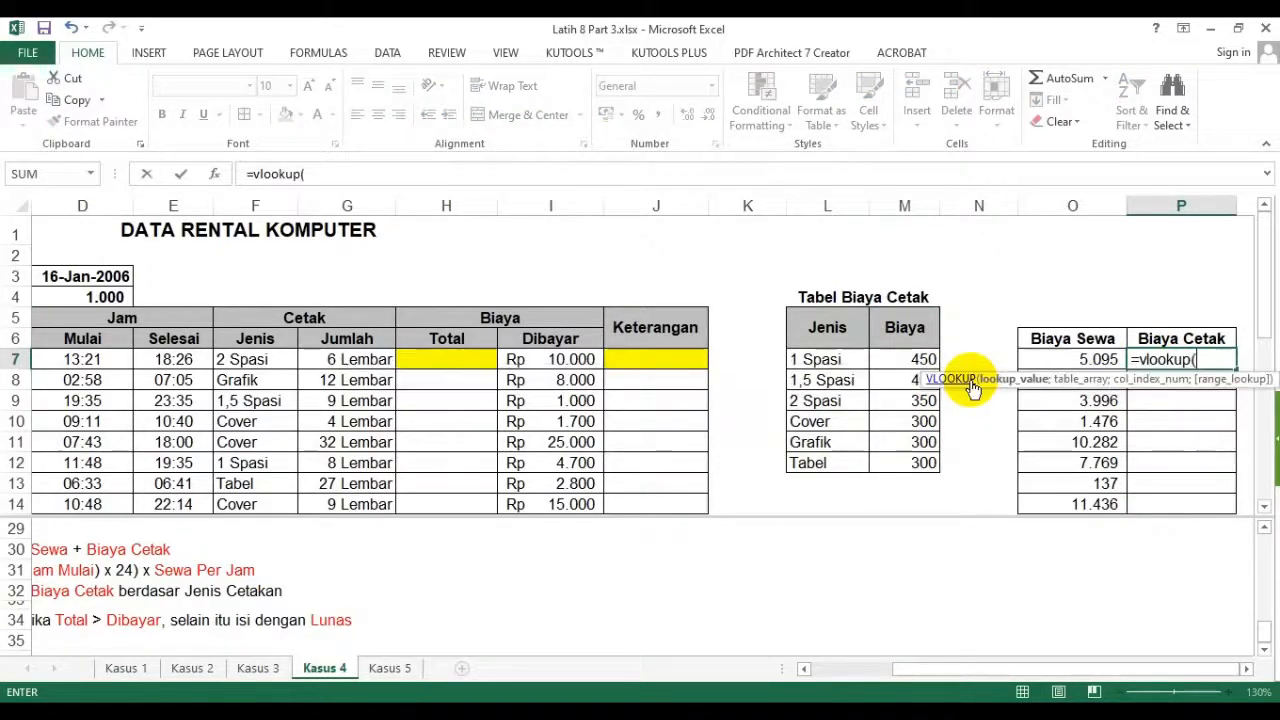
left_click(835, 669)
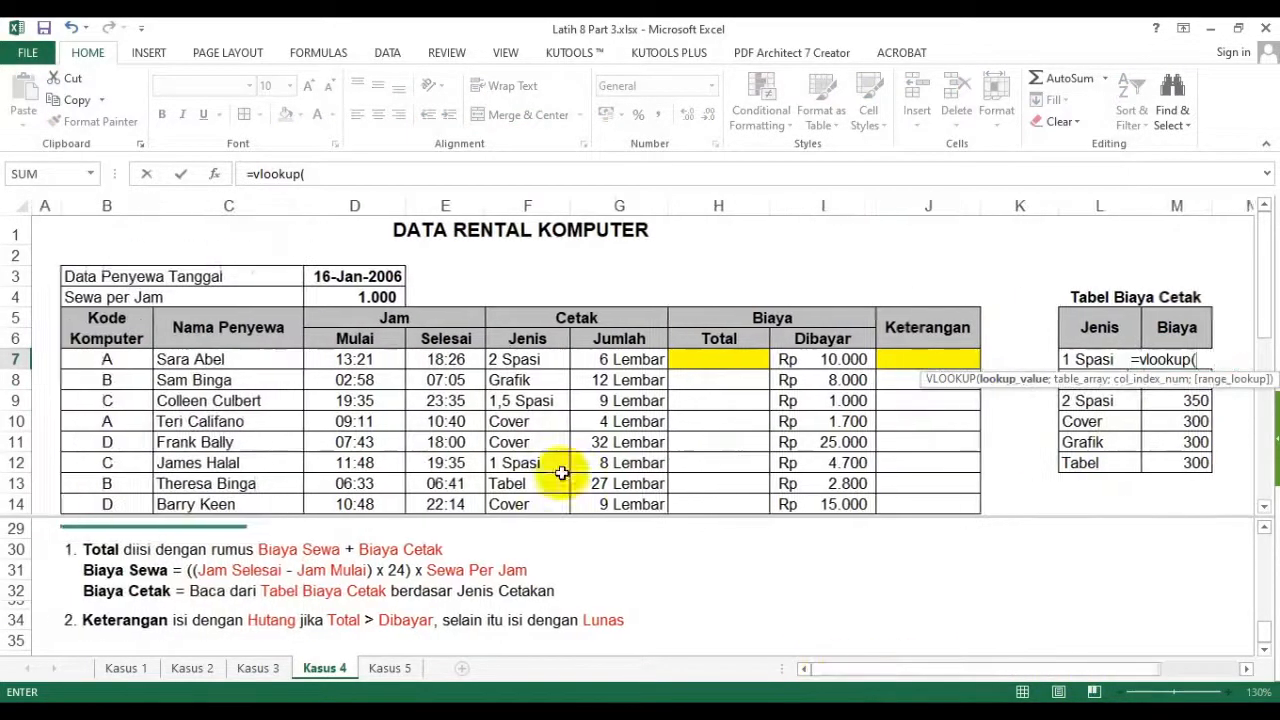
left_click(524, 362)
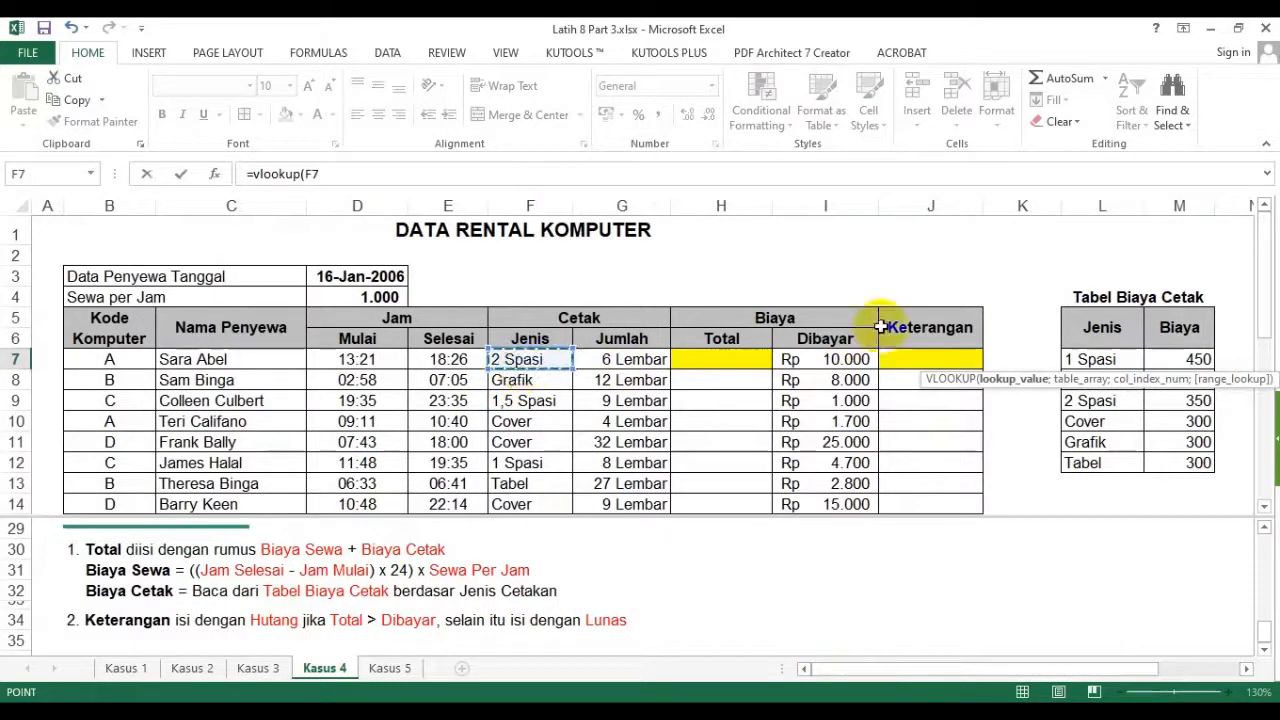
type(";")
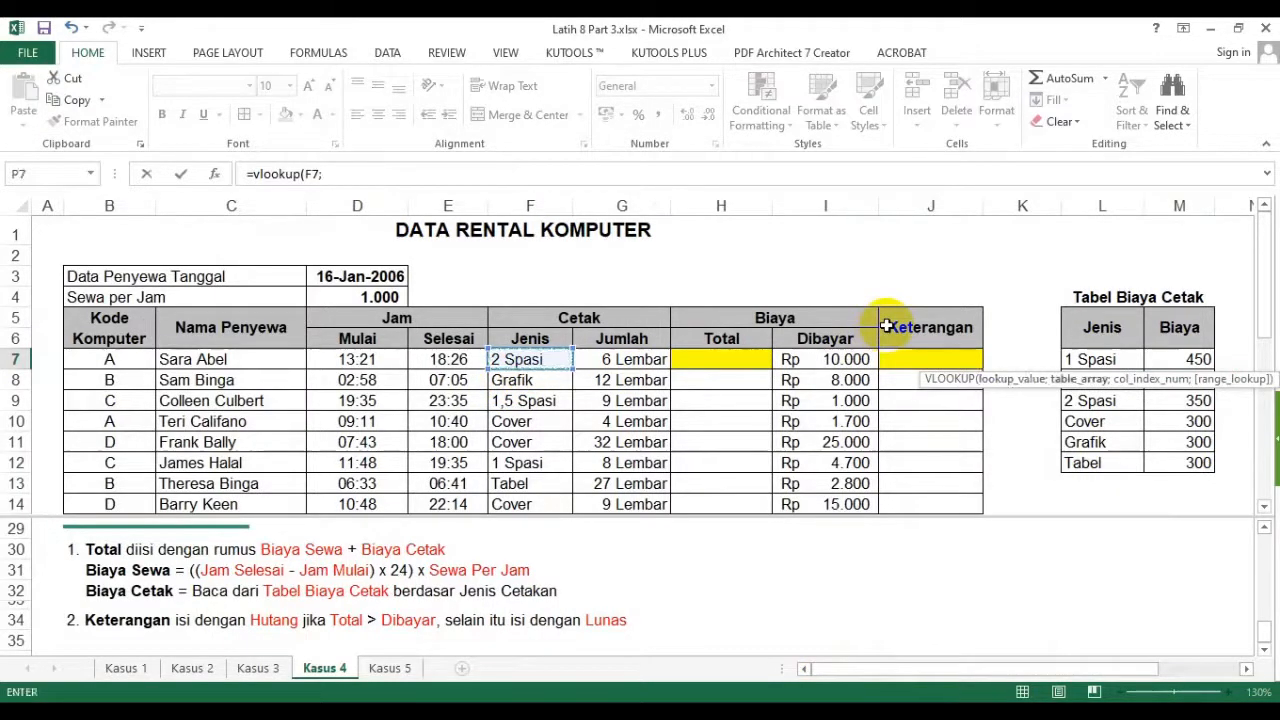
left_click(1097, 361)
left_click_drag(1097, 361, 1163, 452)
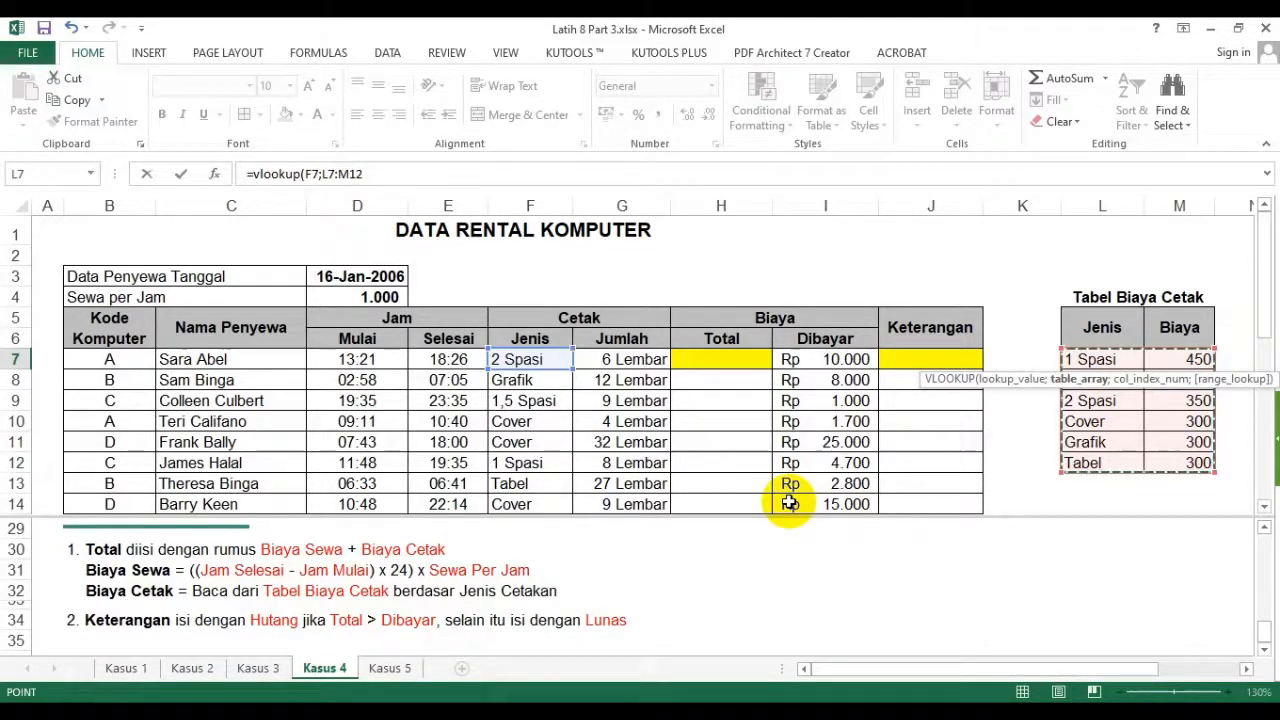
key("F4")
type(";2;f")
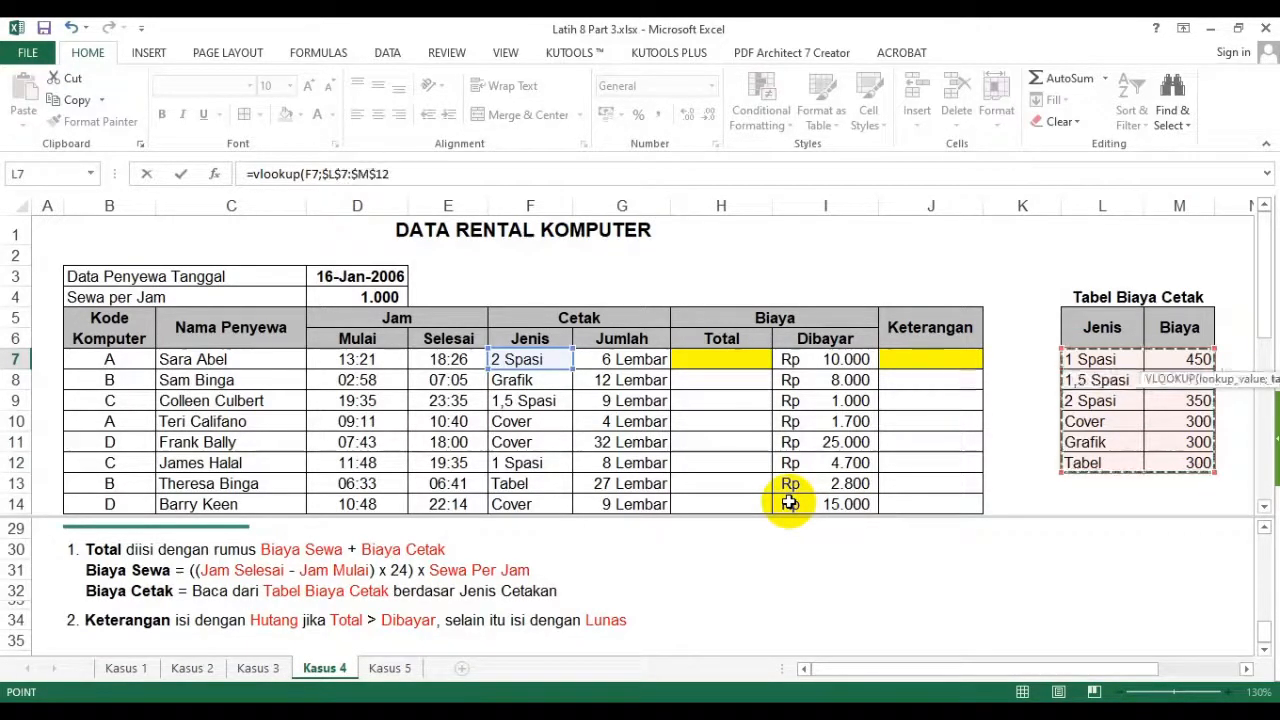
type("alse")
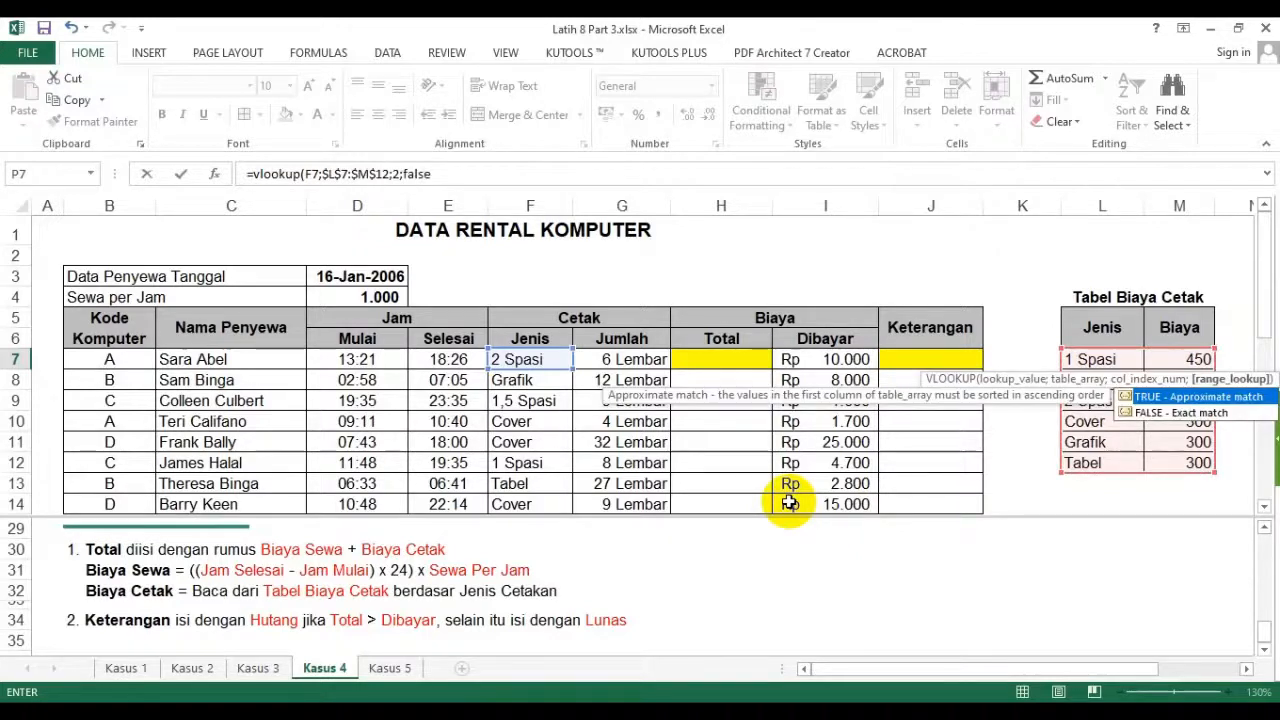
type(")")
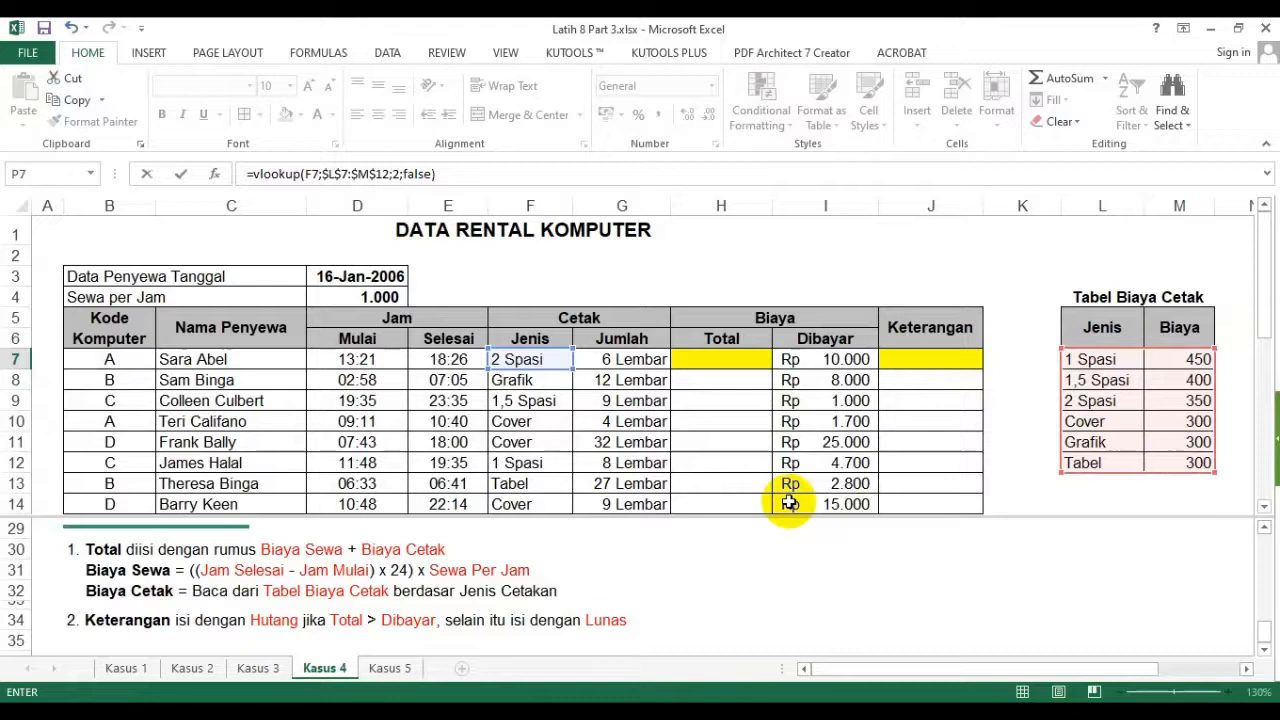
type("*")
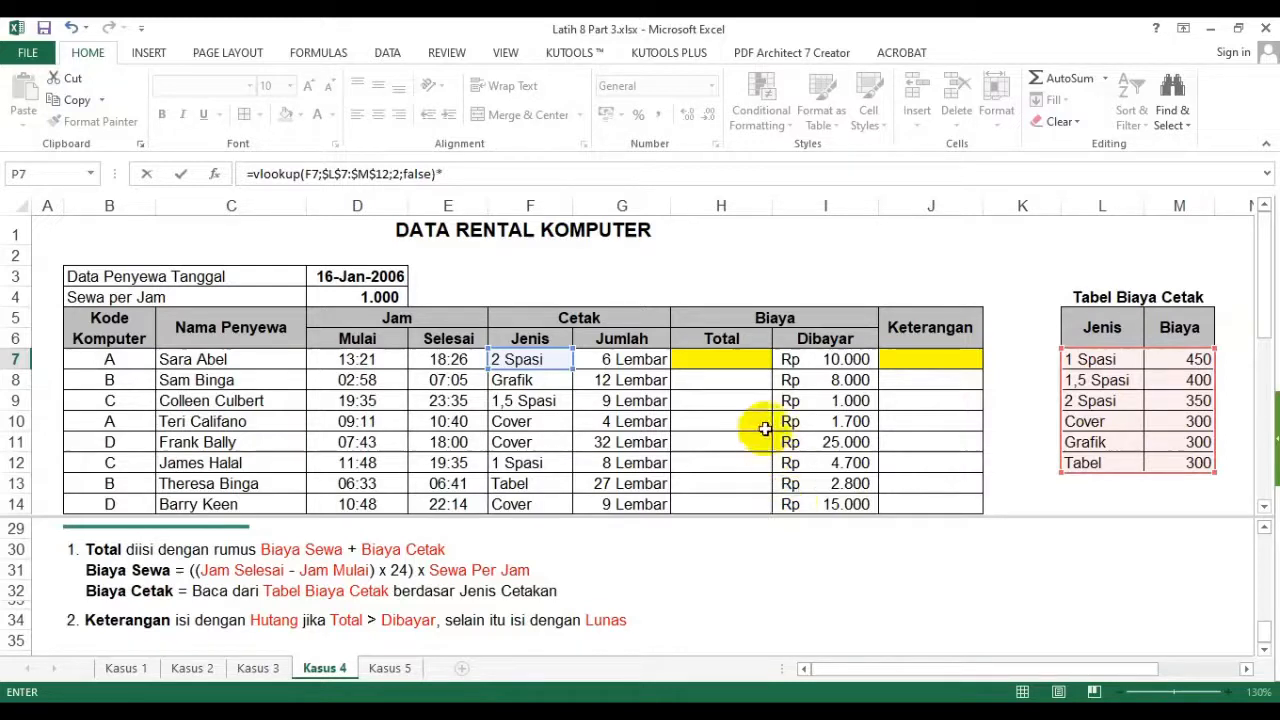
left_click(643, 365)
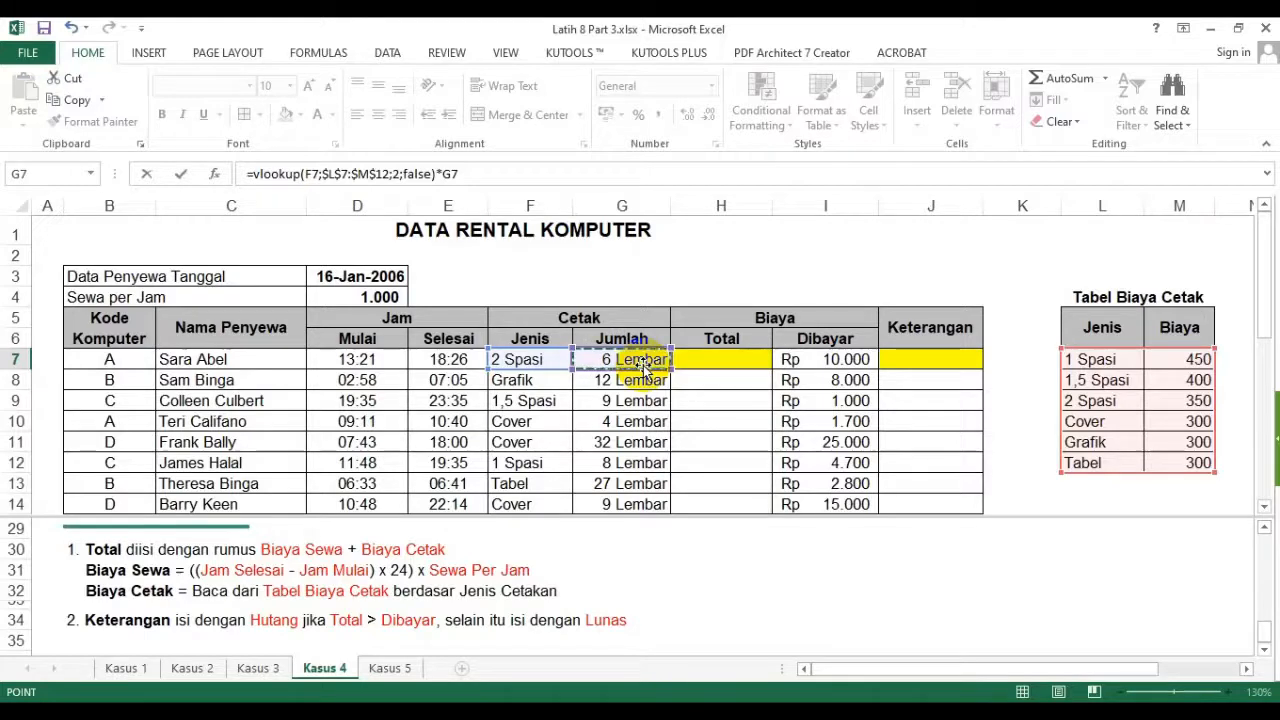
key("Return")
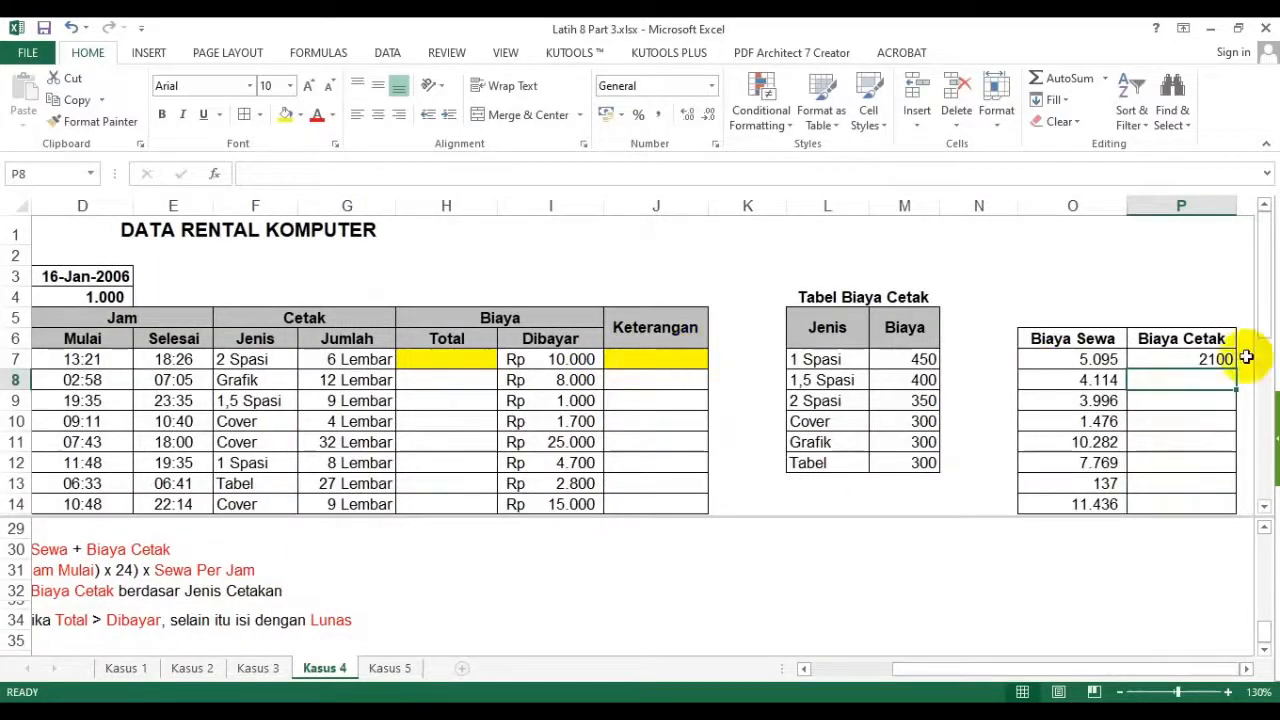
- Fill the Biaya Cetak formula from P7 down to P26, the last rental row
left_click(1215, 360)
left_click(1246, 668)
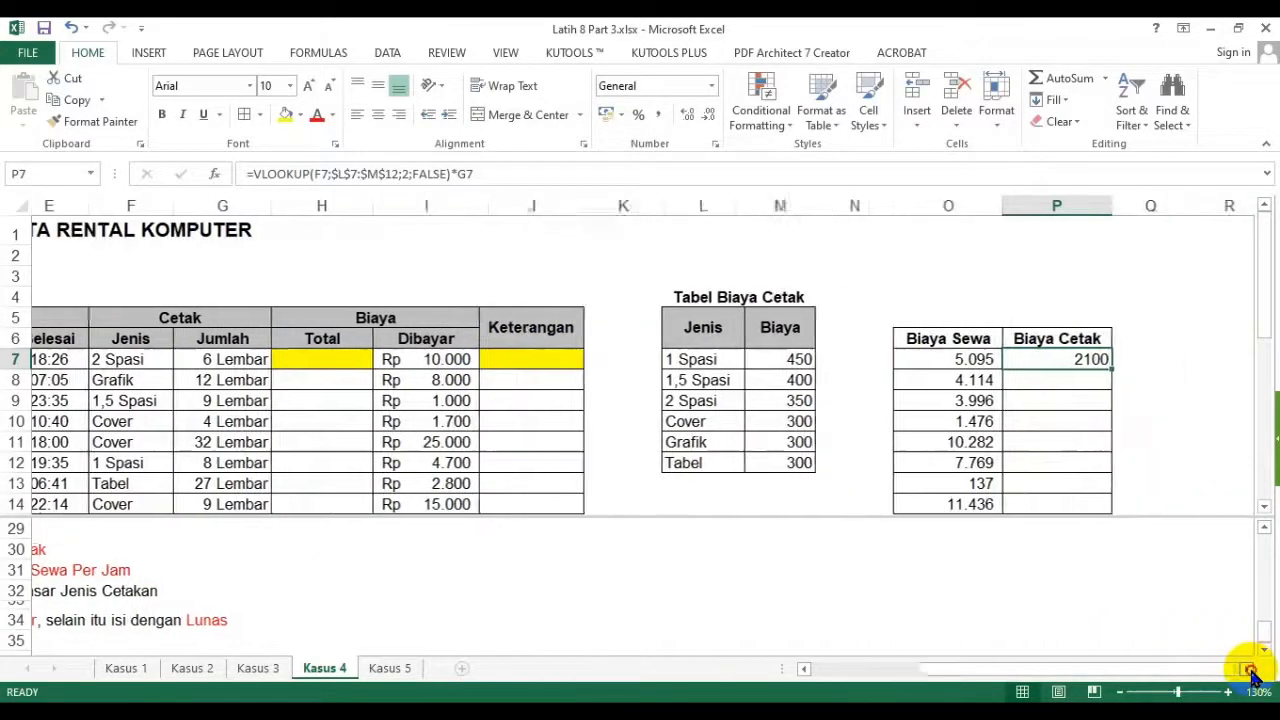
left_click(1246, 668)
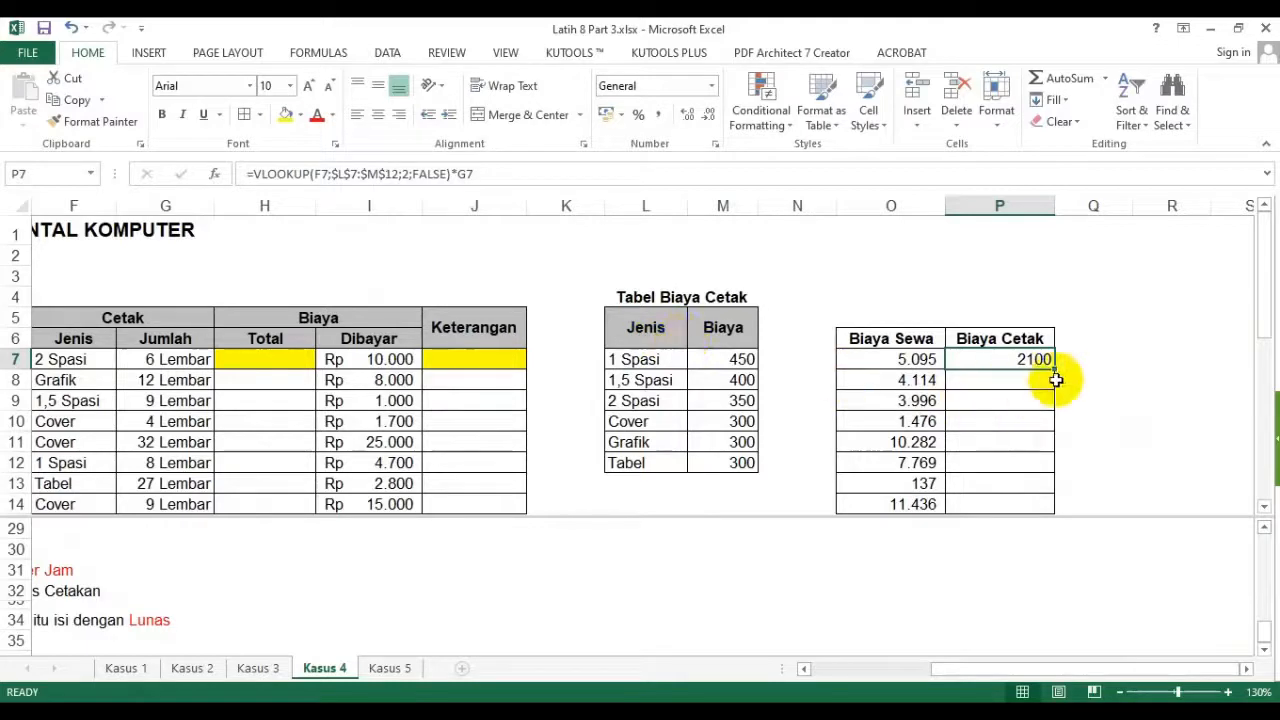
left_click_drag(1056, 371, 1000, 482)
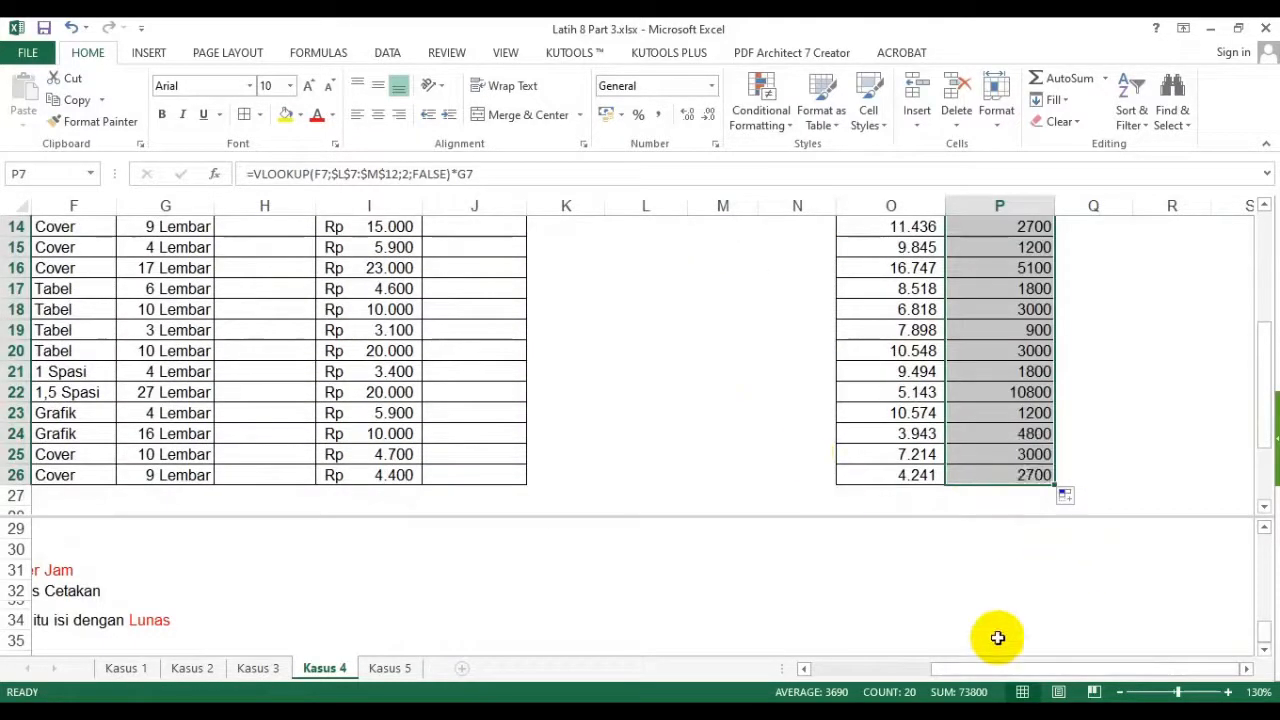
scroll(975, 505, "up", 5)
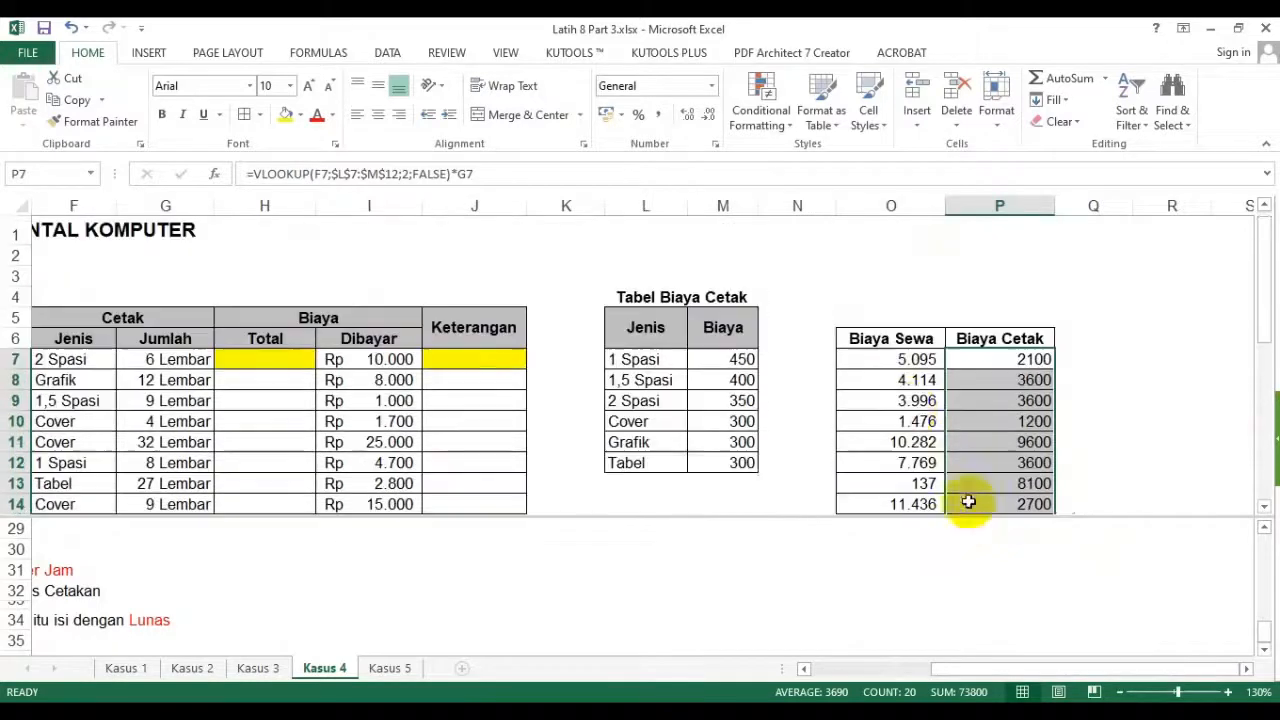
- Format the Biaya Cetak values in P7:P26 with thousands separators and no decimals
left_click(659, 116)
left_click(708, 115)
left_click(708, 115)
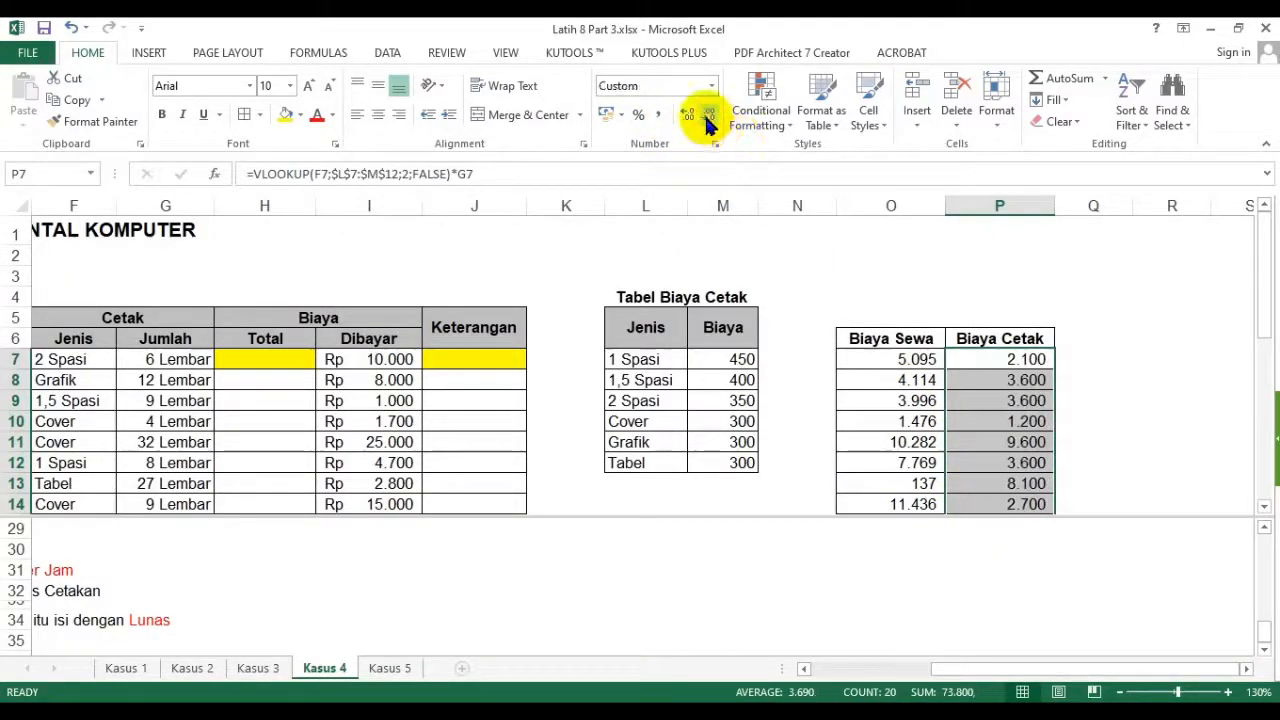
- Enter the formula =O7+P7 in H7 to add Biaya Sewa and Biaya Cetak as the first renter's Total
left_click_drag(988, 671, 932, 676)
left_click(595, 359)
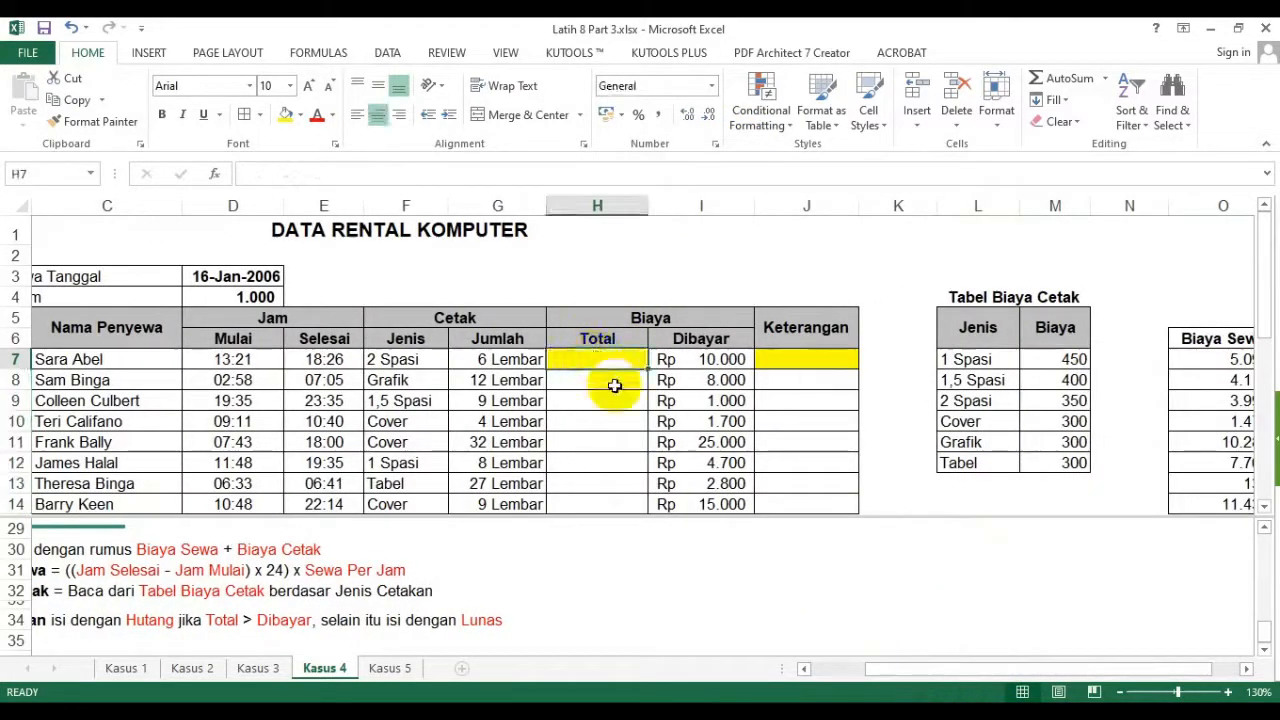
type("=")
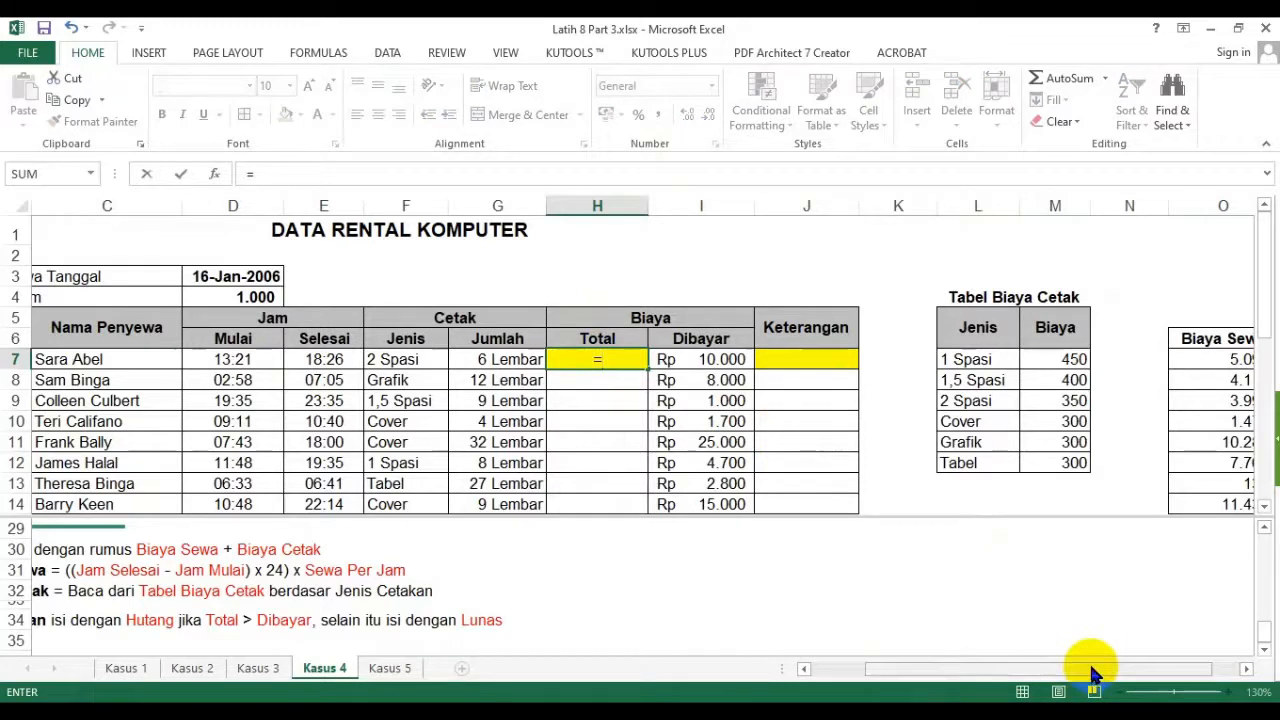
left_click_drag(1097, 669, 1130, 669)
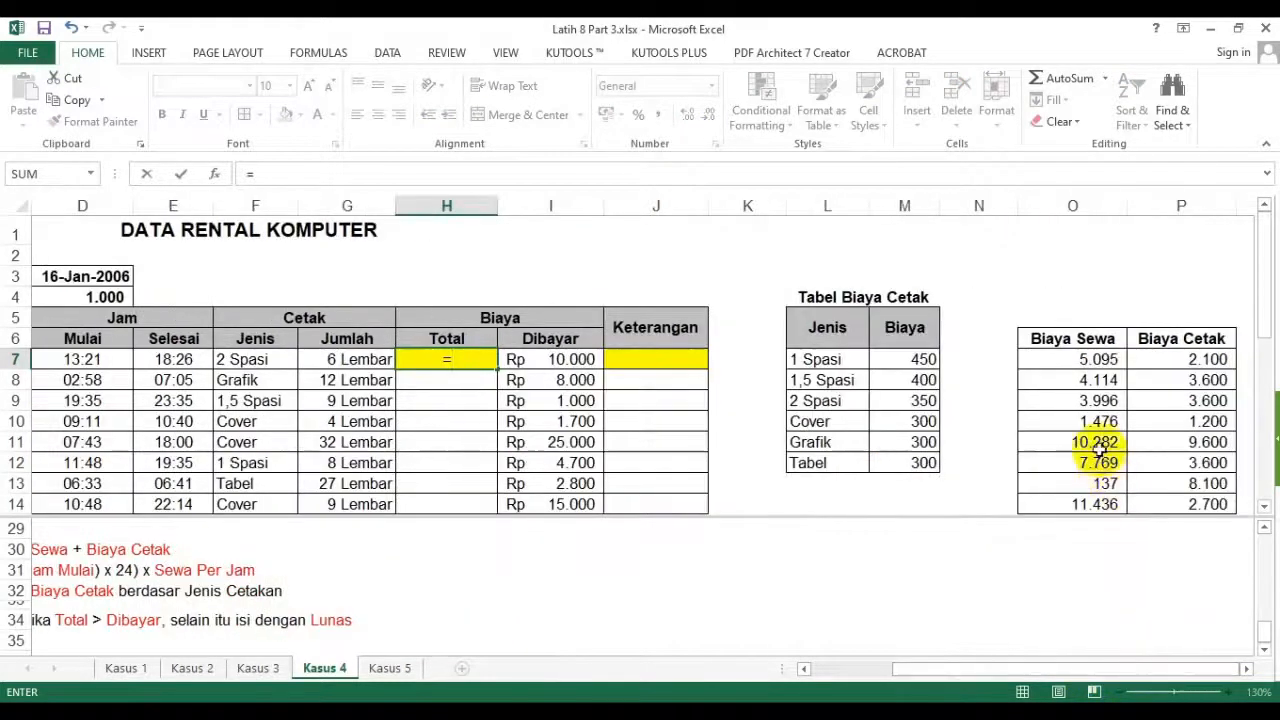
left_click(1088, 356)
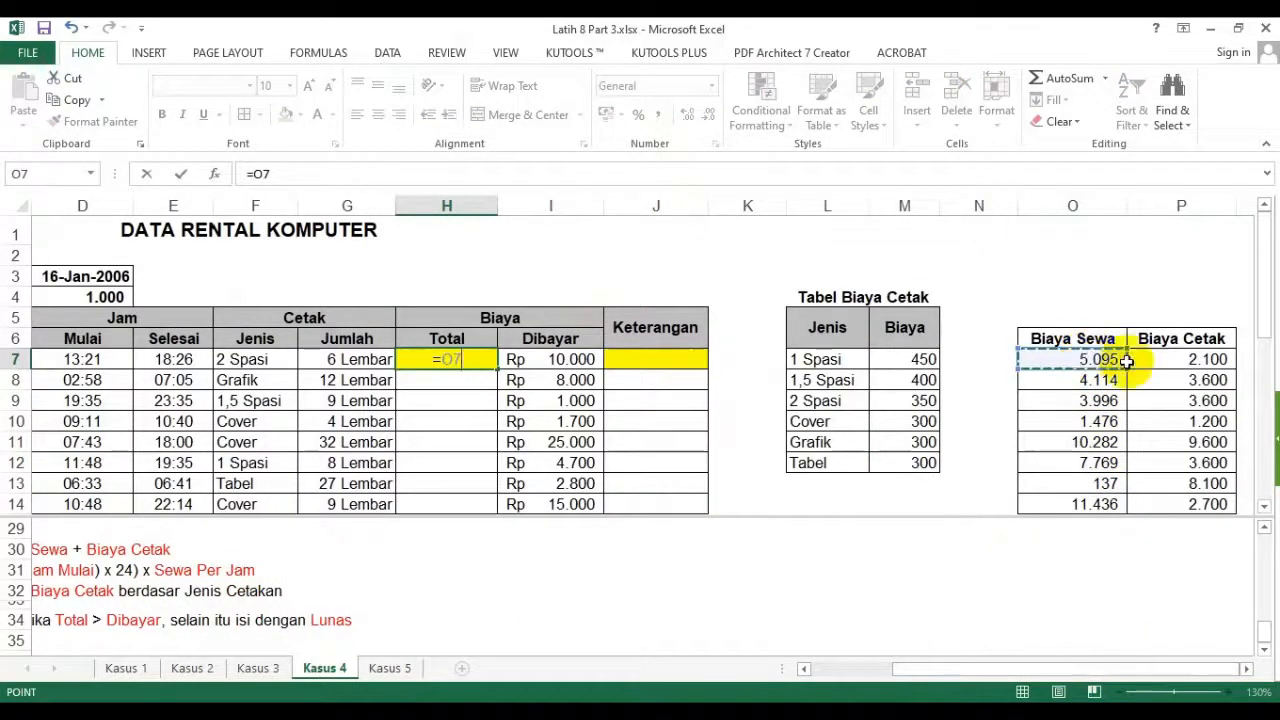
type("+")
left_click(1210, 360)
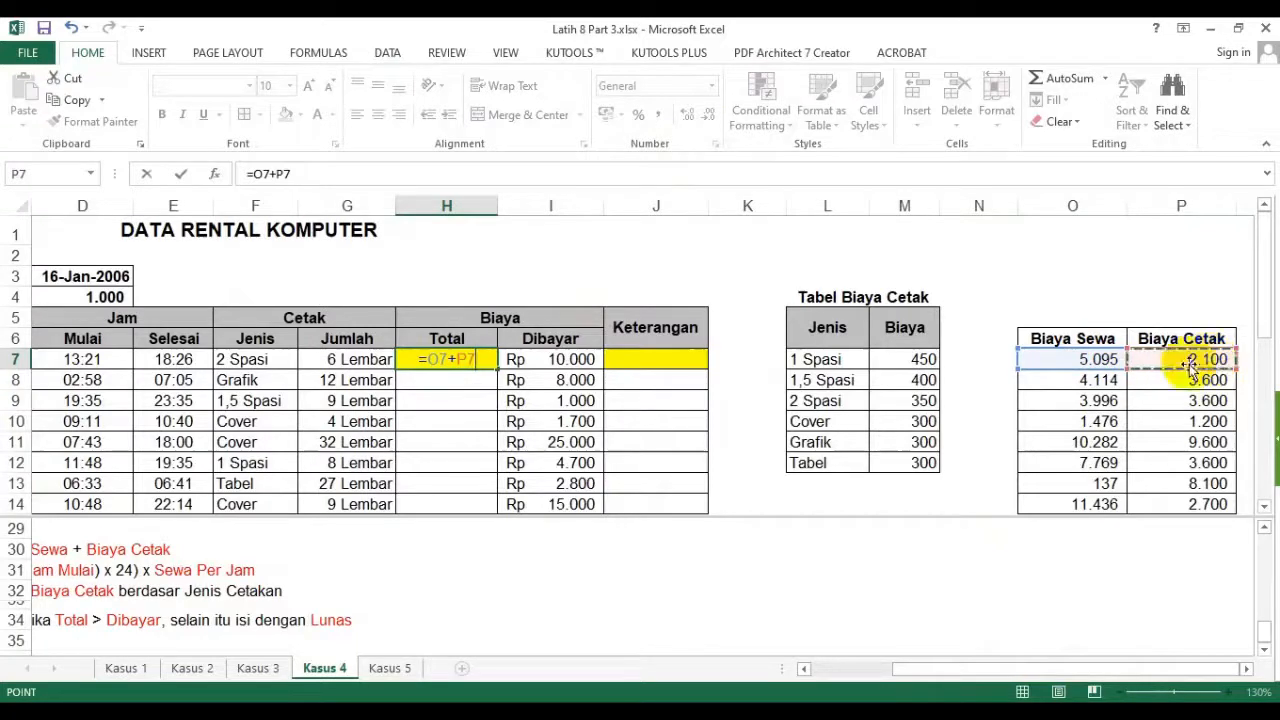
key("Return")
- Fill the Total formula from H7 down to H26, the last rental row
left_click(488, 366)
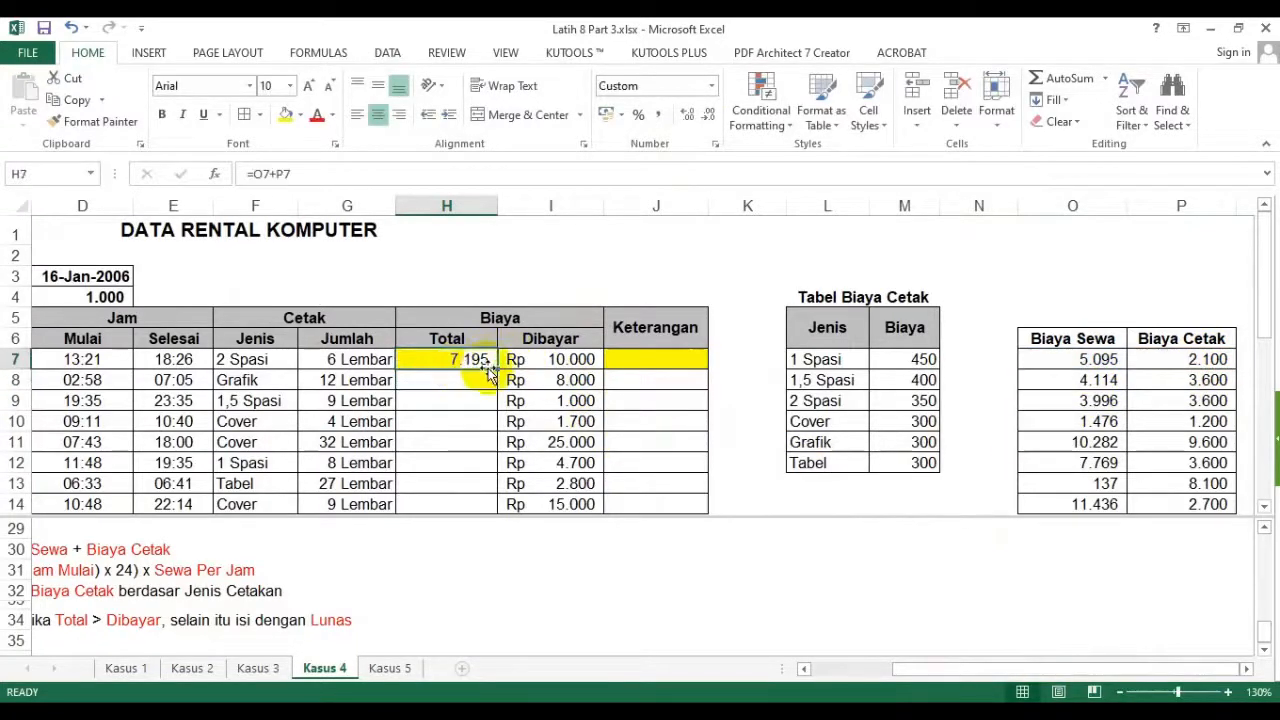
double_click(496, 369)
scroll(503, 371, "down", 5)
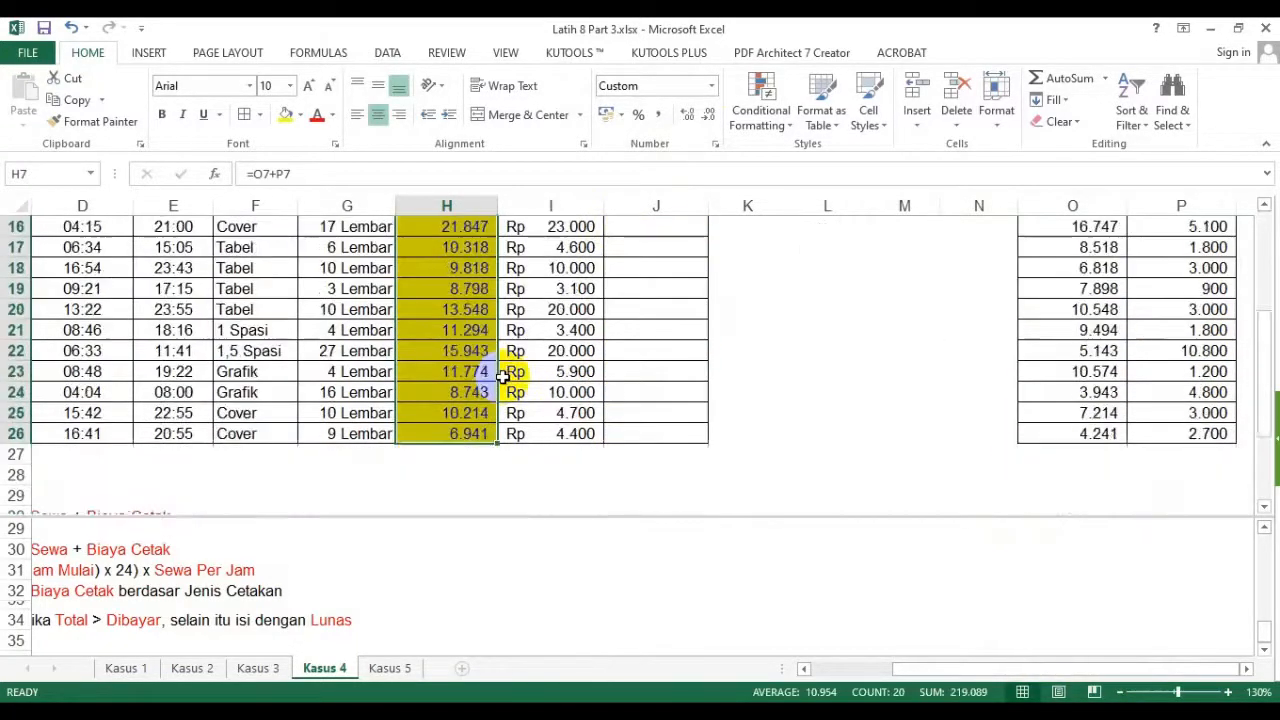
scroll(503, 371, "up", 5)
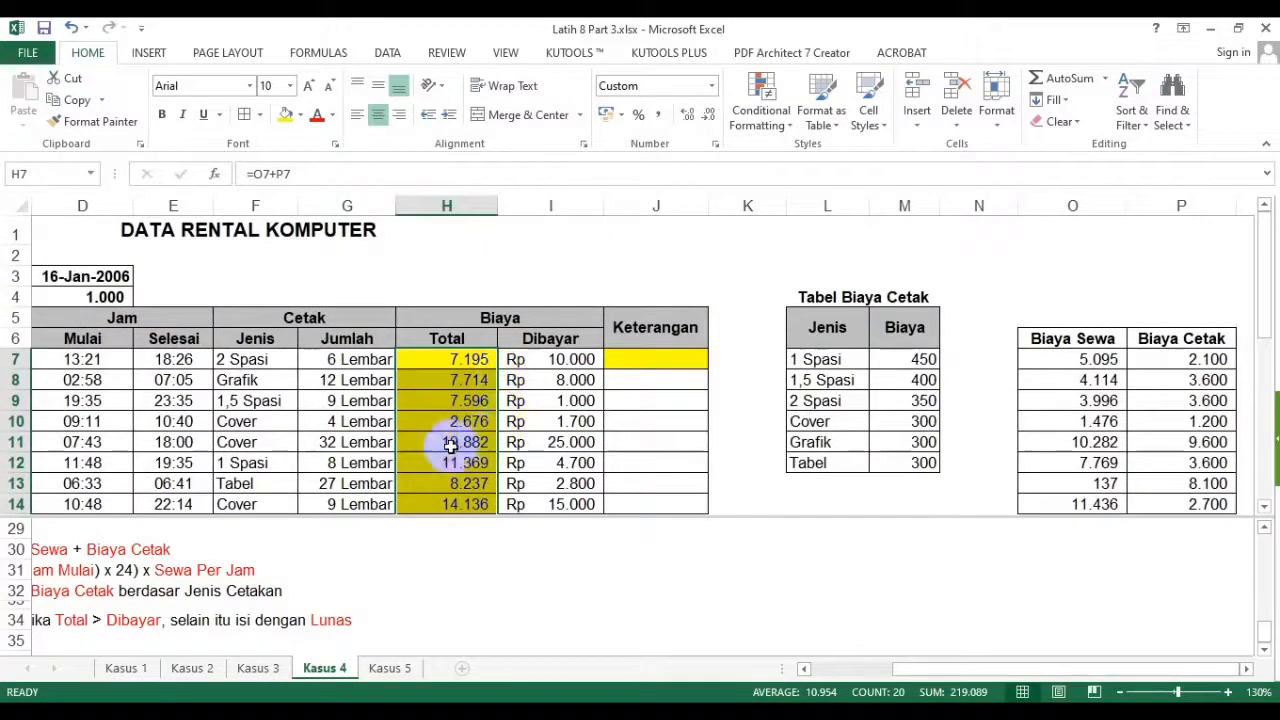
- Compare the Total and Dibayar amounts in the first rental rows with the Keterangan rule for Hutang and Lunas
scroll(562, 298, "down", 1)
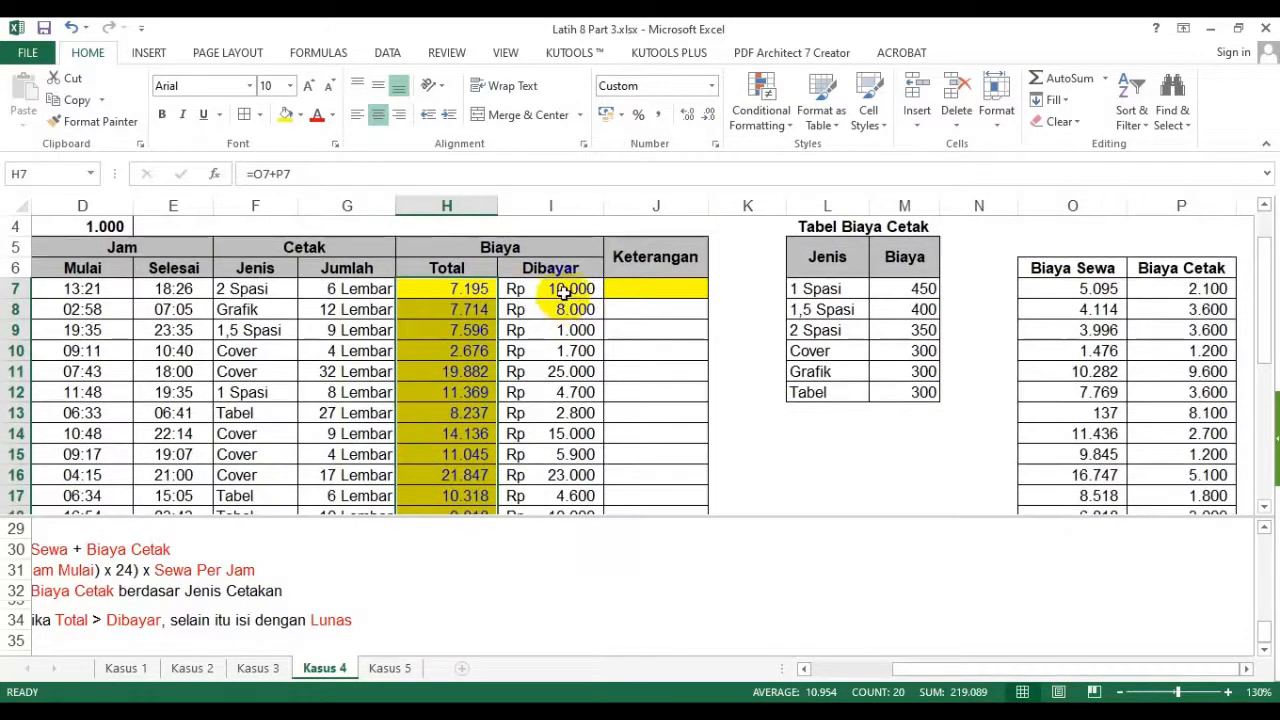
left_click_drag(943, 674, 828, 671)
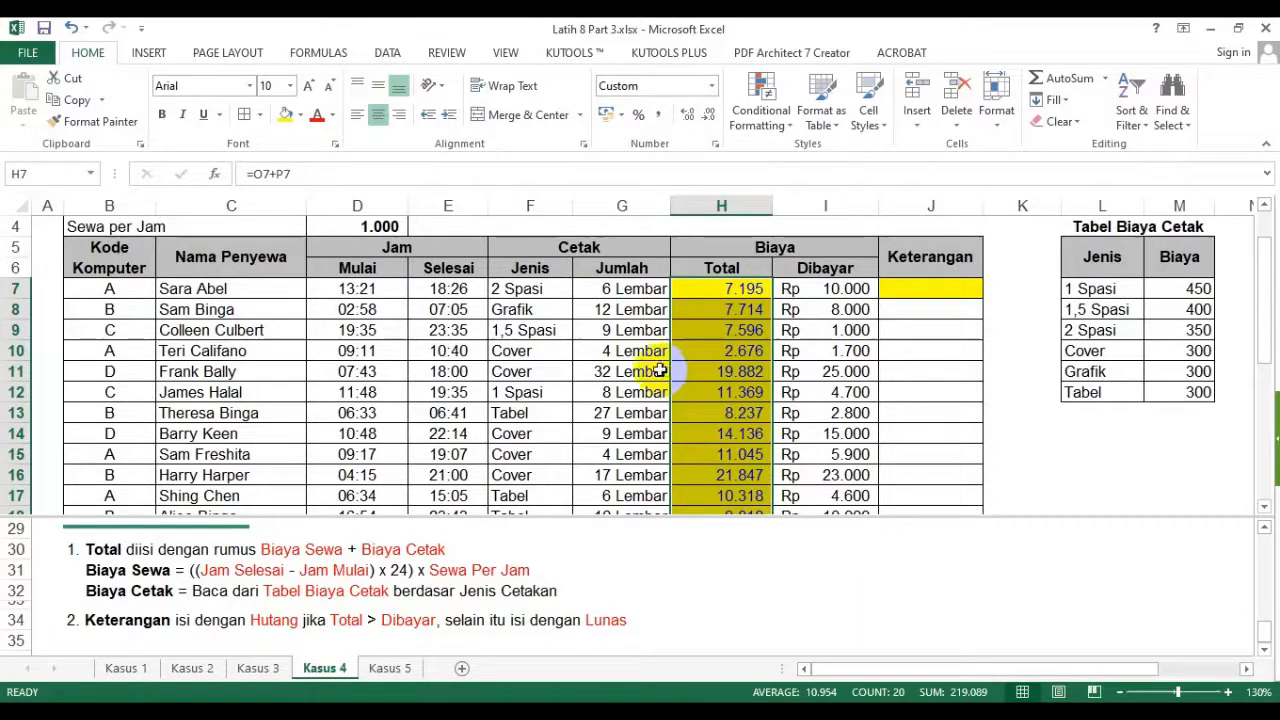
left_click(749, 291)
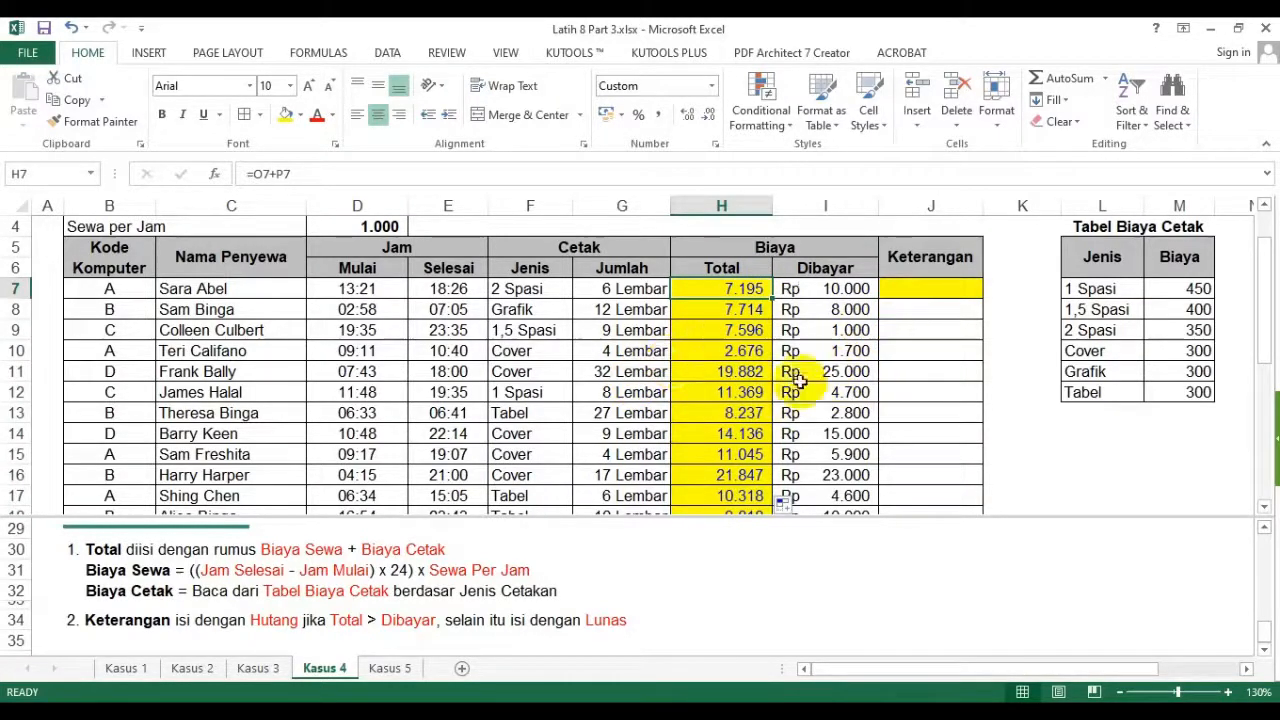
left_click(848, 329)
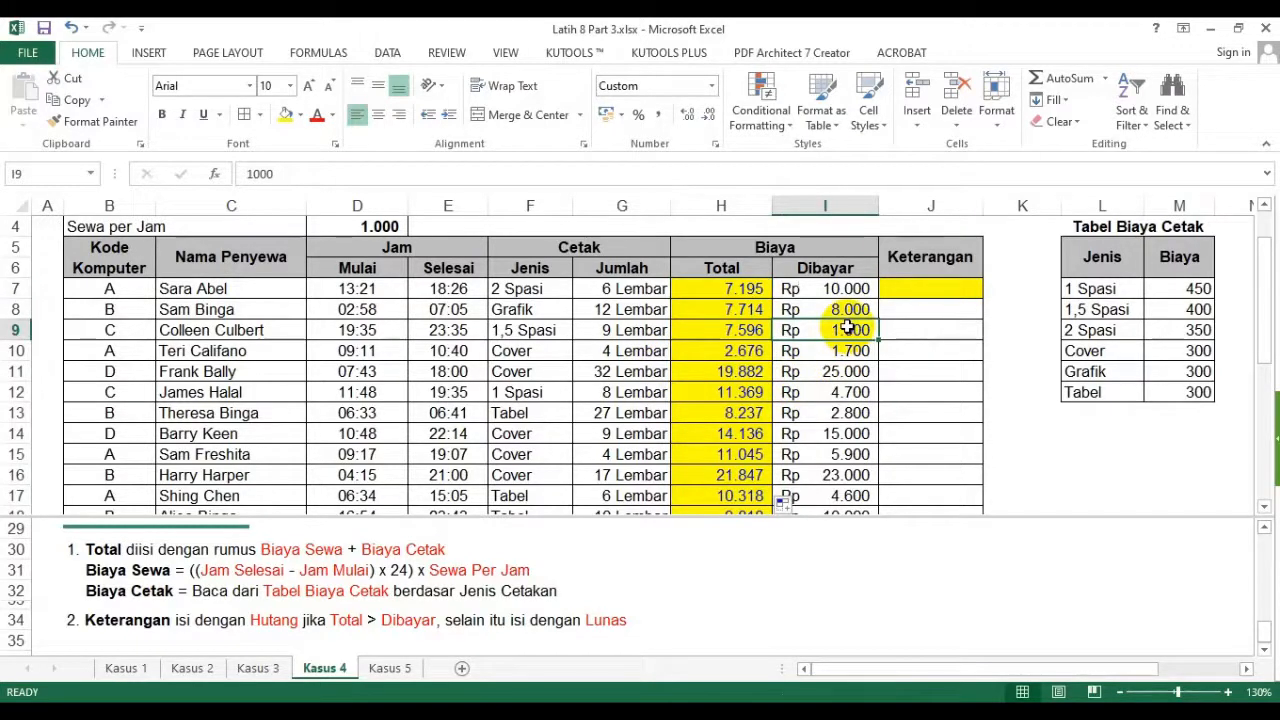
left_click(731, 332)
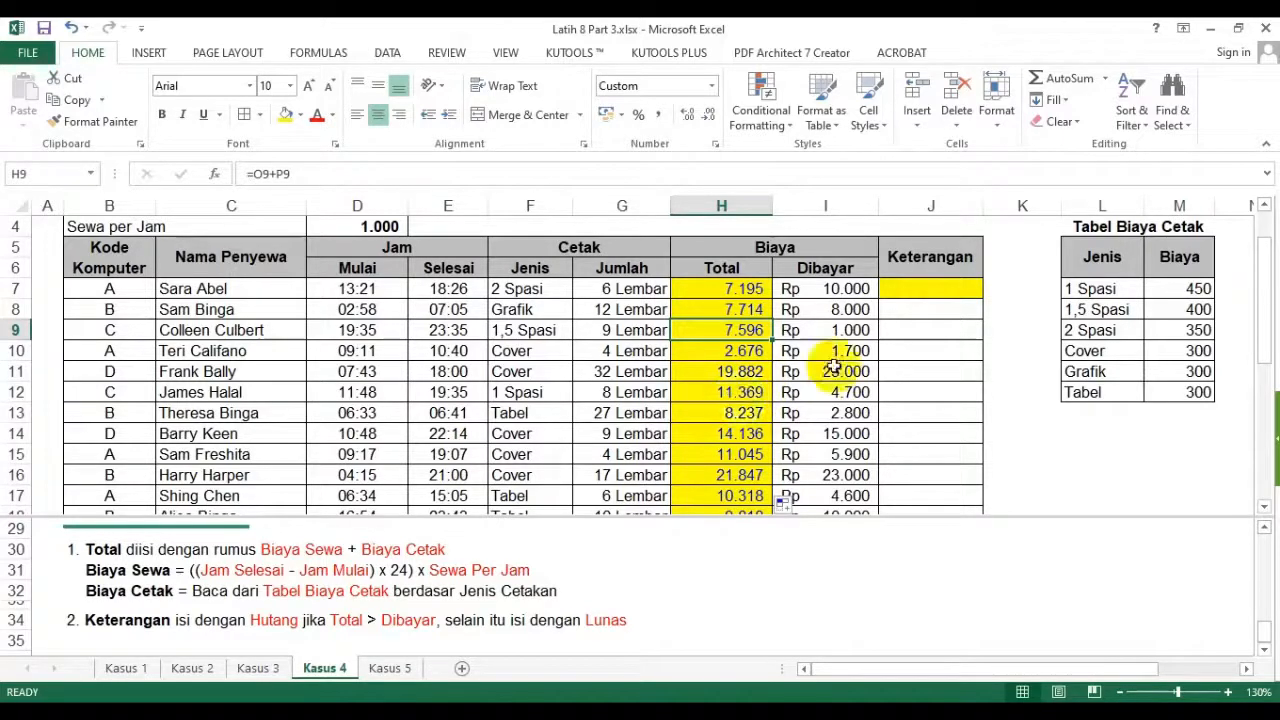
- Enter the formula =IF(H7>I7;"Hutang";"Lunas") in J7 as the first renter's Keterangan
left_click(944, 288)
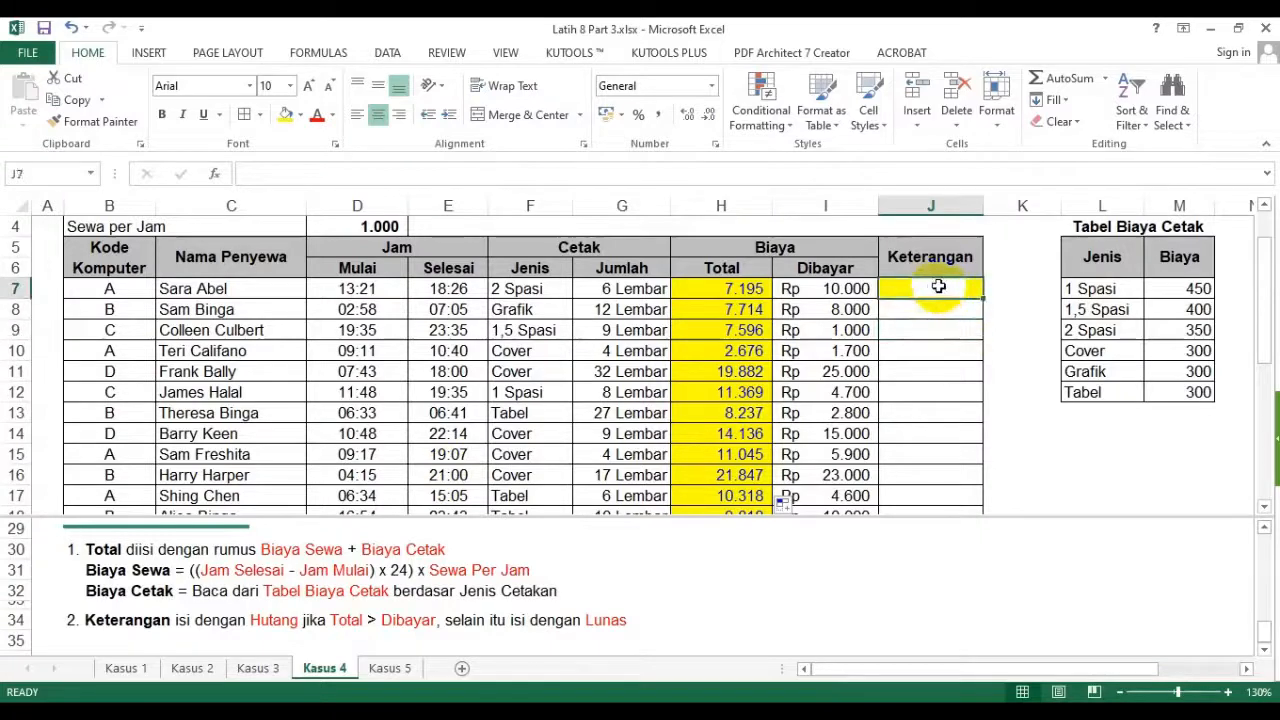
type("=if(")
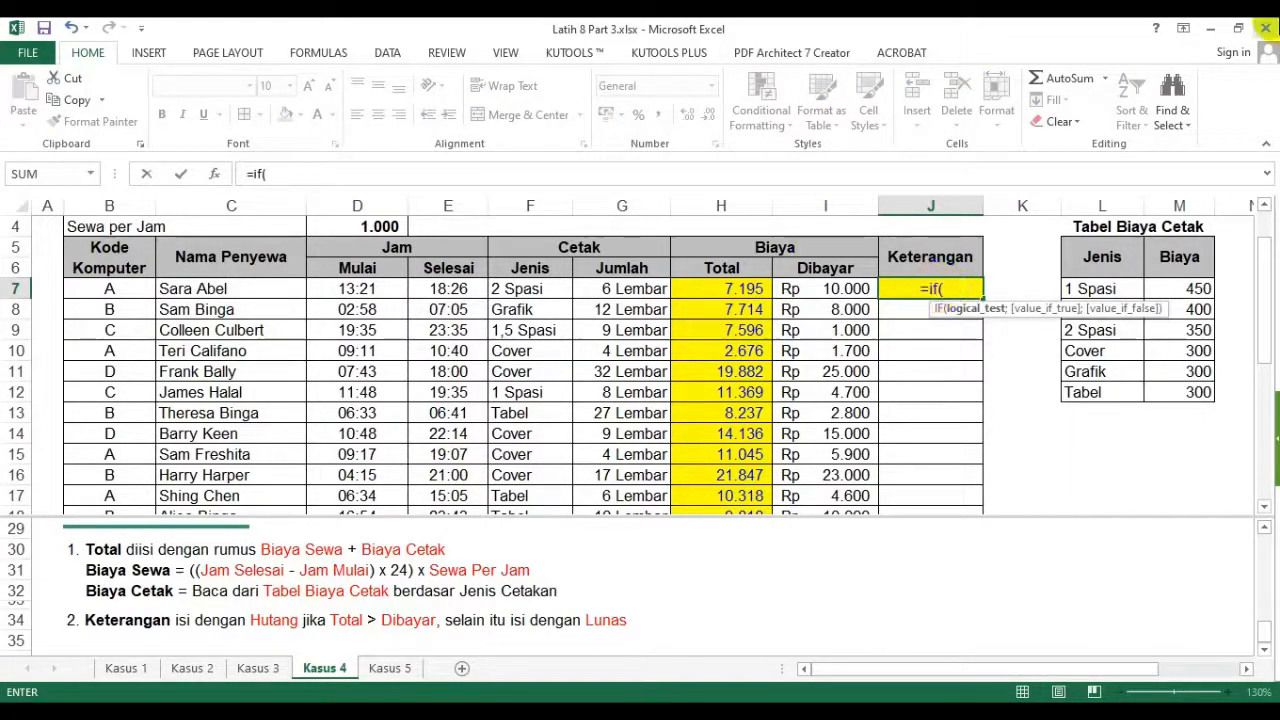
left_click(728, 288)
type(">")
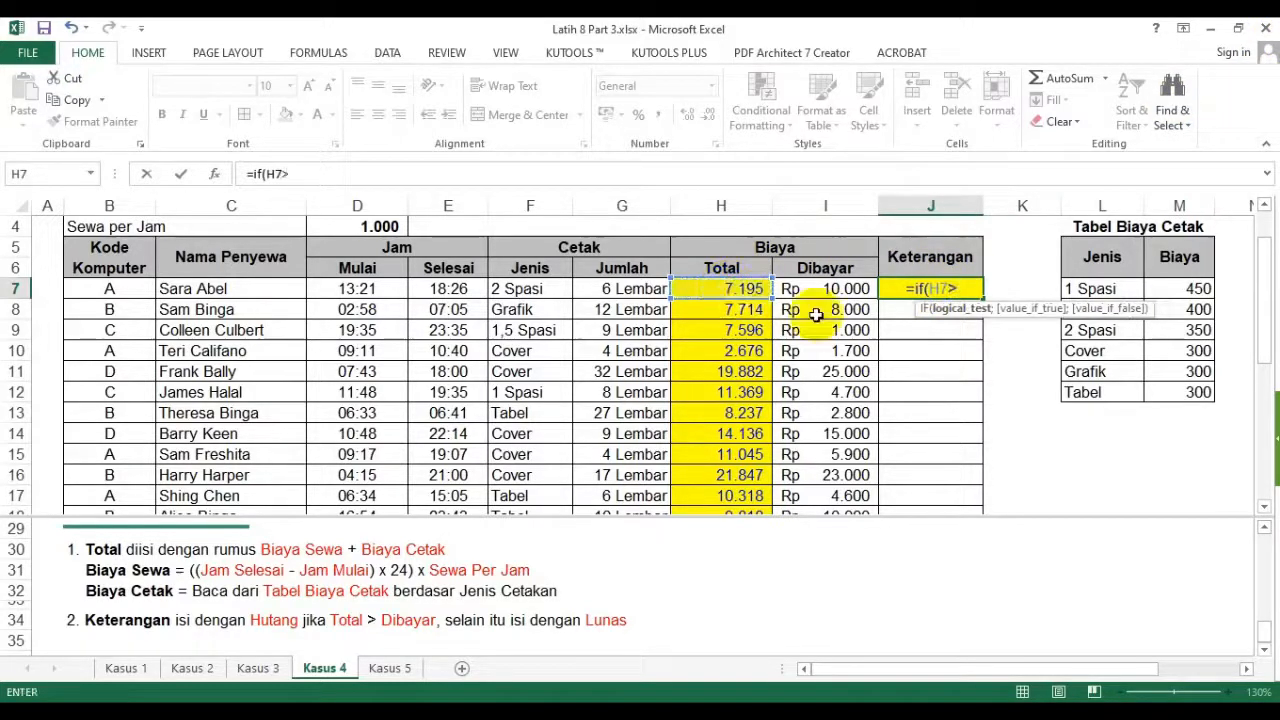
left_click(850, 289)
type(";\"")
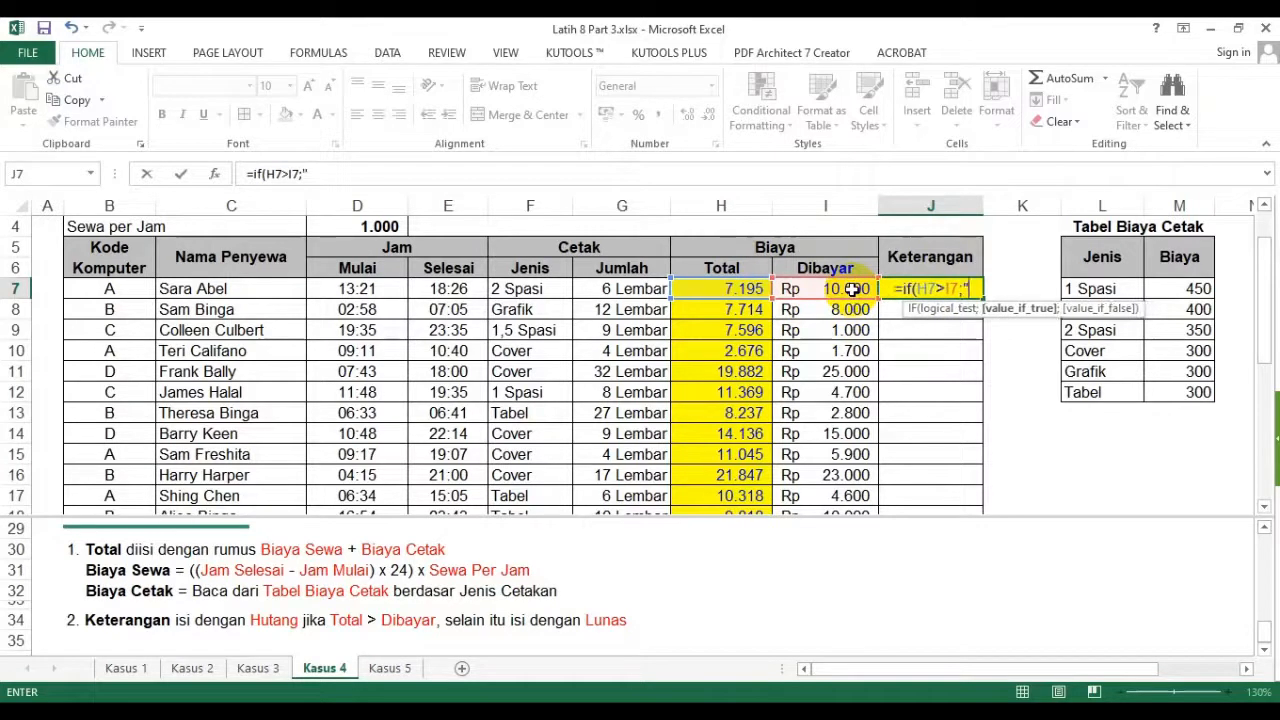
type("uTA")
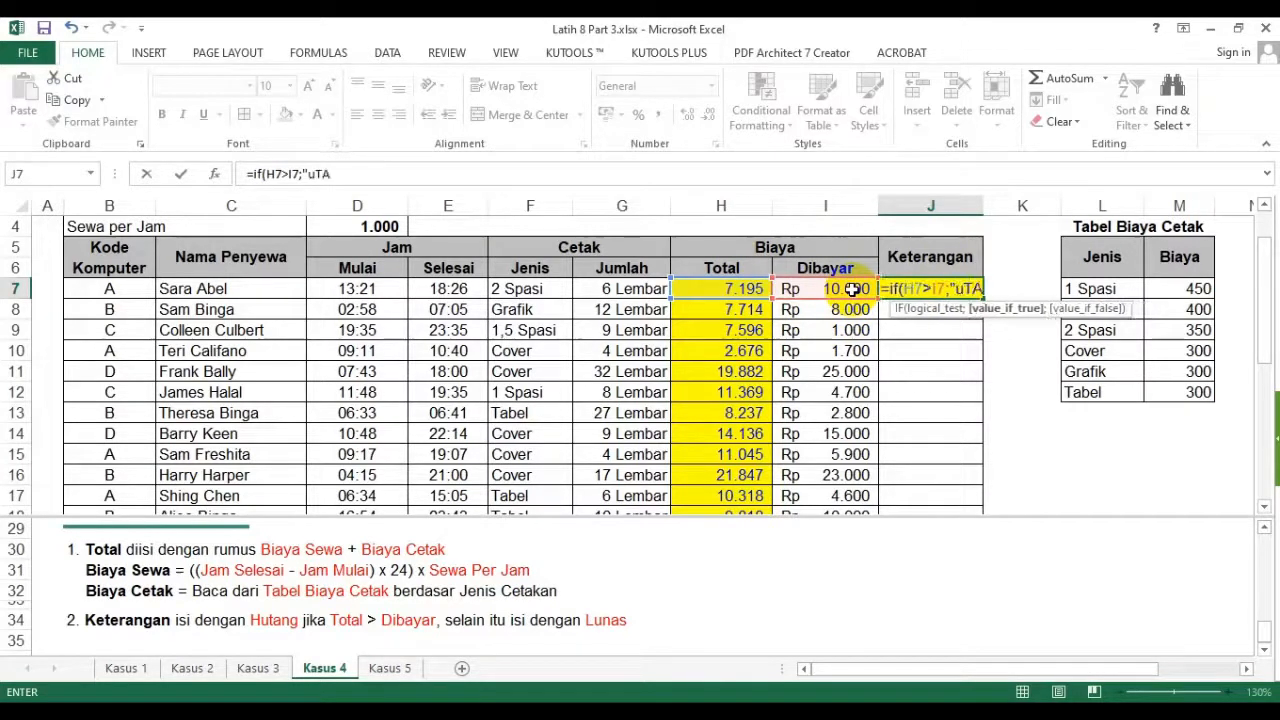
key("BackSpace")
key("BackSpace")
key("BackSpace")
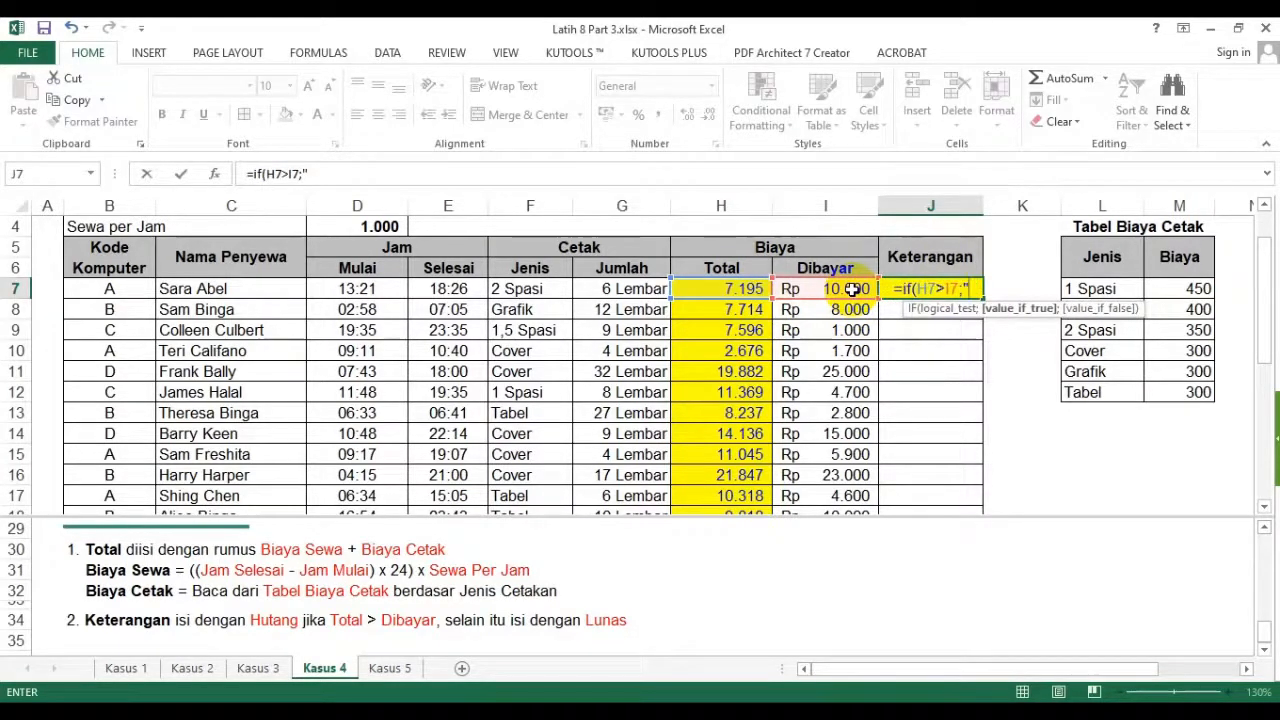
type("Hutang\"")
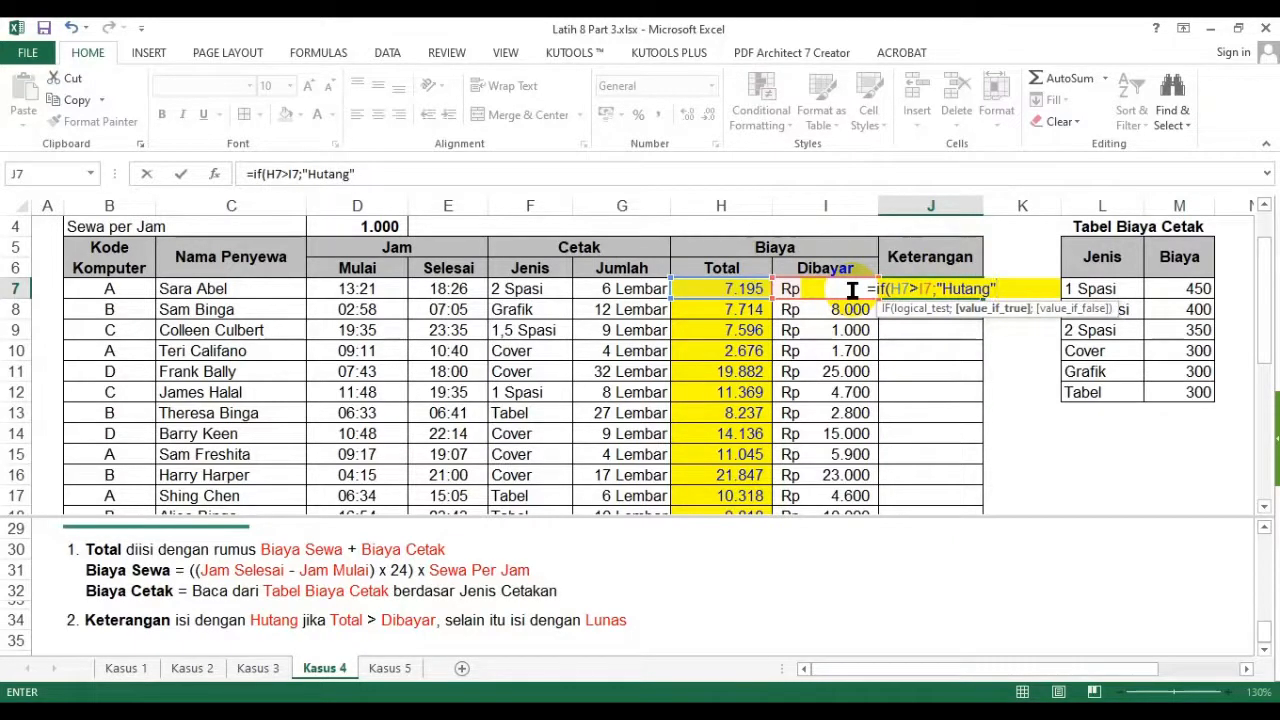
type(";\"Lunas\"")
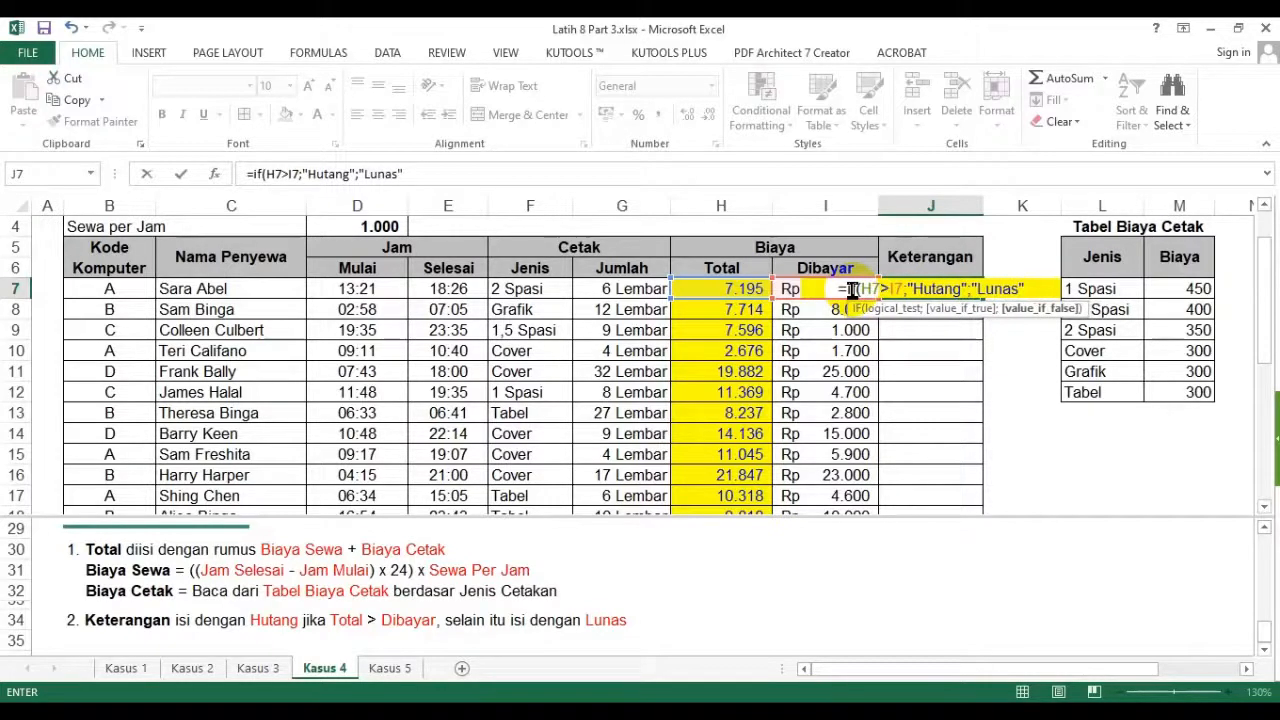
type(")")
key("Return")
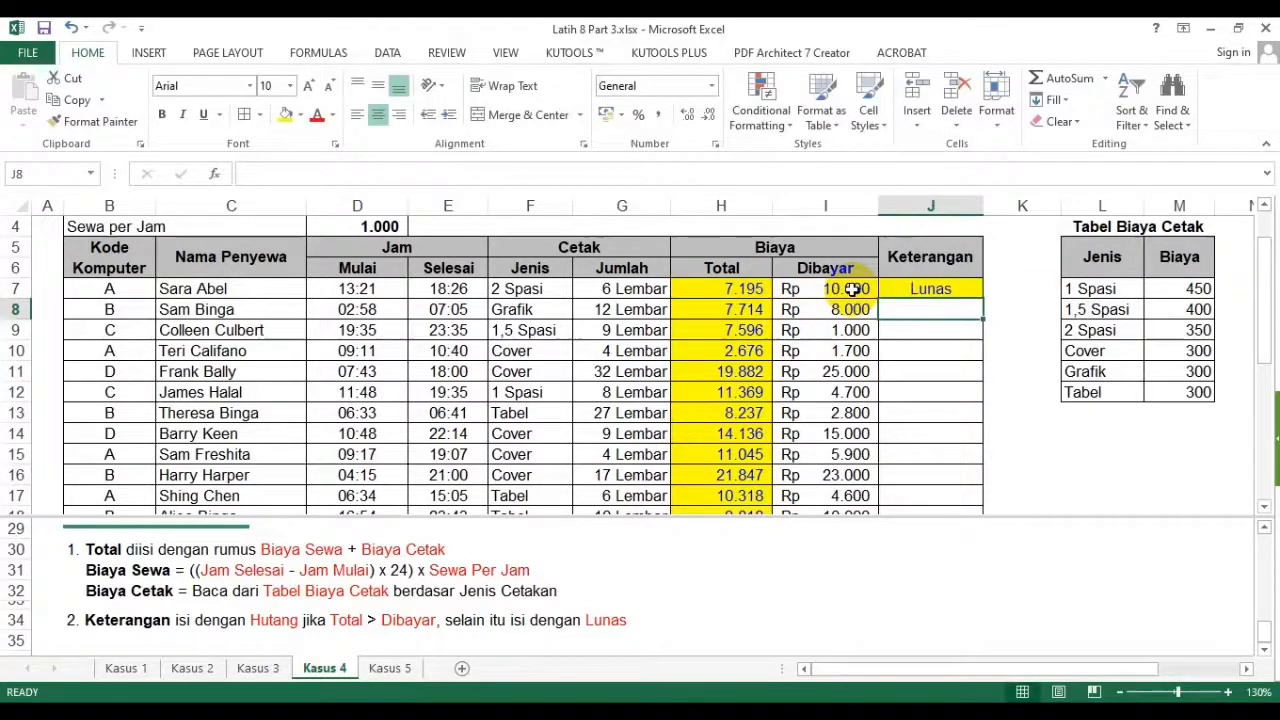
- Fill the Keterangan formula from J7 down to J26, the last rental row
left_click(948, 288)
double_click(982, 298)
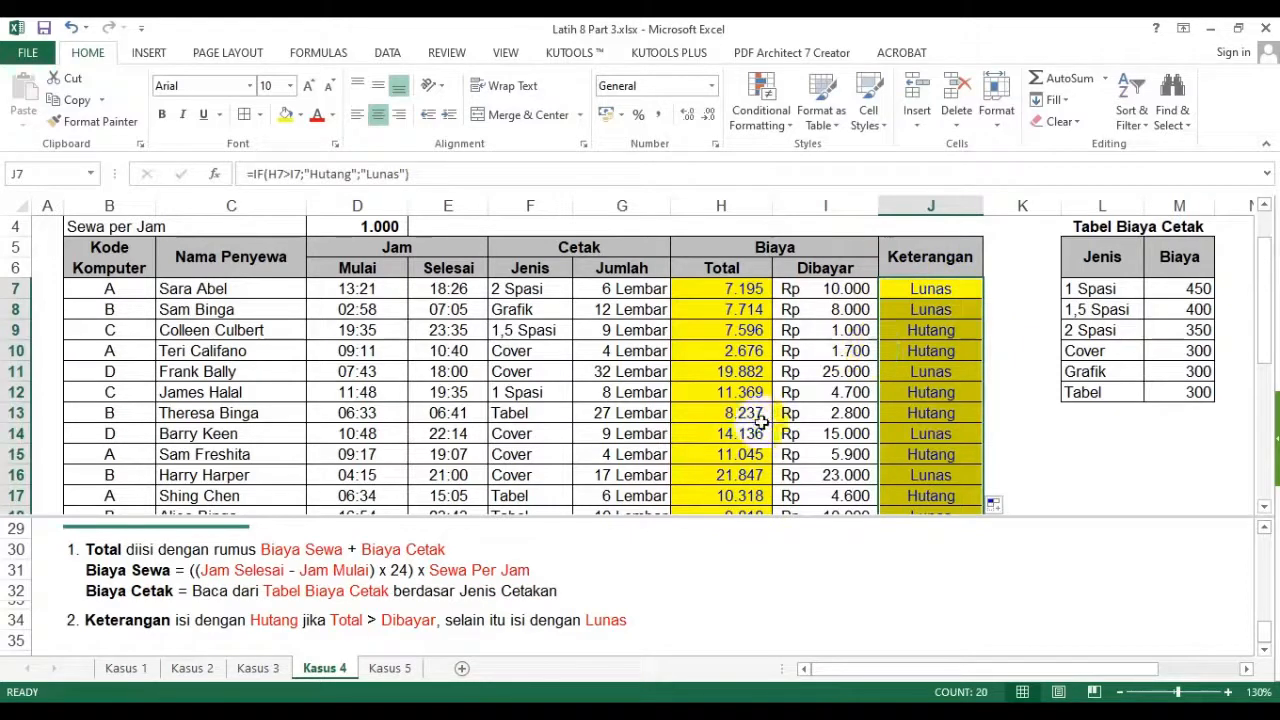
- Check the Keterangan entries against the Total and Dibayar amounts in the first rental rows and look over the remaining rows
left_click(950, 330)
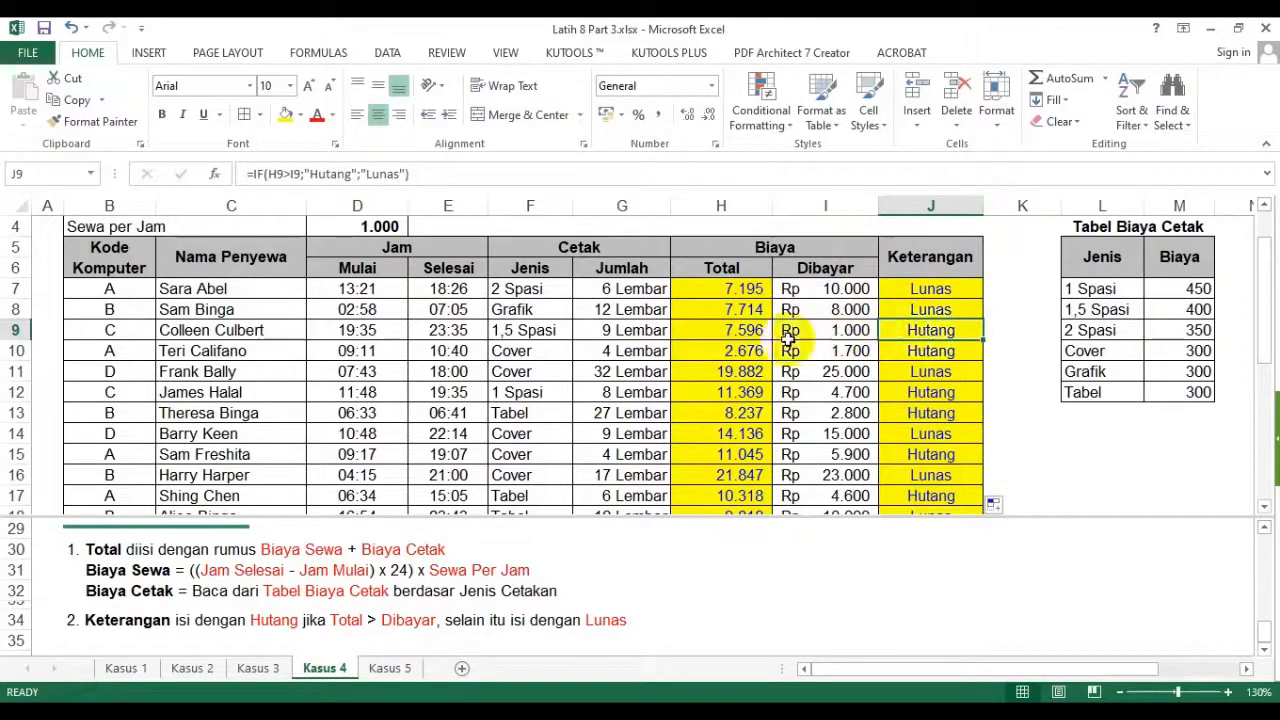
left_click(715, 331)
left_click(849, 330)
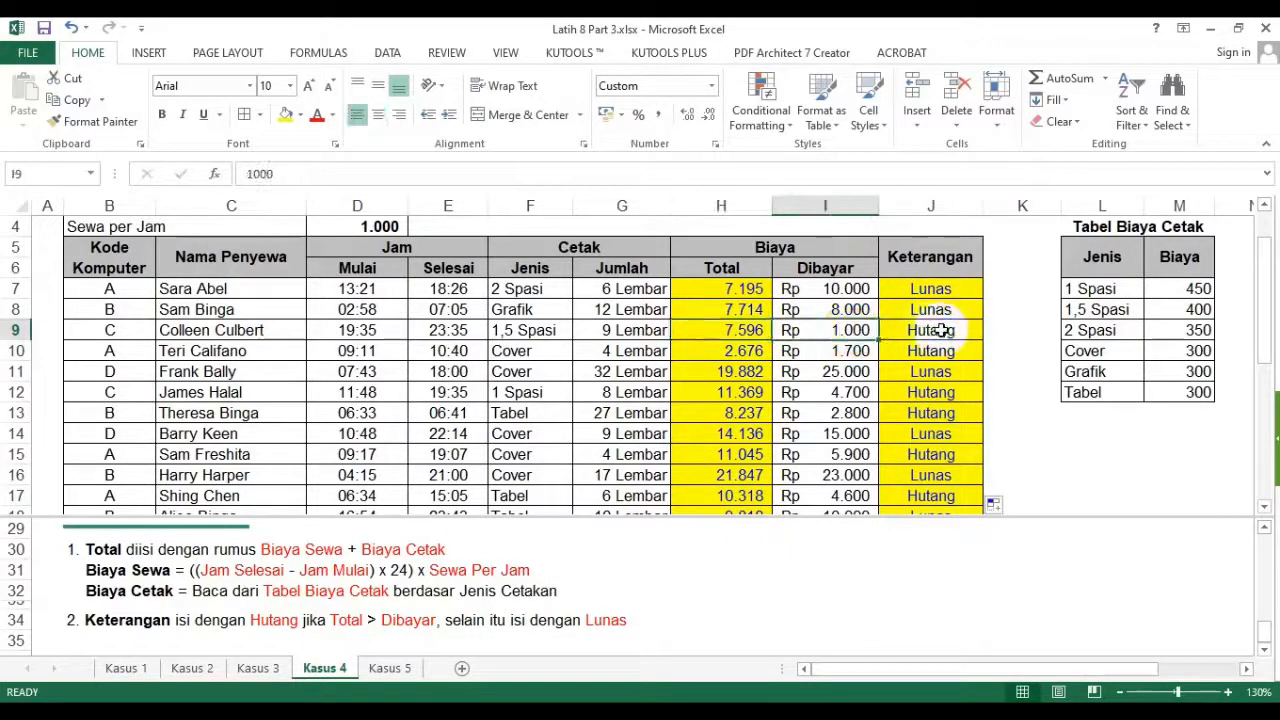
left_click(940, 330)
left_click(848, 287)
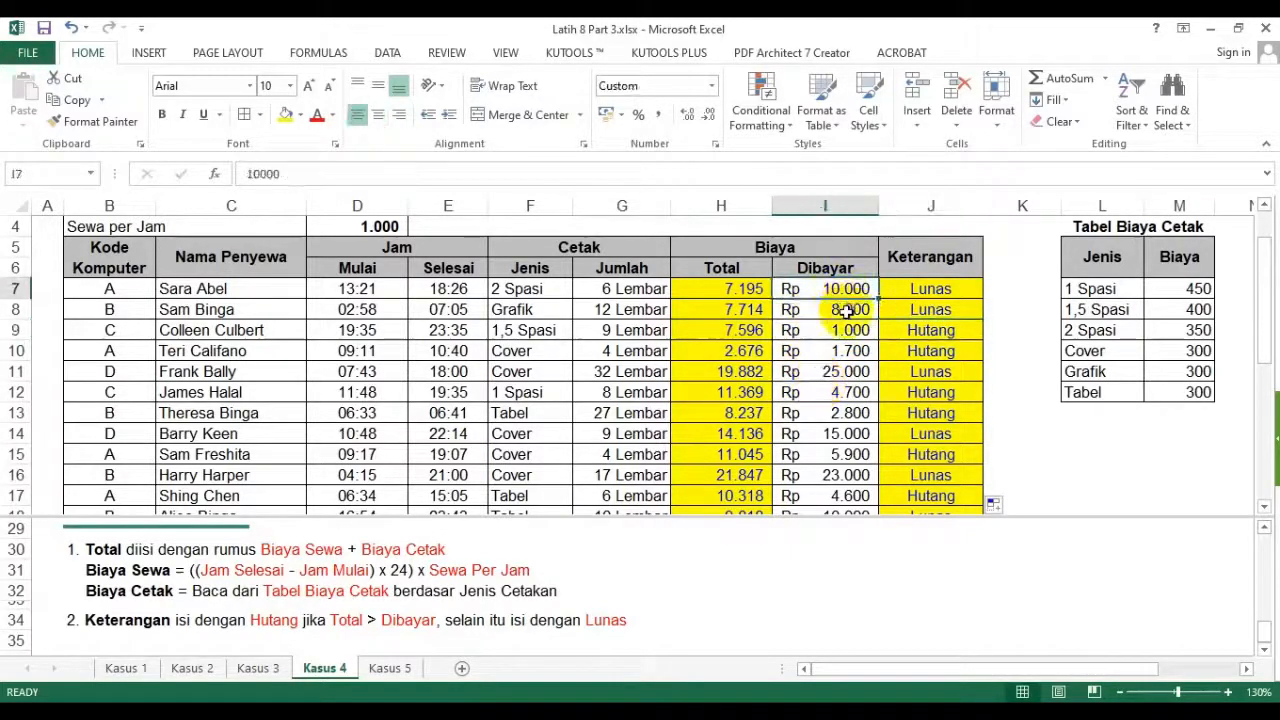
left_click(848, 310)
scroll(820, 356, "down", 5)
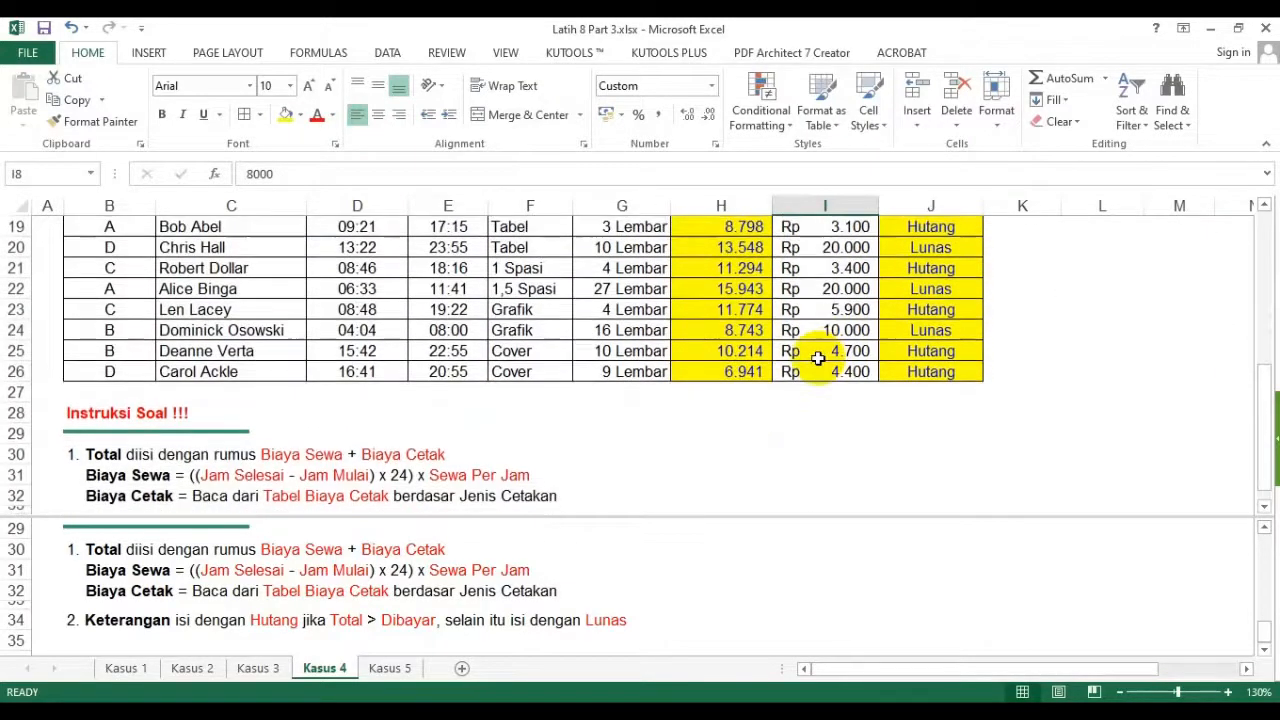
scroll(818, 358, "up", 6)
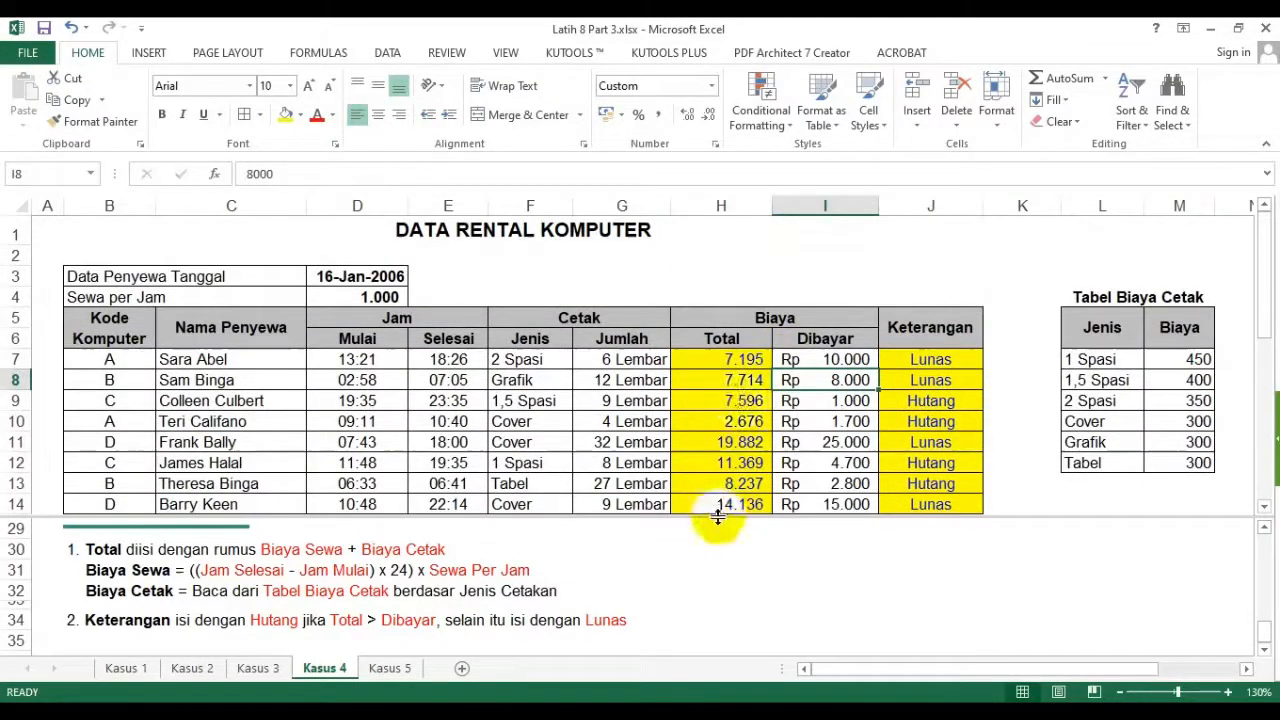
- Remove the horizontal window split from the Kasus 4 sheet
double_click(717, 516)
left_click(718, 522)
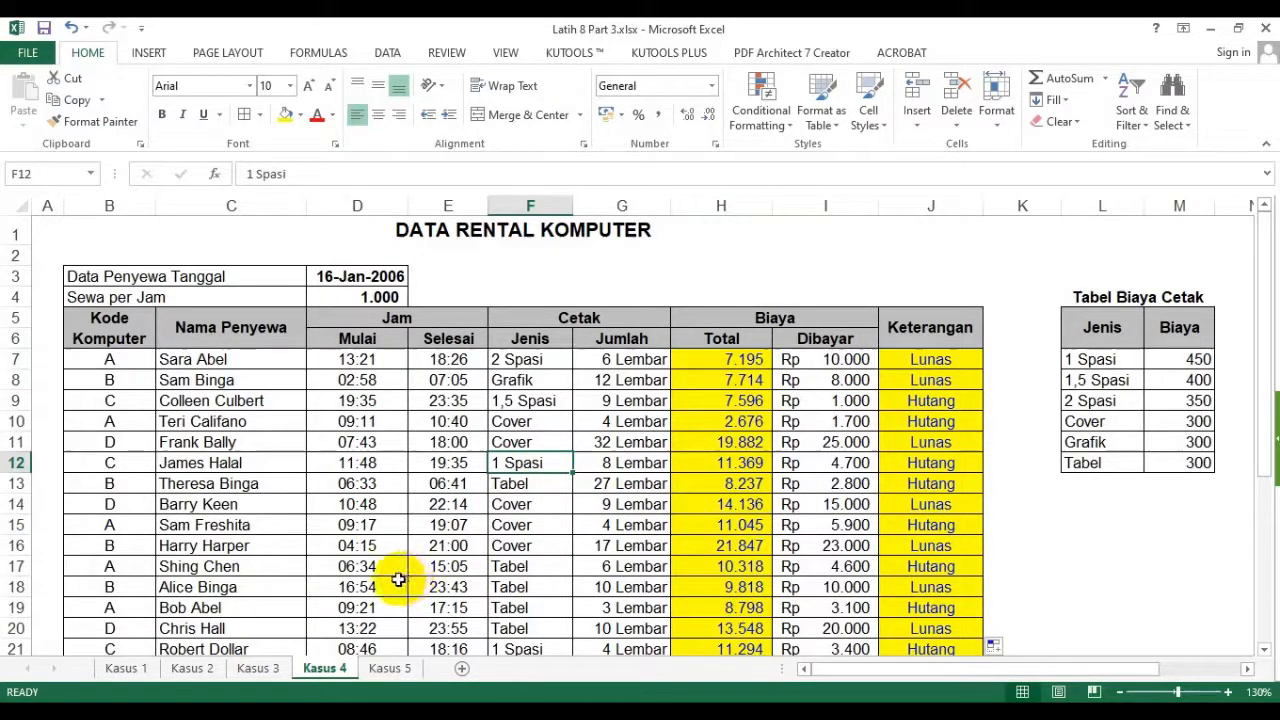
left_click(628, 418)
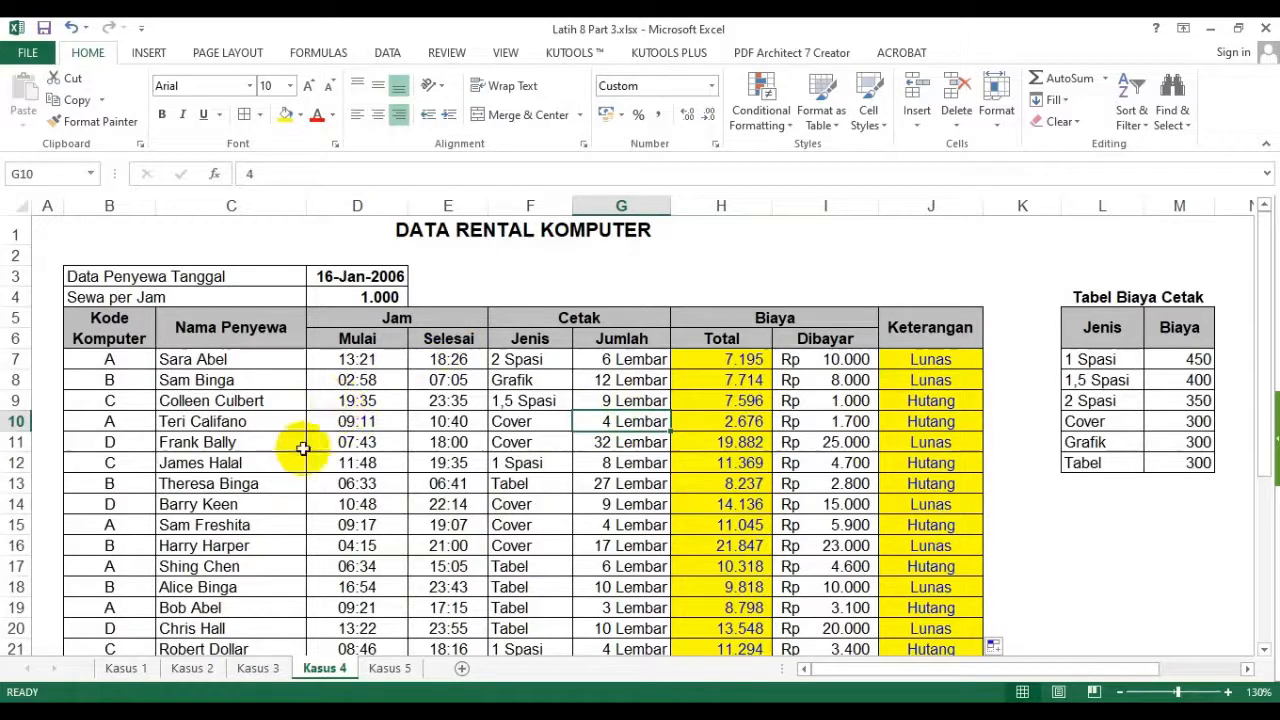
- Review the Kasus 4 instructions and the finished formulas in H7, O7 and P7
scroll(358, 445, "down", 8)
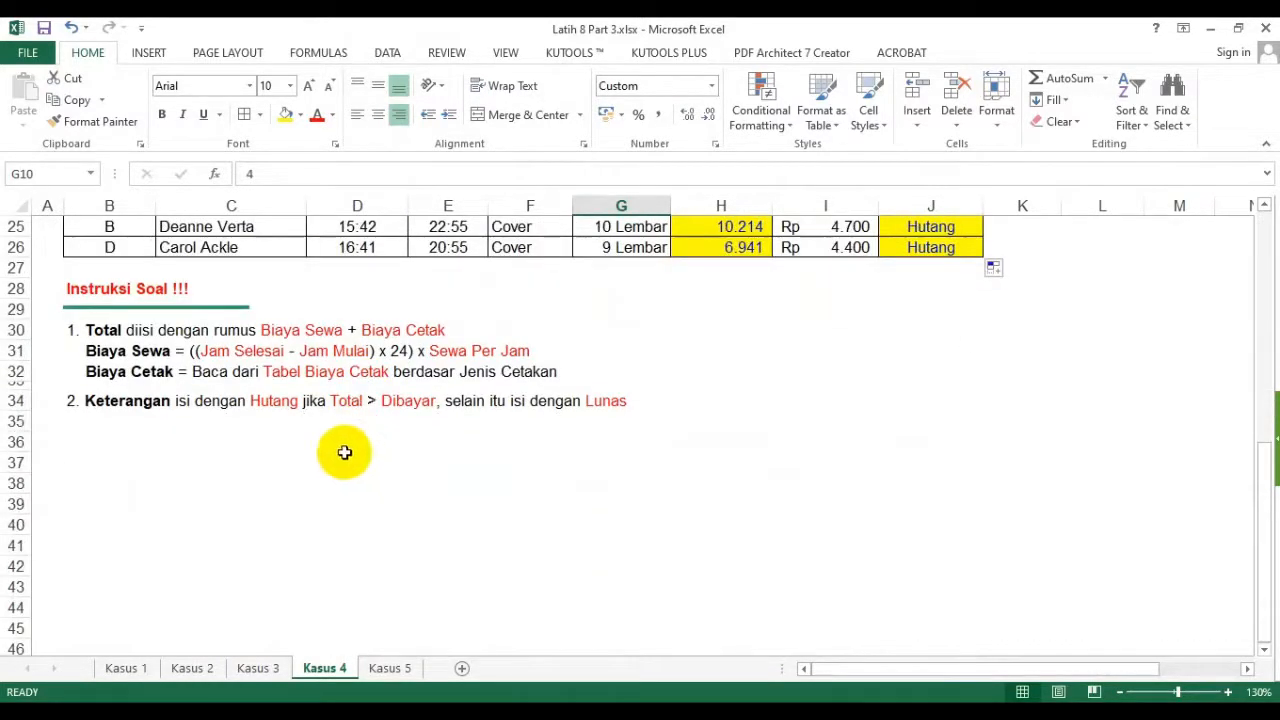
scroll(340, 480, "up", 8)
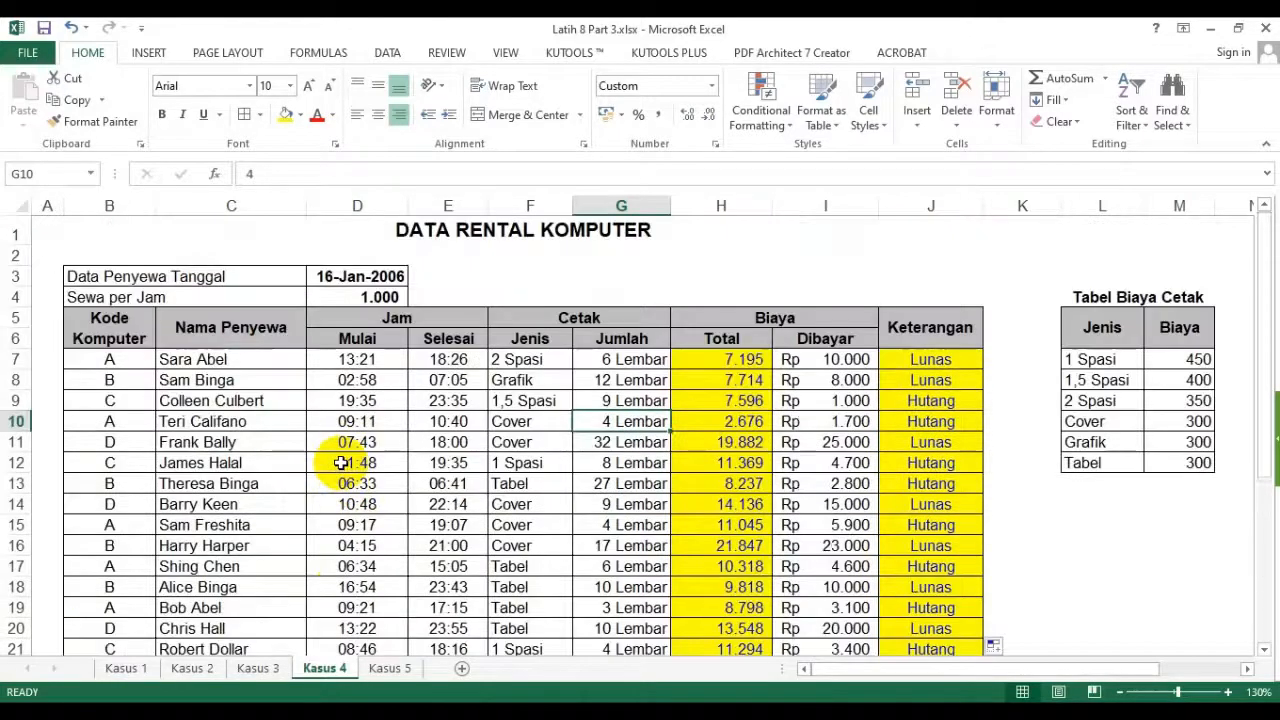
left_click(712, 358)
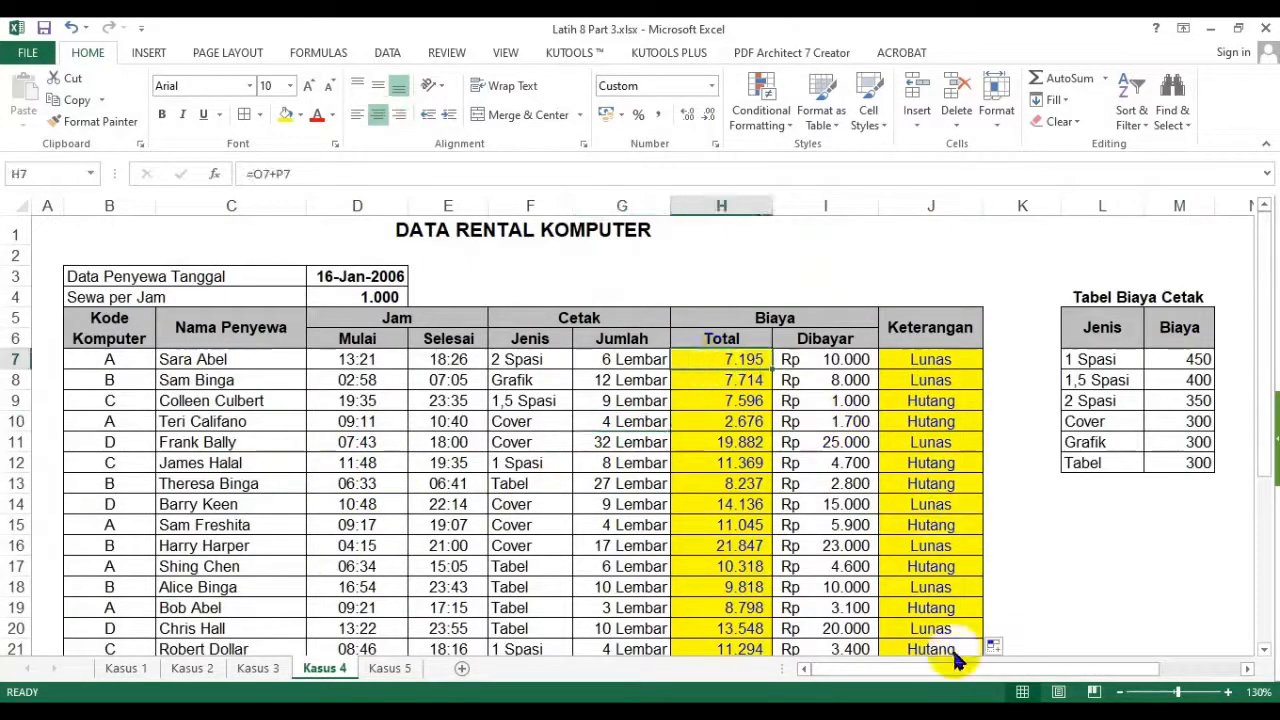
left_click_drag(1010, 668, 1125, 668)
left_click(1075, 362)
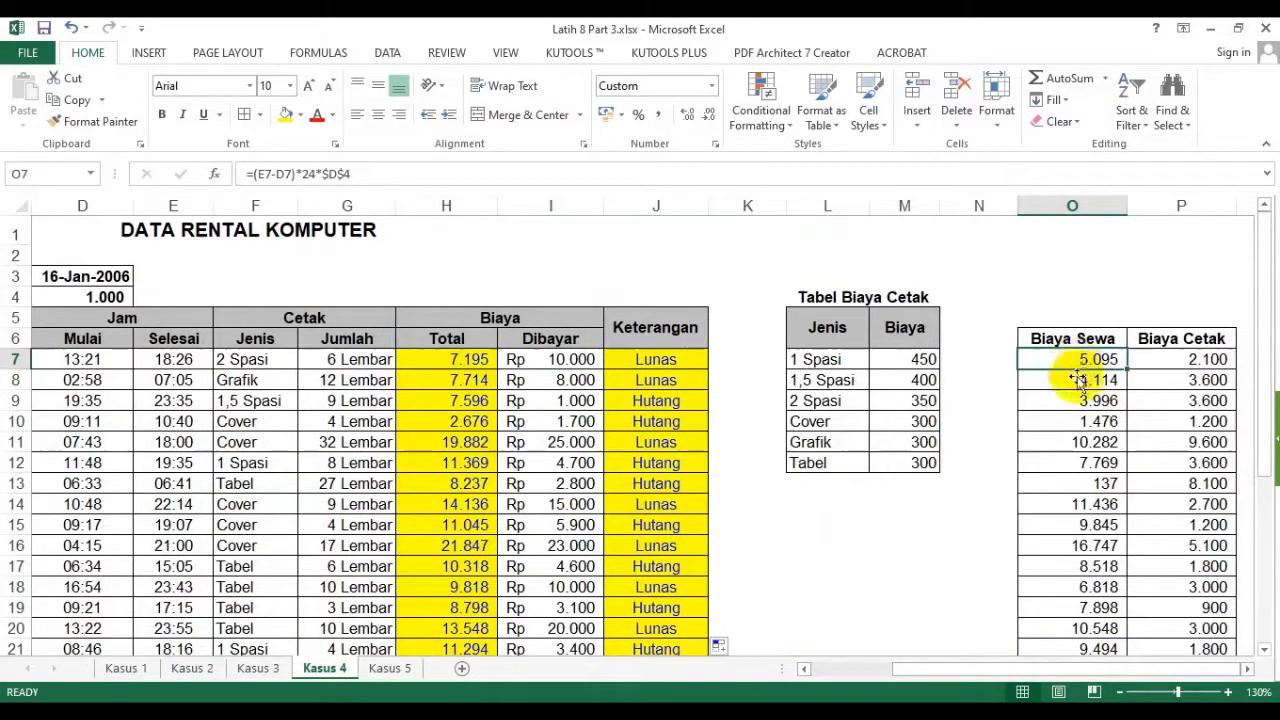
left_click(1177, 360)
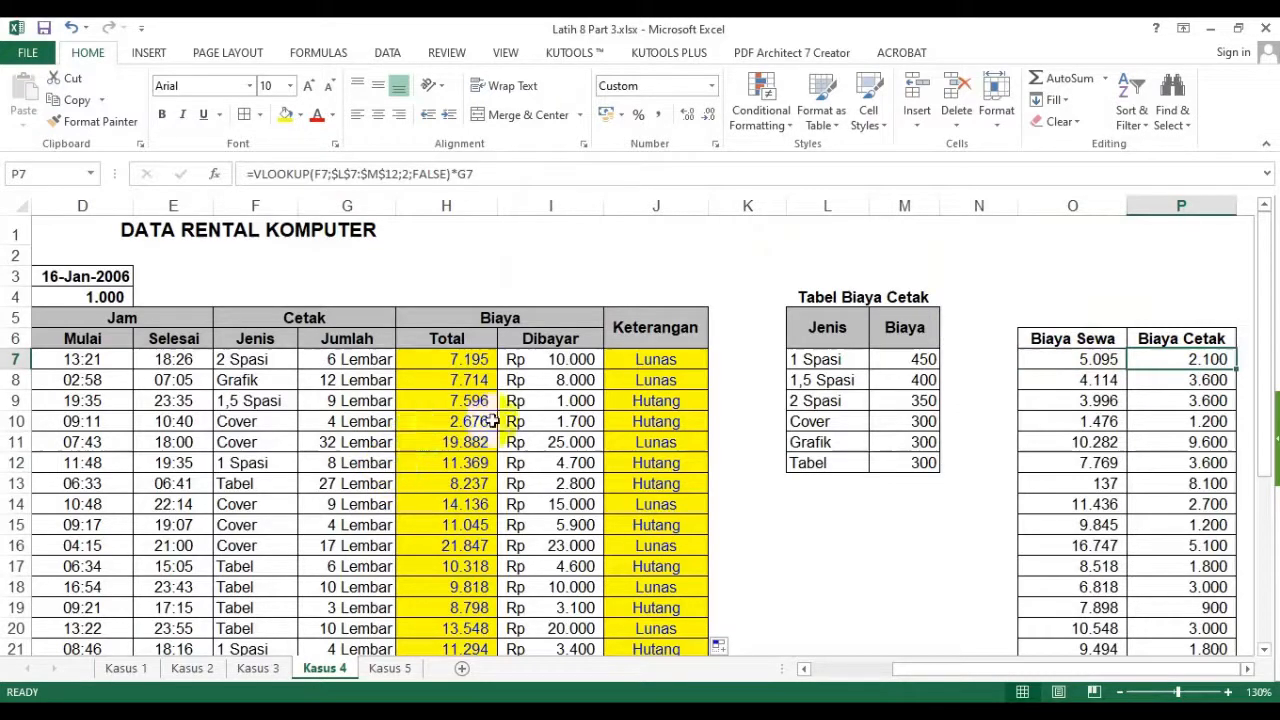
scroll(434, 591, "down", 3)
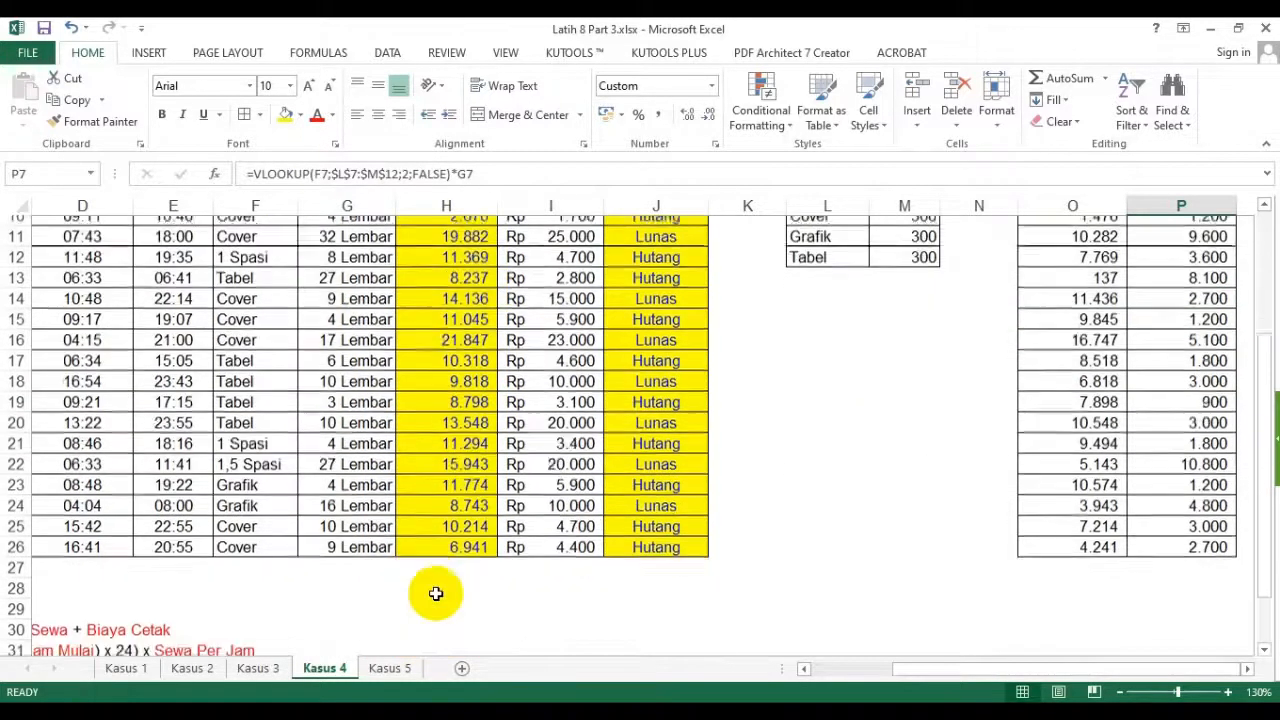
scroll(436, 593, "up", 3)
- Open the Kasus 5 sheet with the PERHITUNGAN GAJI KARYAWAN table
left_click(389, 668)
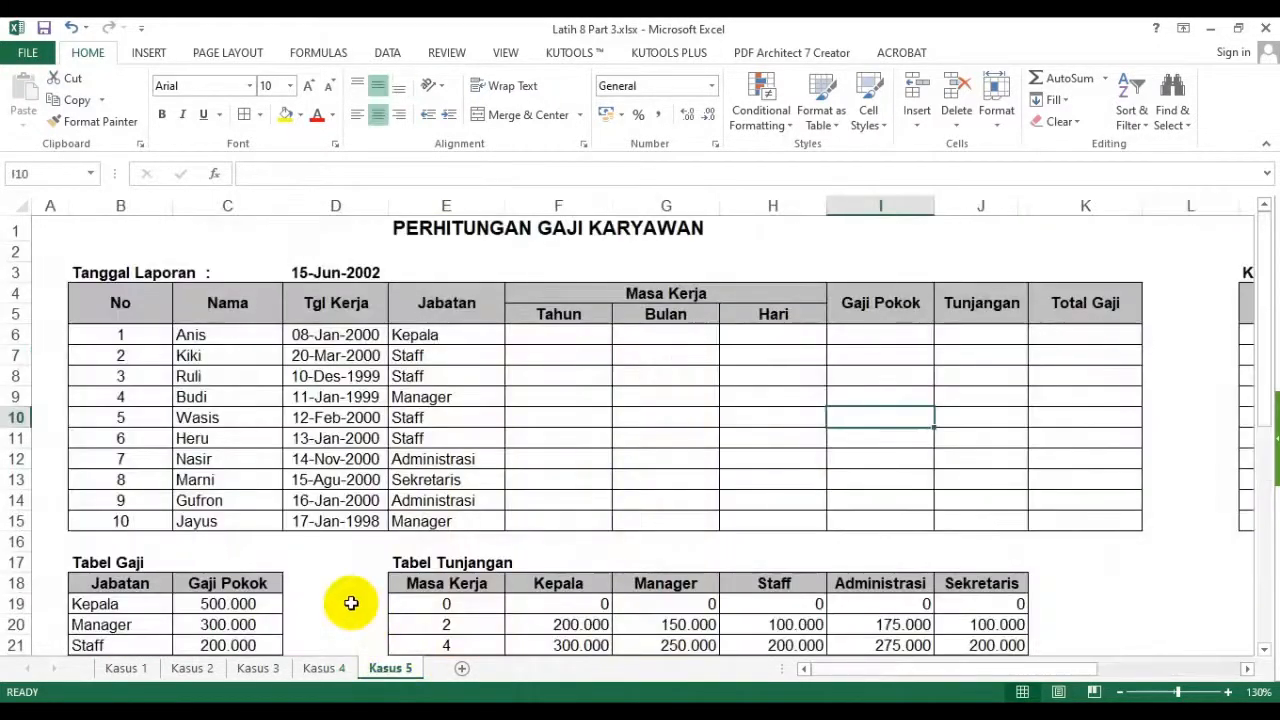
left_click(338, 356)
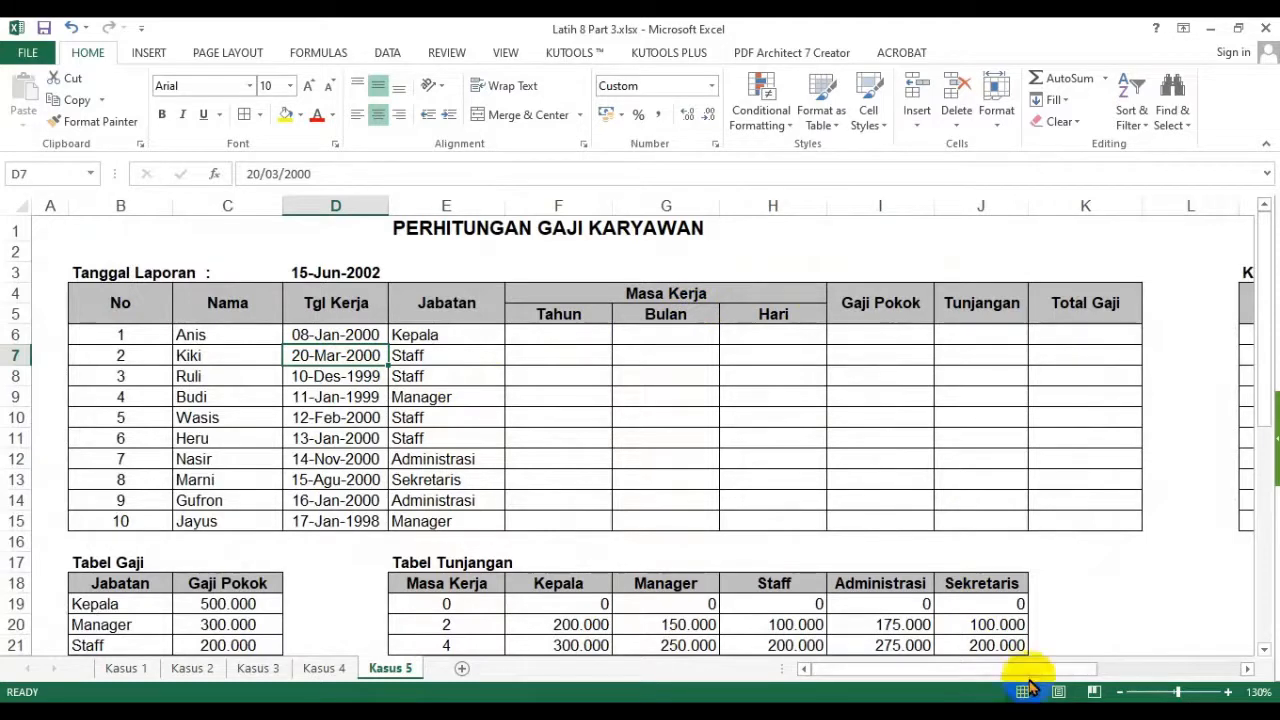
left_click_drag(1040, 668, 843, 694)
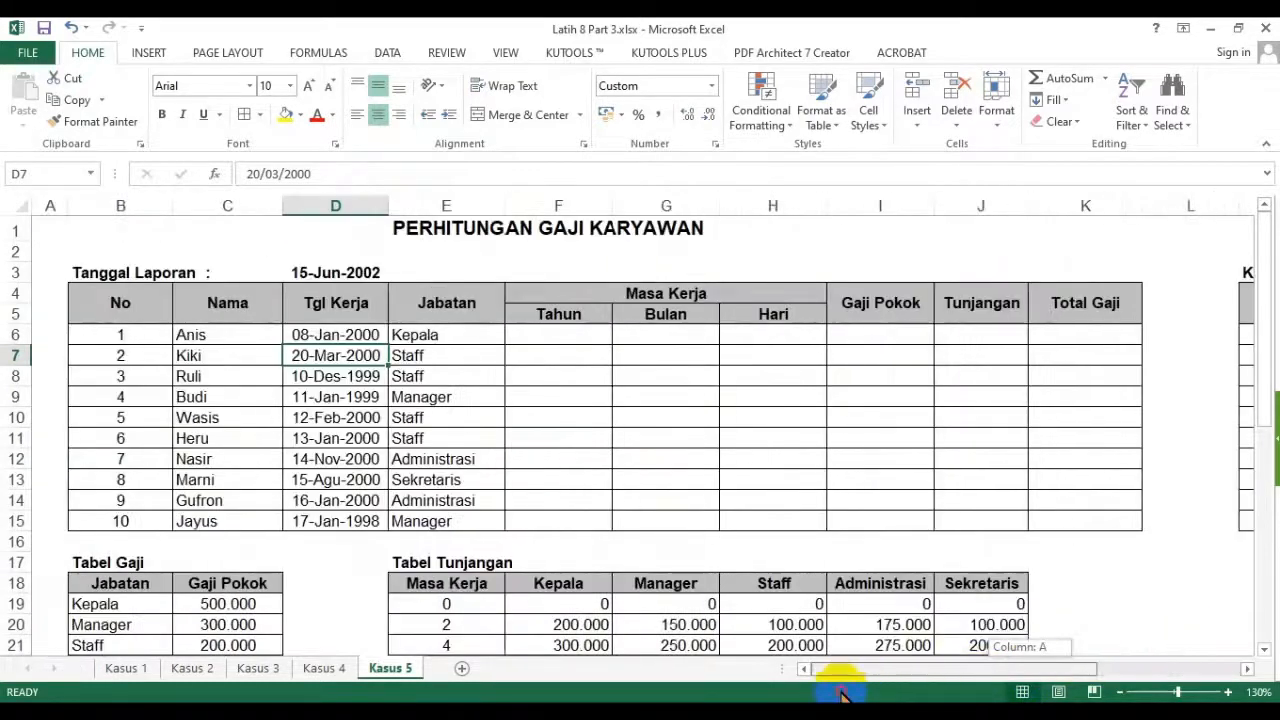
- Split the Kasus 5 sheet, remove the vertical divider and place the horizontal divider just below row 16
left_click(694, 337)
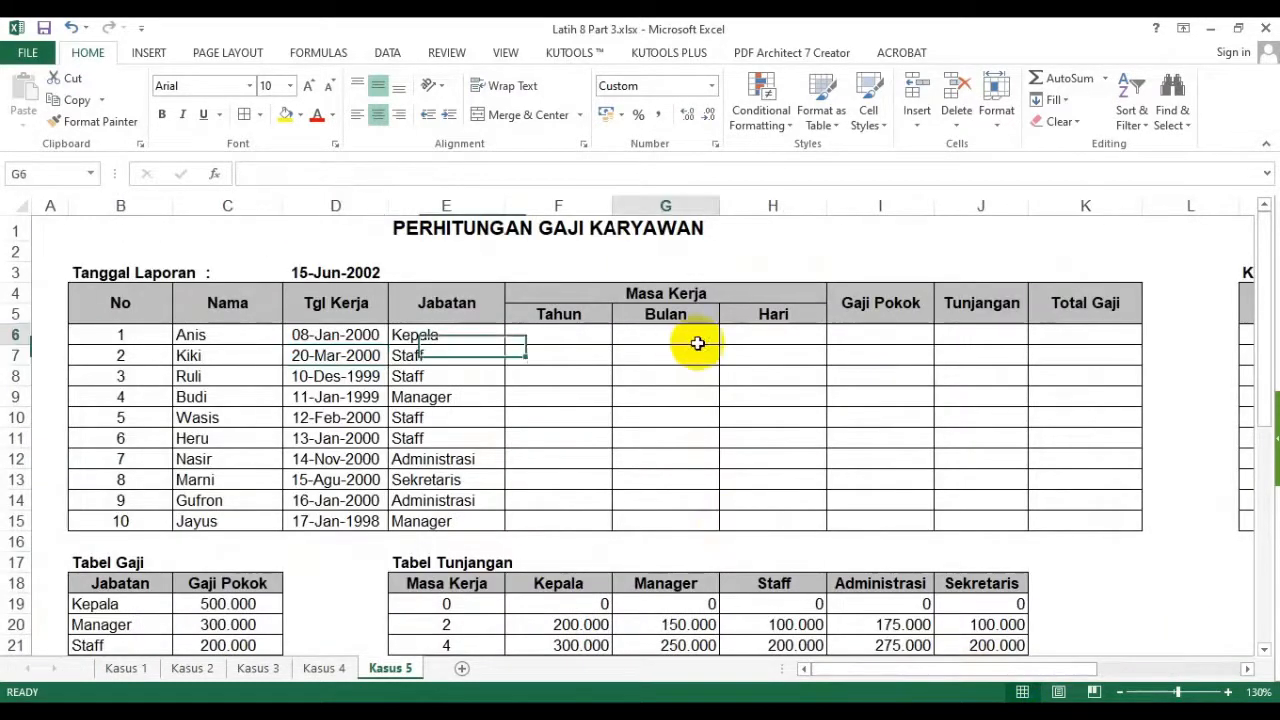
left_click(506, 52)
left_click(654, 79)
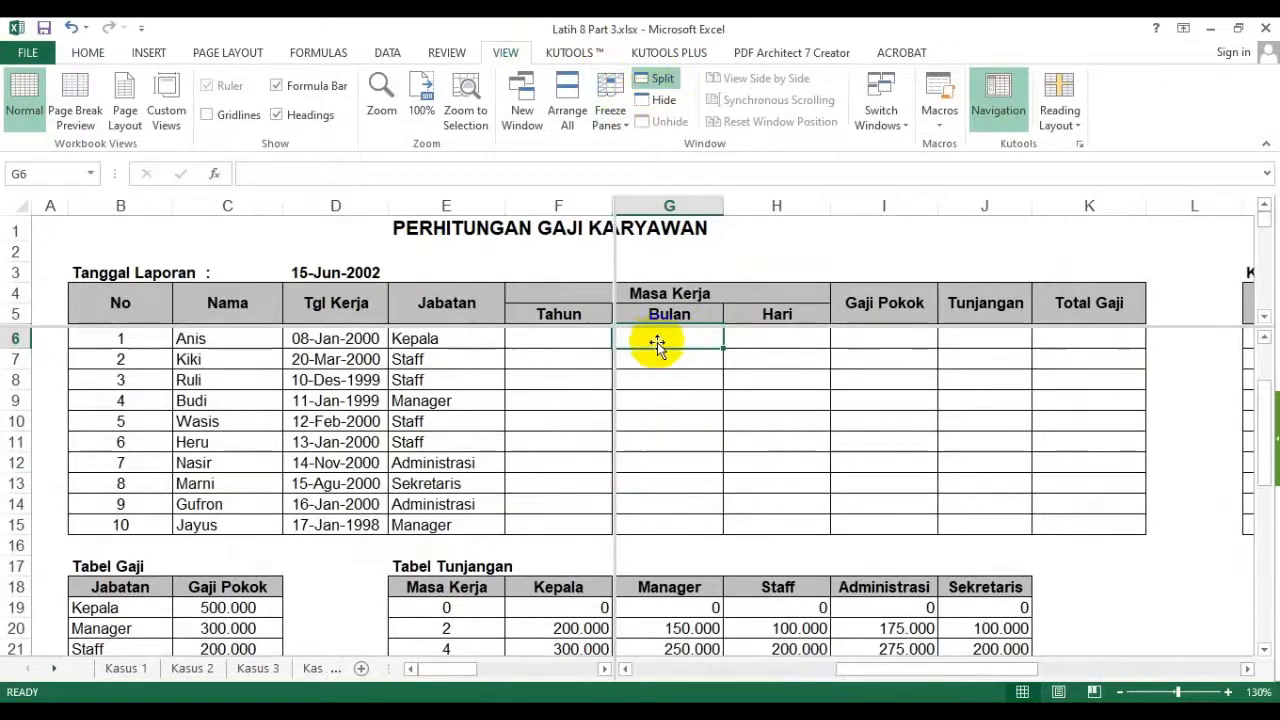
double_click(609, 218)
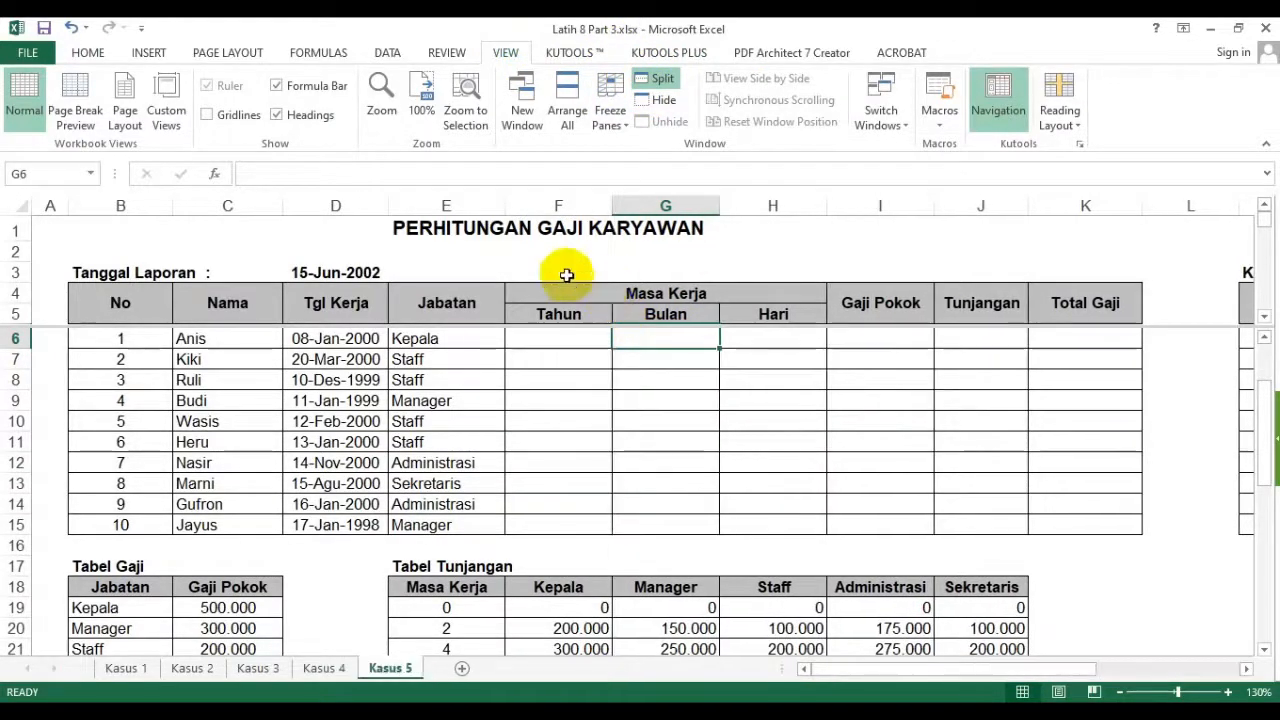
left_click(566, 272)
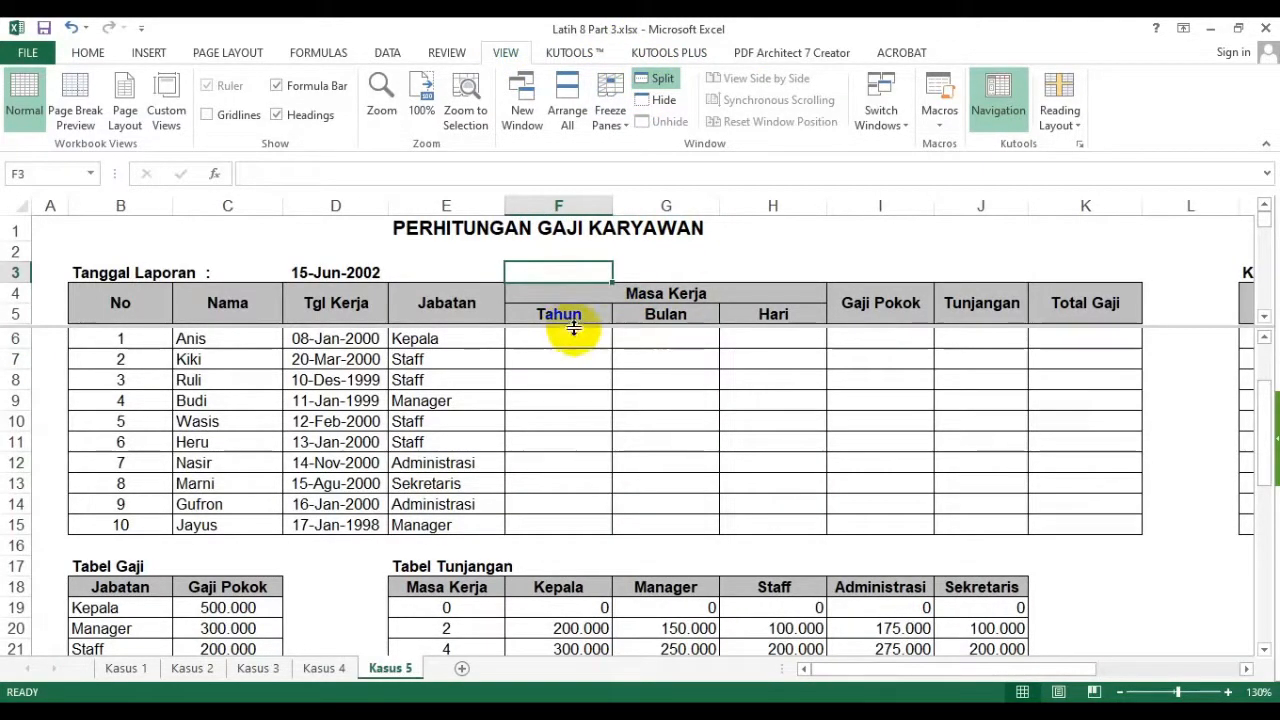
left_click_drag(573, 327, 591, 545)
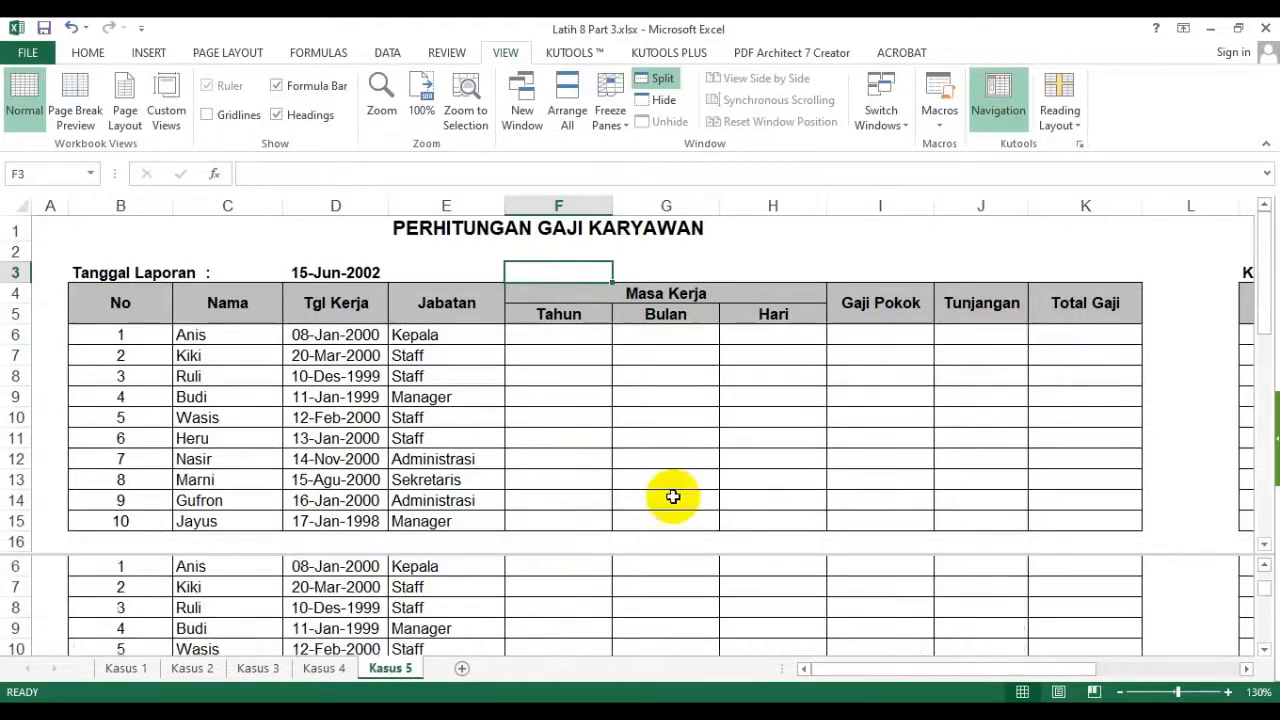
left_click(812, 400)
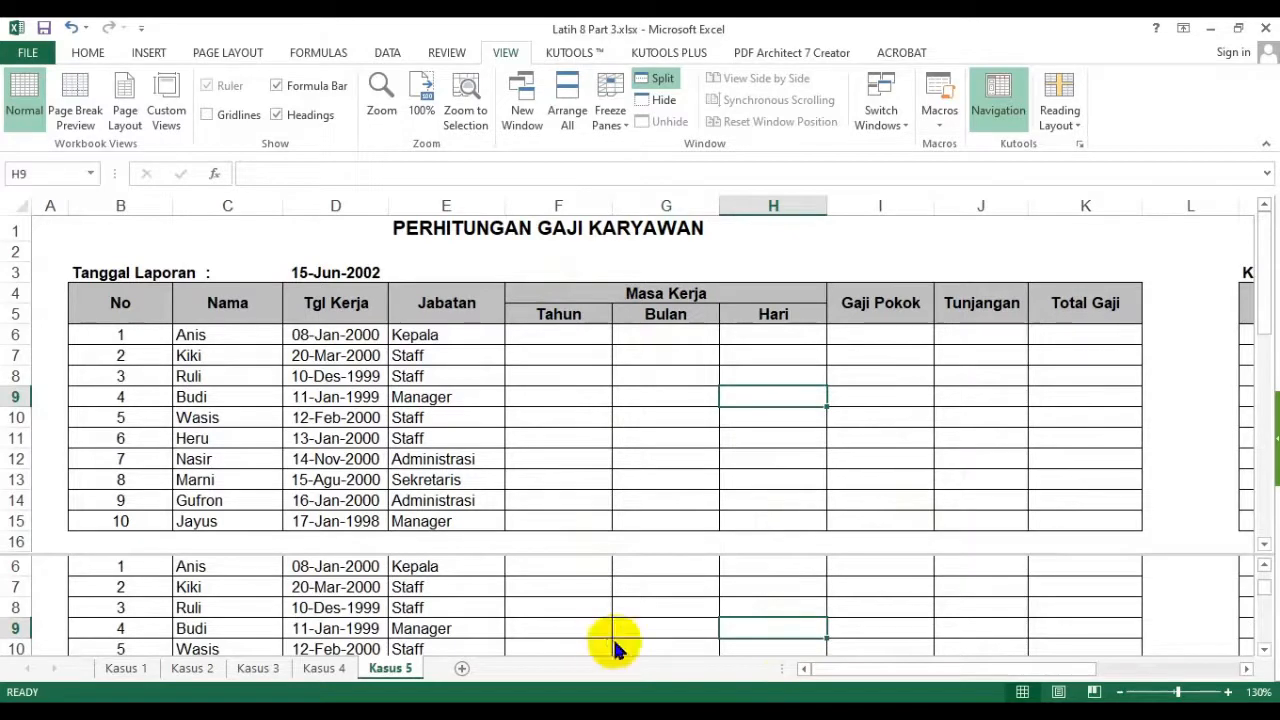
left_click(203, 676)
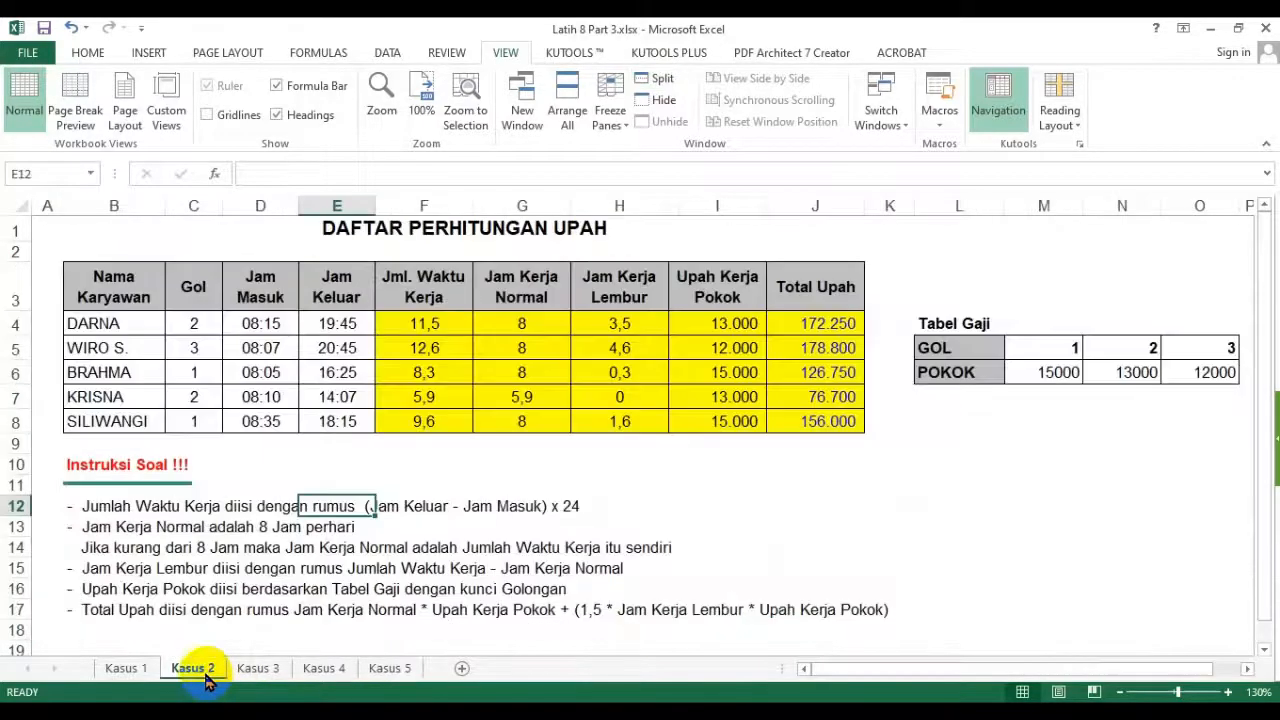
left_click(390, 670)
- Bring the Masa Kerja instructions starting at row 27 into view in the lower pane of Kasus 5
left_click(1062, 607)
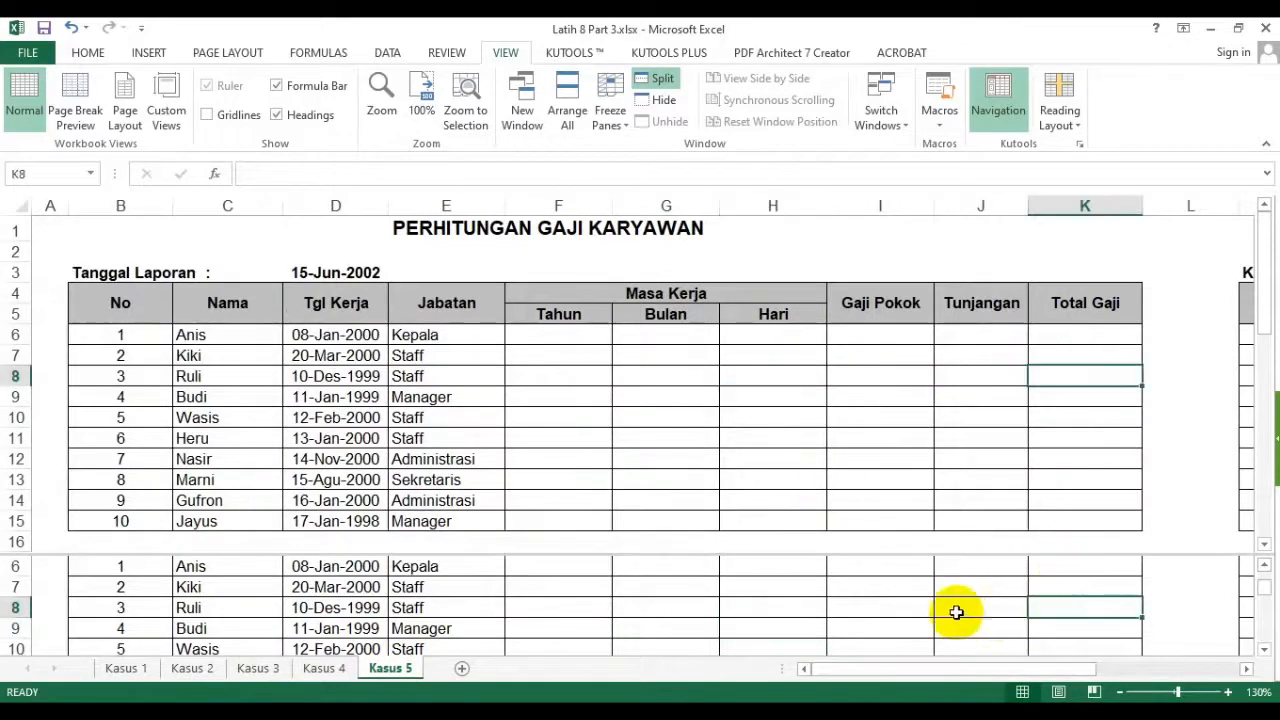
scroll(900, 610, "down", 4)
scroll(880, 612, "down", 3)
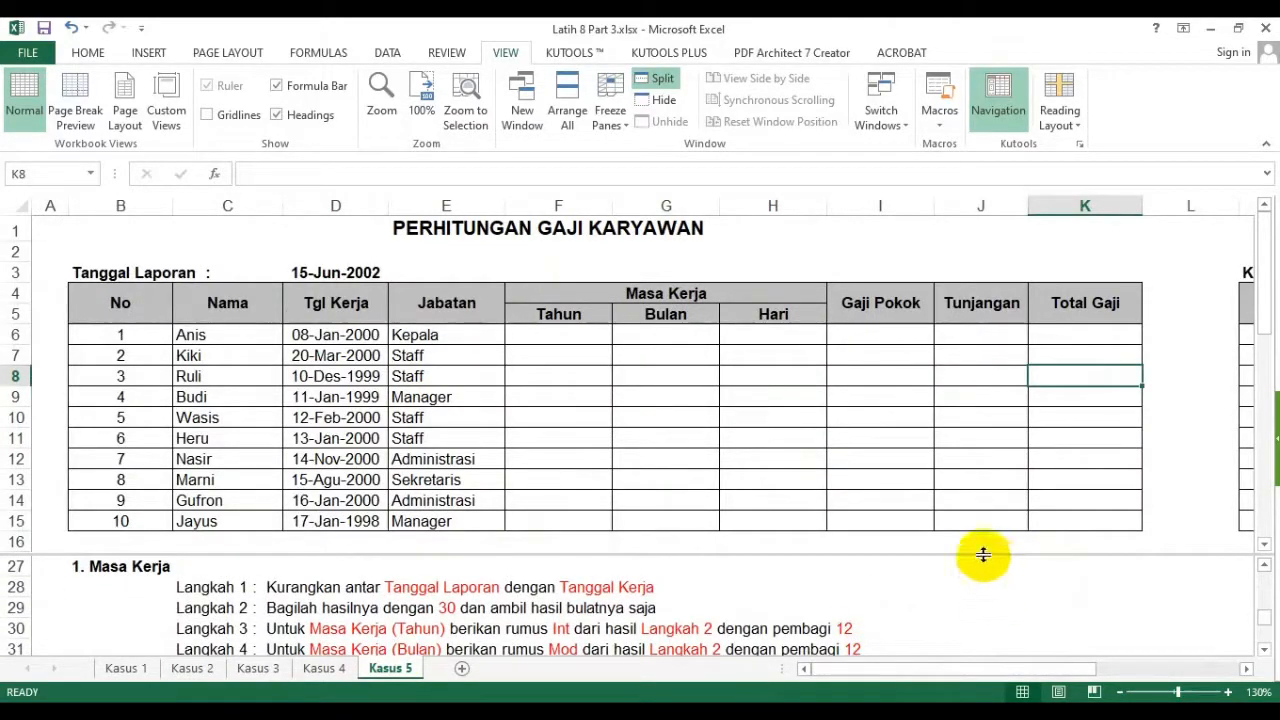
- Raise the horizontal split divider until all four Masa Kerja instruction lines fit in the lower pane, with the employee rows shown above
left_click_drag(983, 554, 966, 492)
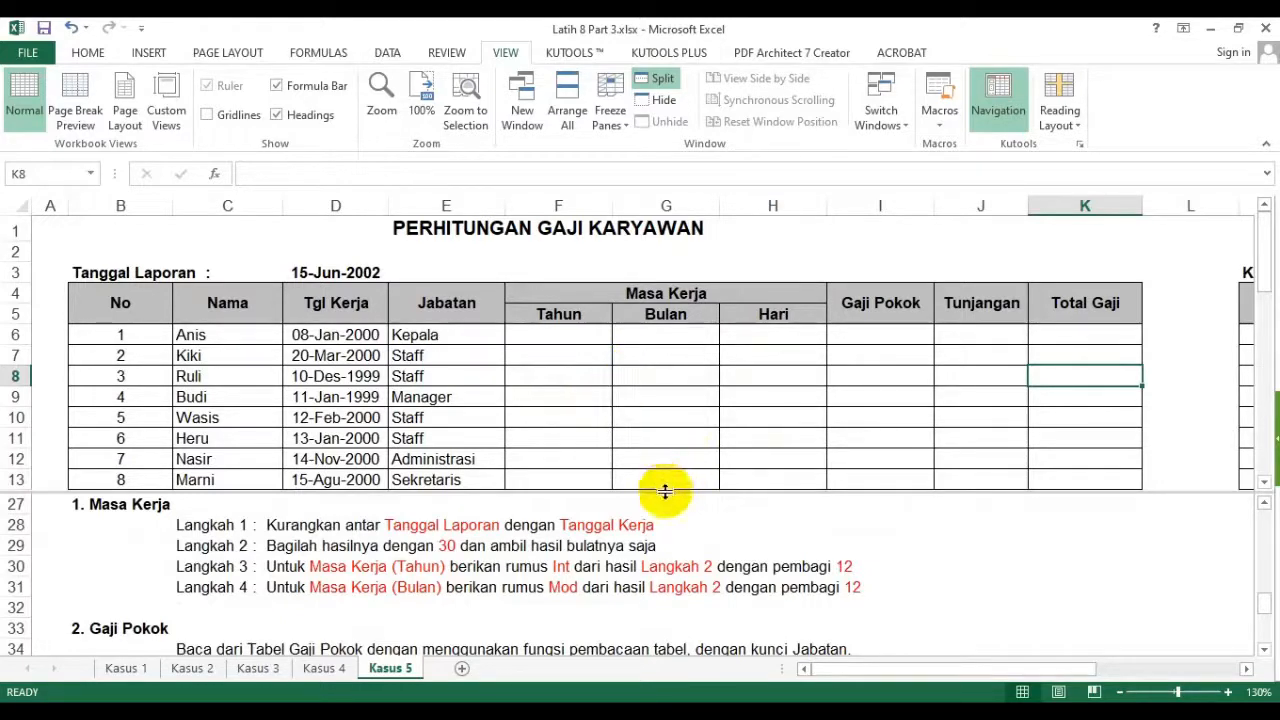
left_click_drag(665, 491, 667, 512)
left_click(689, 424)
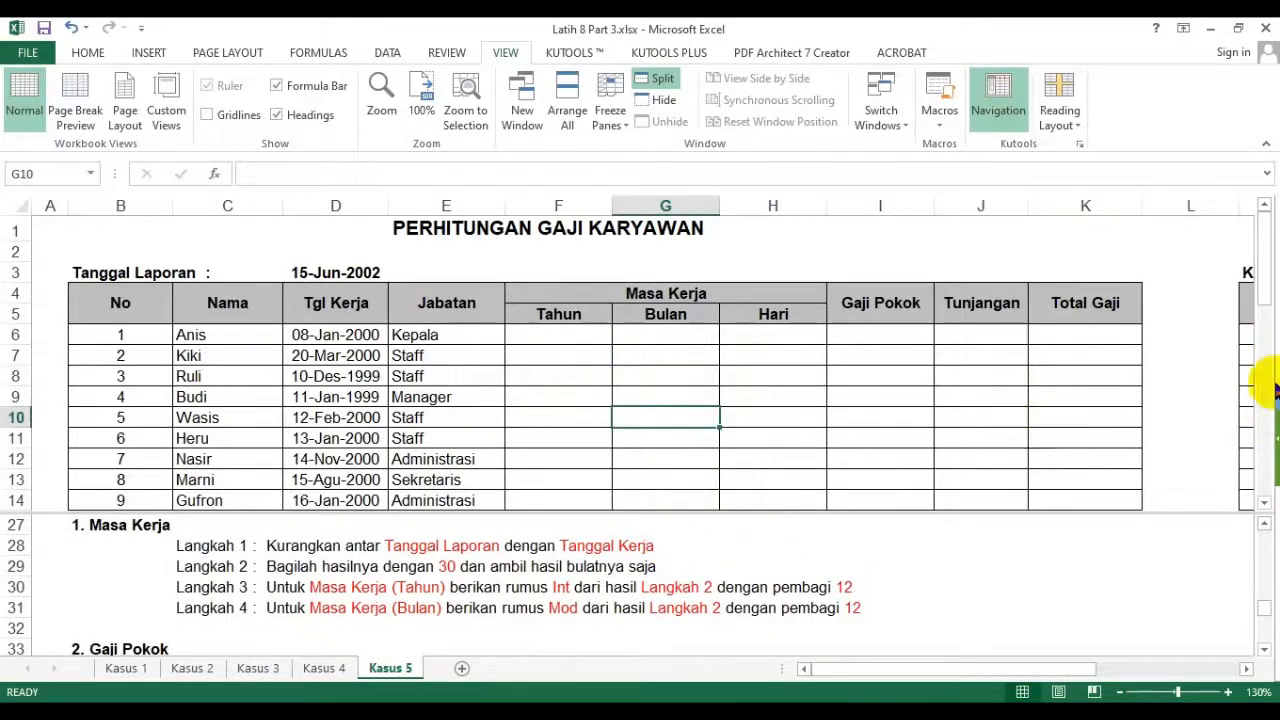
left_click(1263, 504)
left_click(1263, 504)
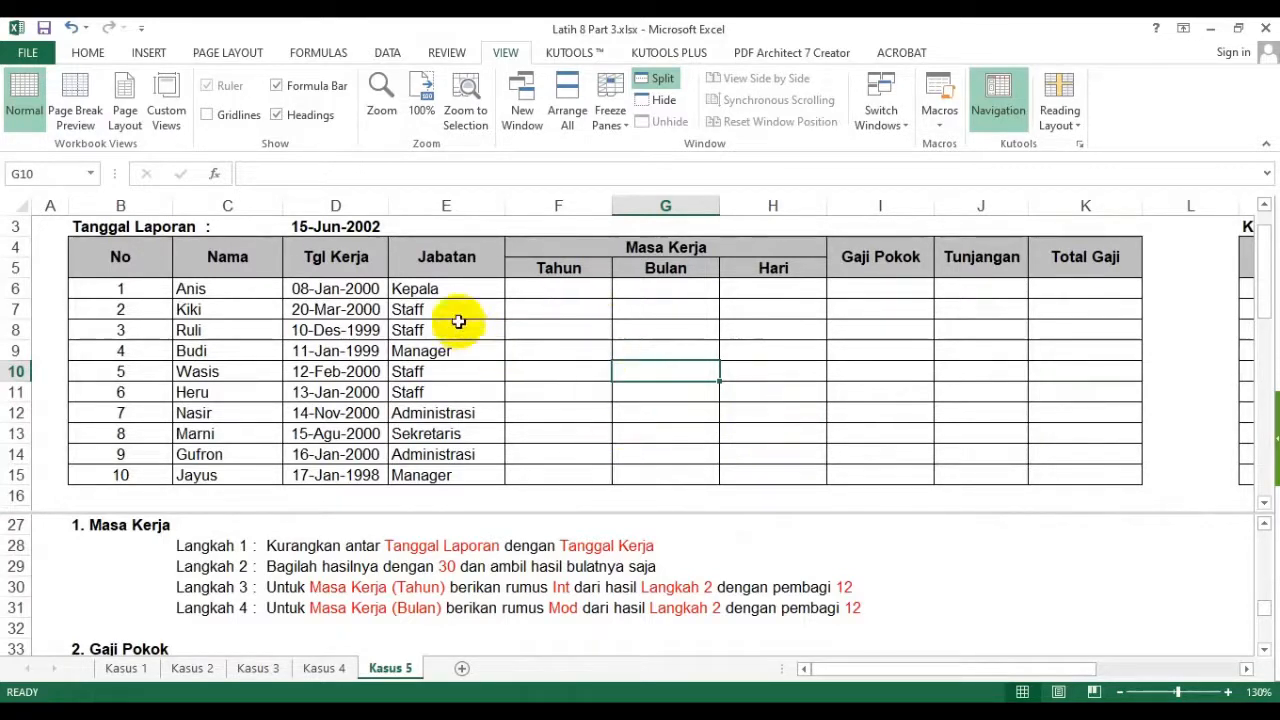
- Examine the Tgl Kerja and Tanggal Laporan dates and the Masa Kerja columns against the Langkah 1 to 4 instructions in rows 28 to 31
left_click(336, 310)
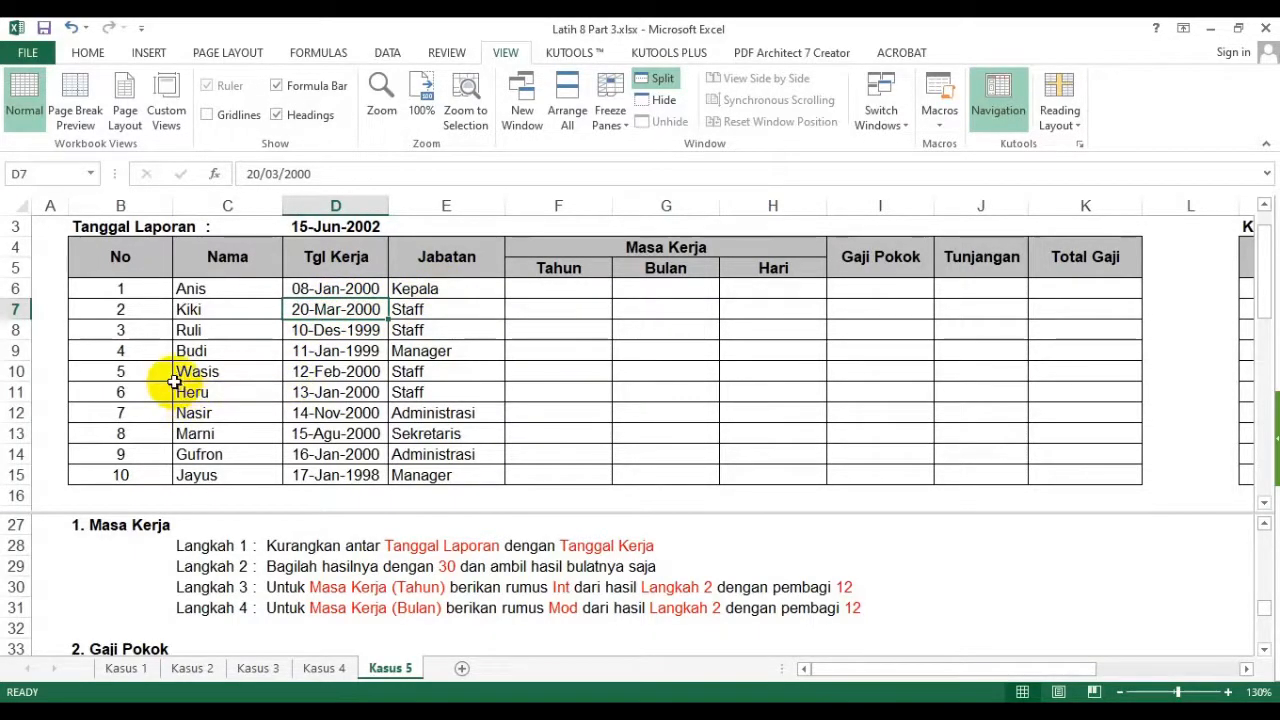
scroll(185, 334, "up", 1)
left_click(333, 270)
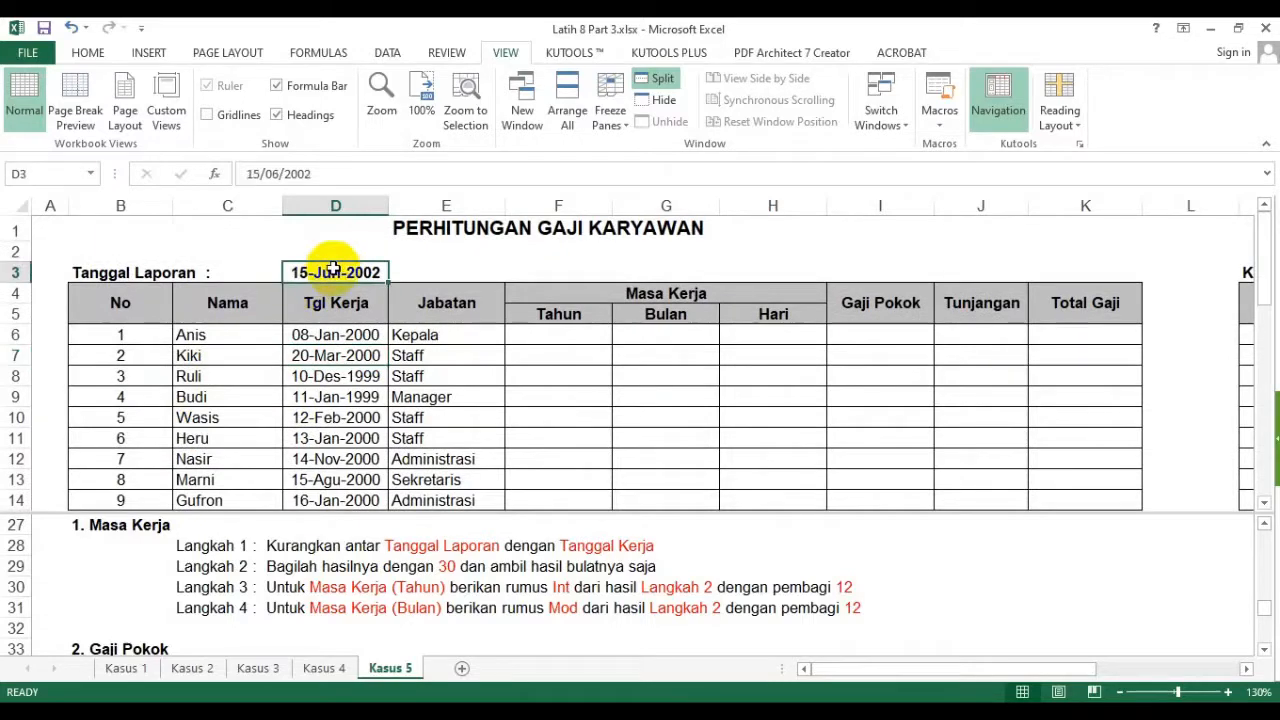
scroll(330, 268, "down", 1)
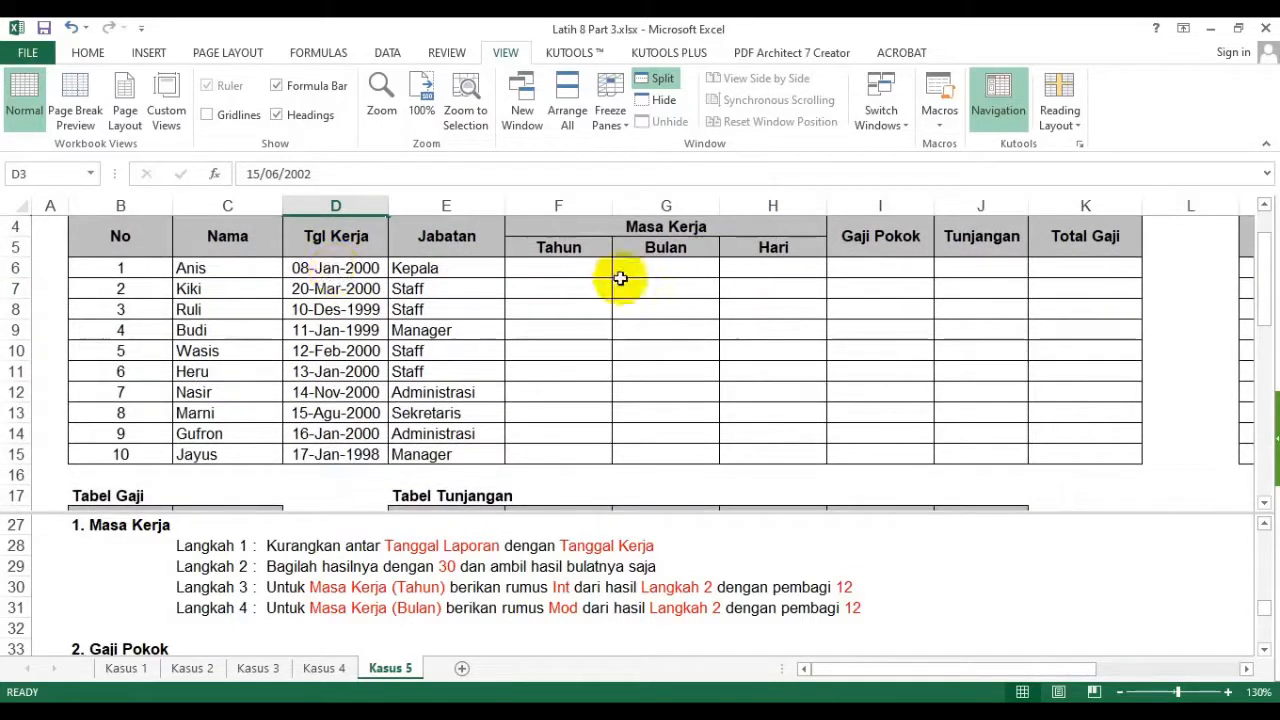
left_click(567, 229)
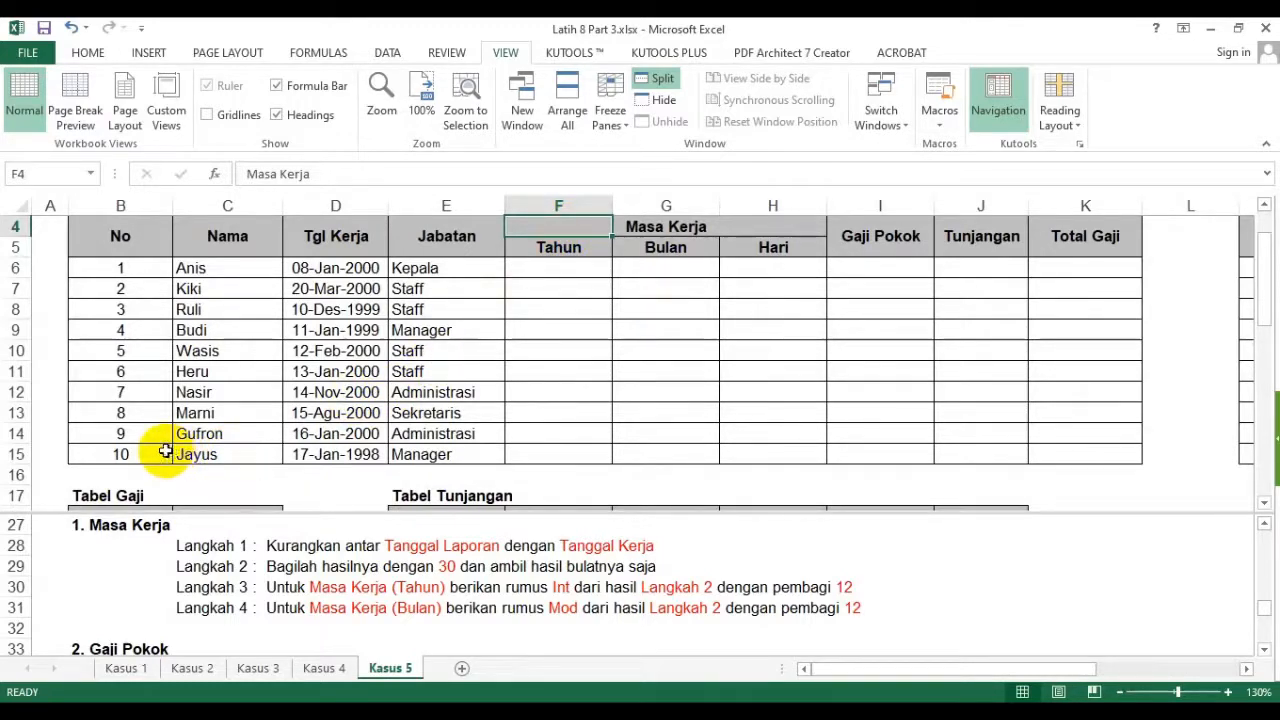
left_click_drag(545, 268, 572, 374)
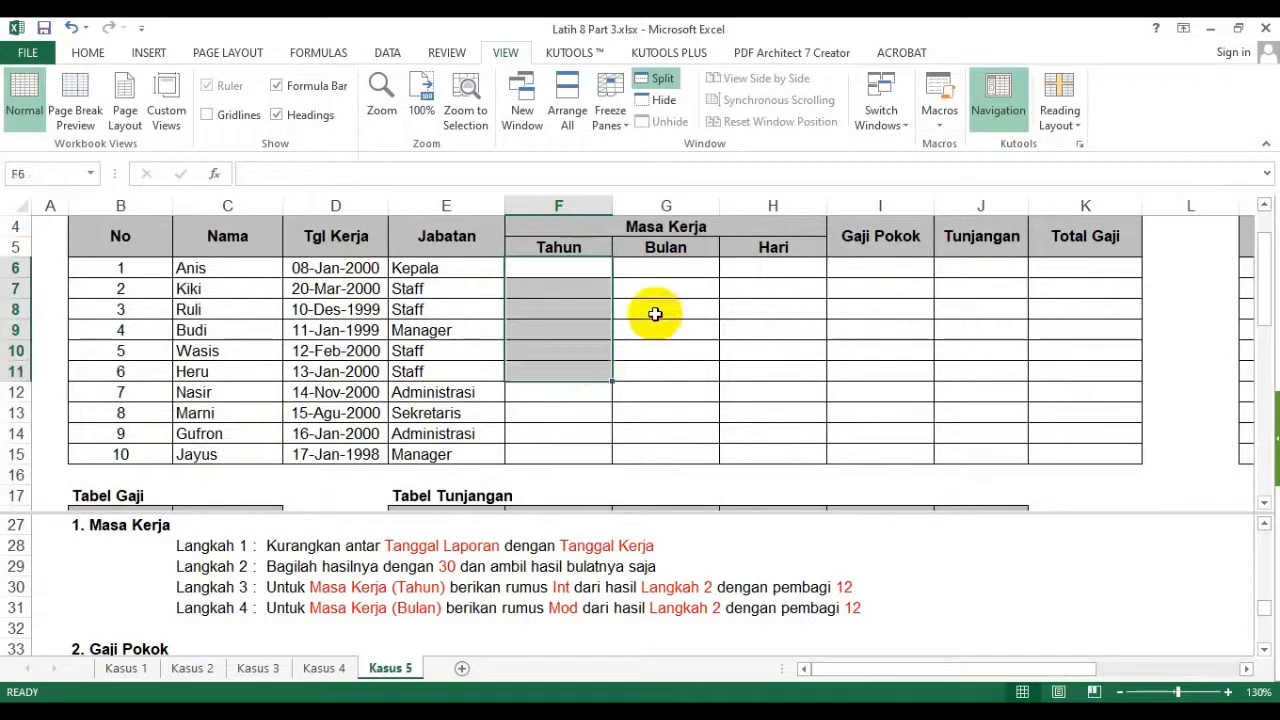
left_click_drag(634, 293, 711, 349)
left_click_drag(750, 272, 758, 311)
left_click_drag(532, 304, 769, 359)
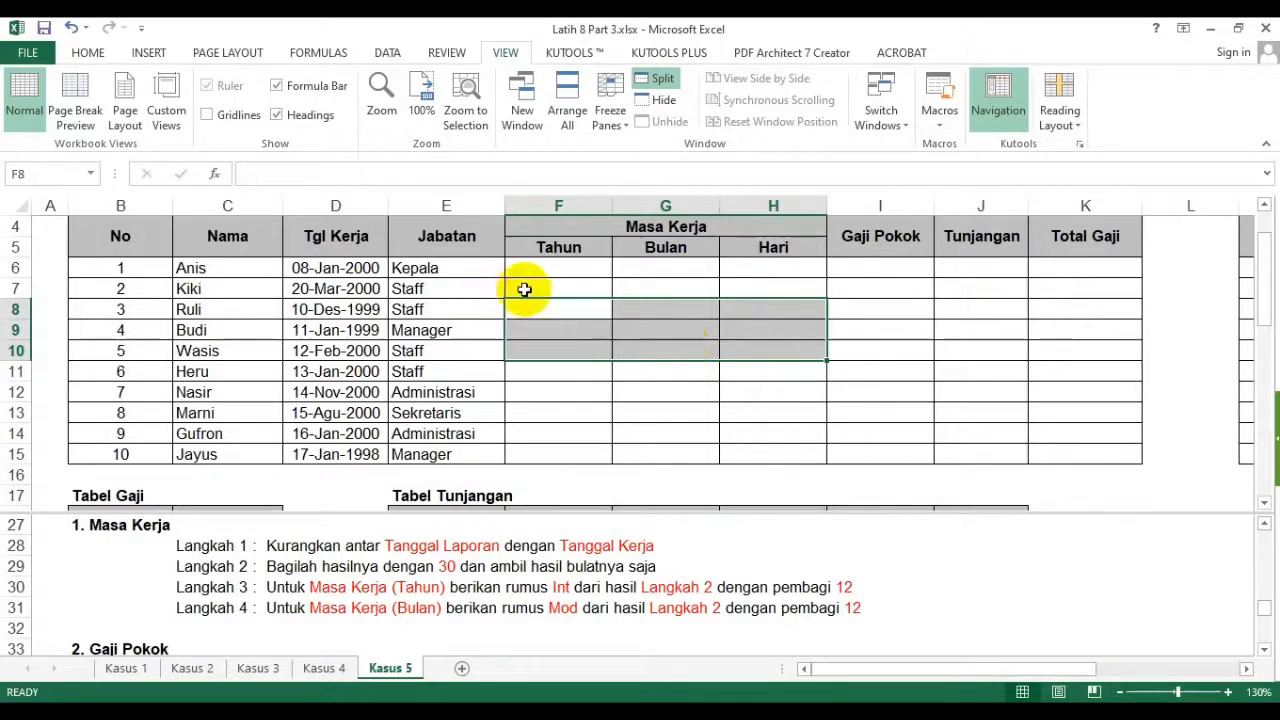
left_click_drag(569, 268, 740, 368)
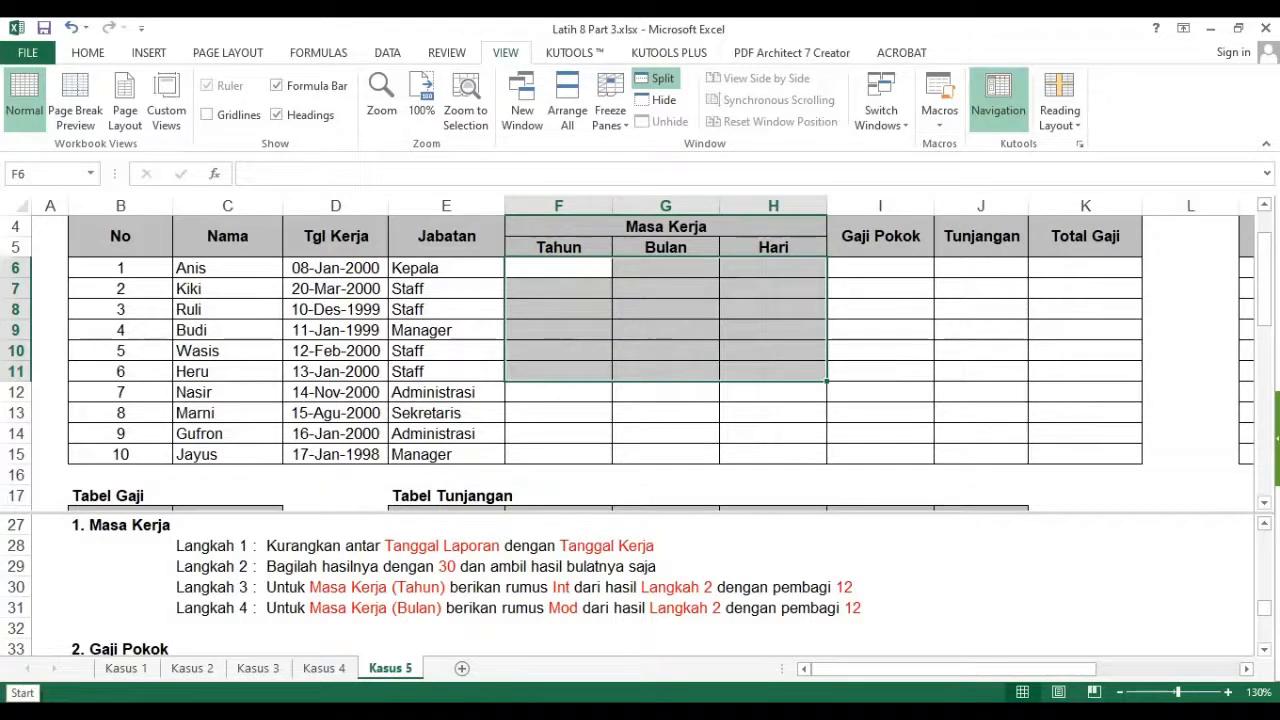
left_click(533, 396)
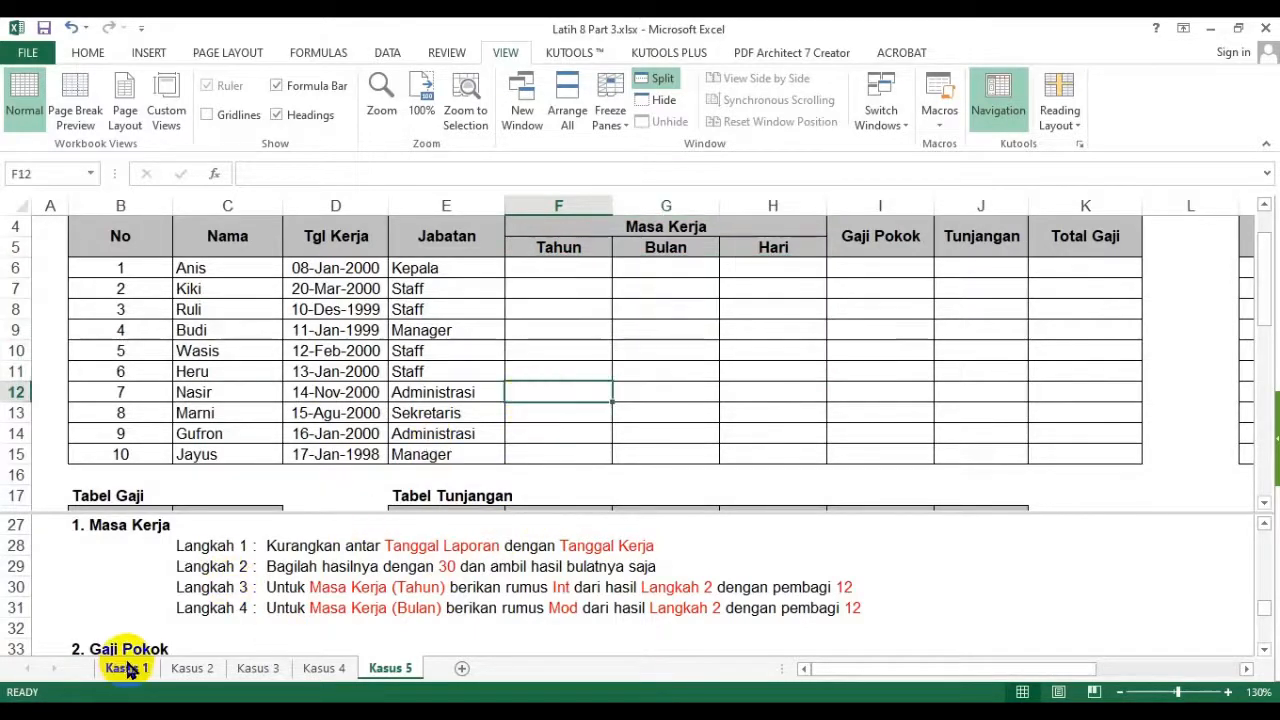
left_click(197, 546)
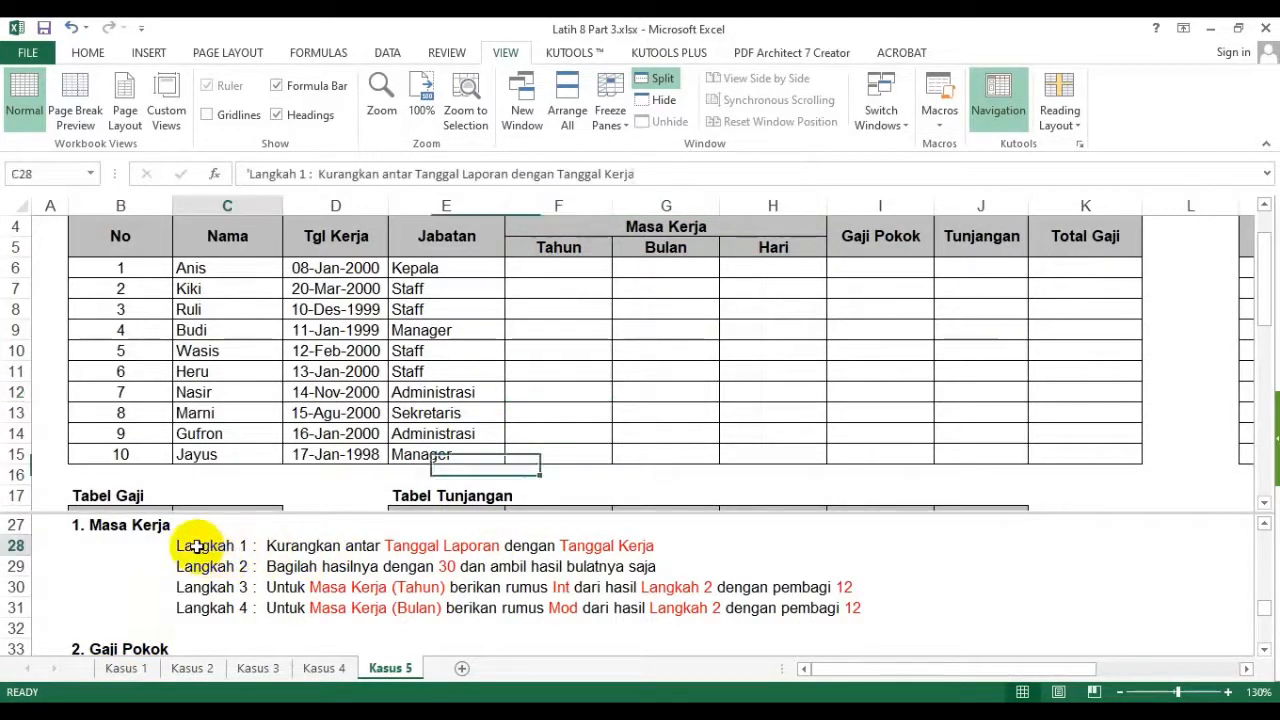
left_click_drag(197, 546, 855, 600)
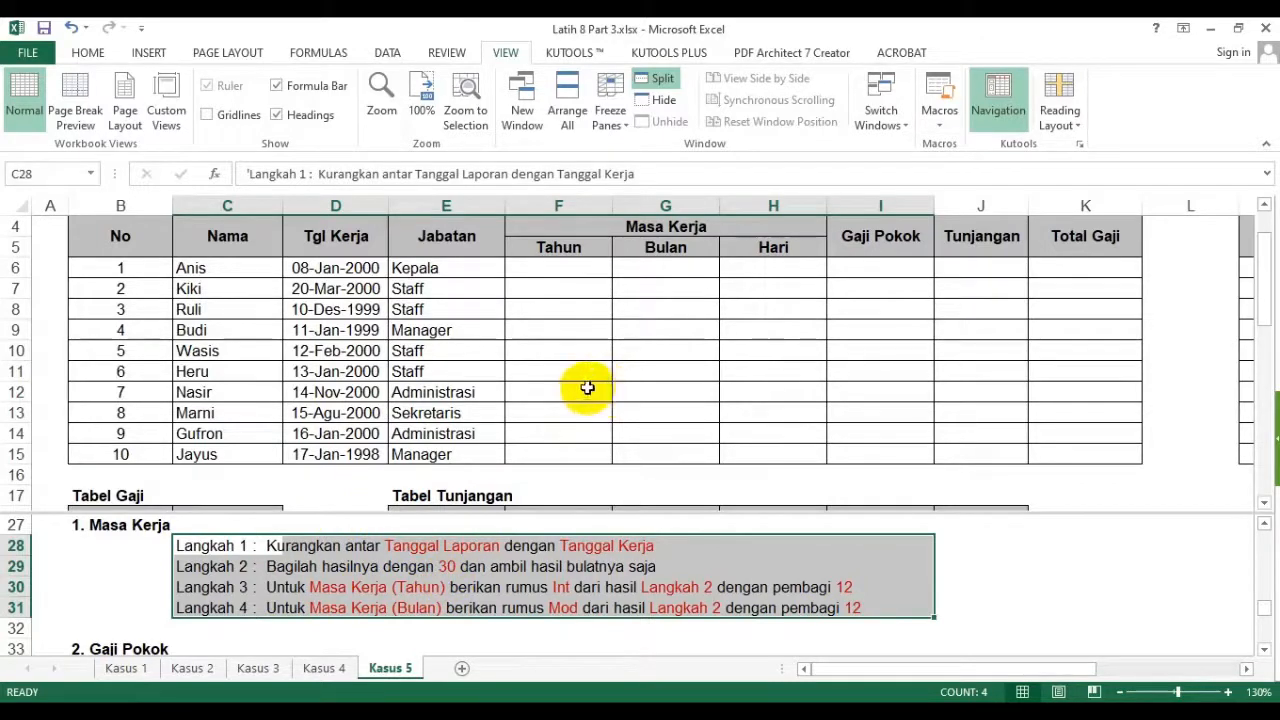
left_click(585, 451)
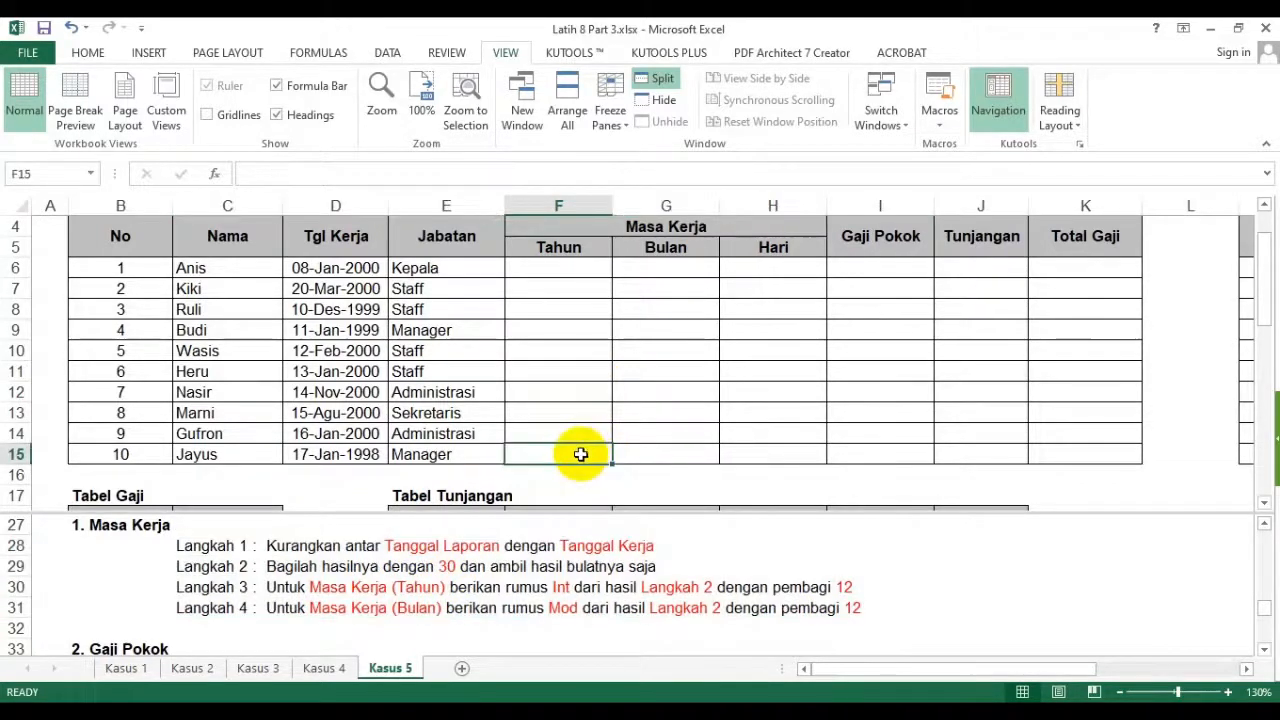
- Lower the horizontal split divider to just below row 23 and show the sheet from row 1 in the upper pane
left_click_drag(599, 513, 619, 632)
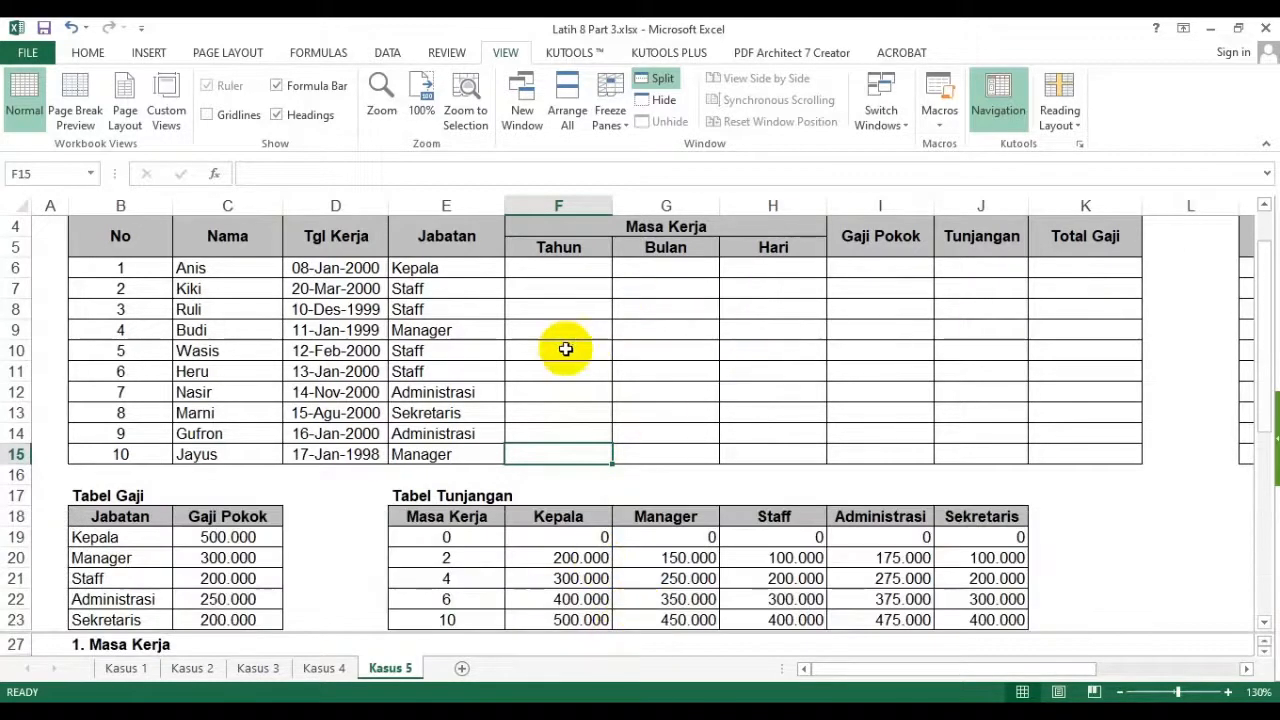
left_click(591, 270)
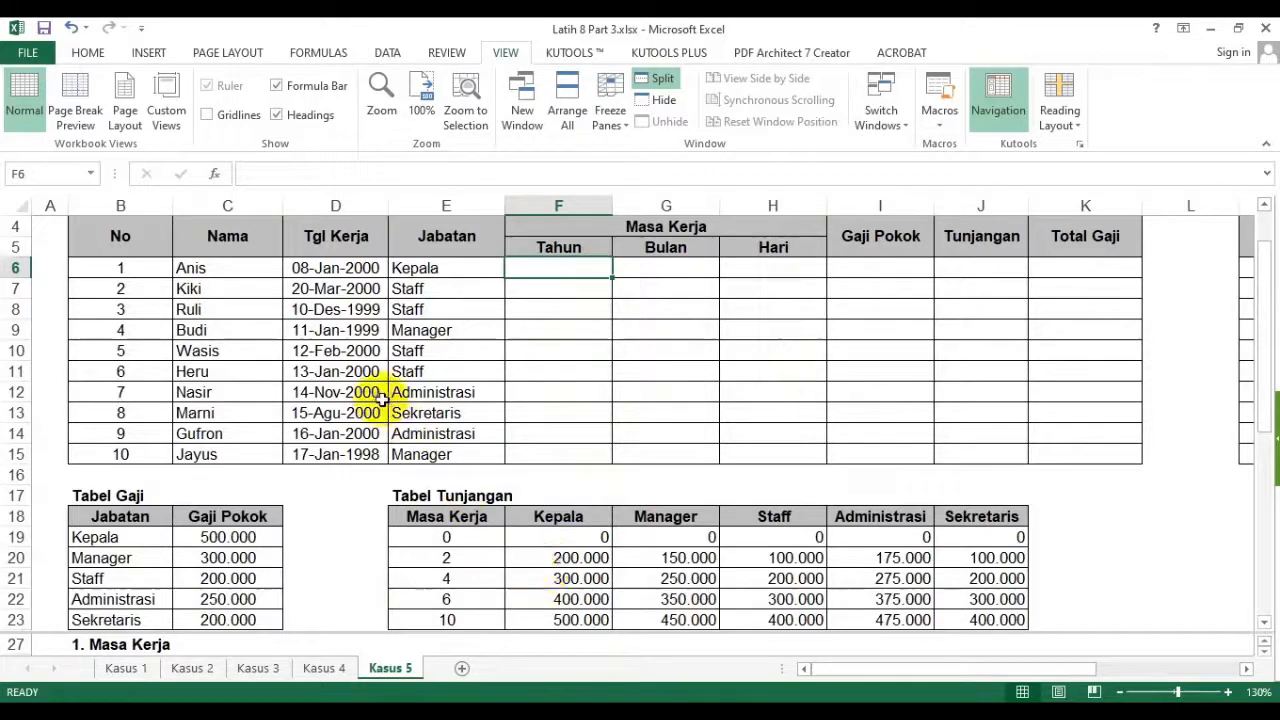
scroll(430, 415, "up", 1)
scroll(425, 410, "up", 1)
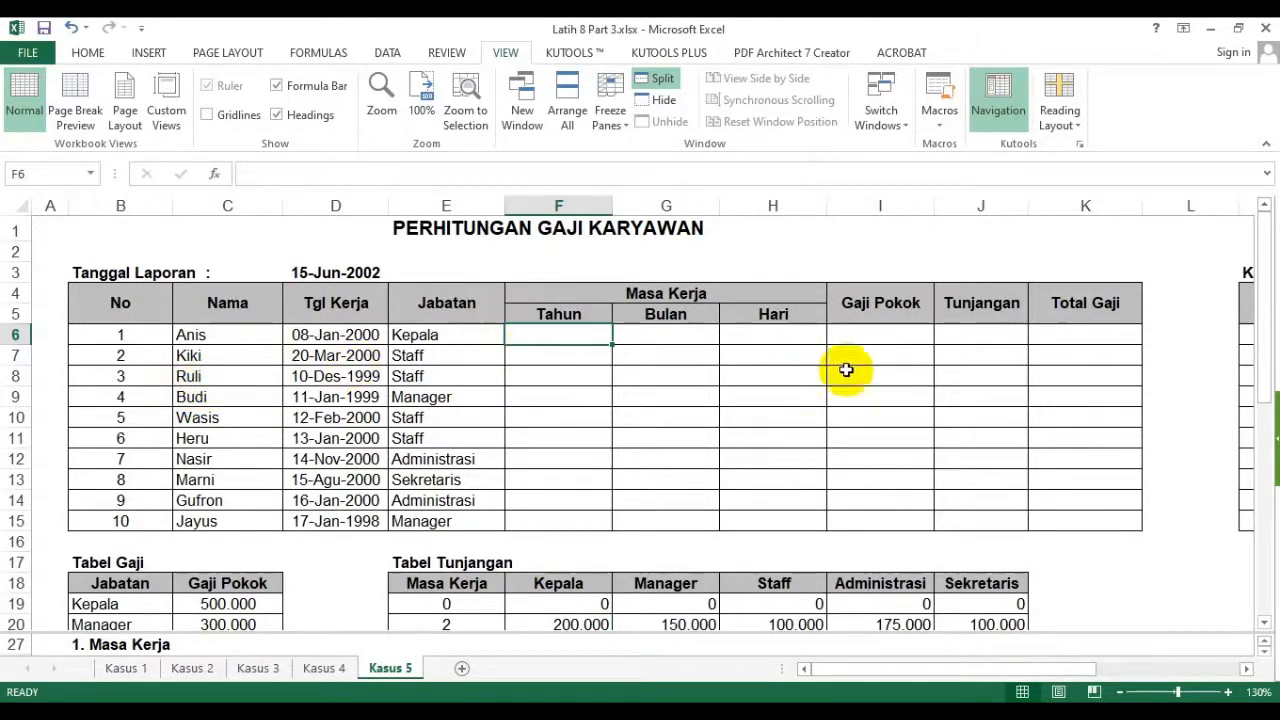
- Enter the heading "Lama" in M4, the first header cell of the Kolom Bantuan table
left_click(1123, 336)
left_click_drag(994, 668, 1150, 636)
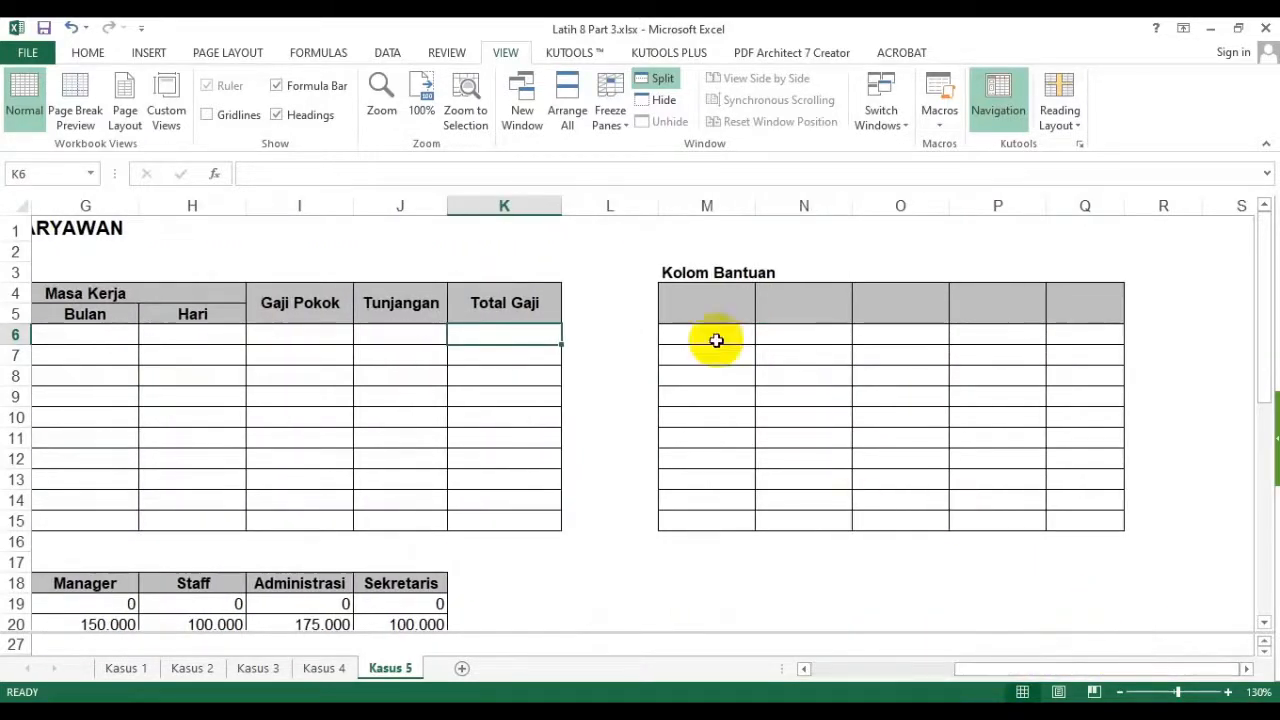
left_click(690, 309)
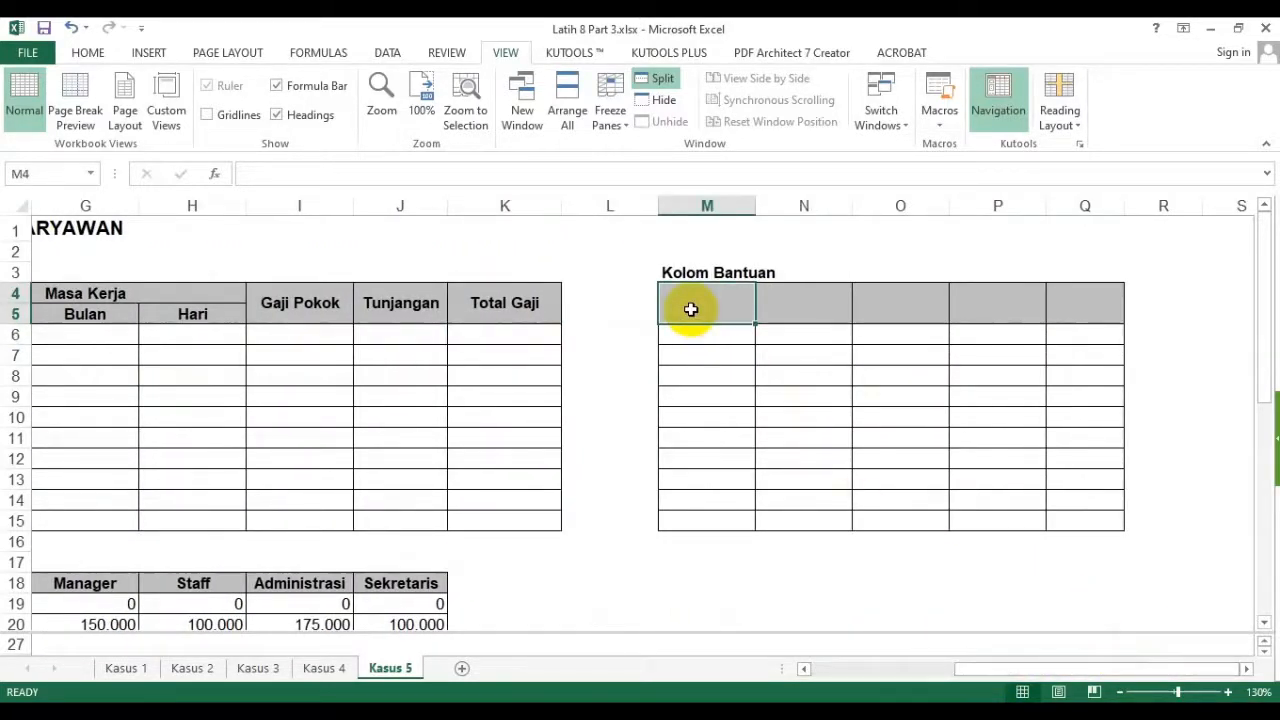
type("LaMA")
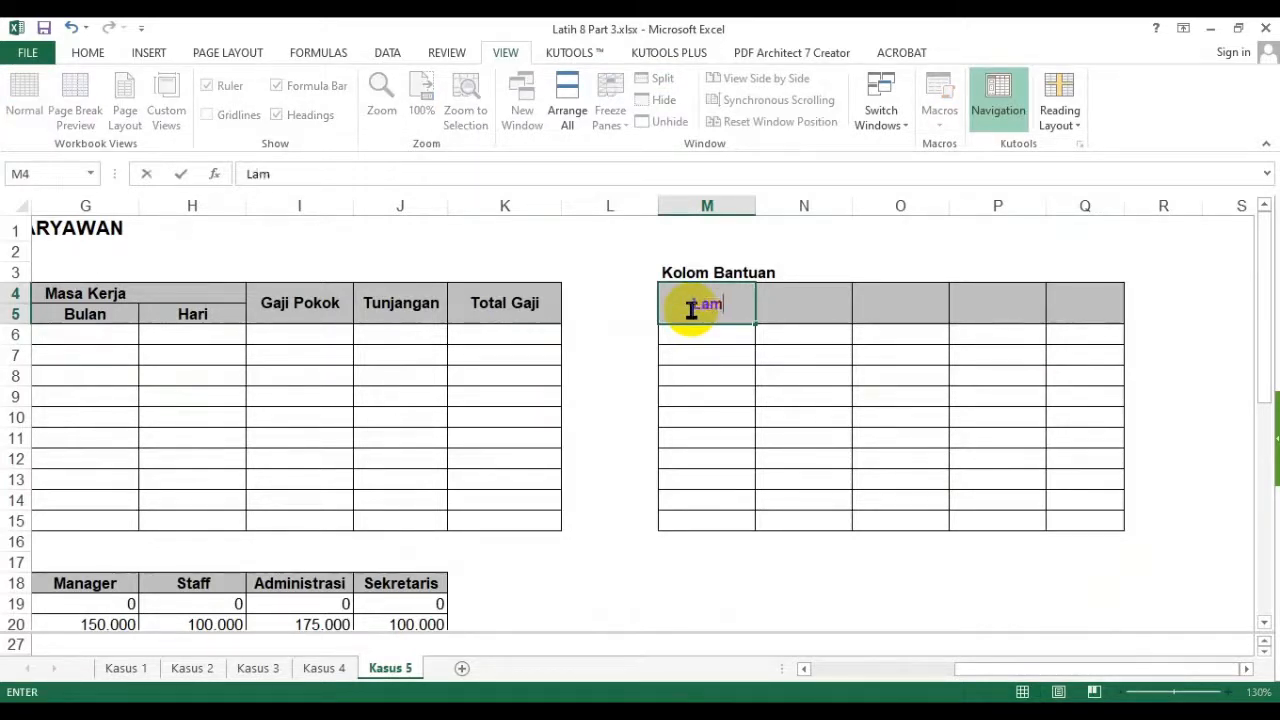
type("a")
key("Return")
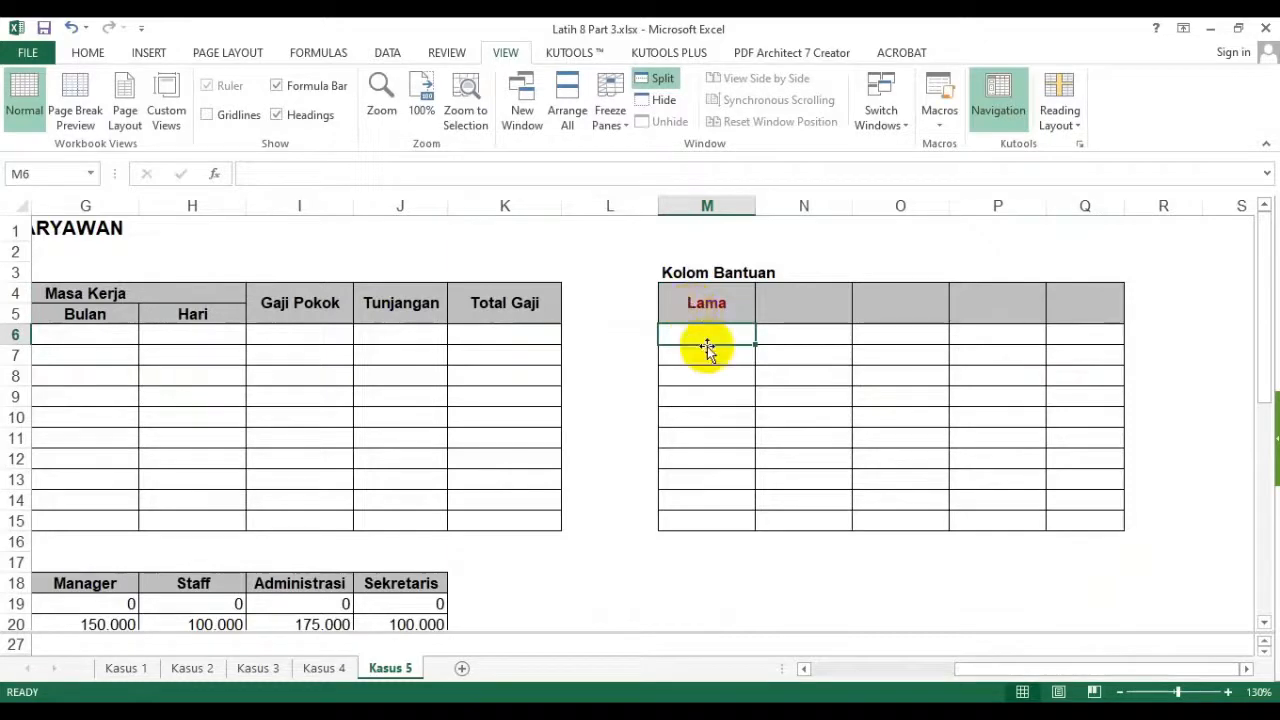
- Enter =DAYS360(D6;$D$3) in M6 to calculate the days between the first employee's Tgl Kerja and the Tanggal Laporan
left_click(855, 672)
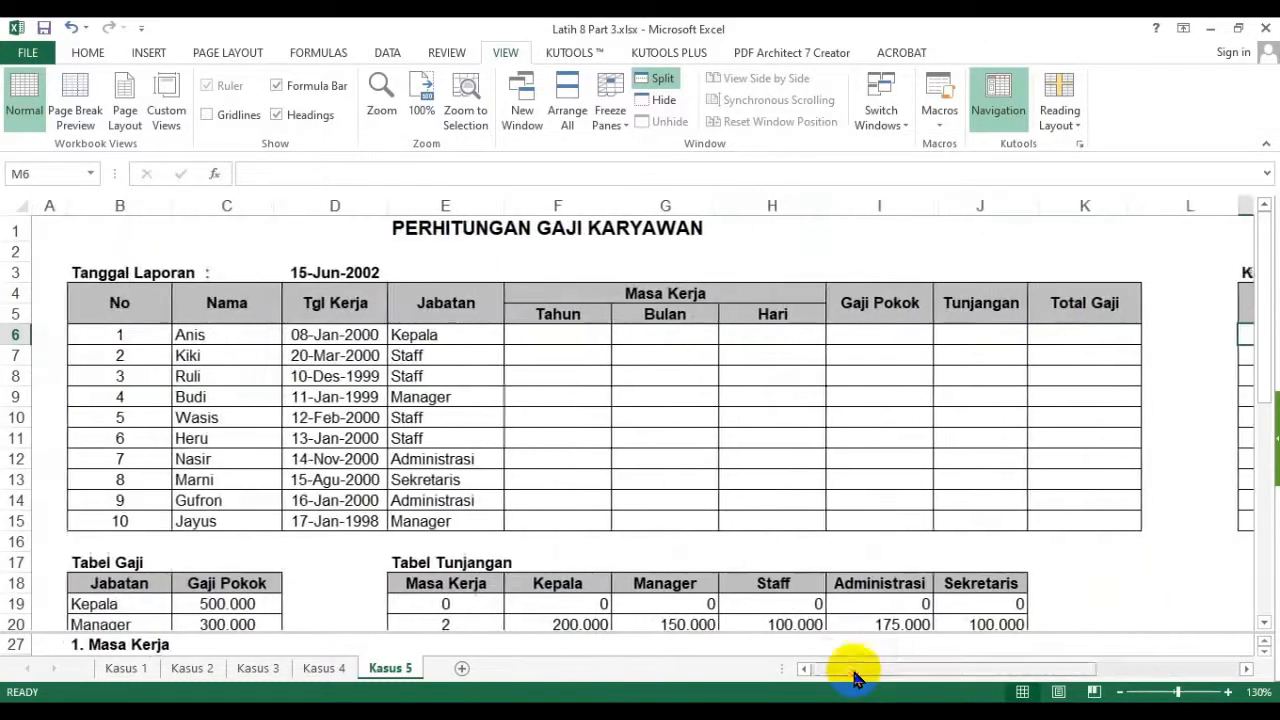
left_click(360, 338)
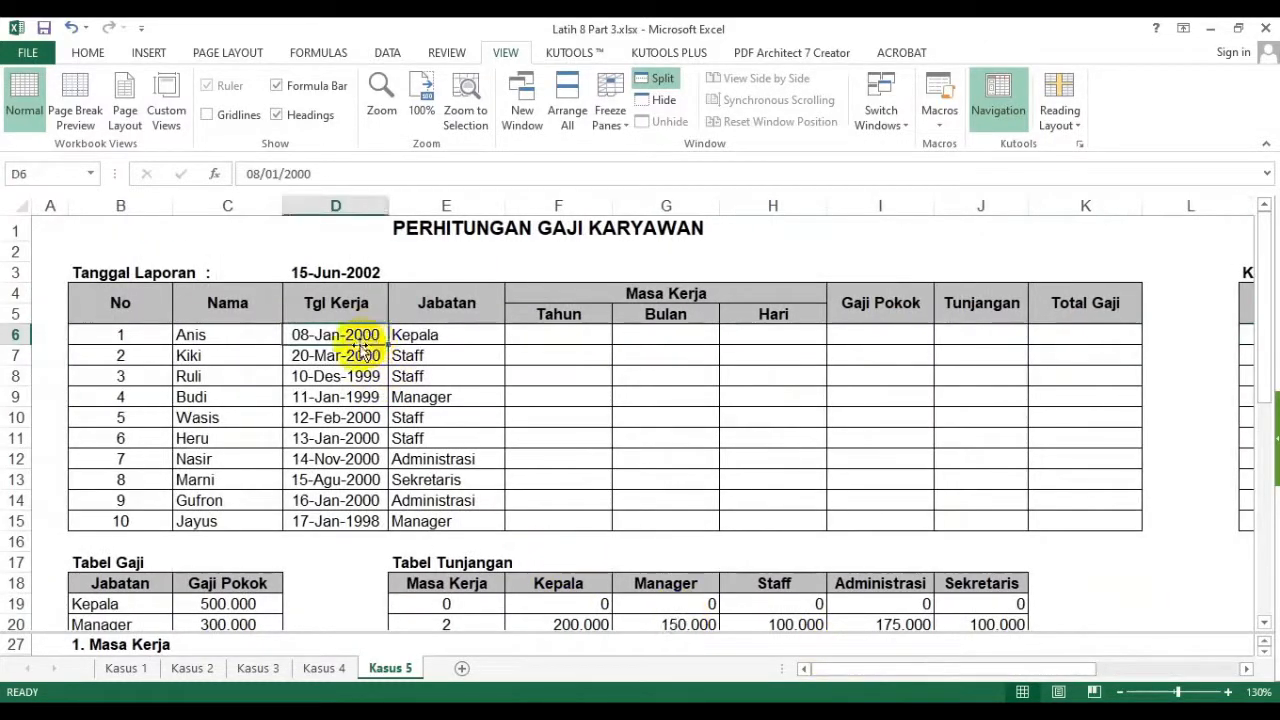
left_click(360, 272)
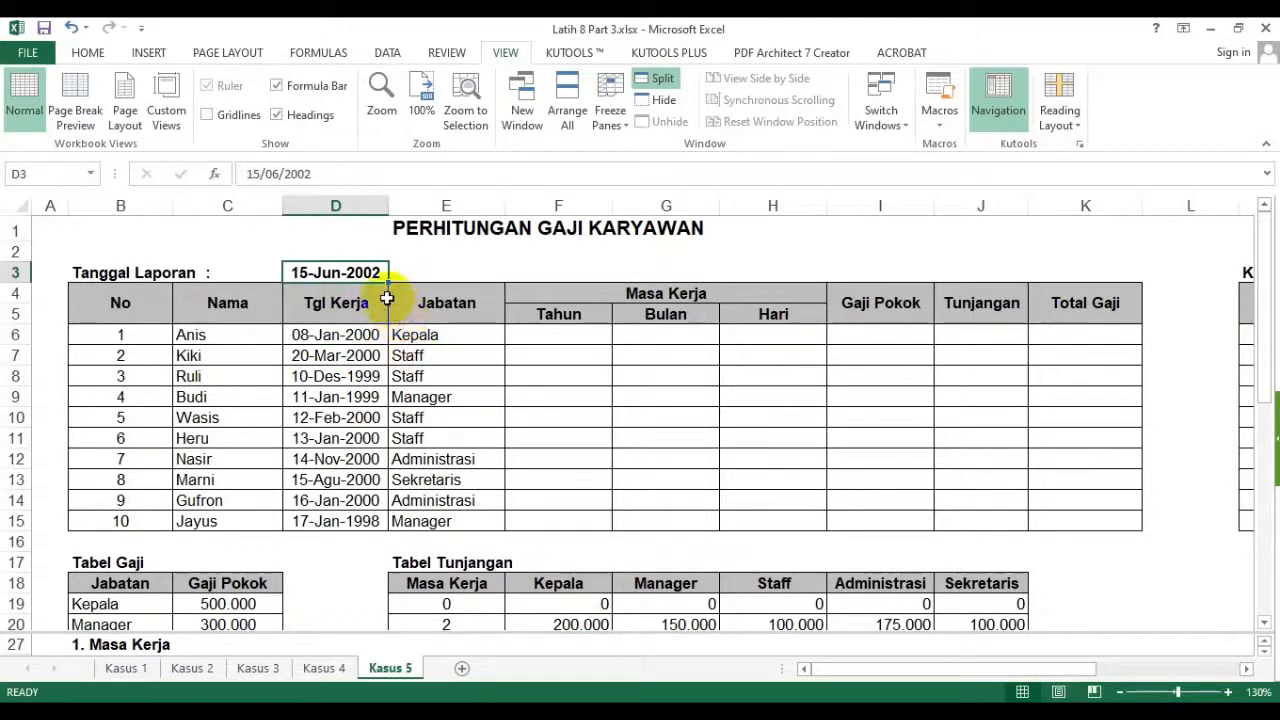
left_click(571, 336)
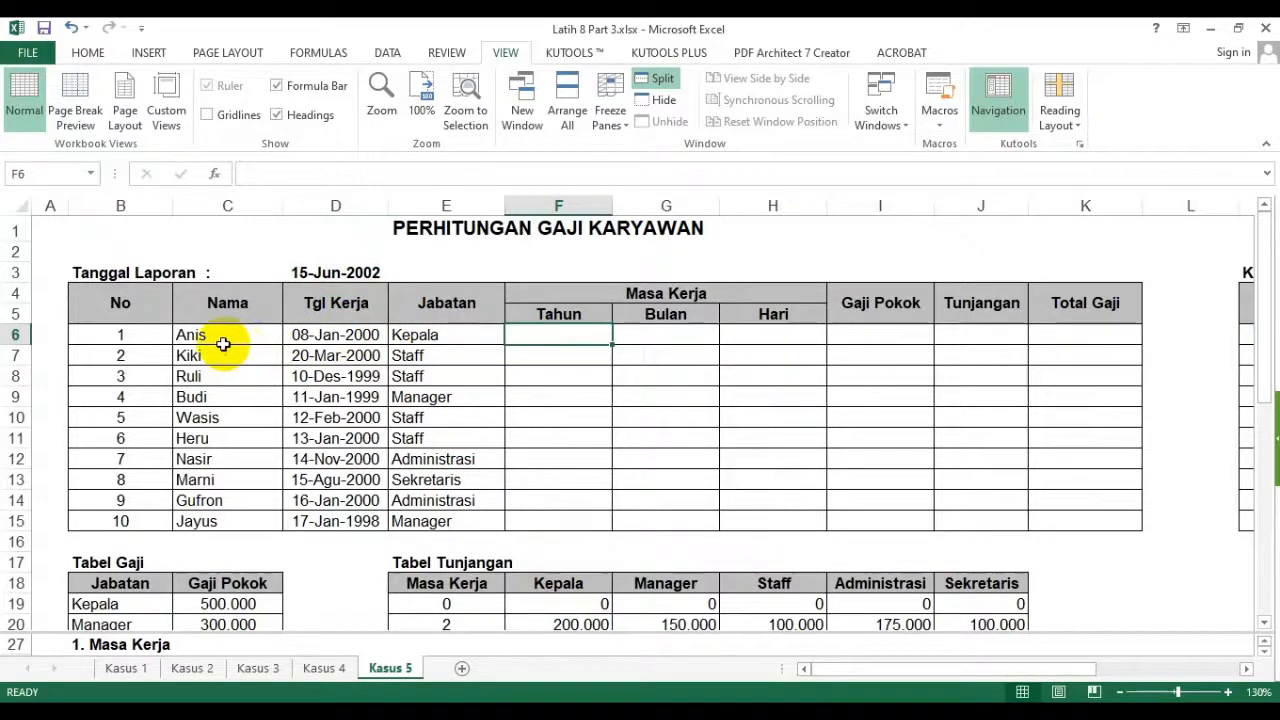
left_click_drag(829, 663, 925, 665)
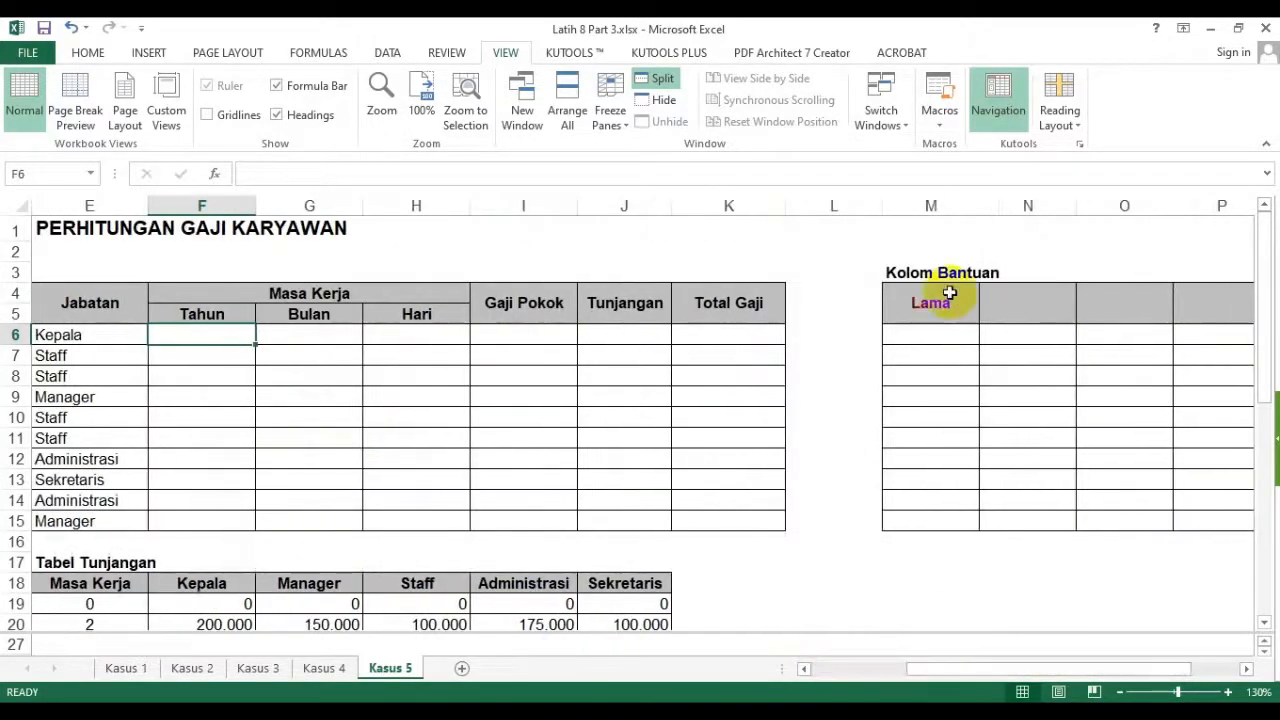
left_click(932, 334)
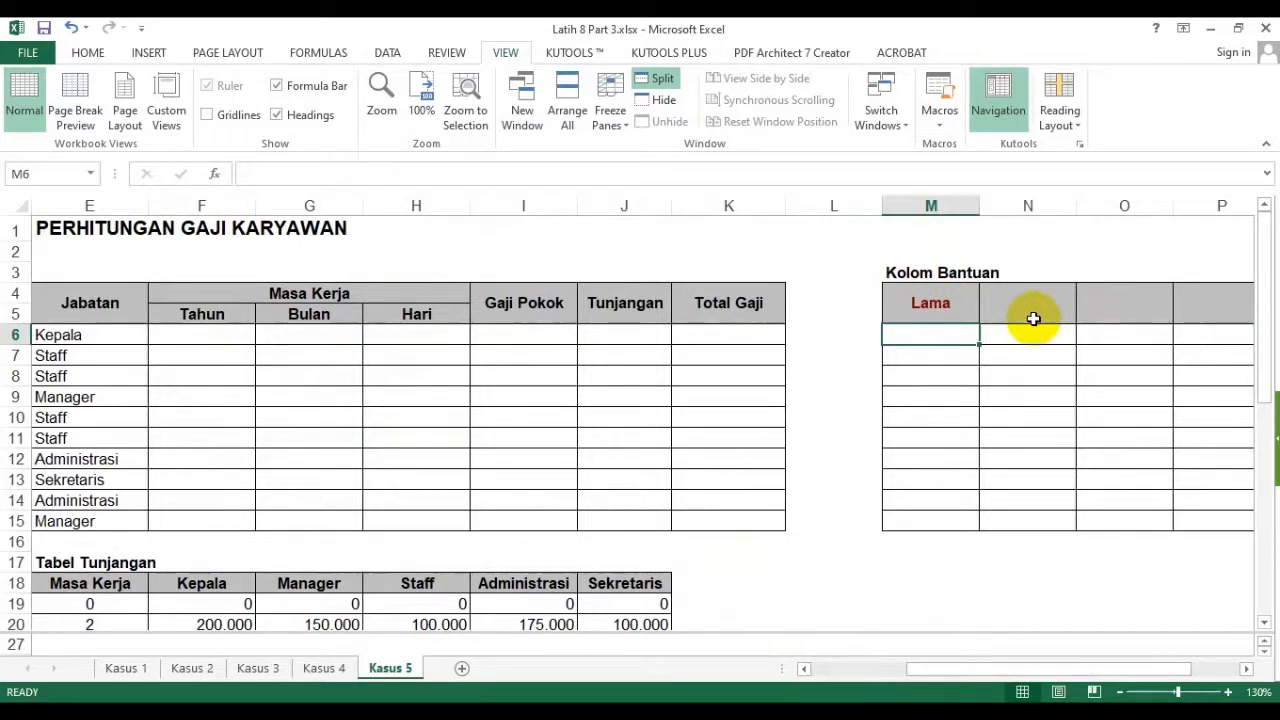
type("=days")
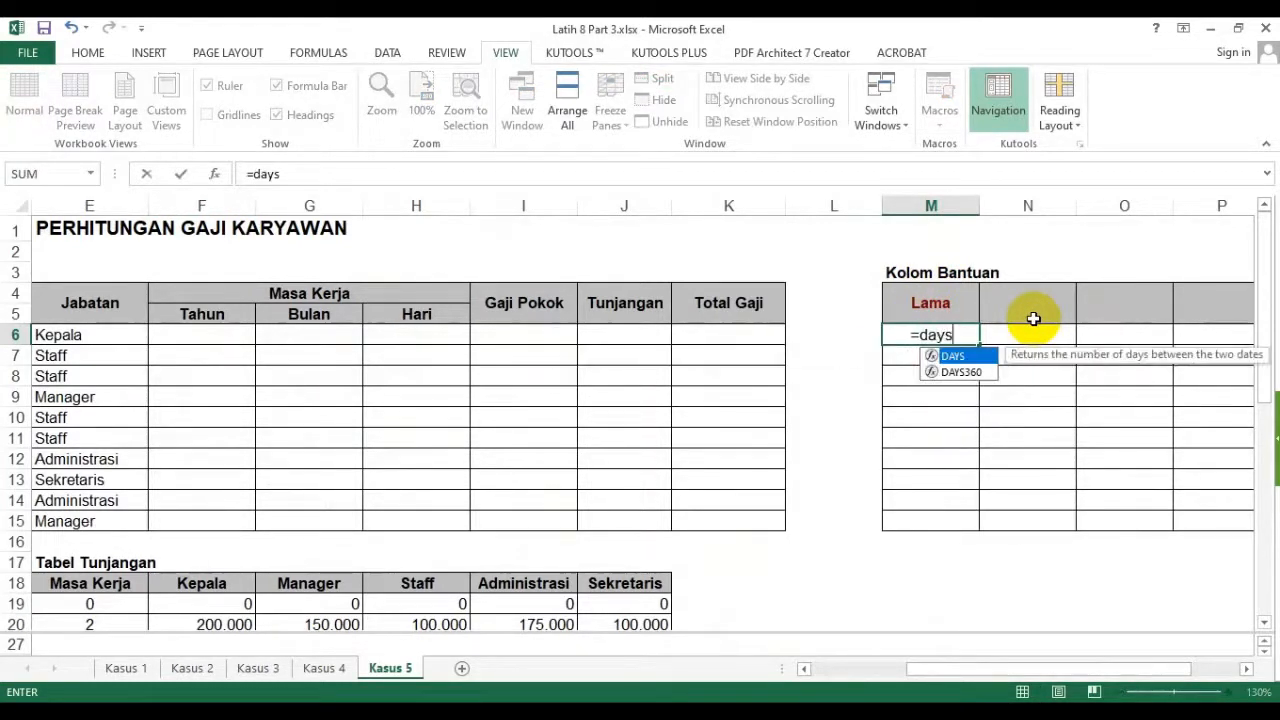
type("360")
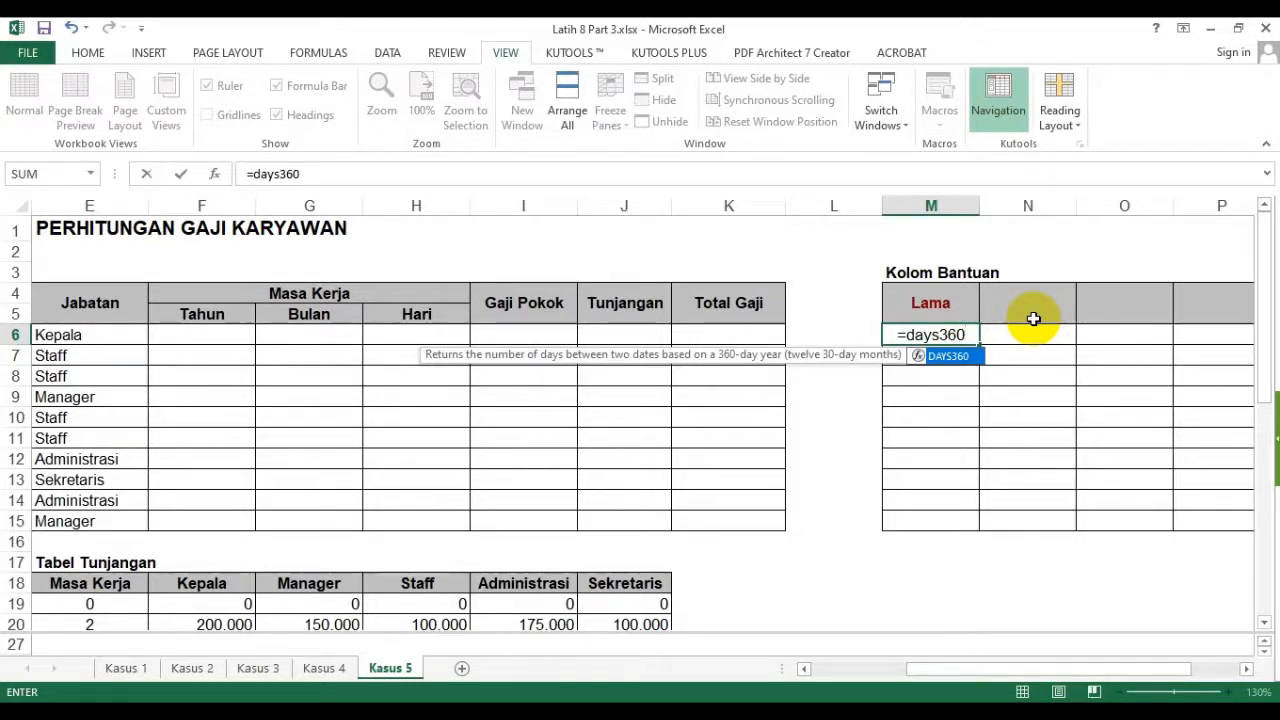
type("(")
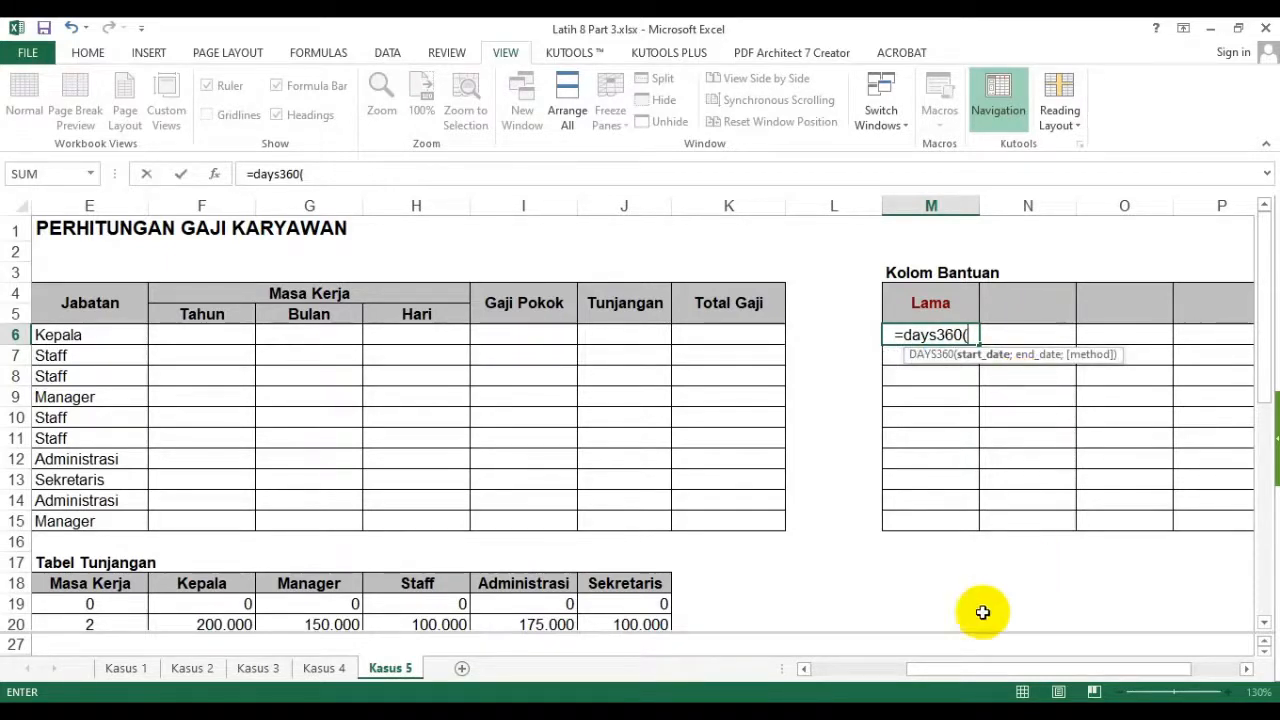
left_click_drag(929, 668, 829, 668)
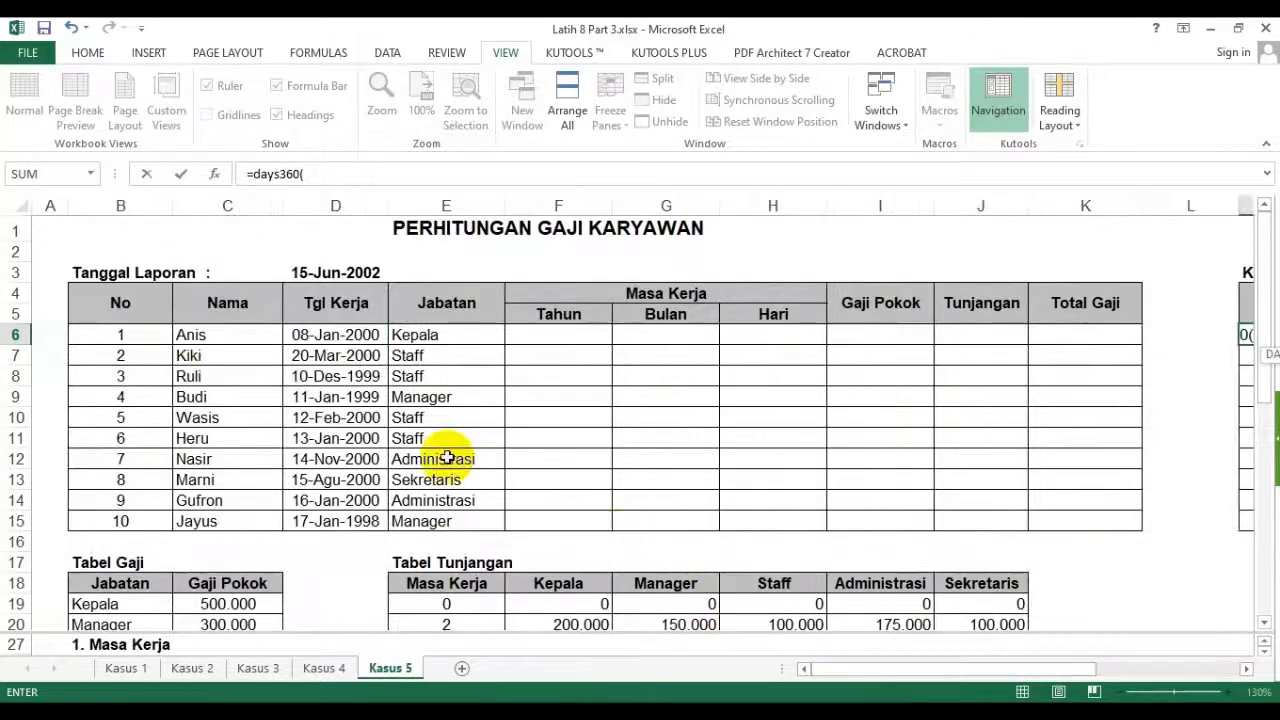
left_click(358, 338)
type(";")
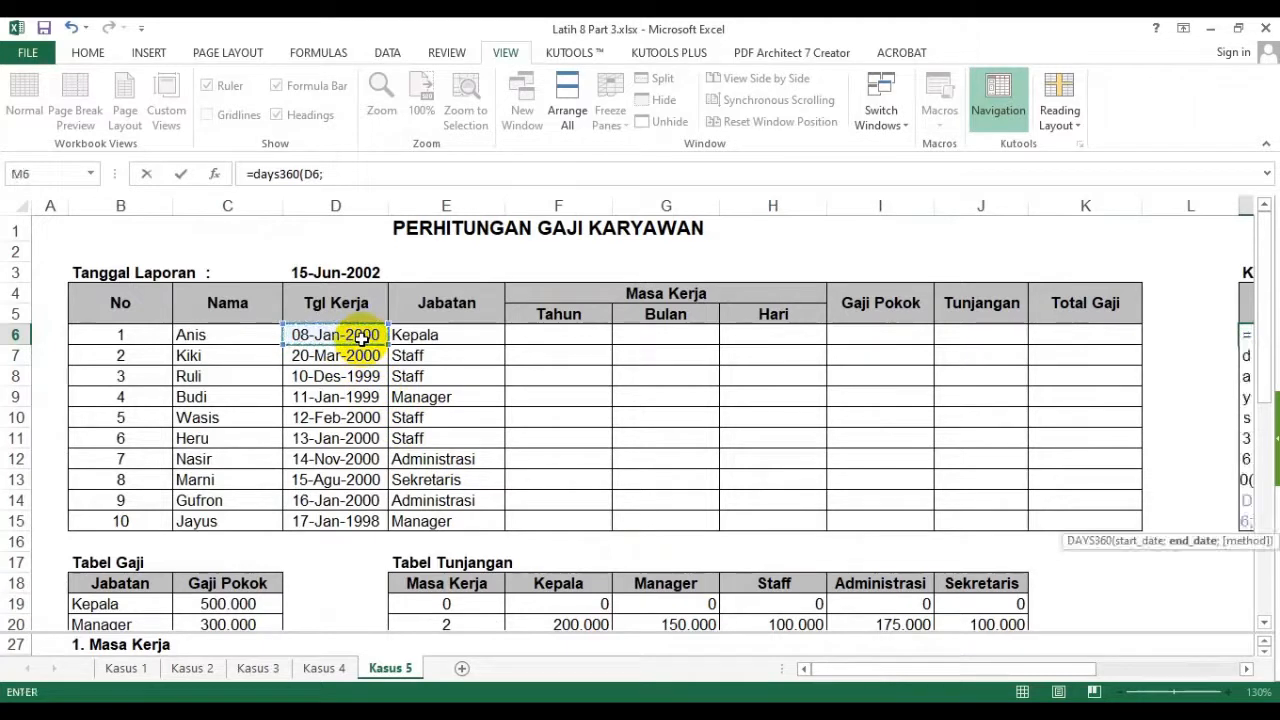
left_click(322, 270)
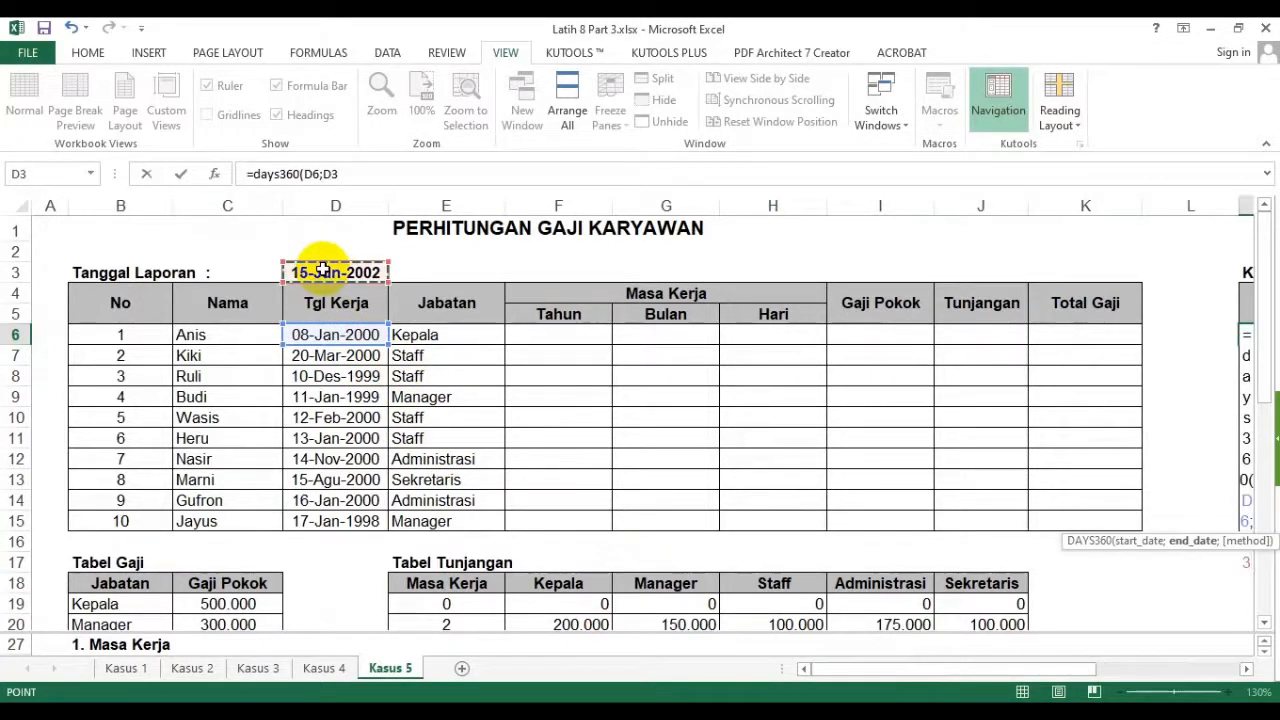
key("F4")
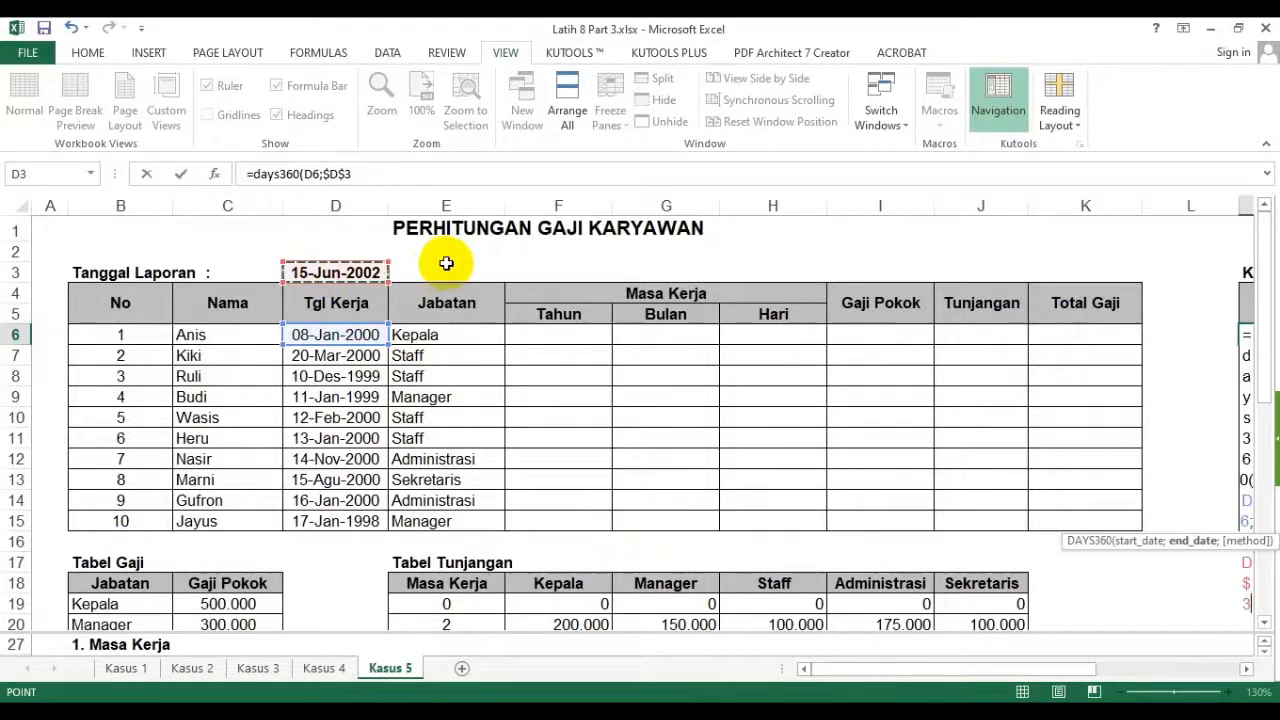
key("ctrl+Return")
key("Down")
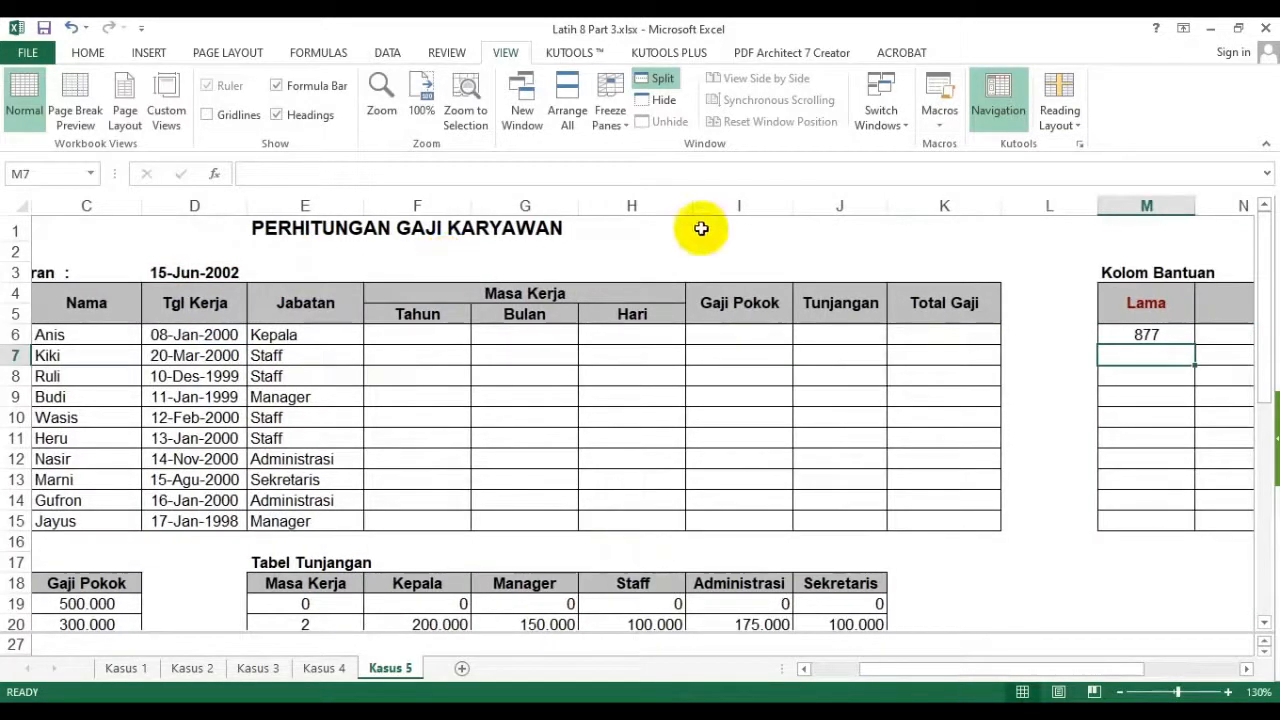
- Copy the DAYS360 formula from M6 down the Lama column through M15 for the remaining employees
left_click(1157, 334)
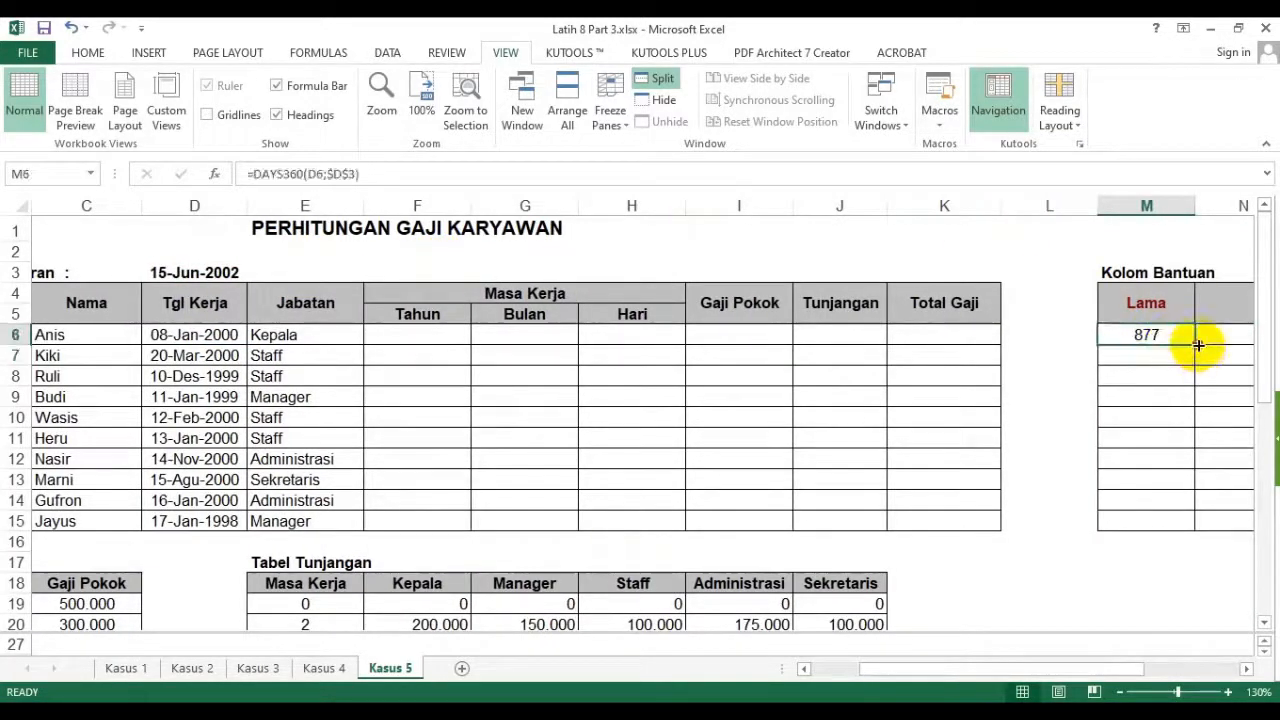
left_click_drag(1200, 345, 1214, 530)
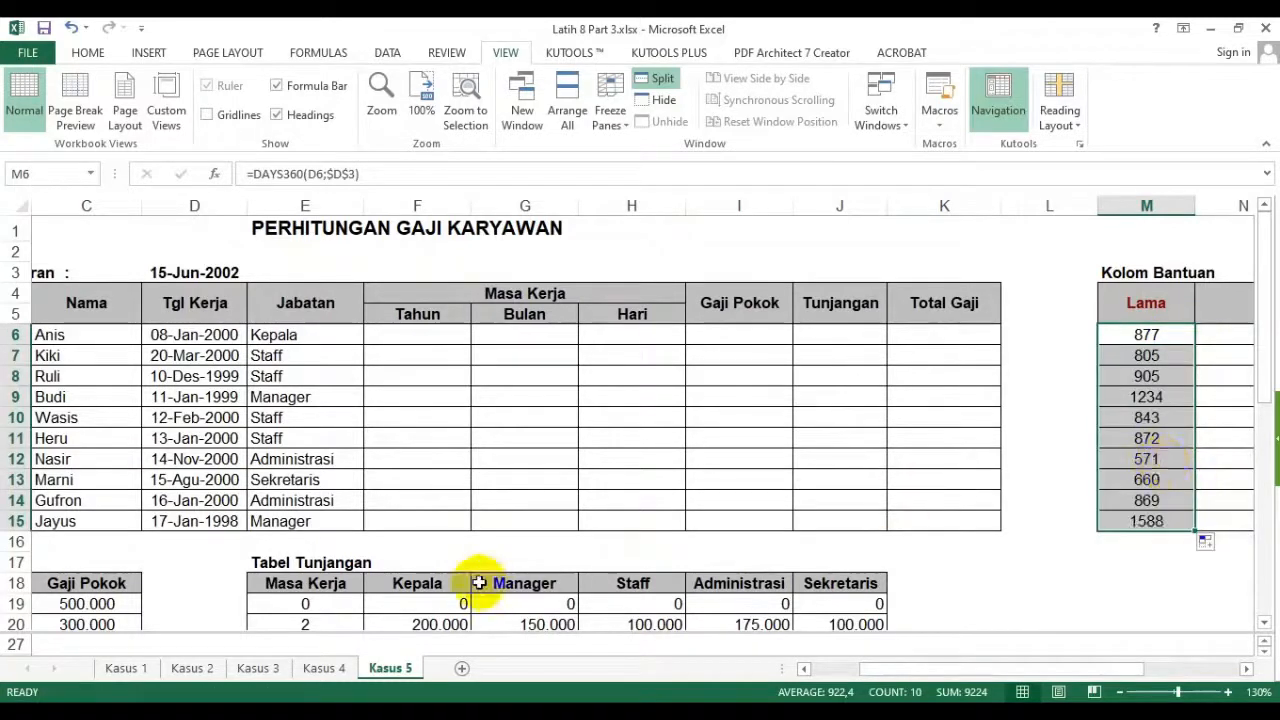
left_click(1148, 330)
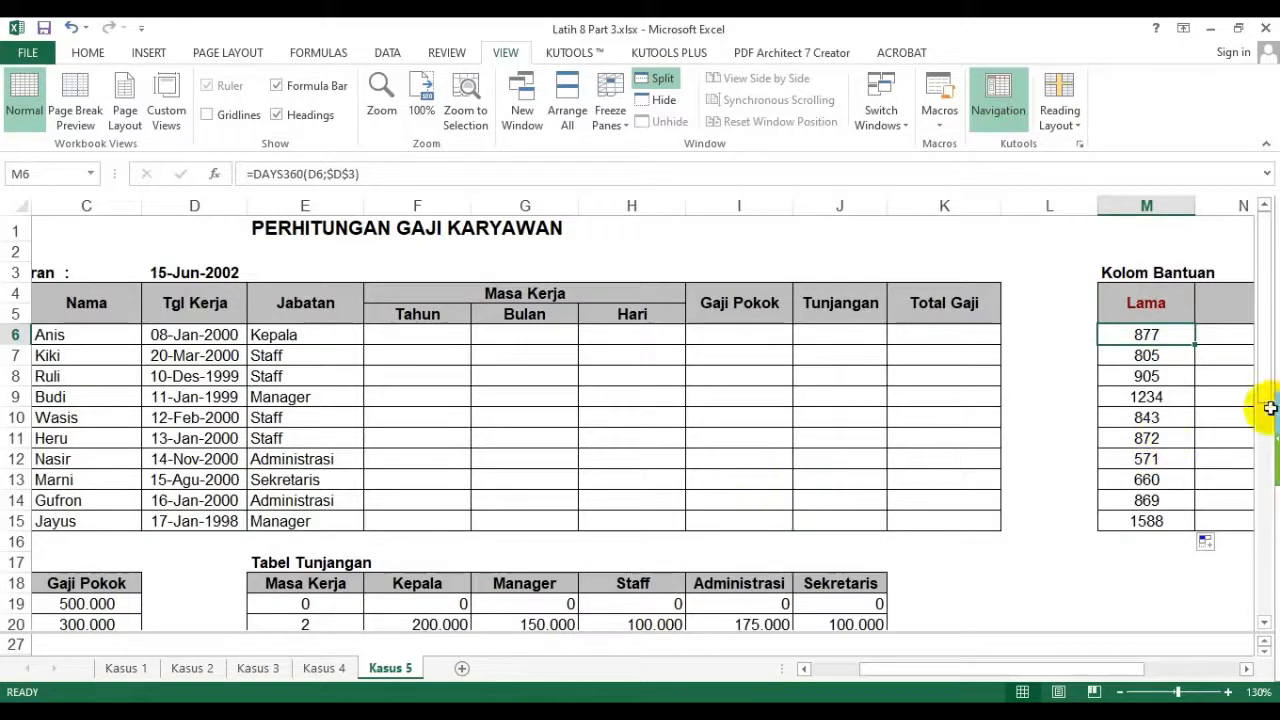
left_click_drag(1174, 337, 1200, 523)
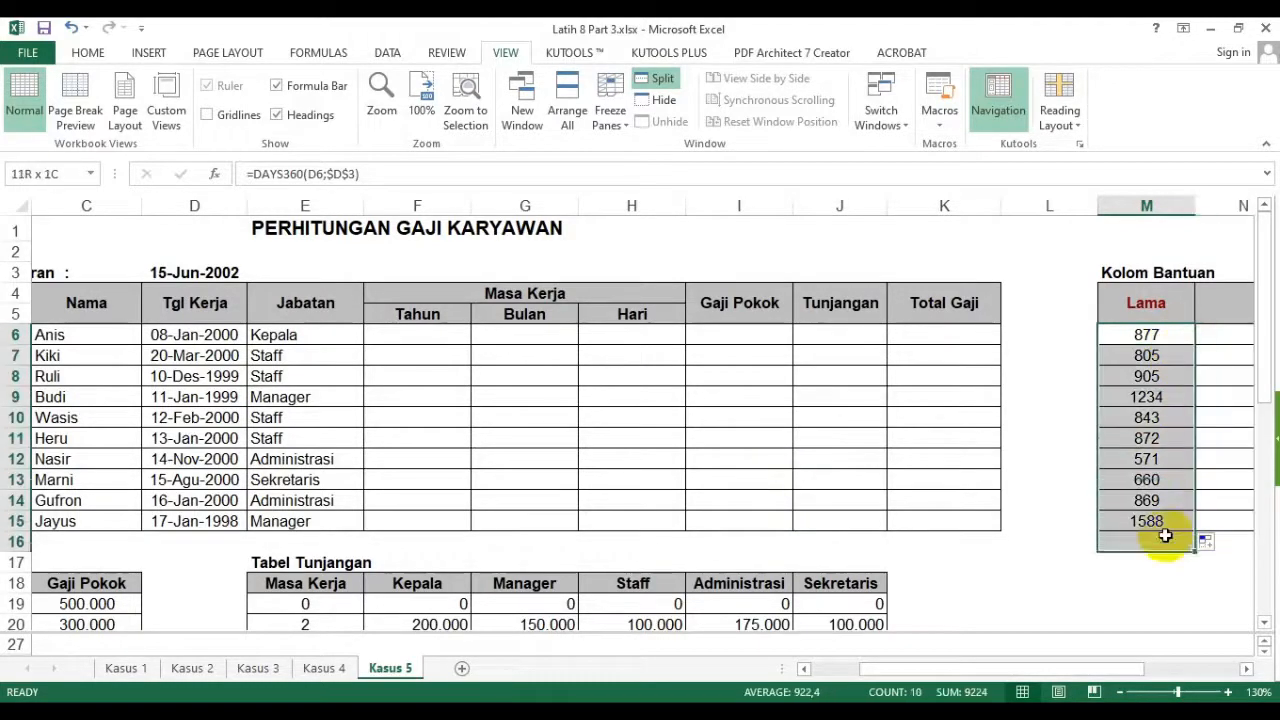
left_click(1126, 340)
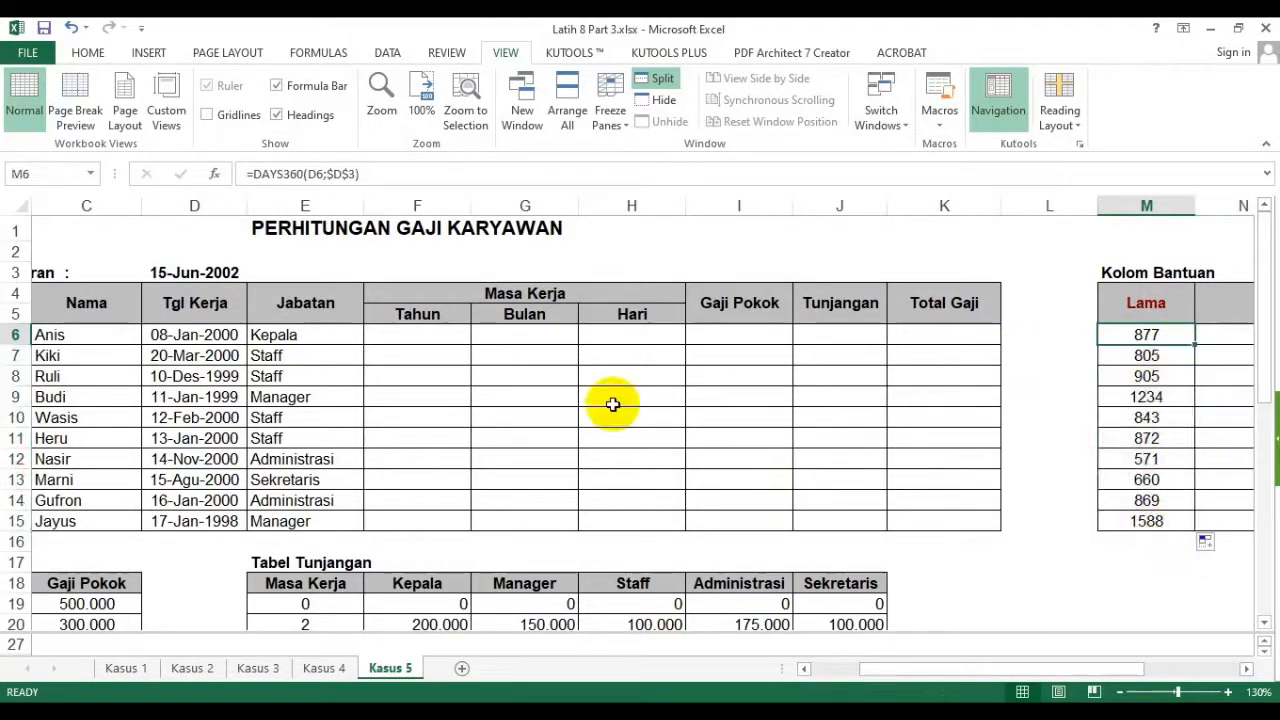
left_click(426, 337)
left_click(530, 332)
left_click(618, 327)
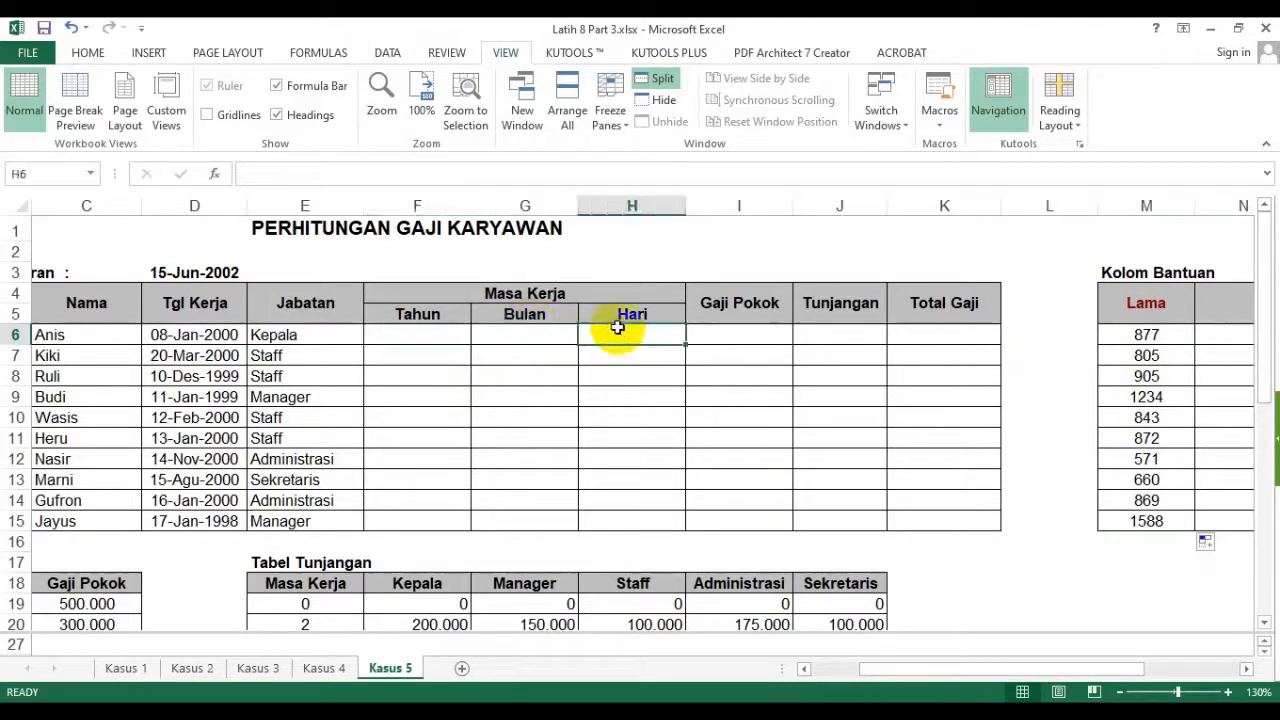
left_click(697, 394)
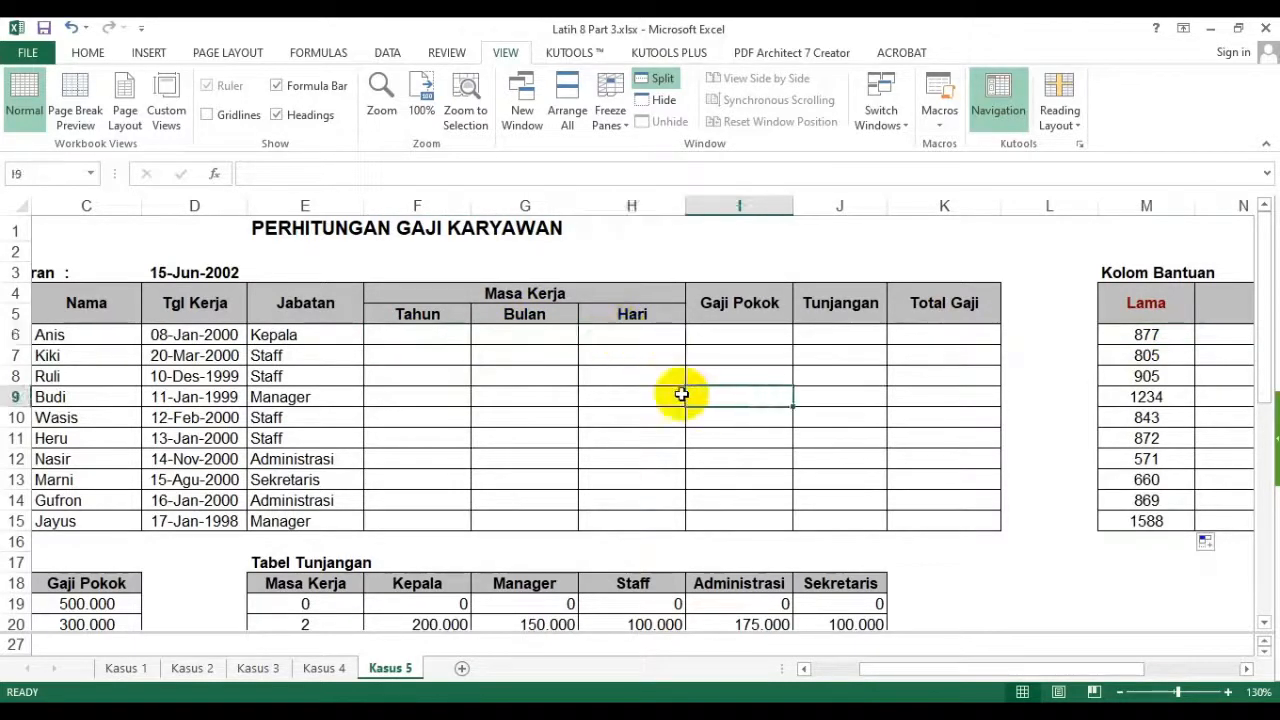
left_click(427, 337)
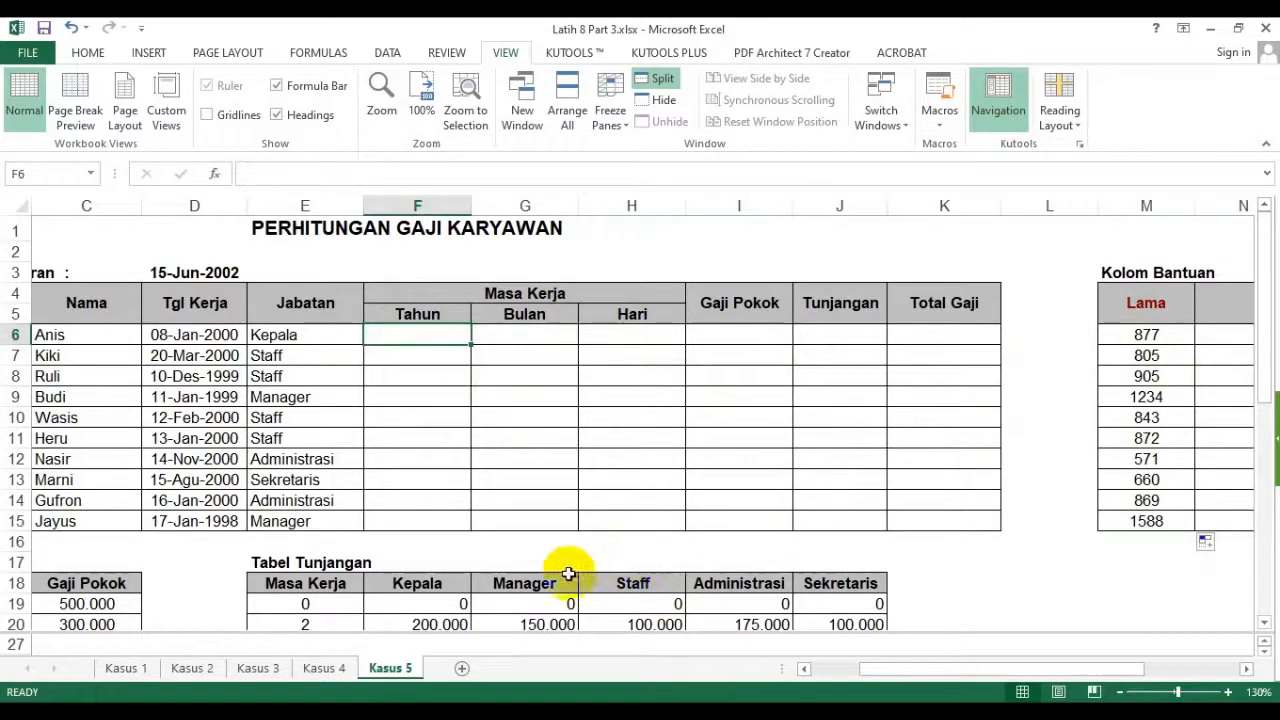
left_click(1115, 335)
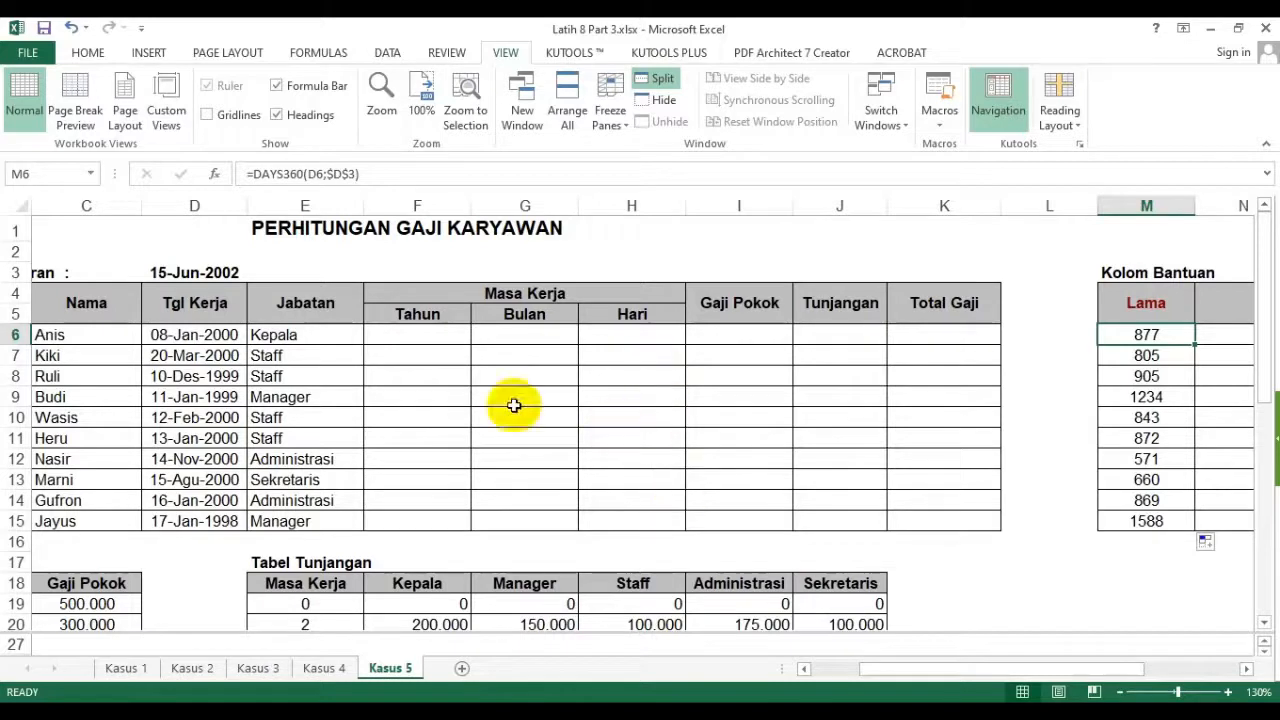
- Shade the first employee's cells F6:K6, from Tahun to Total Gaji, with a yellow fill
left_click_drag(444, 335, 940, 330)
left_click(88, 52)
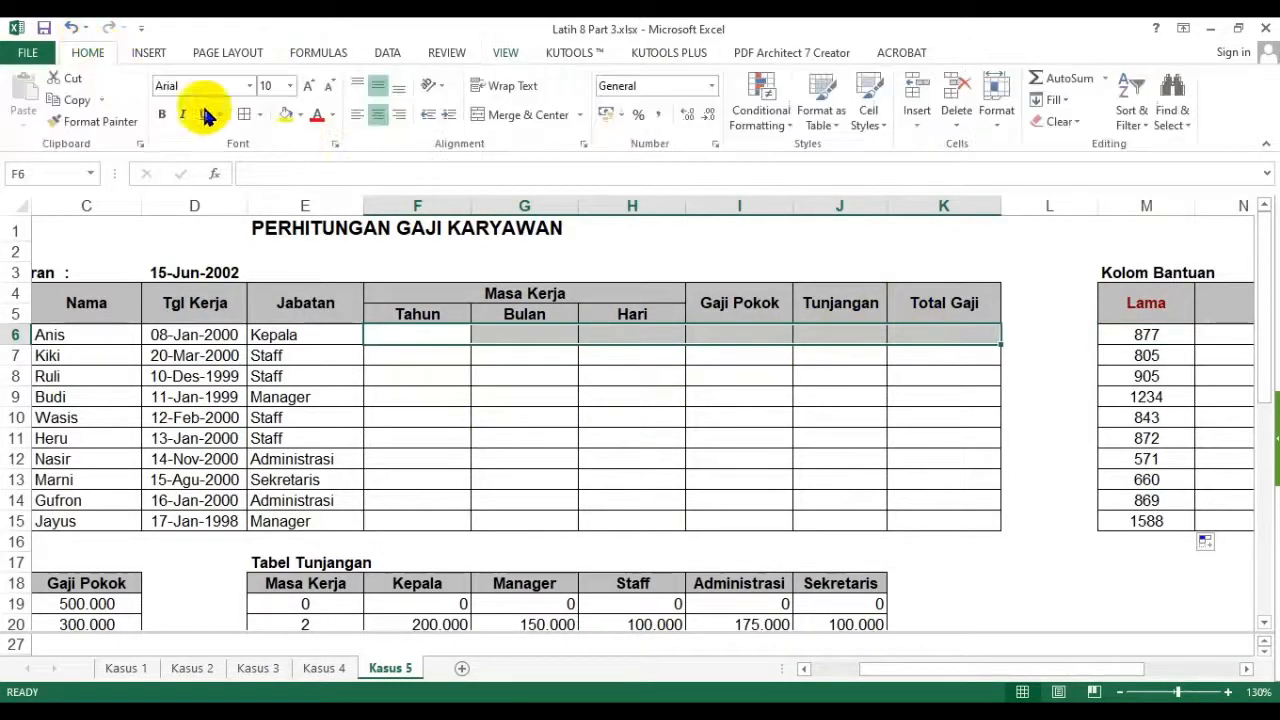
left_click(288, 115)
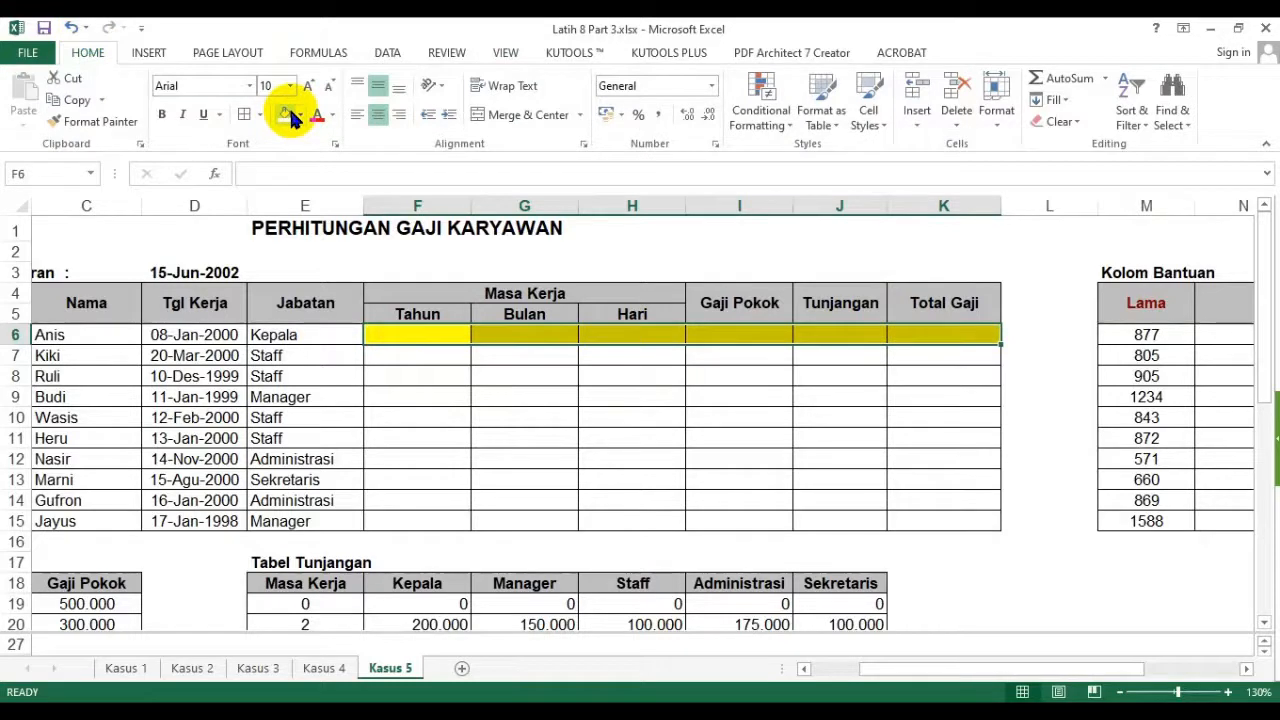
- Enter =M6/360 in F6 to convert the first employee's Lama days into years for Tahun
left_click(432, 336)
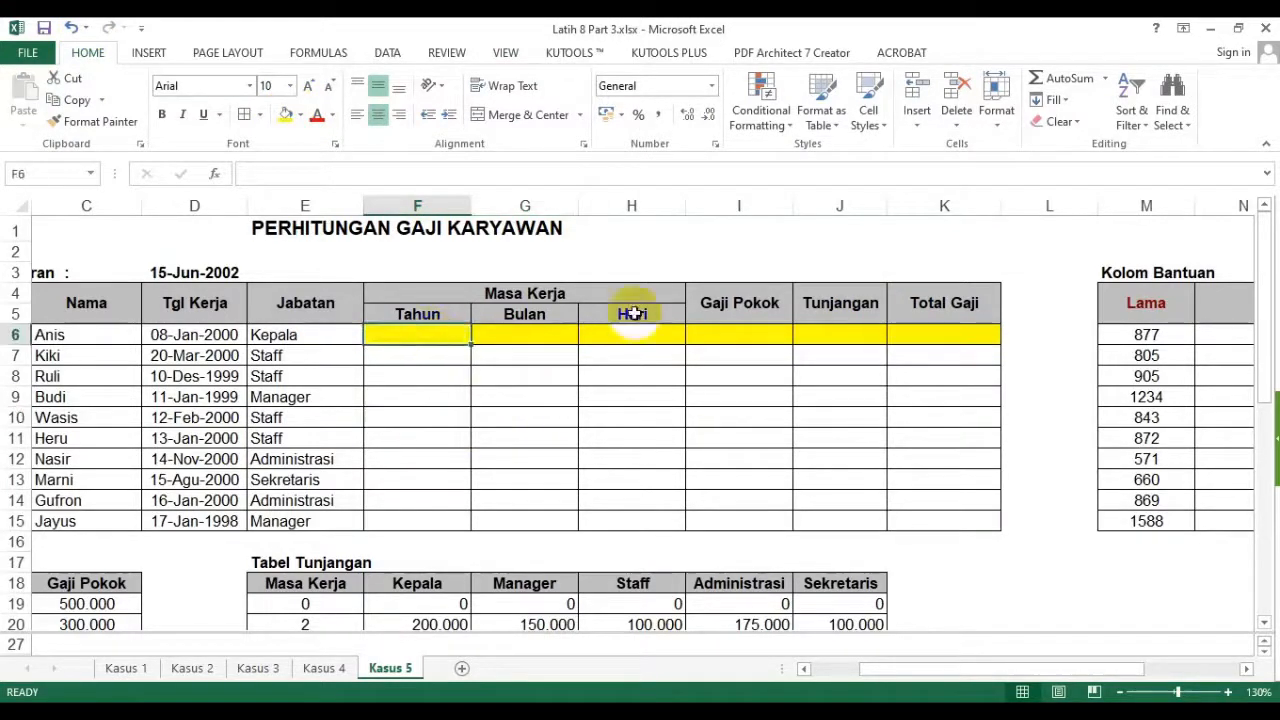
type("=")
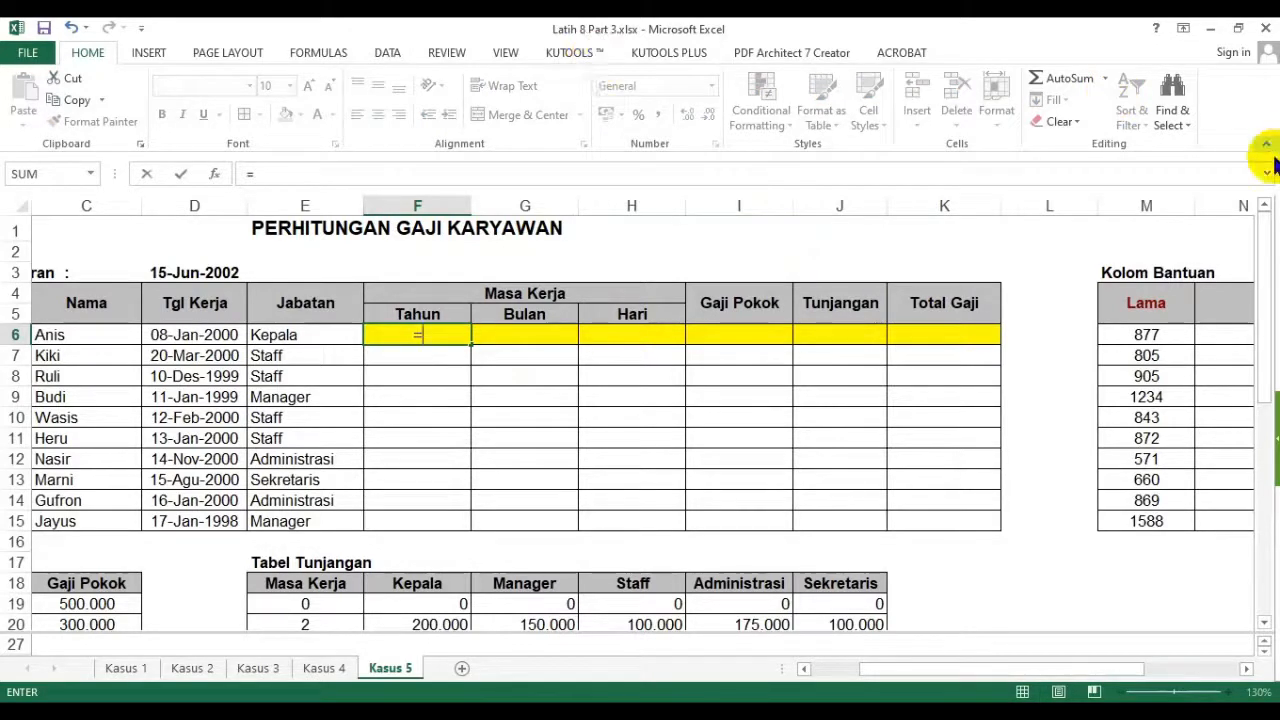
left_click(1163, 335)
type("/")
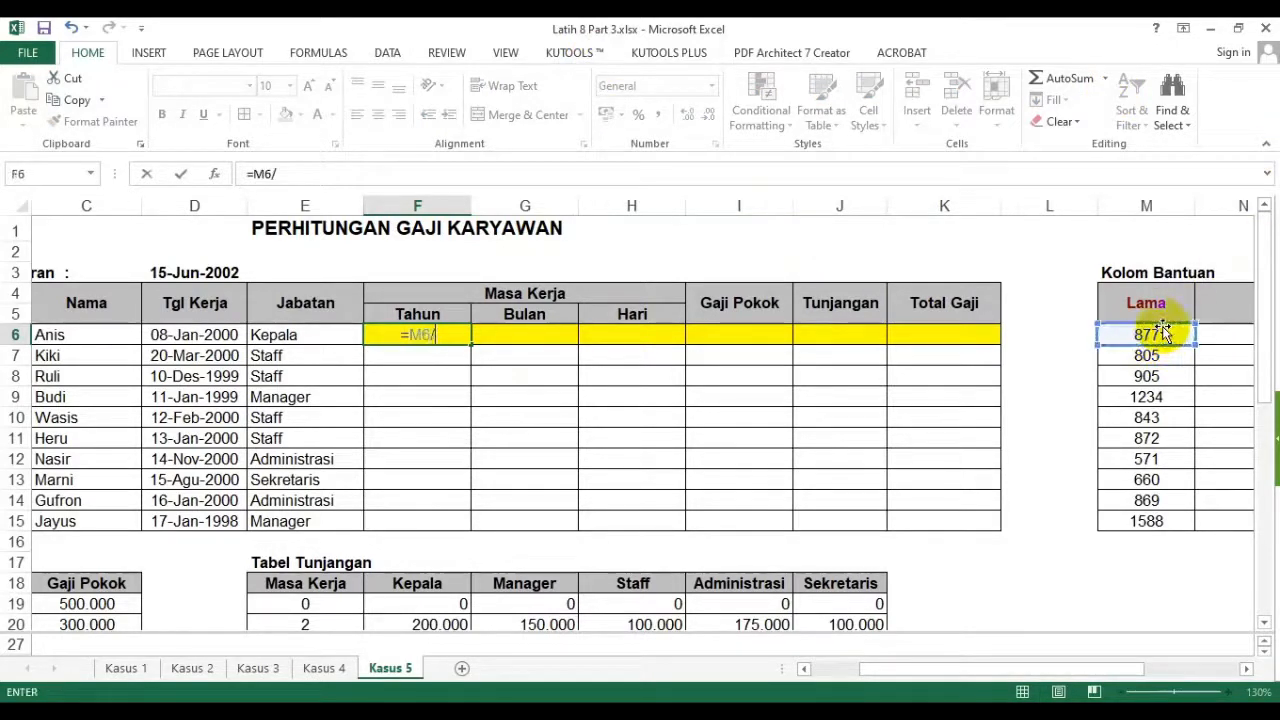
type("360")
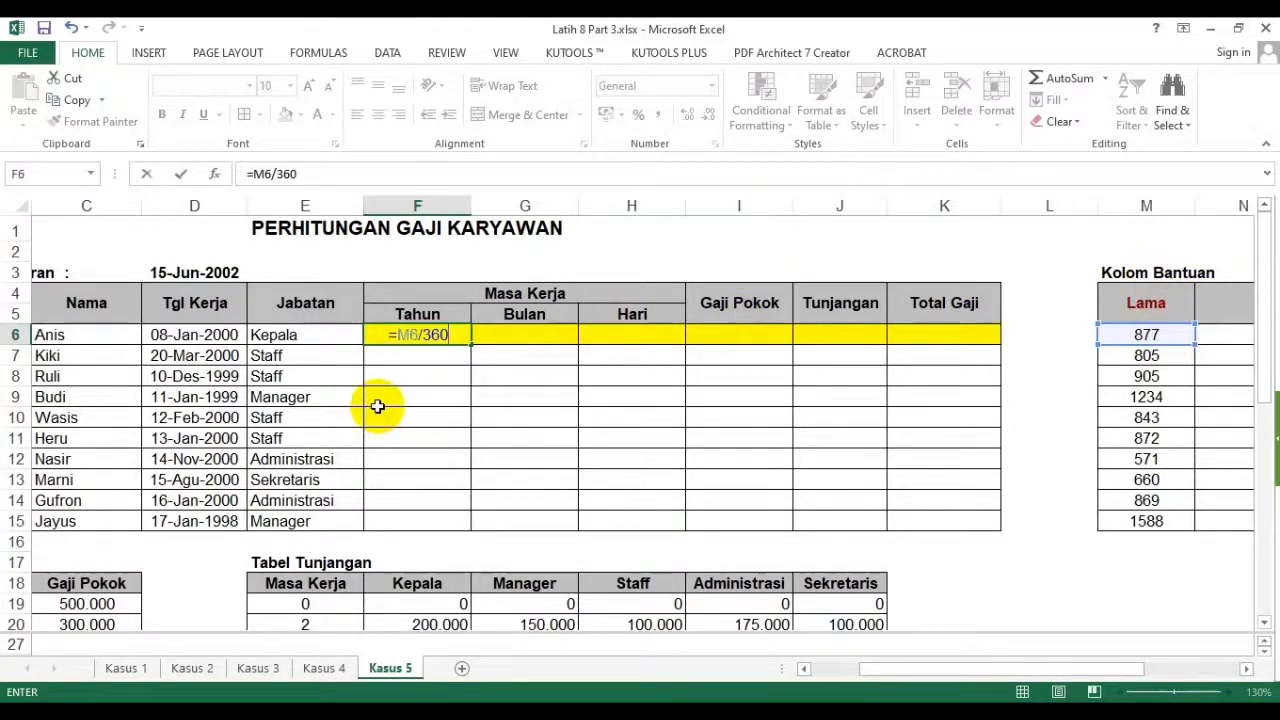
key("Return")
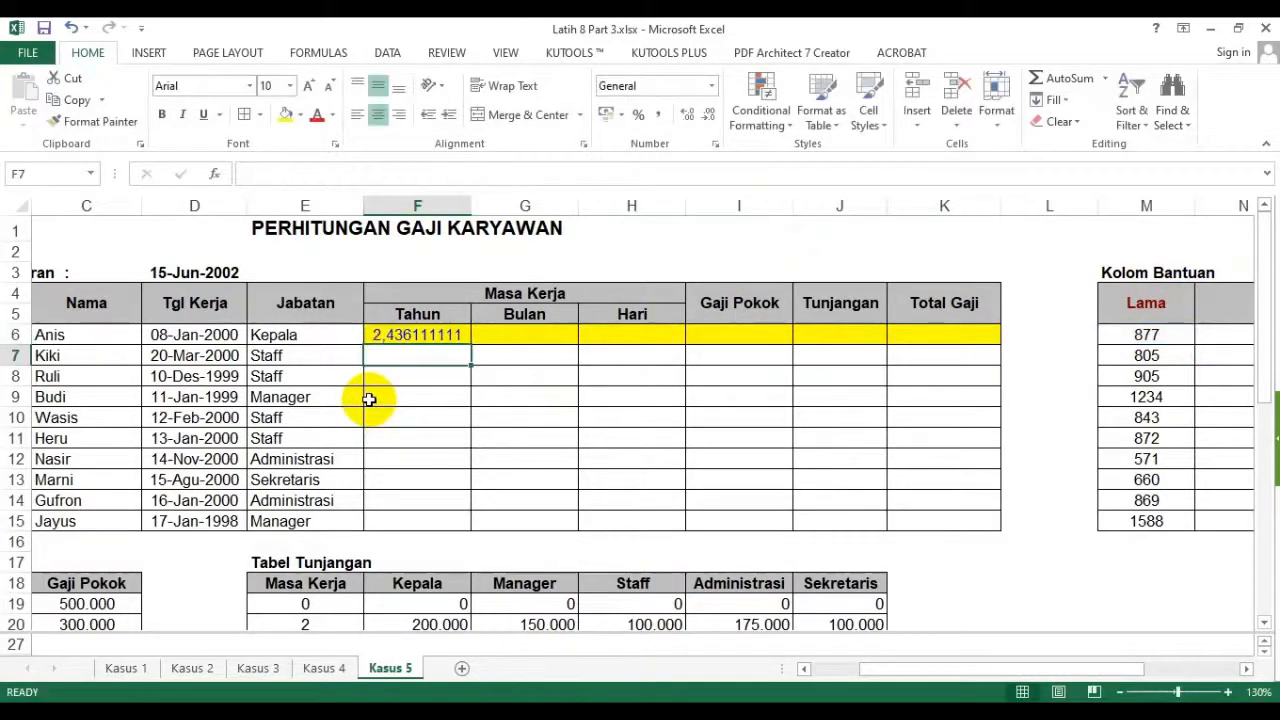
- Change the Tahun formula in F6 to =INT(M6/360) so that it keeps only whole years
key("Up")
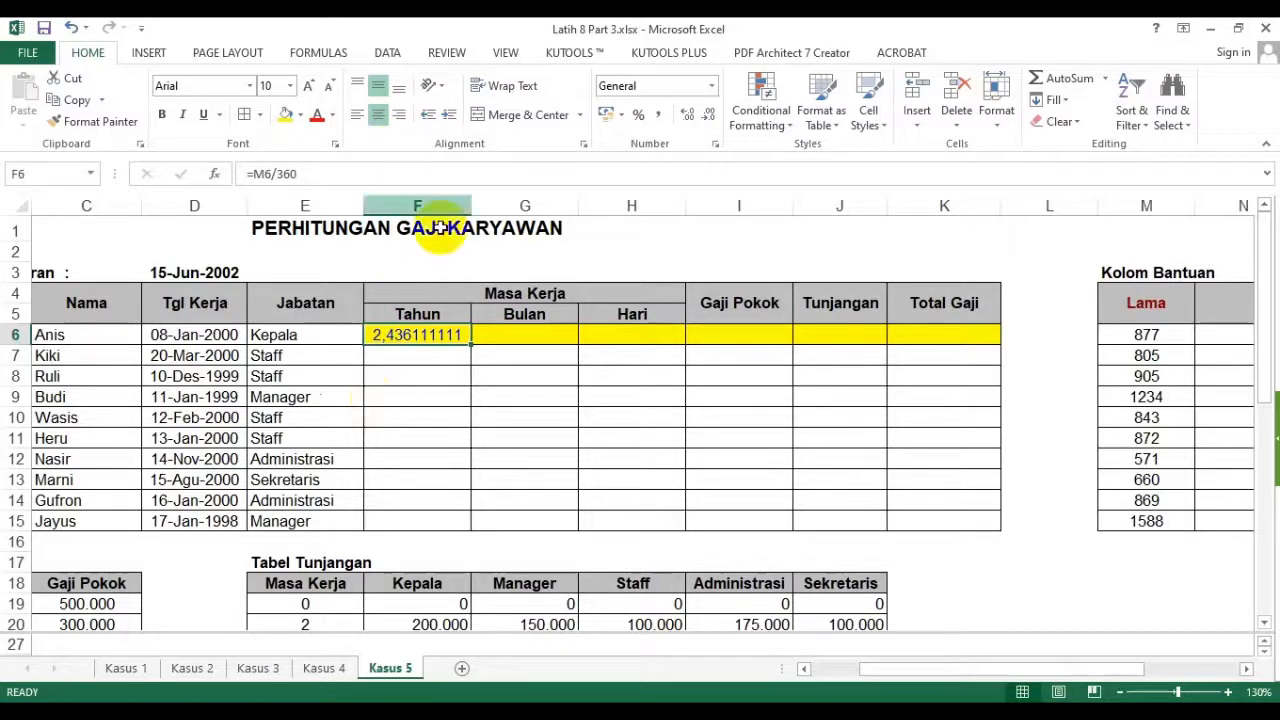
left_click(461, 478)
left_click(425, 334)
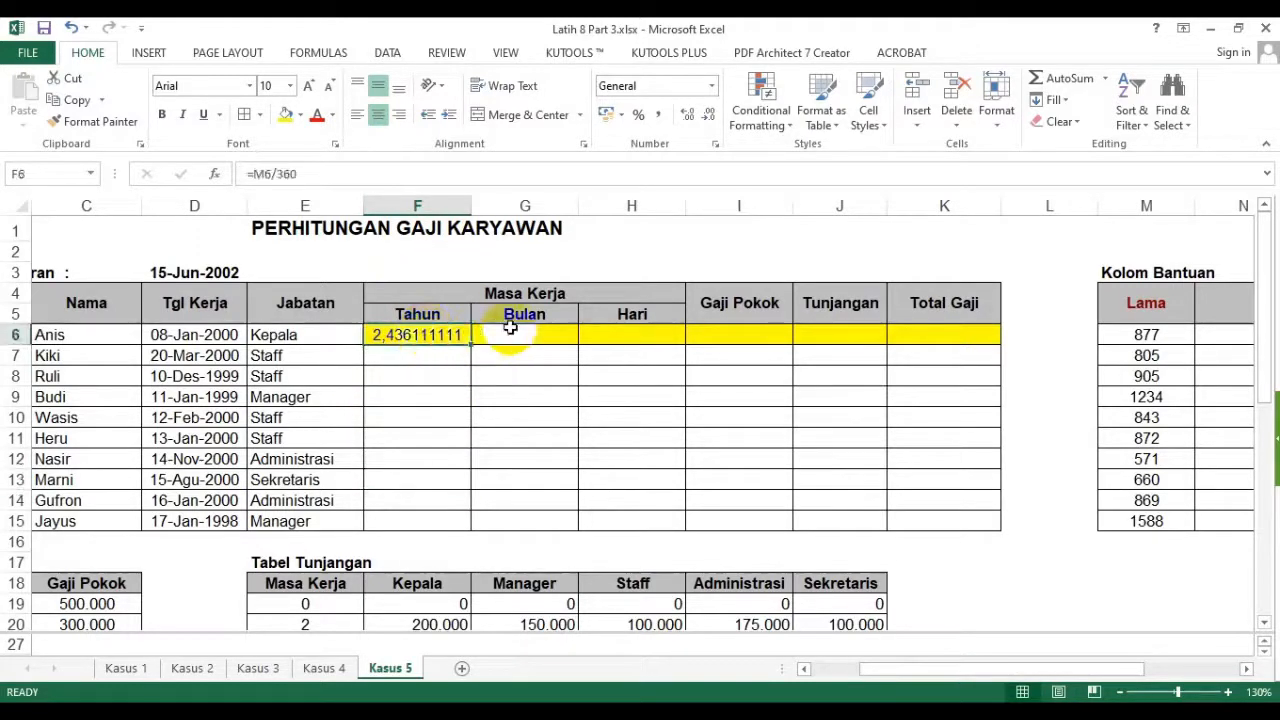
key("F2")
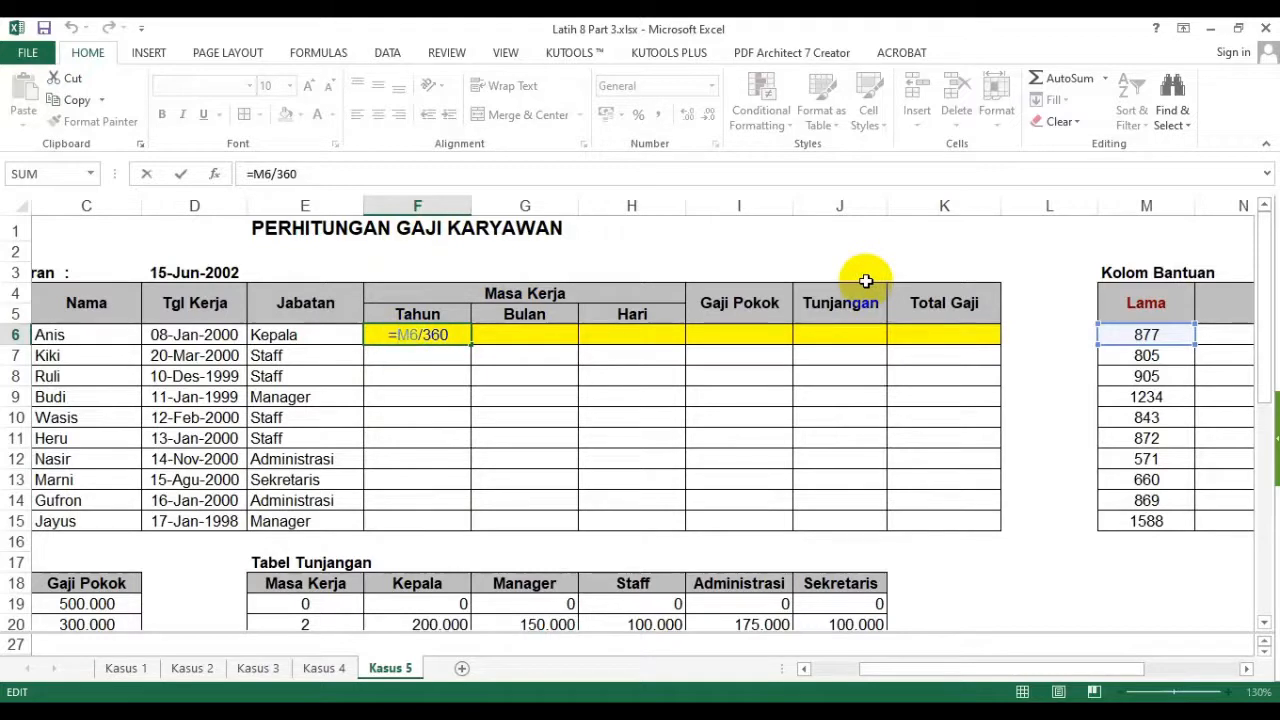
type("int(")
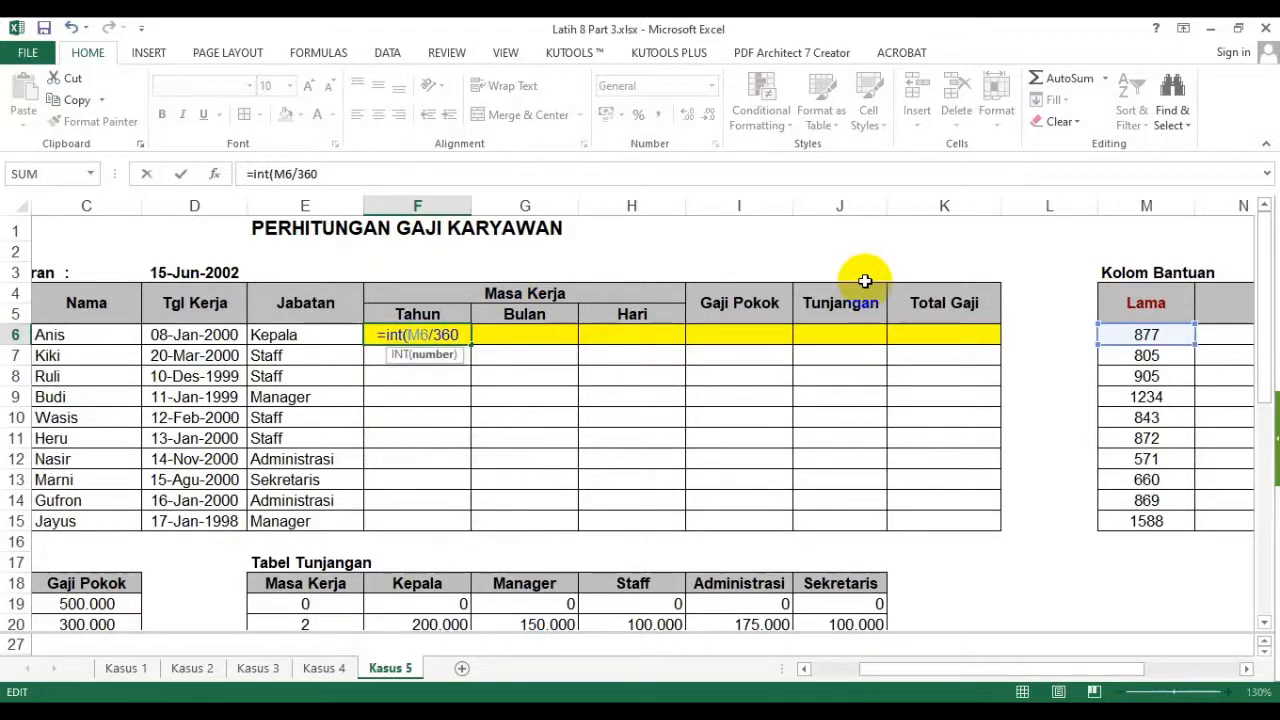
type(")")
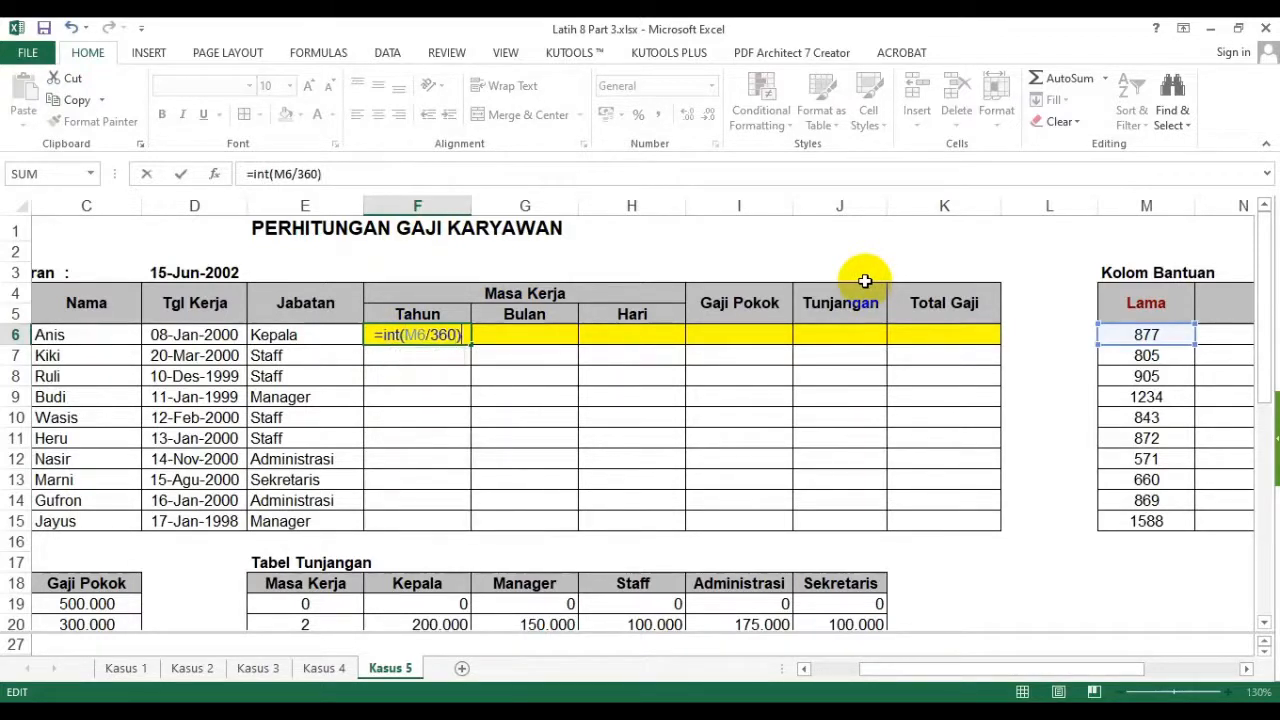
key("Return")
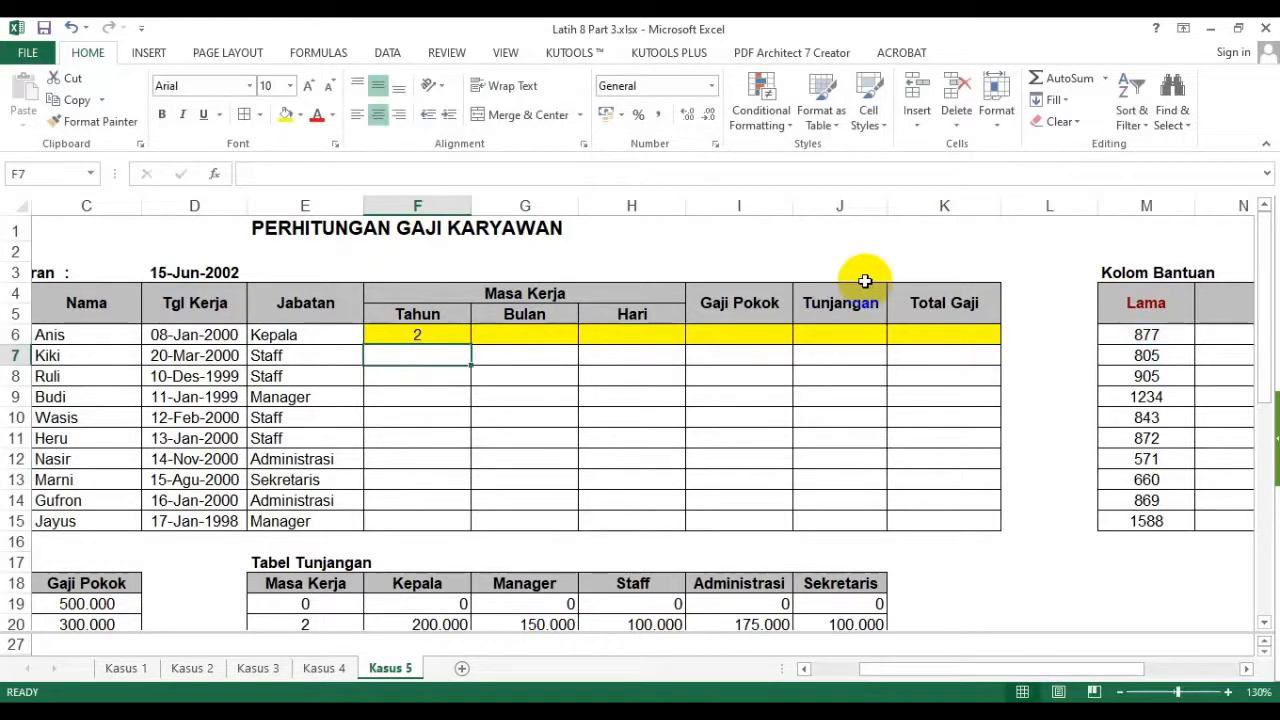
- Copy the INT formula and yellow fill from F6 down the Tahun column through F15
left_click(420, 337)
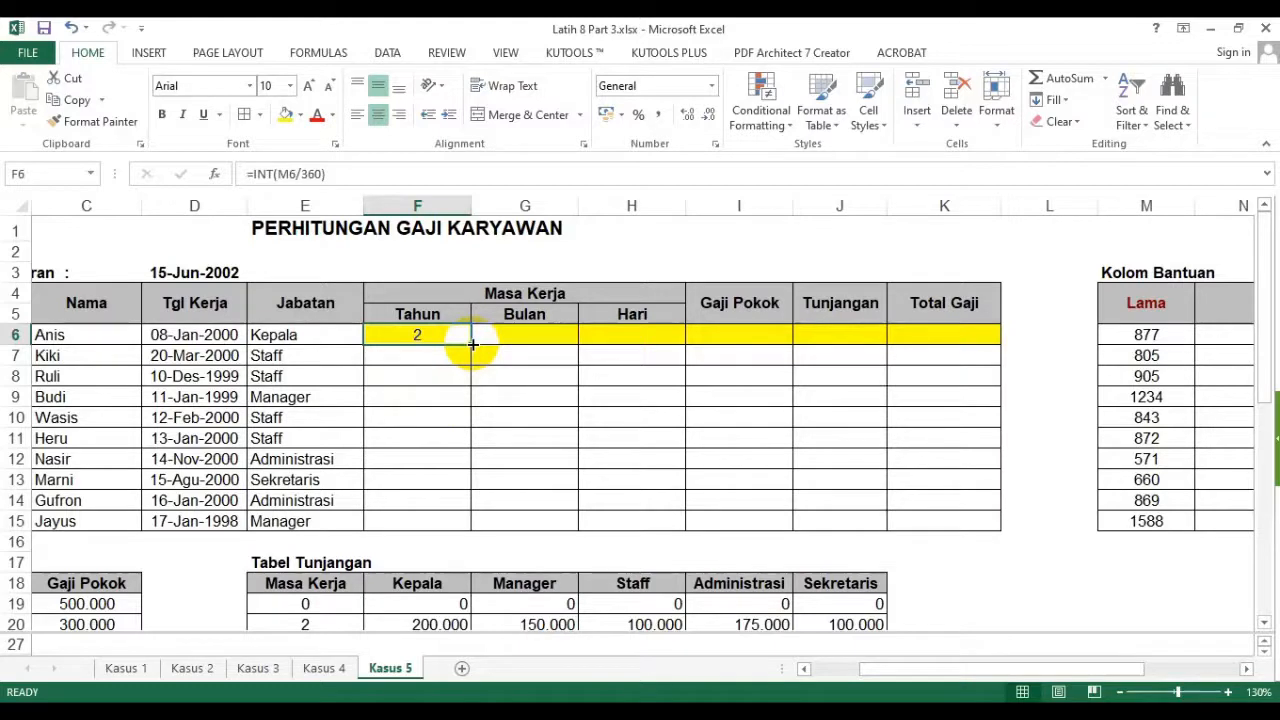
left_click_drag(528, 318, 546, 519)
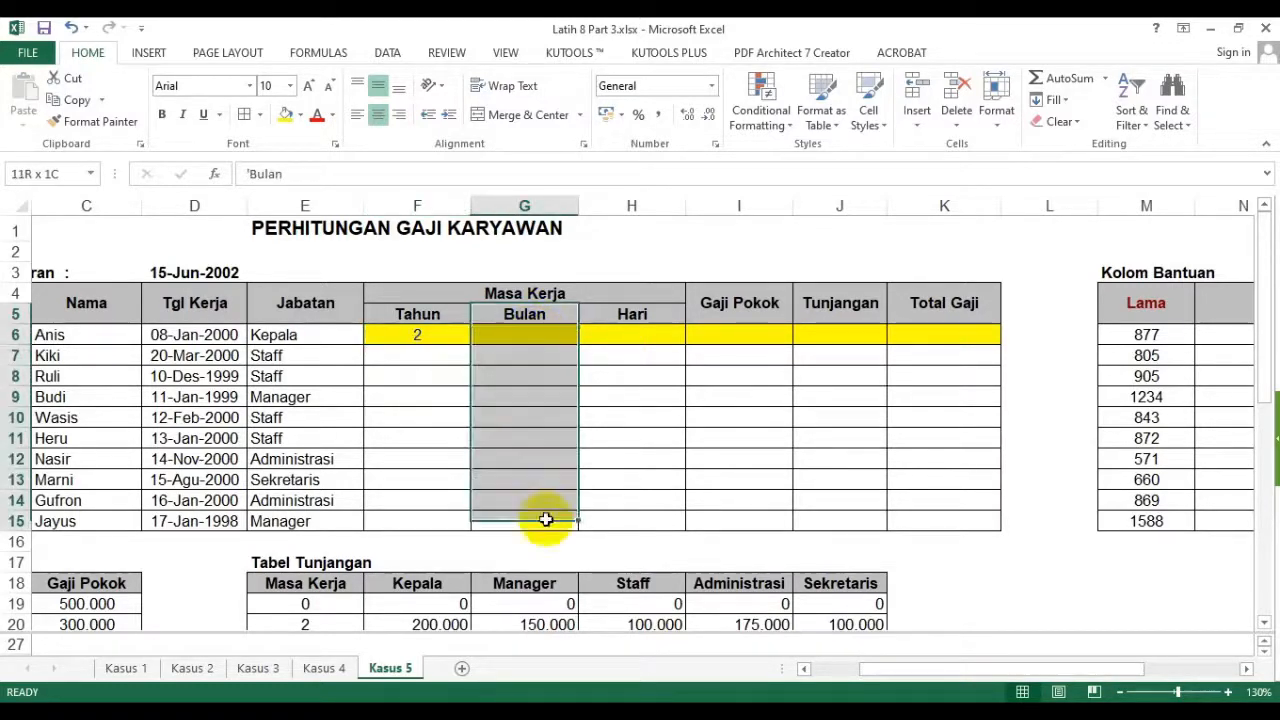
left_click(417, 336)
left_click_drag(472, 345, 458, 524)
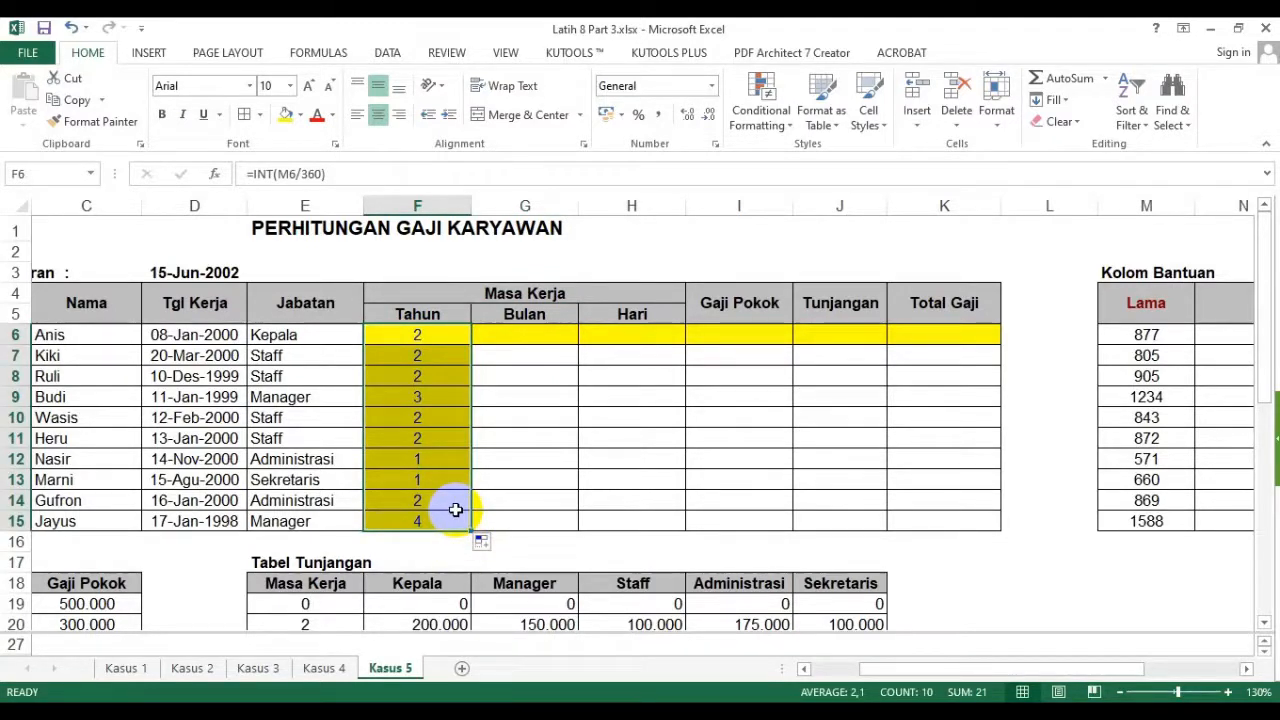
- Compare the Lama day counts in M6:M15 with the Tahun values in F6:F15 and the empty Bulan column
left_click(532, 336)
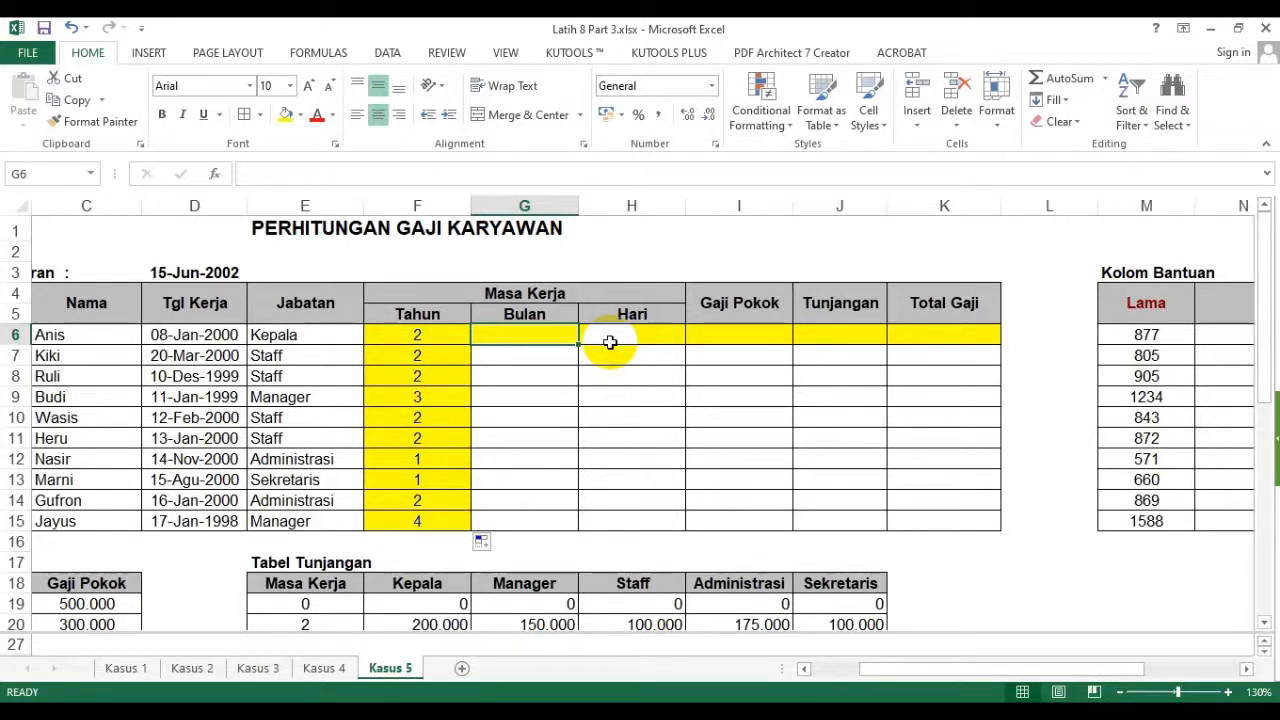
left_click(533, 434)
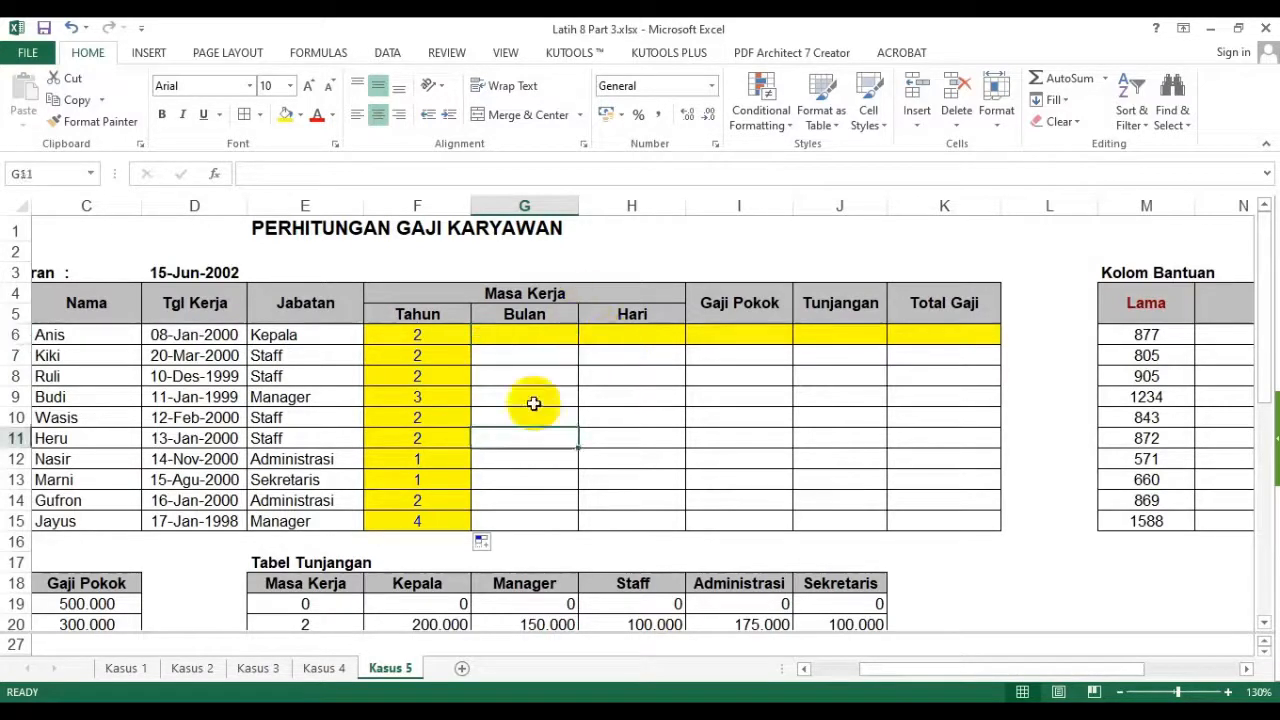
left_click(542, 340)
left_click(1133, 336)
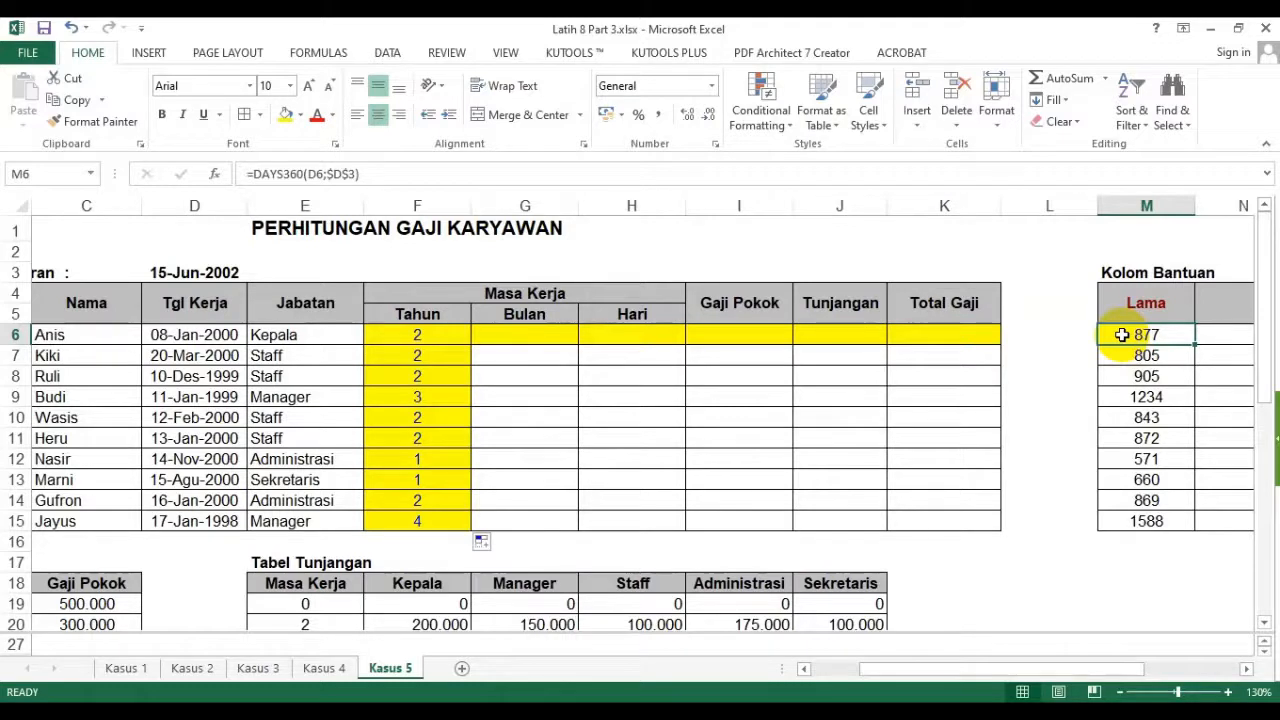
left_click_drag(1143, 309, 1170, 522)
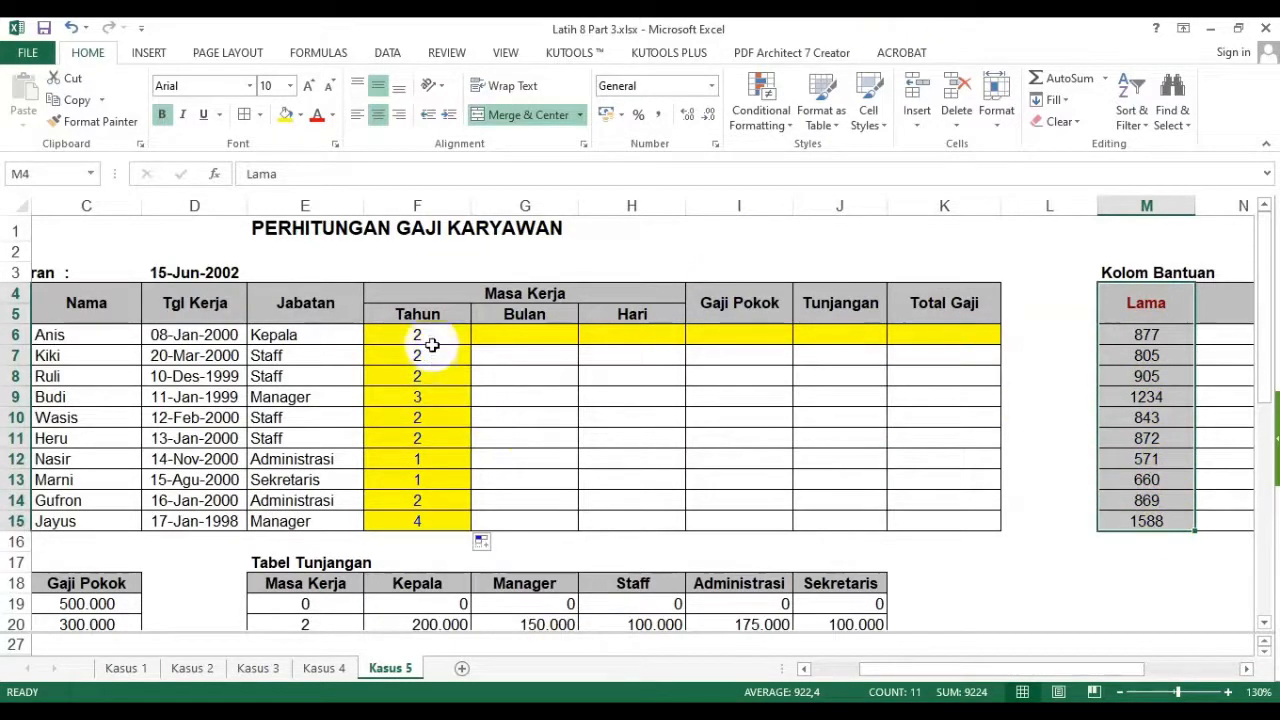
left_click_drag(434, 337, 447, 531)
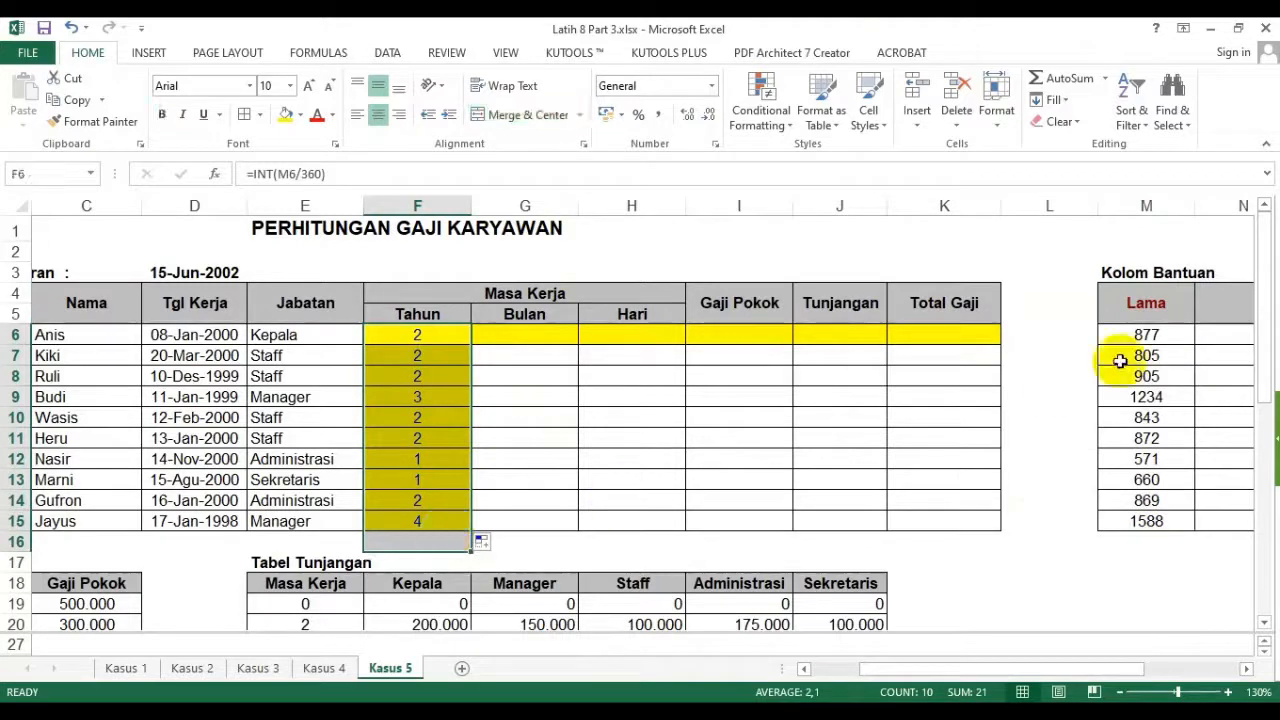
left_click_drag(1146, 303, 1170, 522)
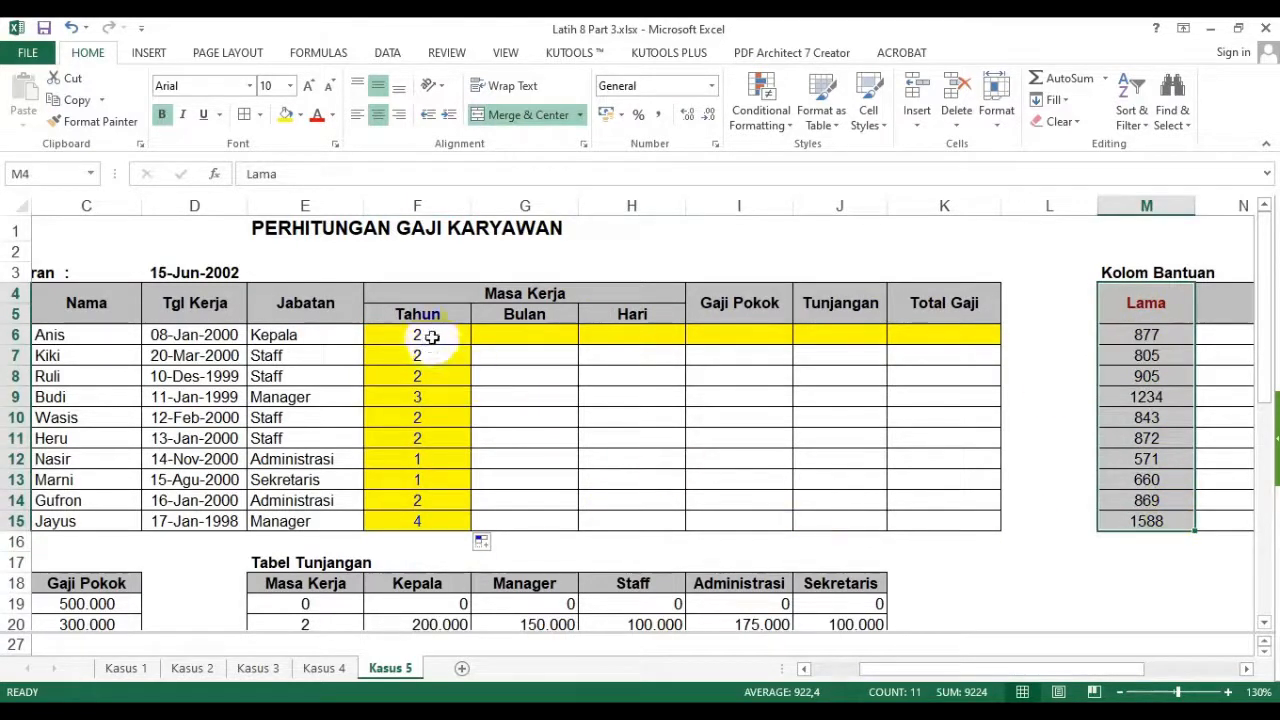
left_click_drag(423, 337, 447, 521)
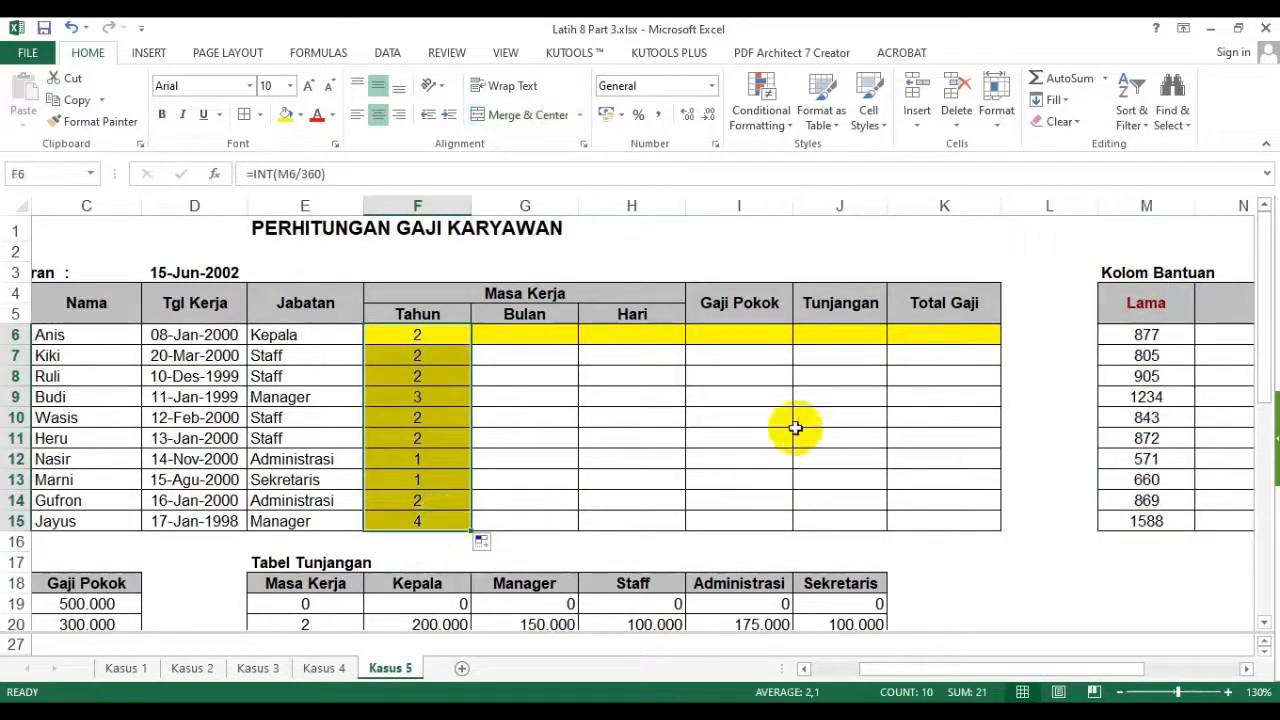
left_click(508, 336)
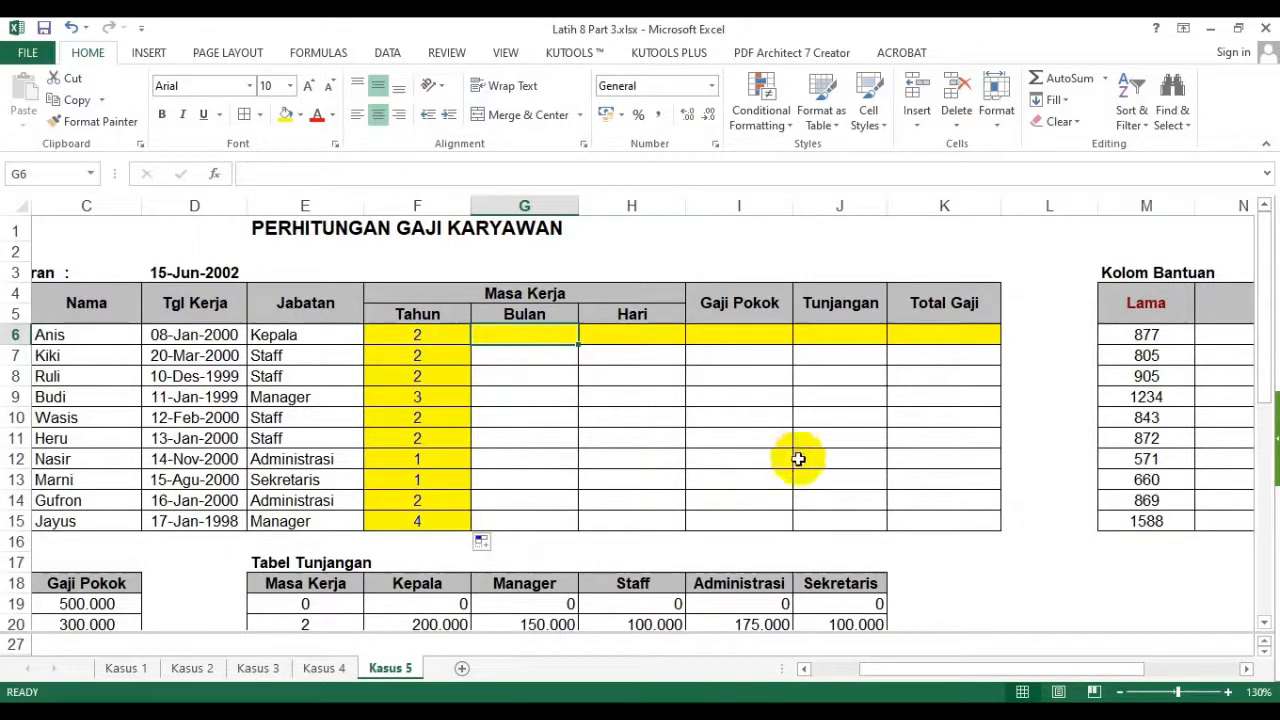
type("=")
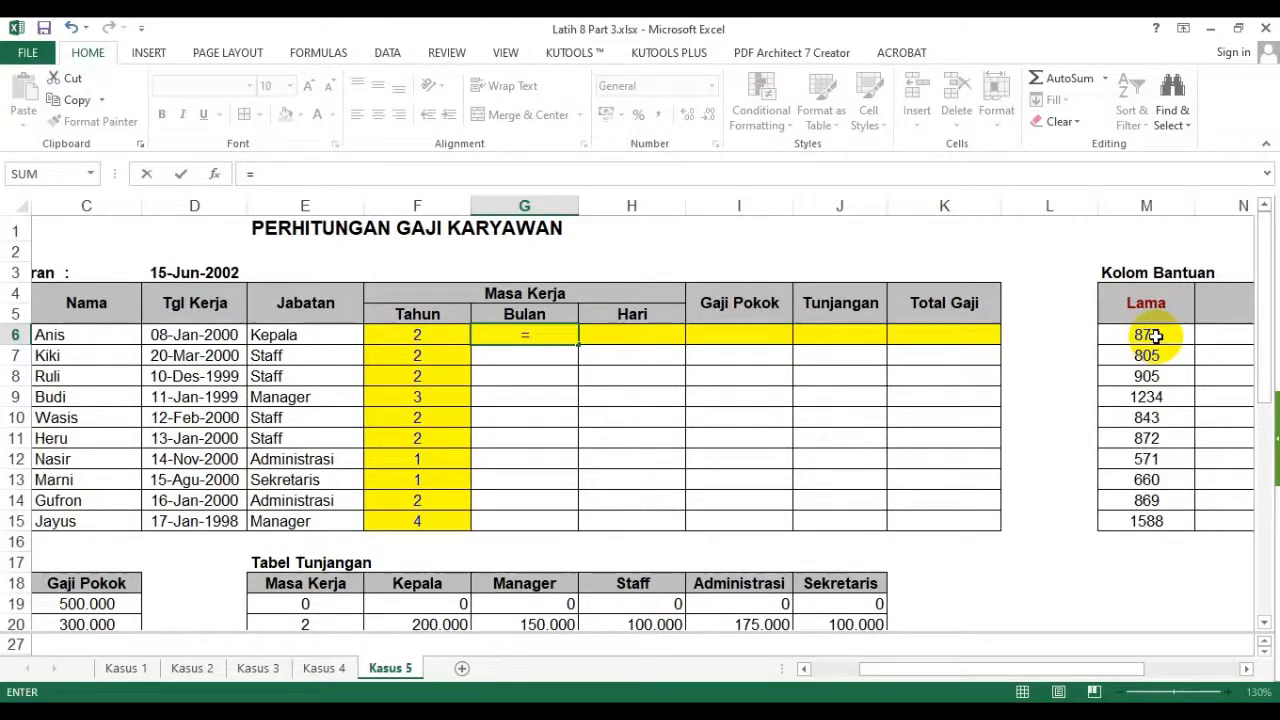
type("m")
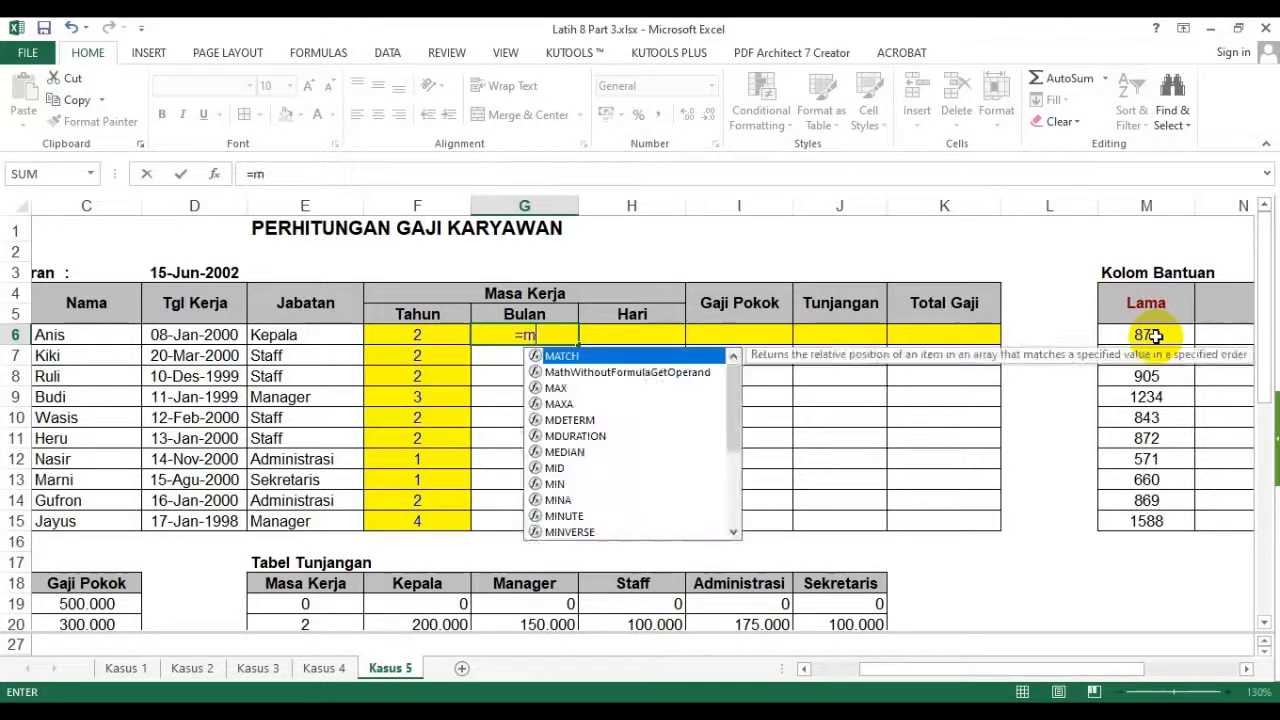
type("od(")
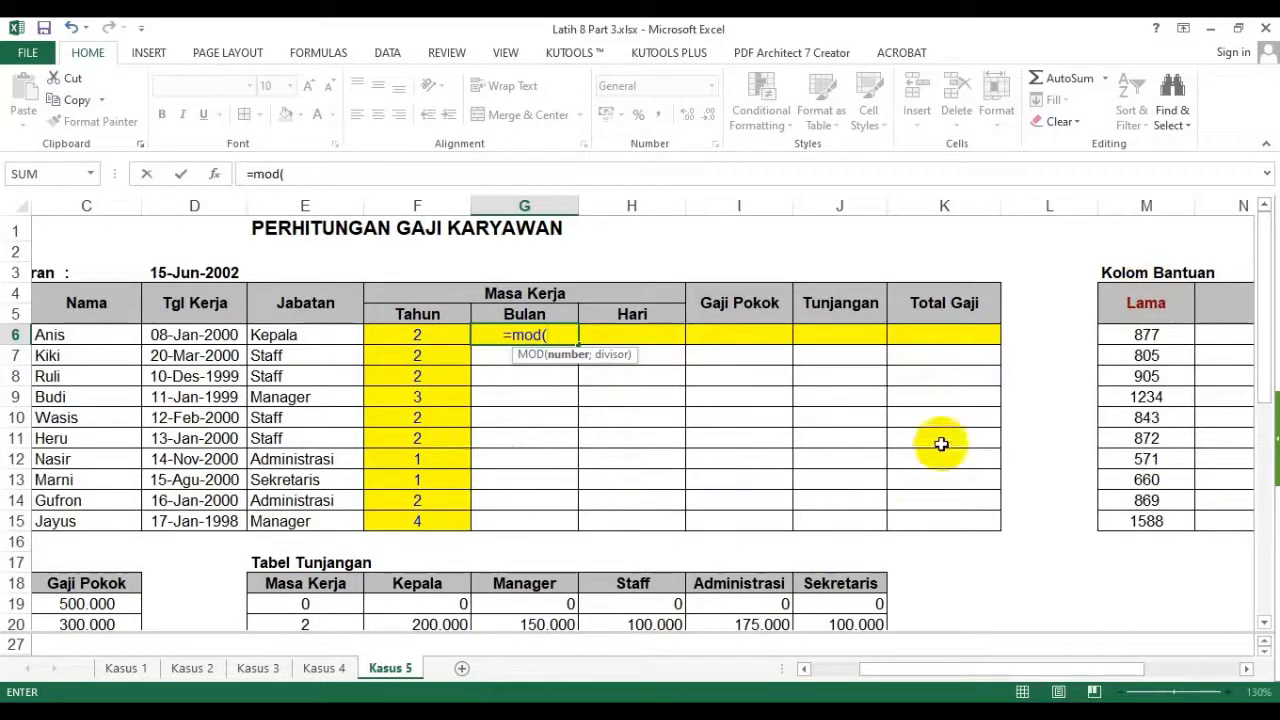
left_click(1138, 335)
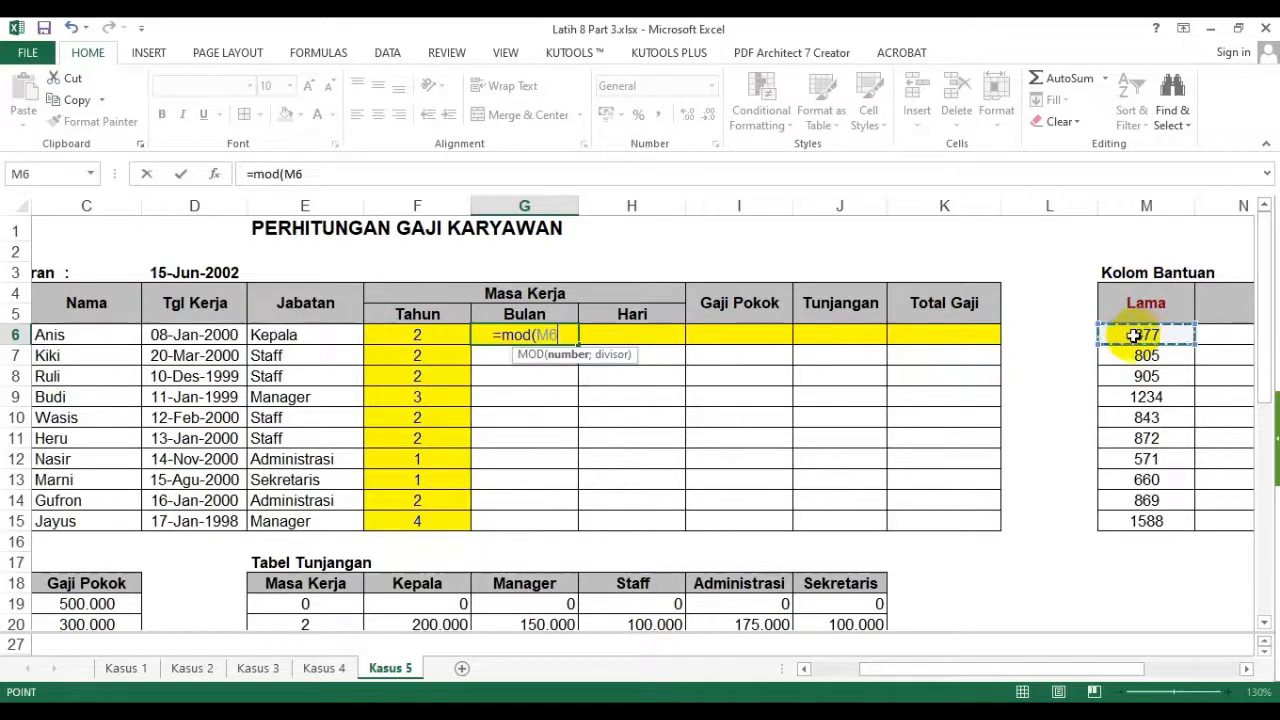
type(";360")
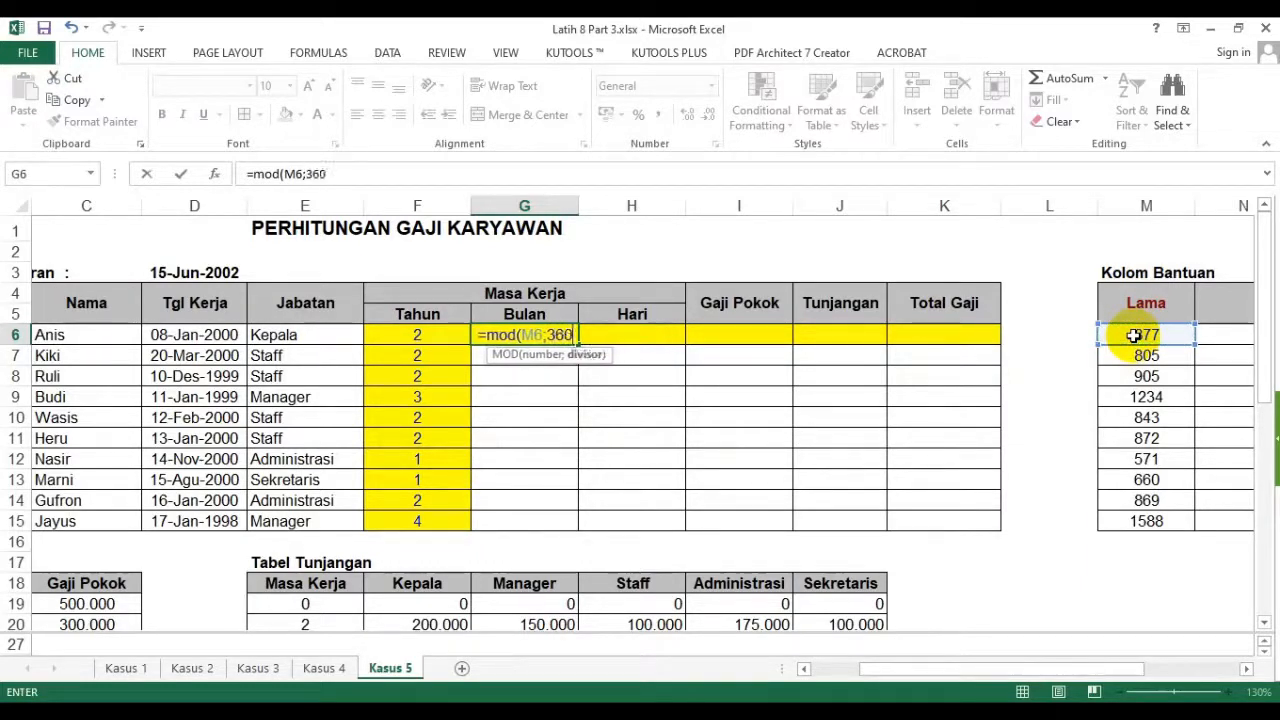
type(")")
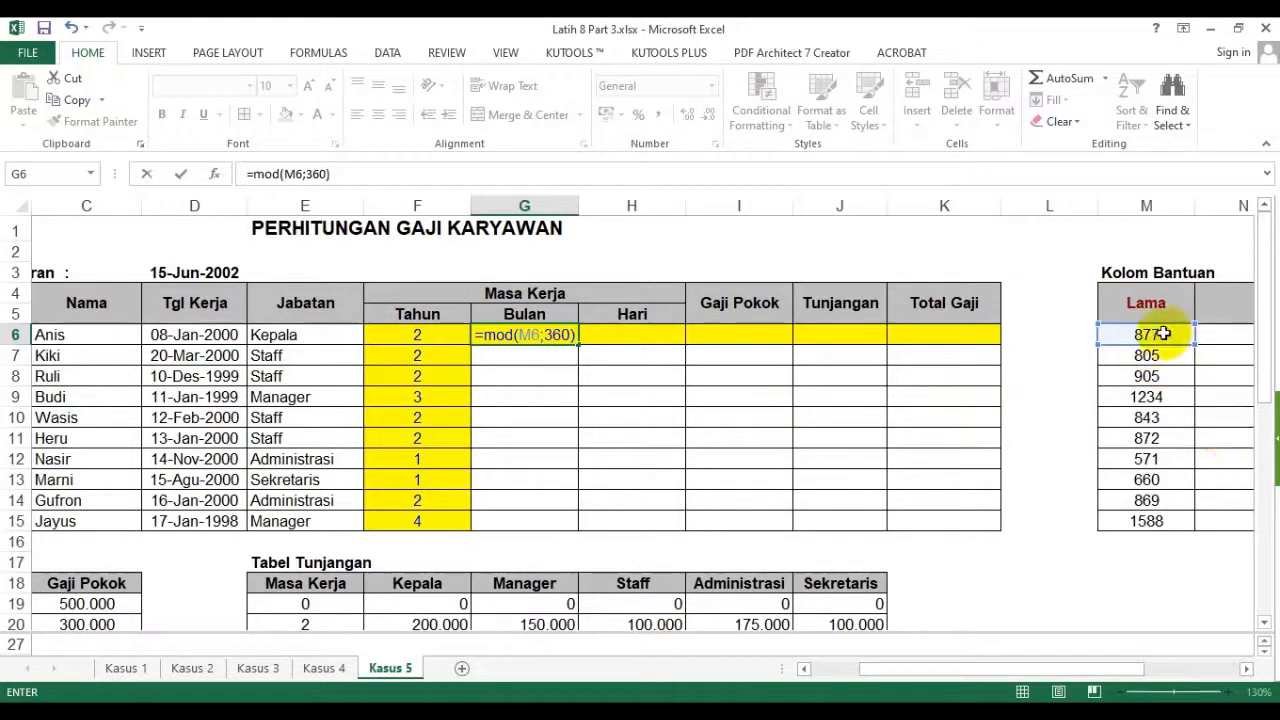
key("Escape")
- Review the Tahun formula in F6 and its reference to the Lama column, along with the empty Bulan cells
left_click(440, 333)
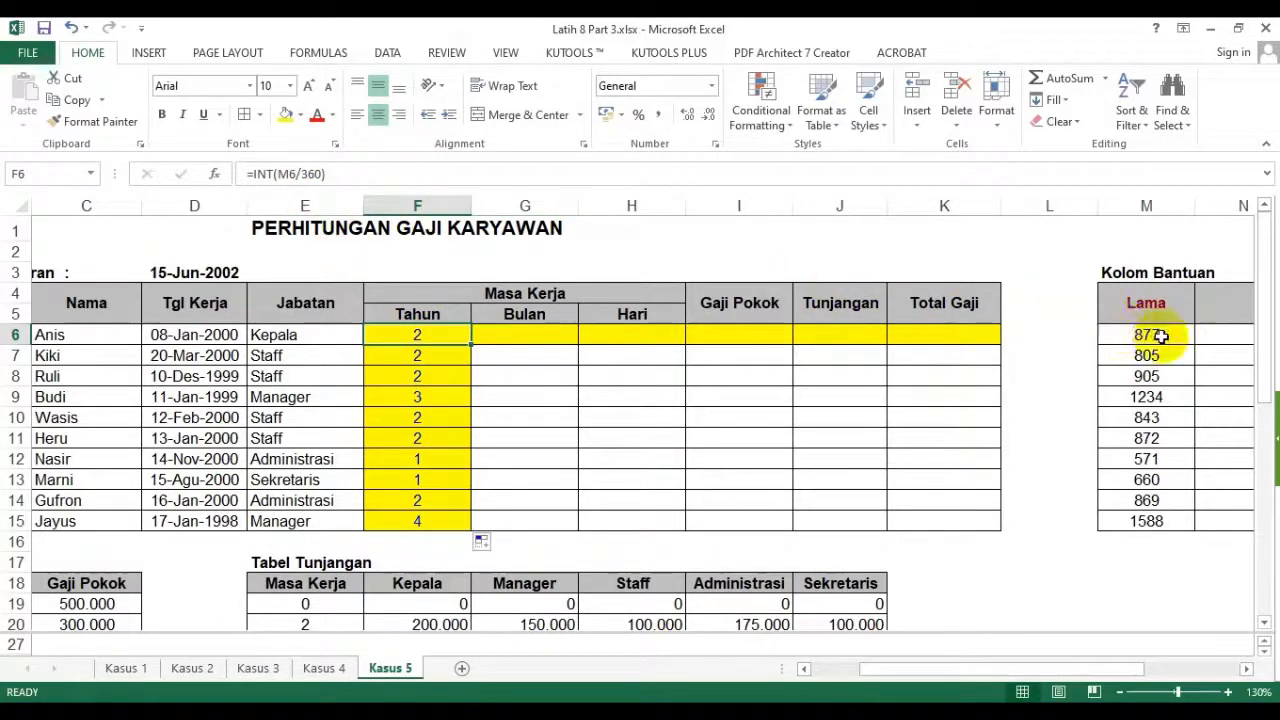
double_click(460, 334)
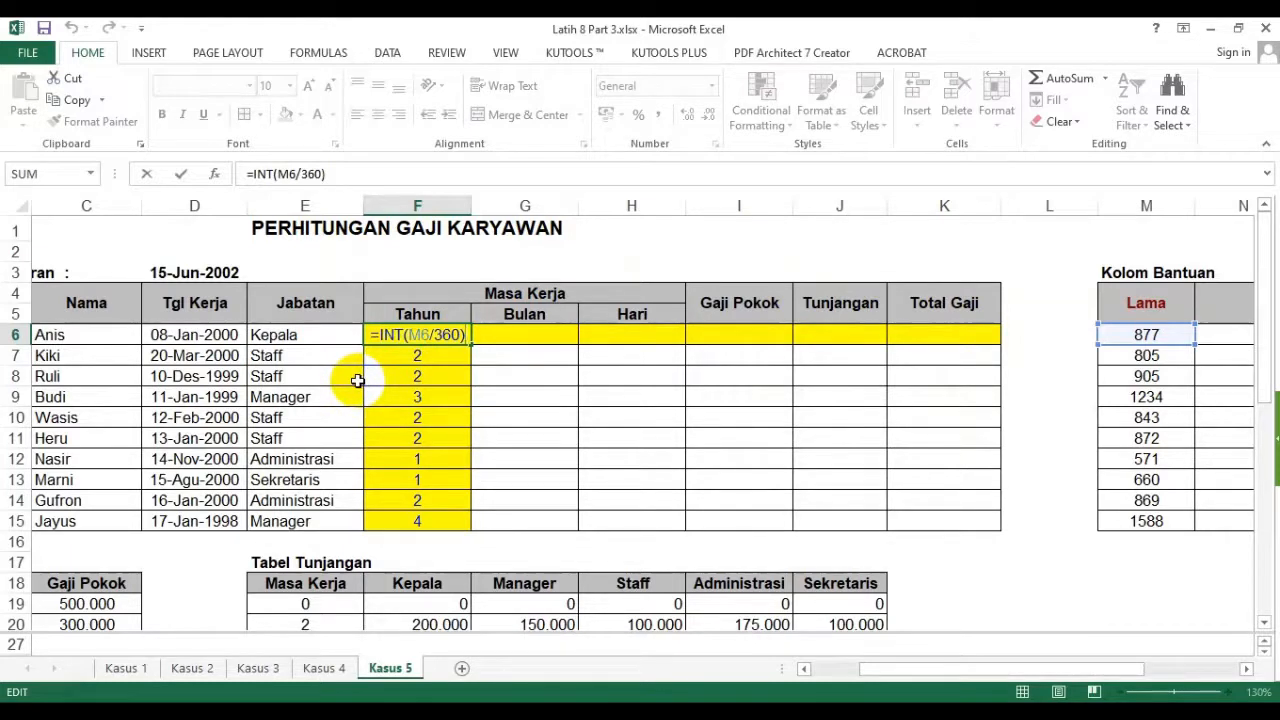
key("Return")
left_click_drag(520, 337, 531, 533)
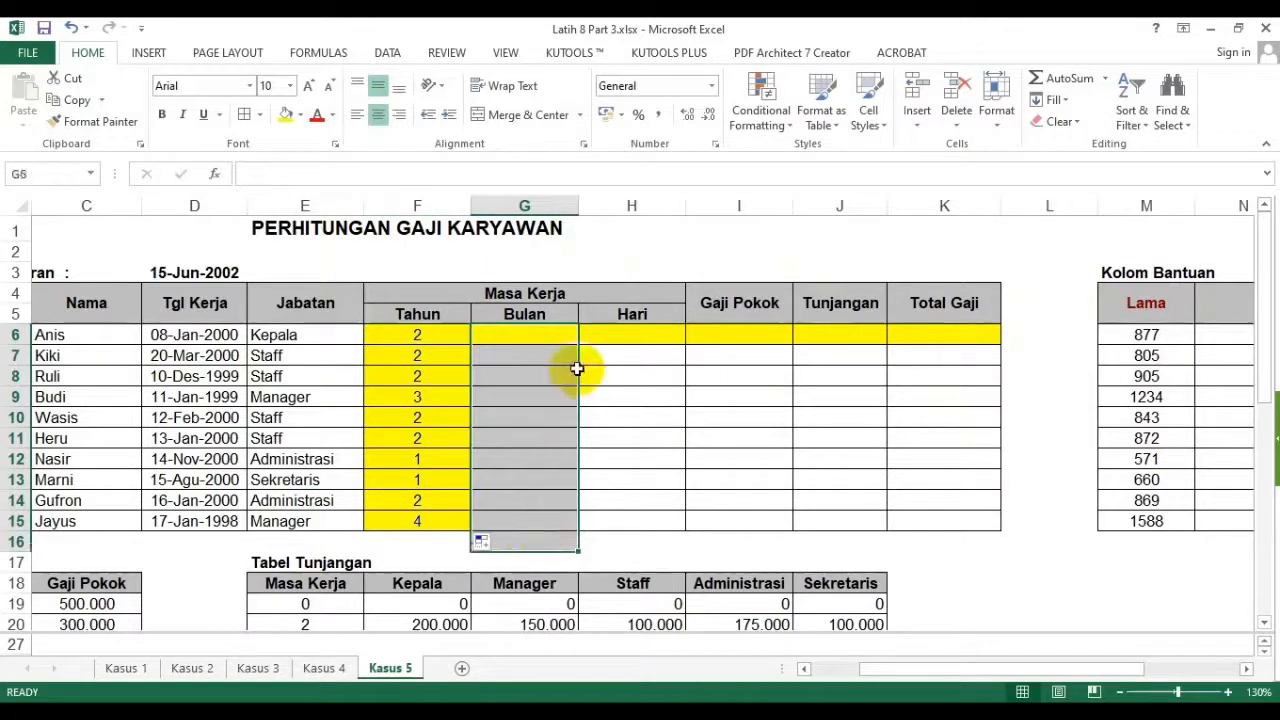
- Enter =MOD(M6;360) in G6 to get the days left over after whole years for the first employee
left_click(547, 333)
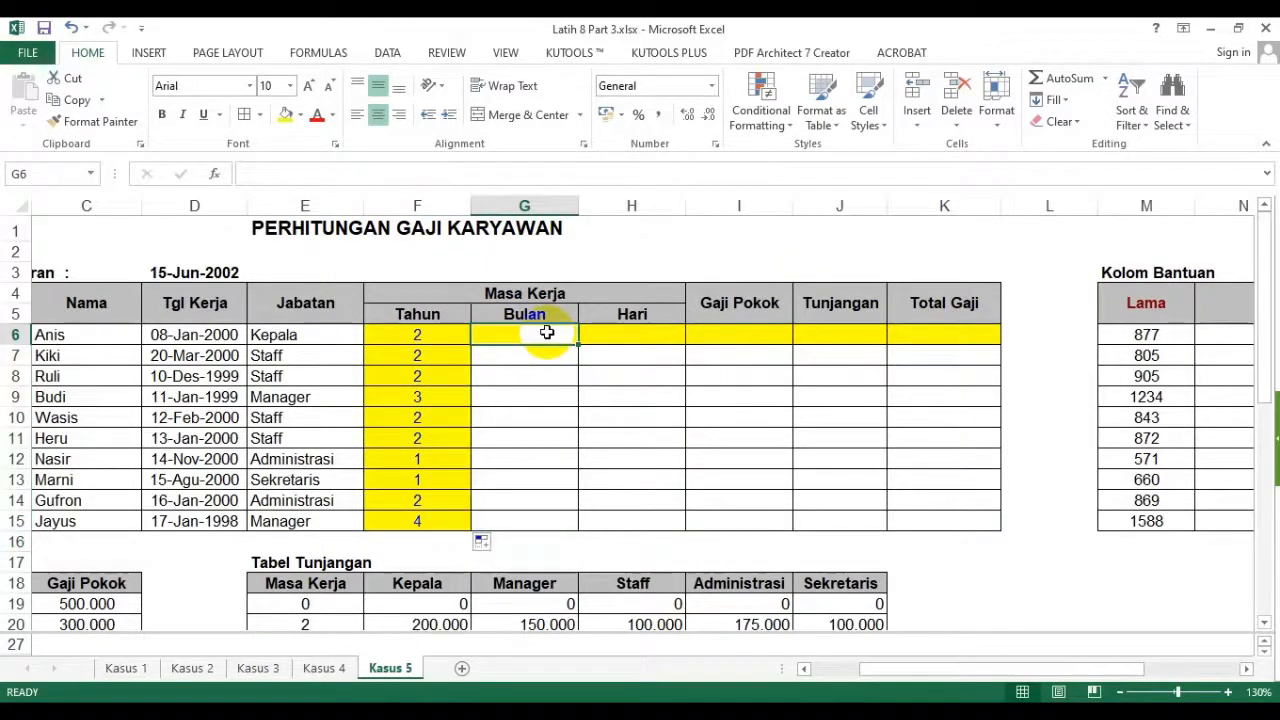
type("=mod(")
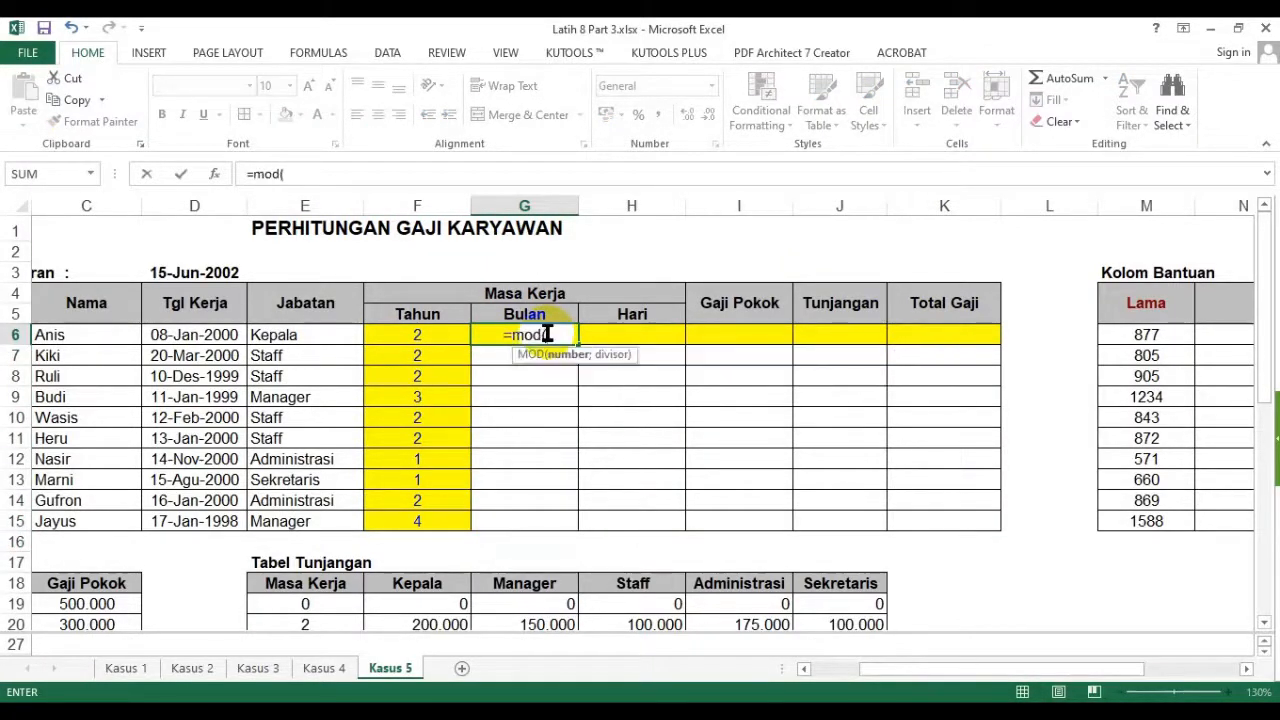
left_click(1141, 336)
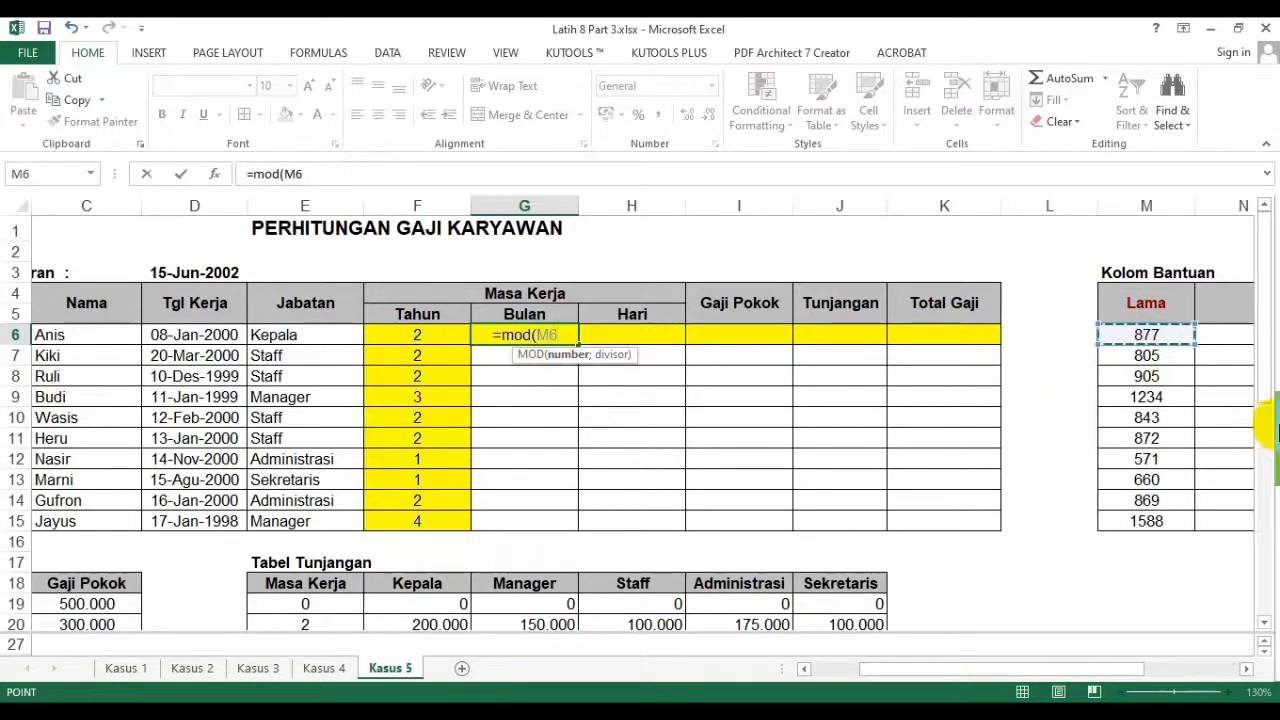
type(";360)")
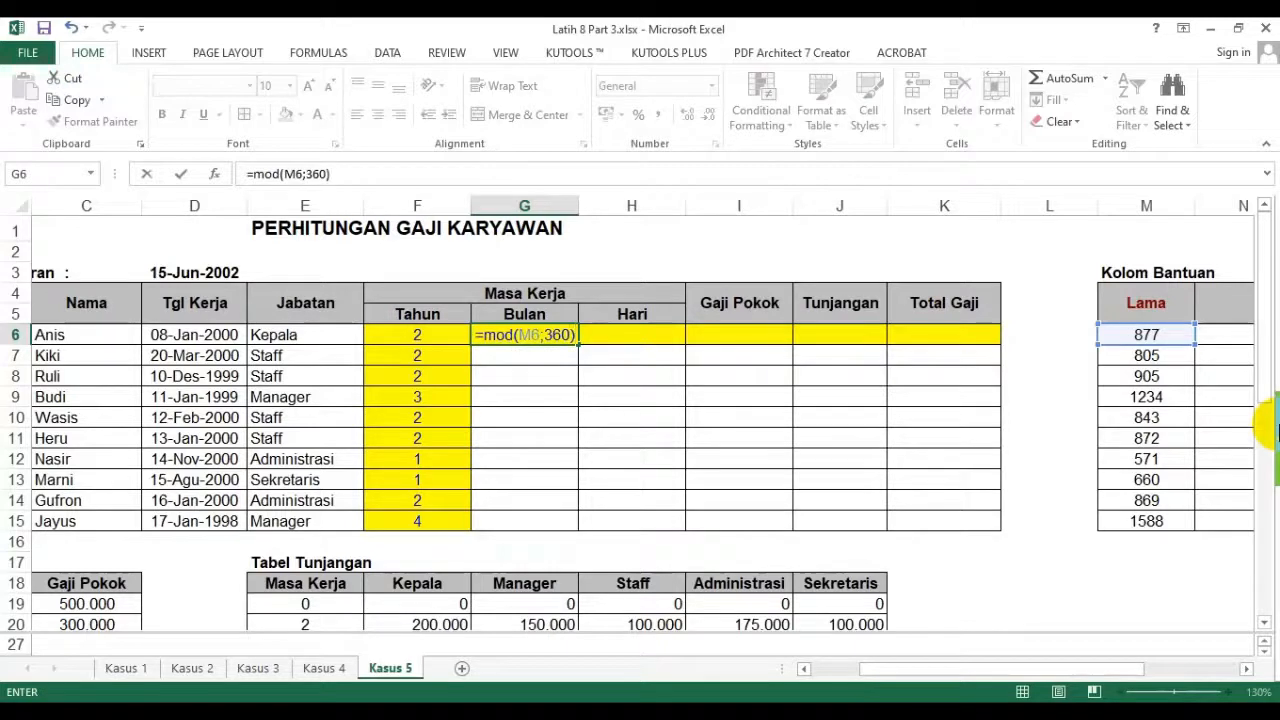
key("Return")
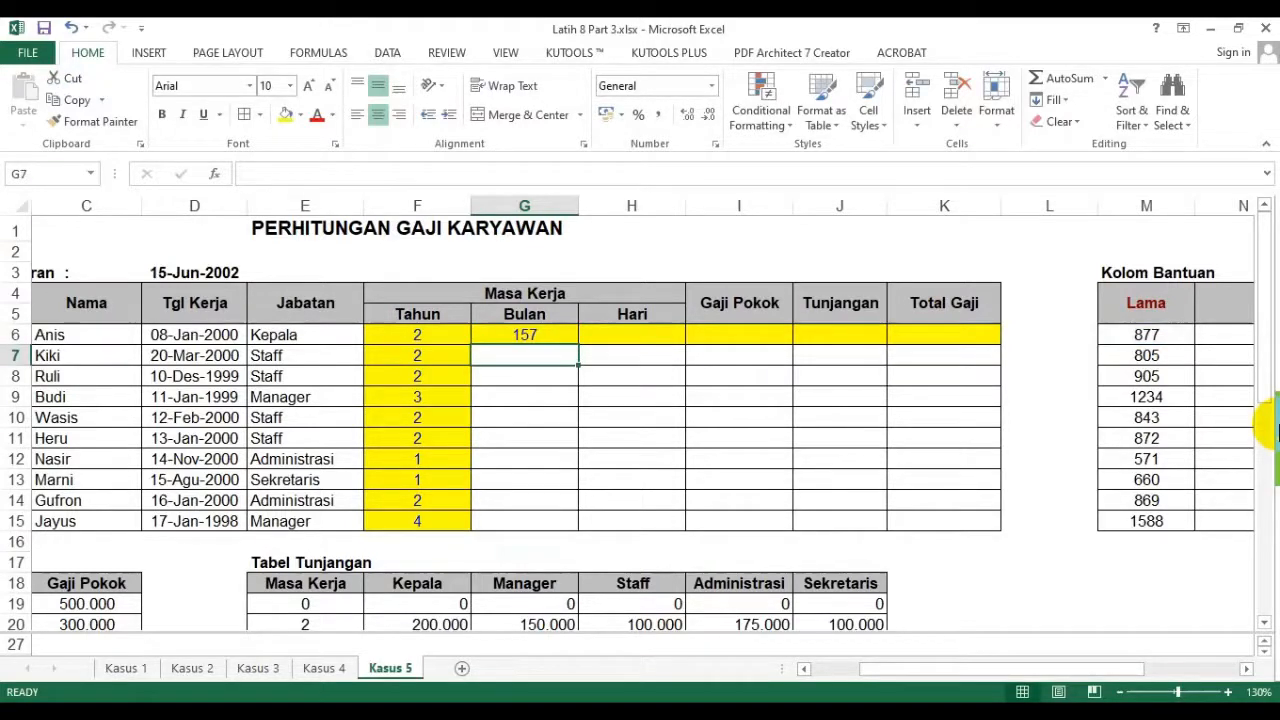
- Copy the MOD formula and yellow fill from G6 down the Bulan column through G15 and check the remainders
left_click(545, 336)
left_click_drag(577, 346, 563, 522)
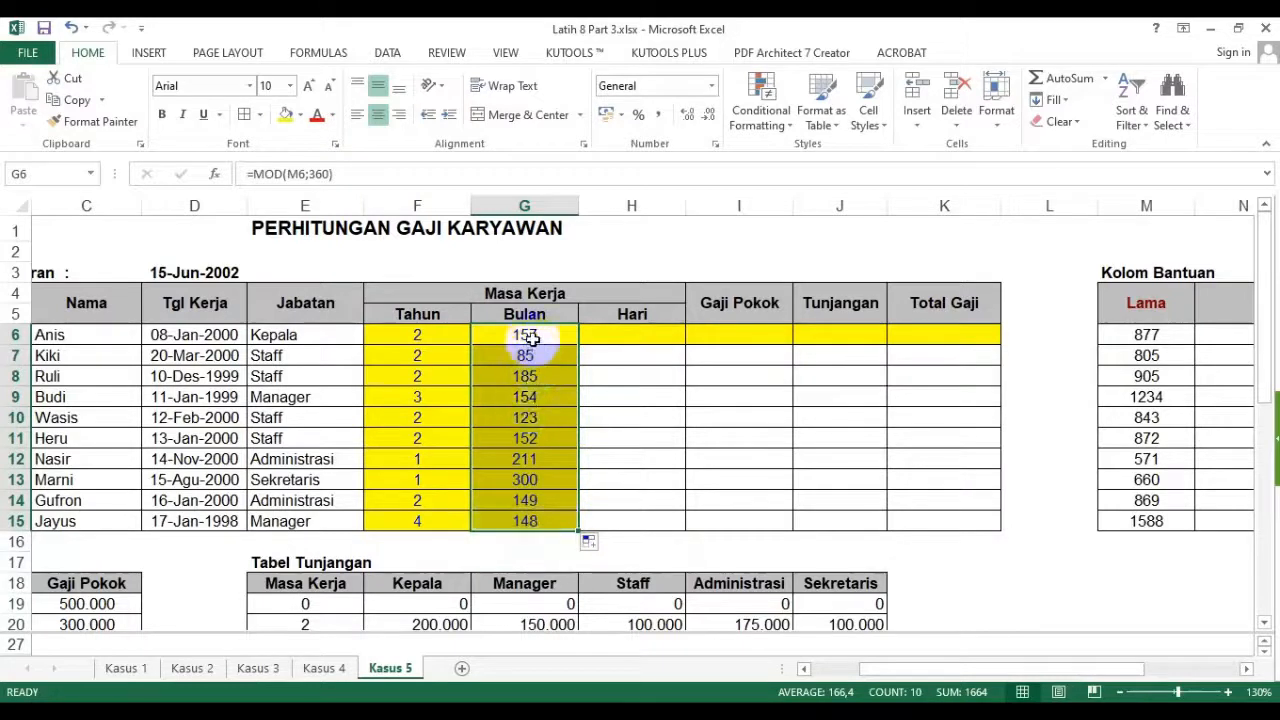
left_click_drag(527, 356, 552, 517)
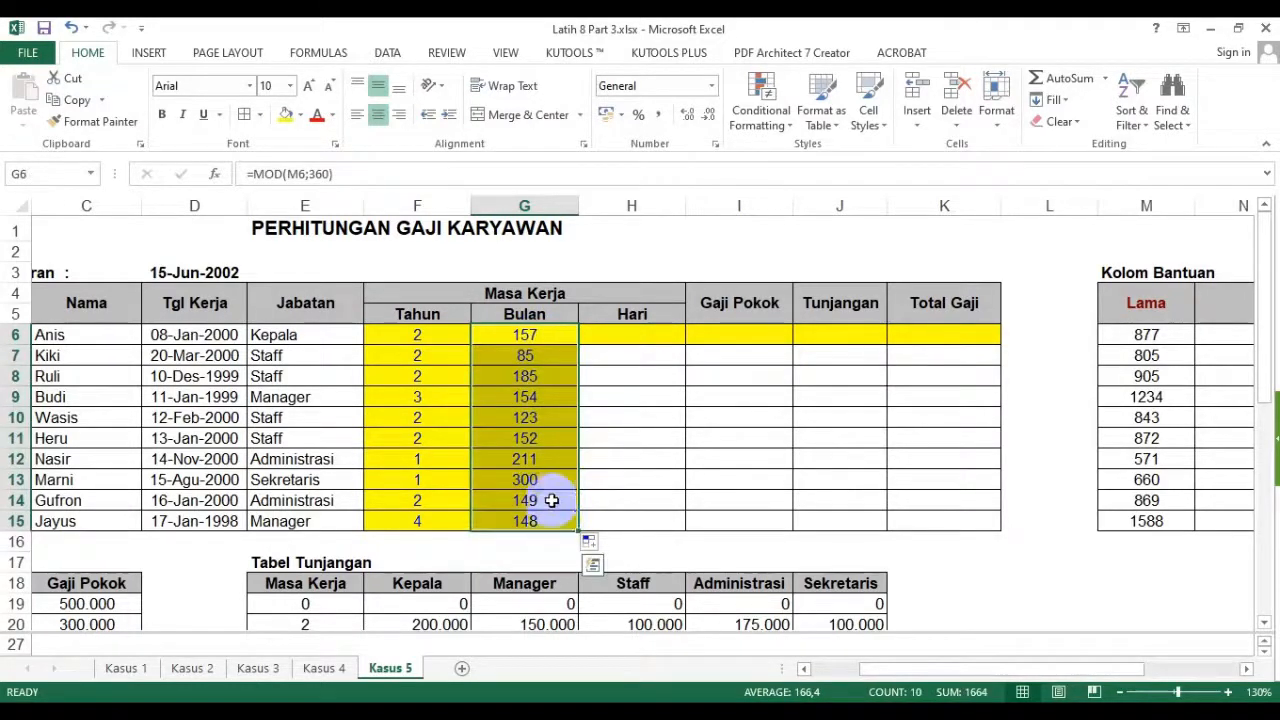
- Review the Lama, Tahun and Bulan columns and undo the last fill of the Bulan formula
left_click_drag(1150, 336, 1172, 510)
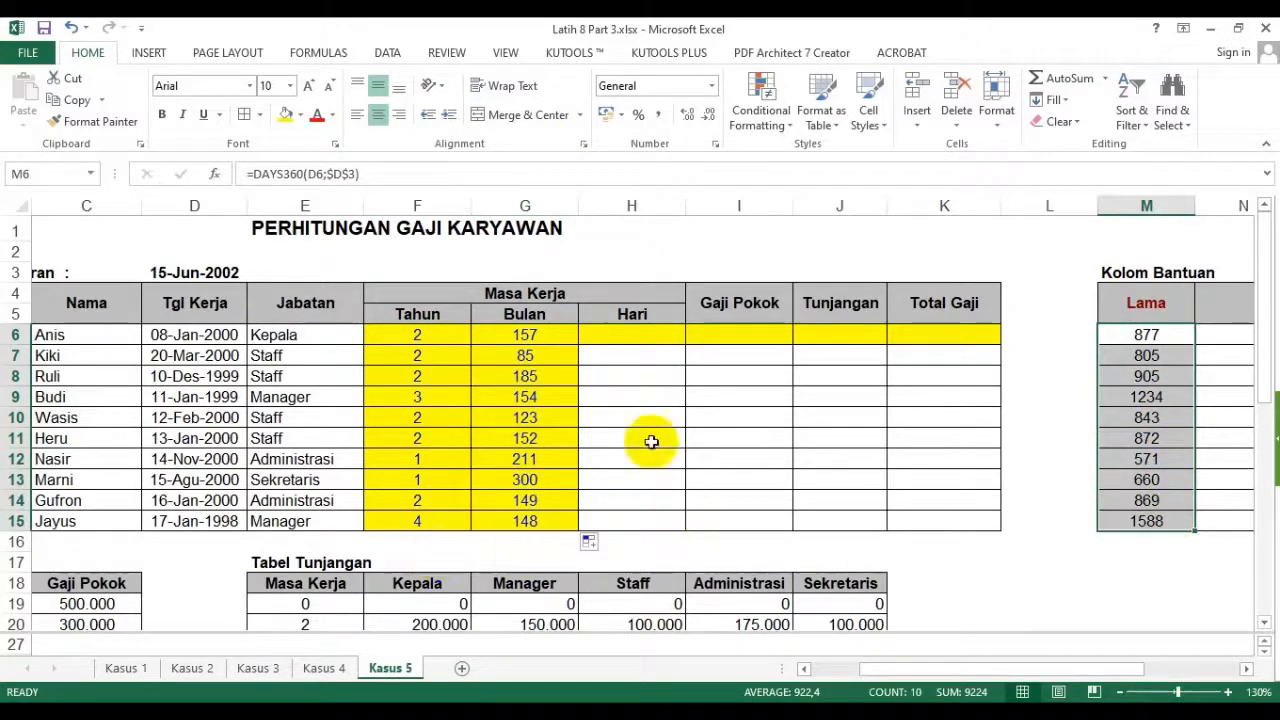
left_click_drag(423, 362, 424, 513)
left_click_drag(552, 337, 537, 517)
left_click(551, 341)
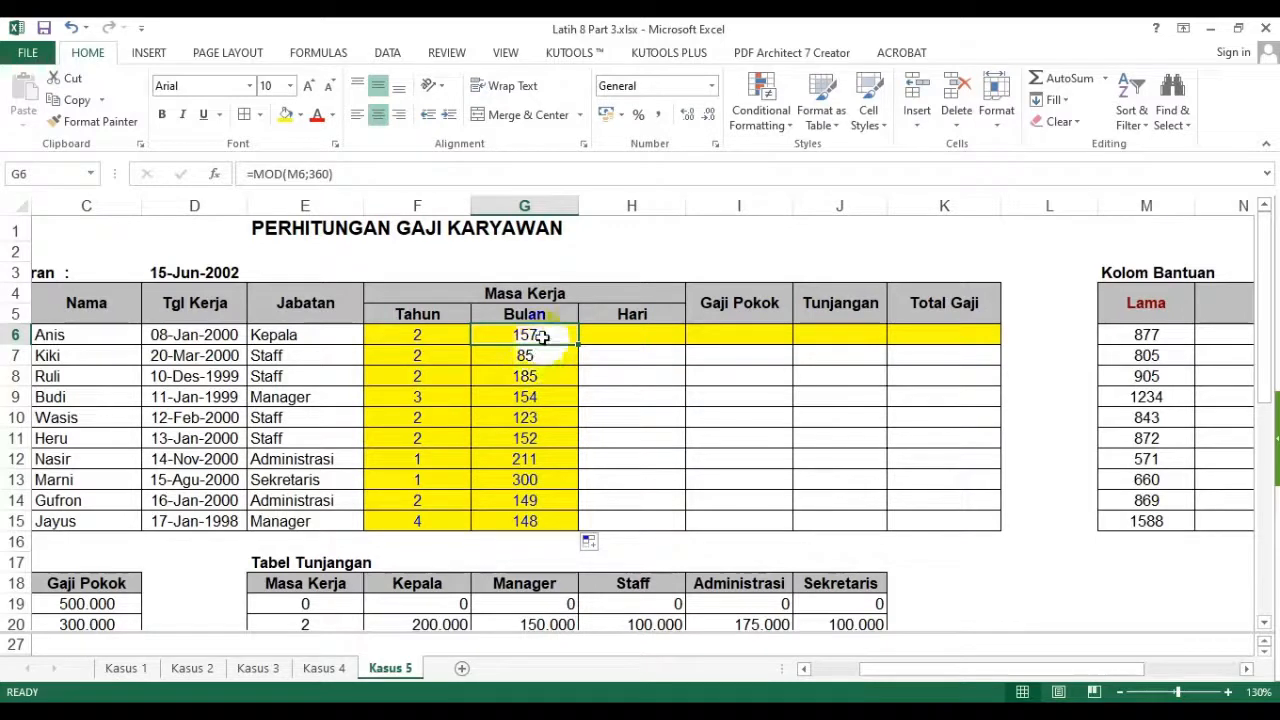
left_click_drag(557, 337, 530, 525)
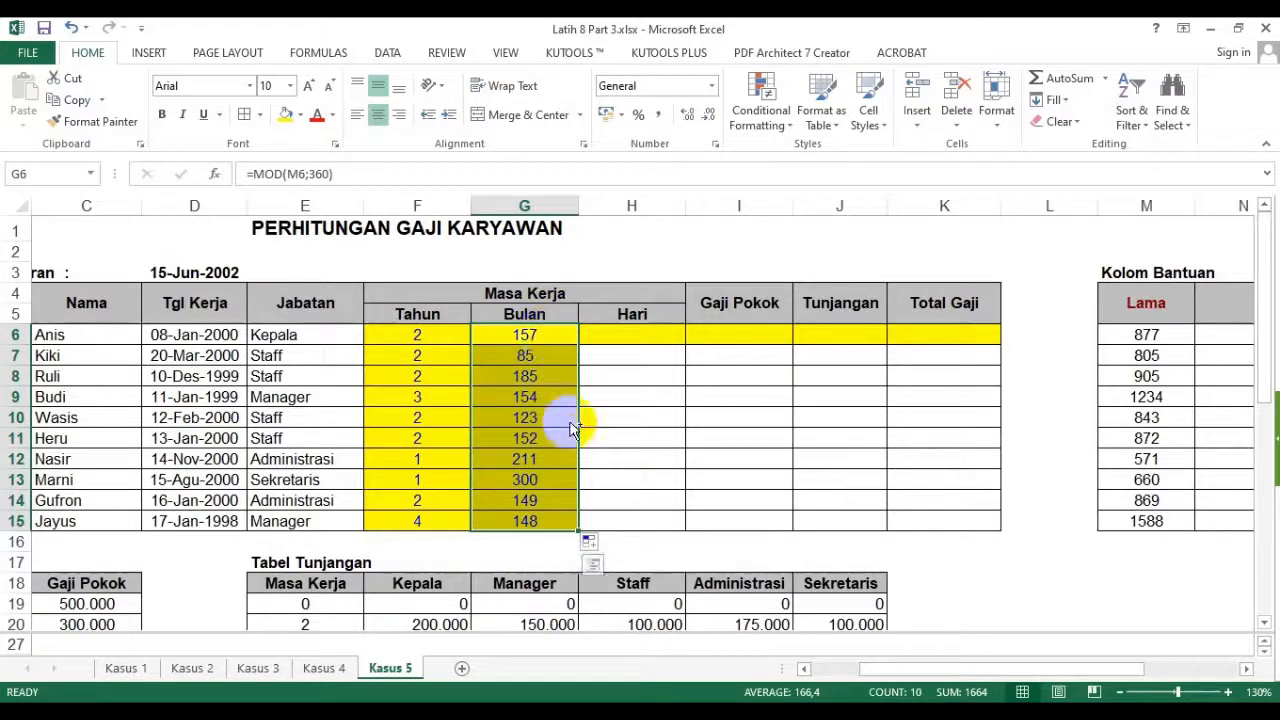
key("ctrl+z")
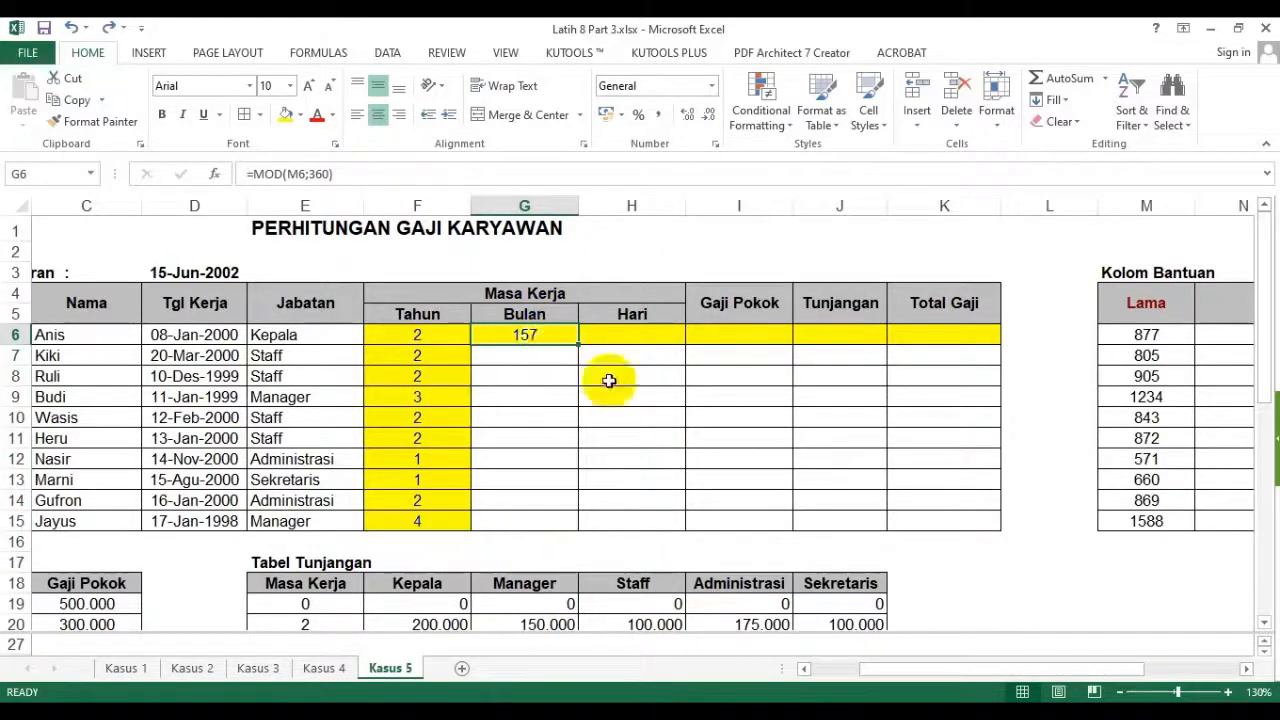
- Extend the Bulan formula in G6 with a division by 30, giving =MOD(M6;360)/30
key("F2")
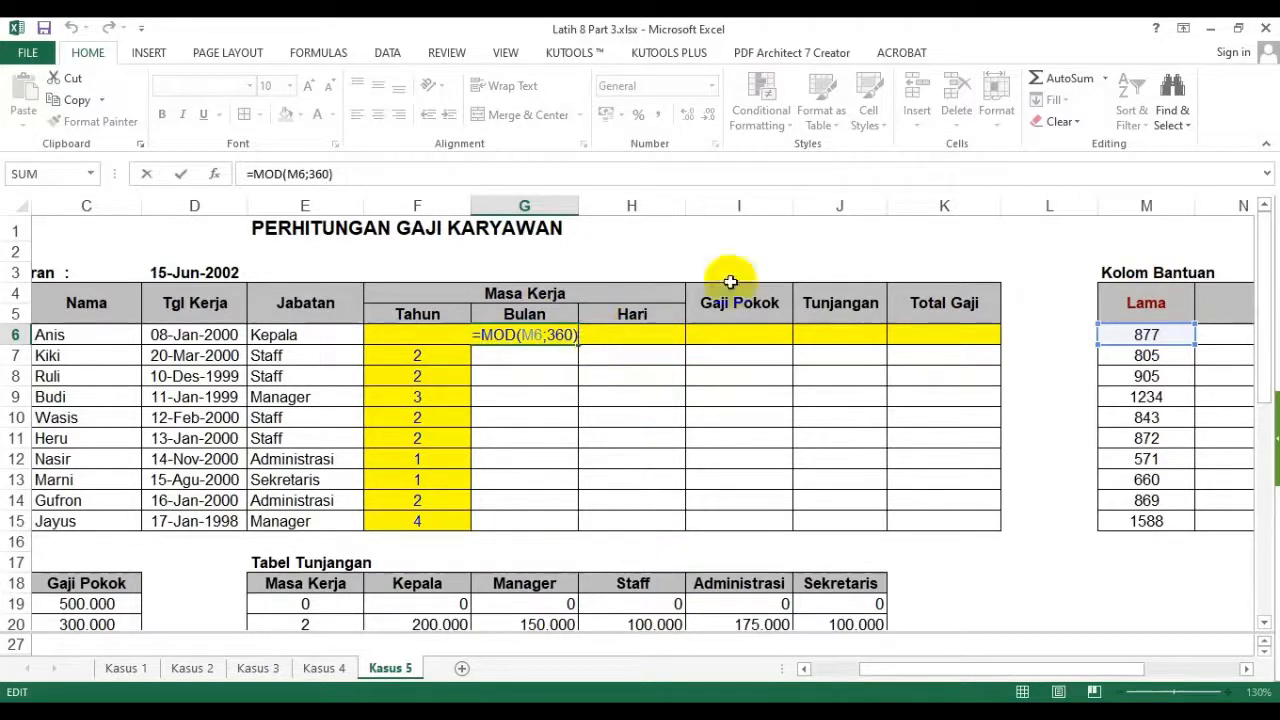
type("/30")
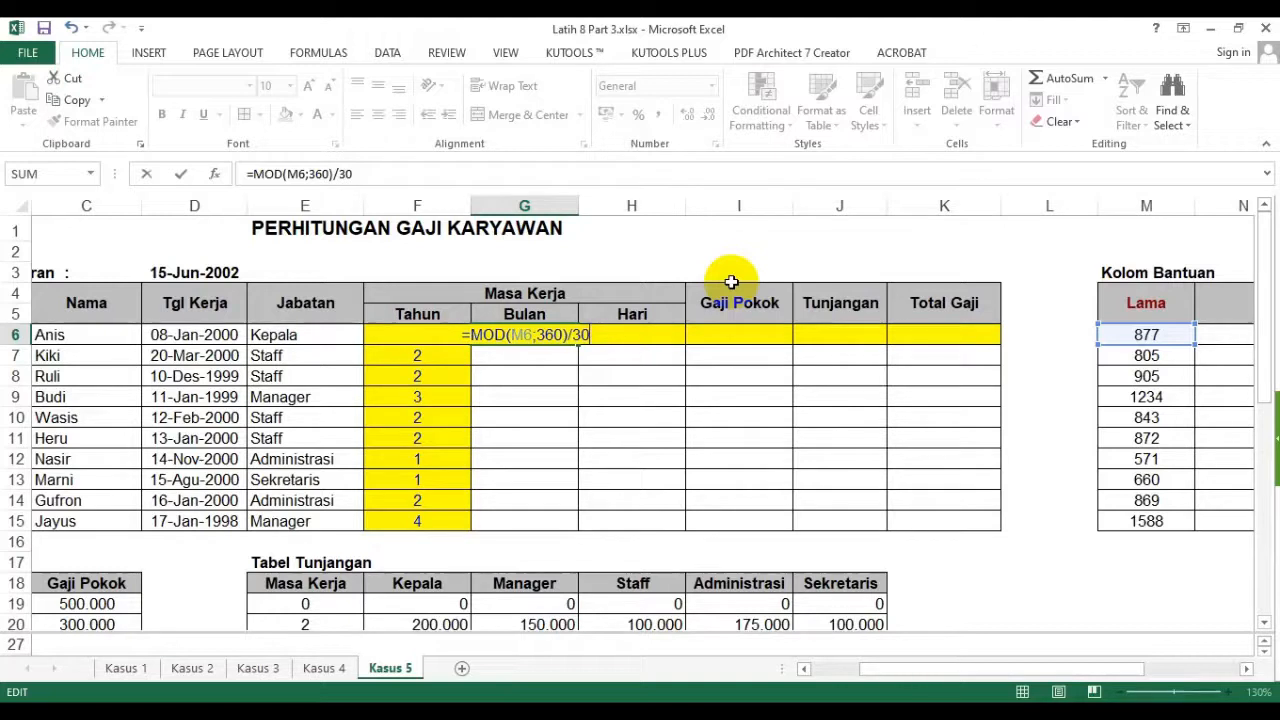
key("Return")
- Try filling the G6 formula down the Bulan column to row 15, and undo the fill
left_click(535, 335)
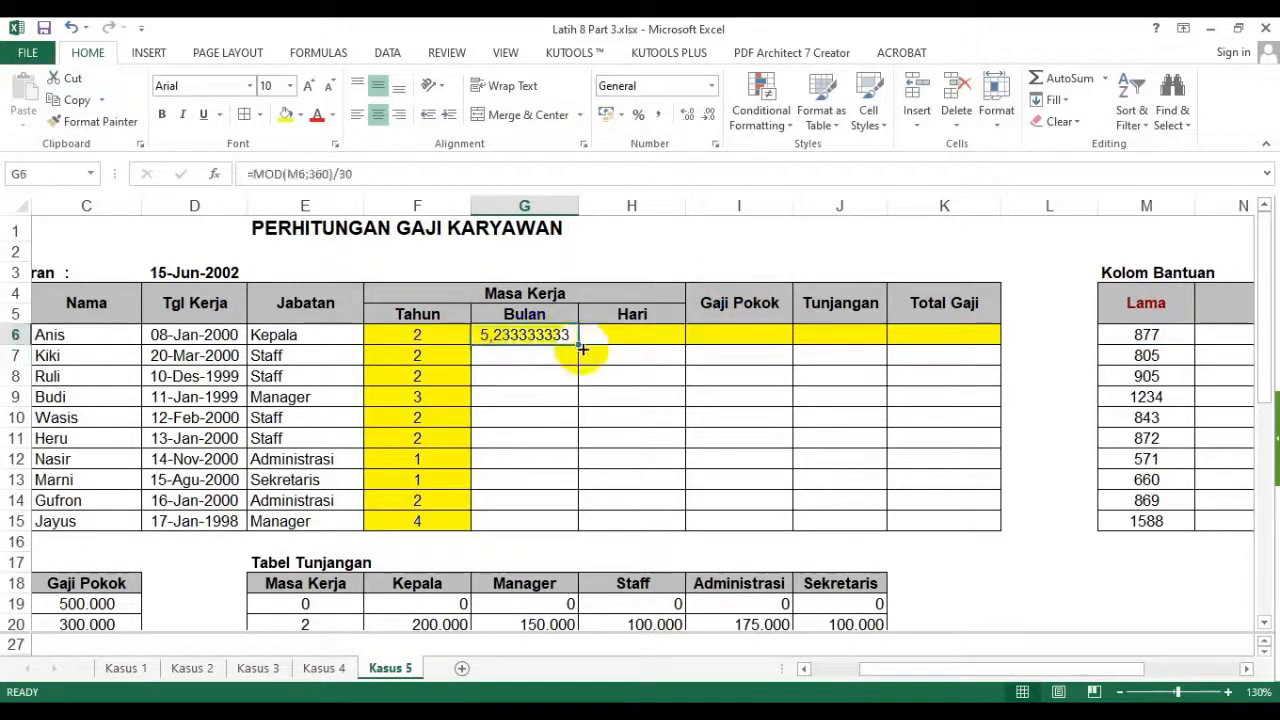
left_click_drag(577, 345, 568, 527)
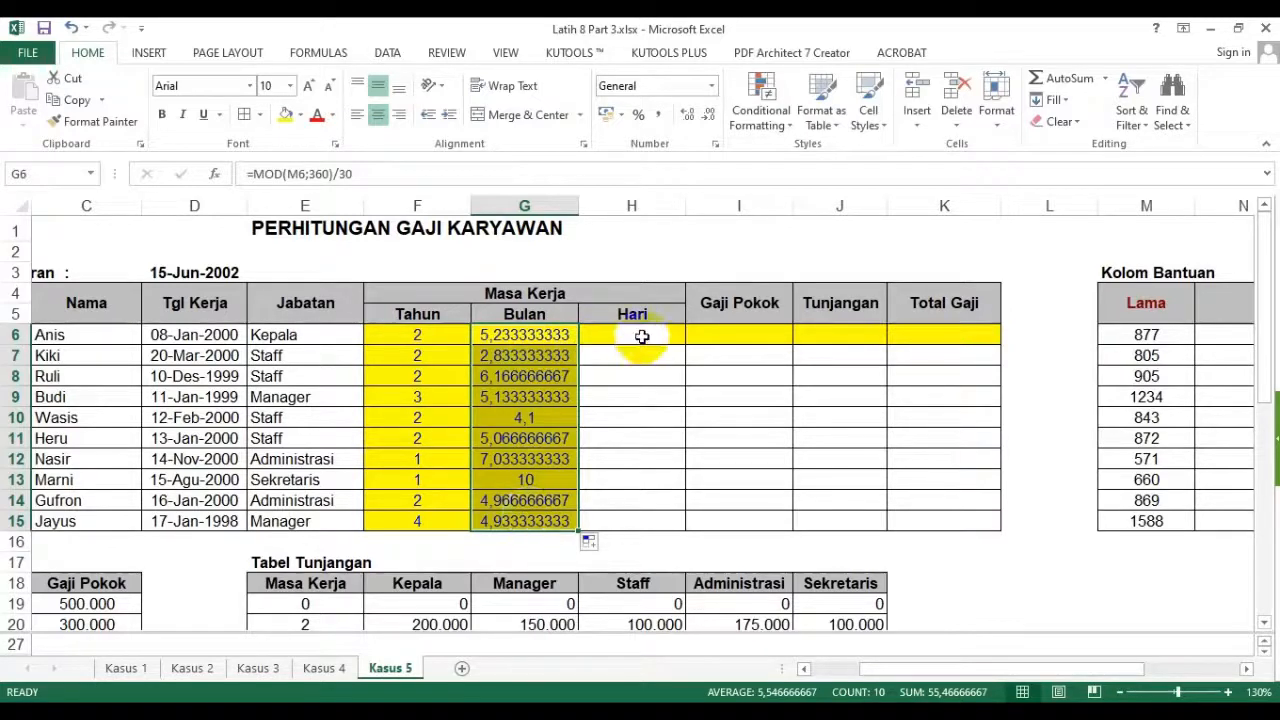
left_click_drag(646, 334, 640, 482)
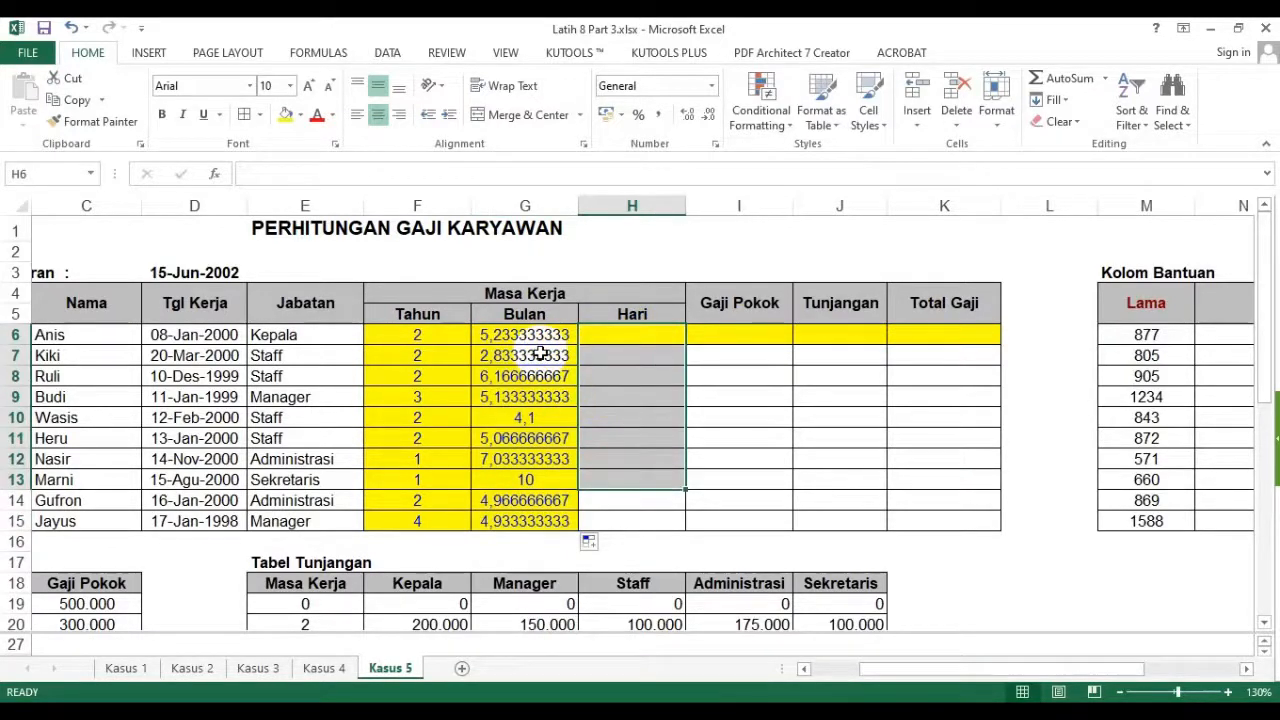
key("ctrl+z")
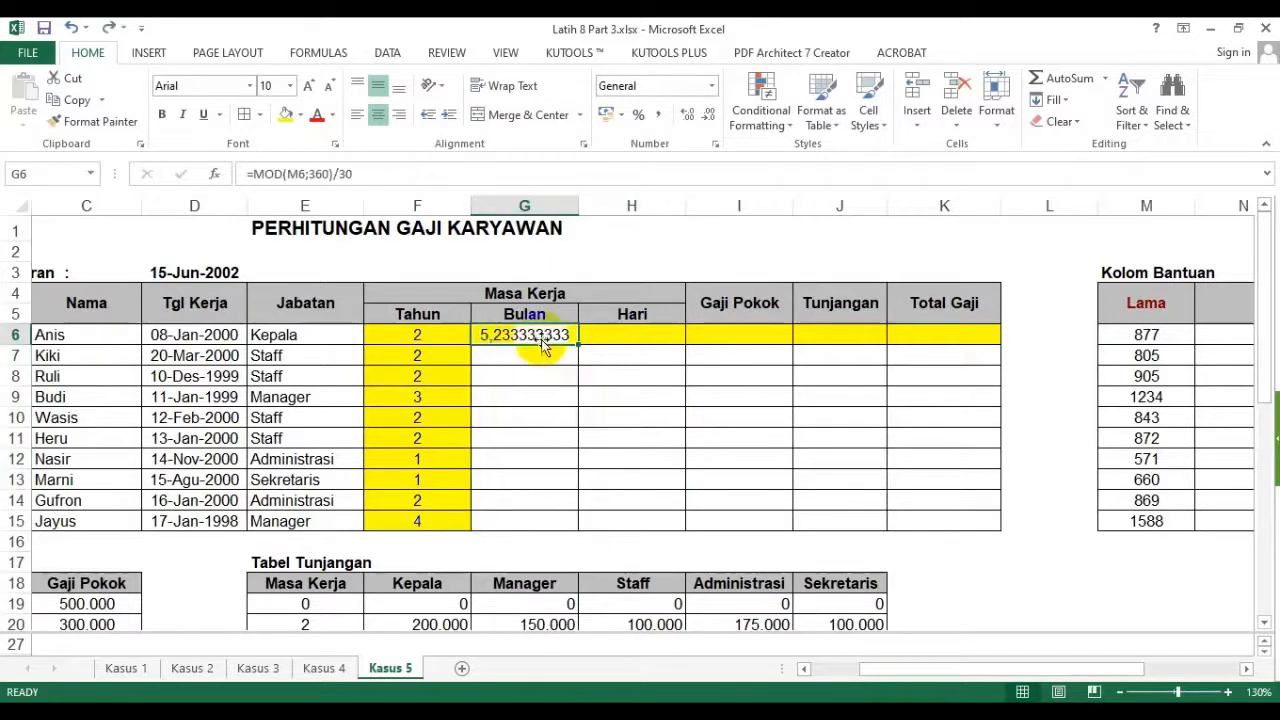
- Wrap the G6 formula in INT as =INT(MOD(M6;360)/30) and fill it down the Bulan column to row 15
key("F2")
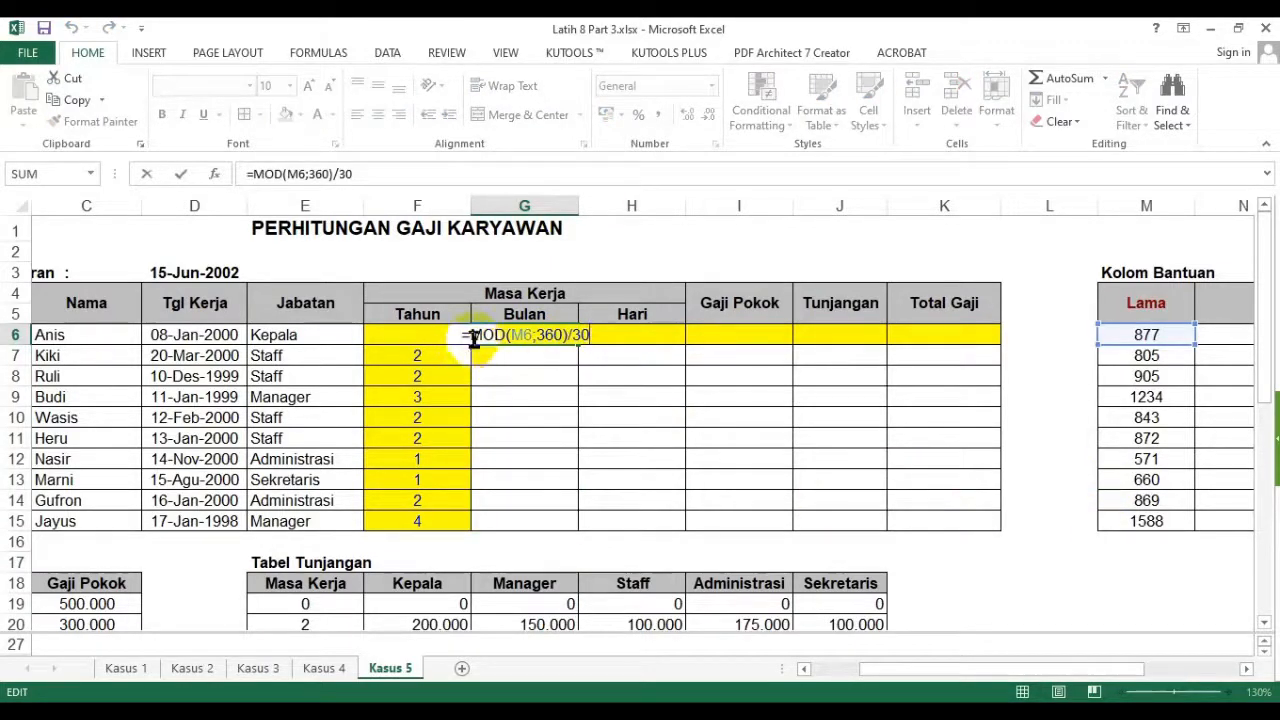
key("Home")
key("Right")
type("int(")
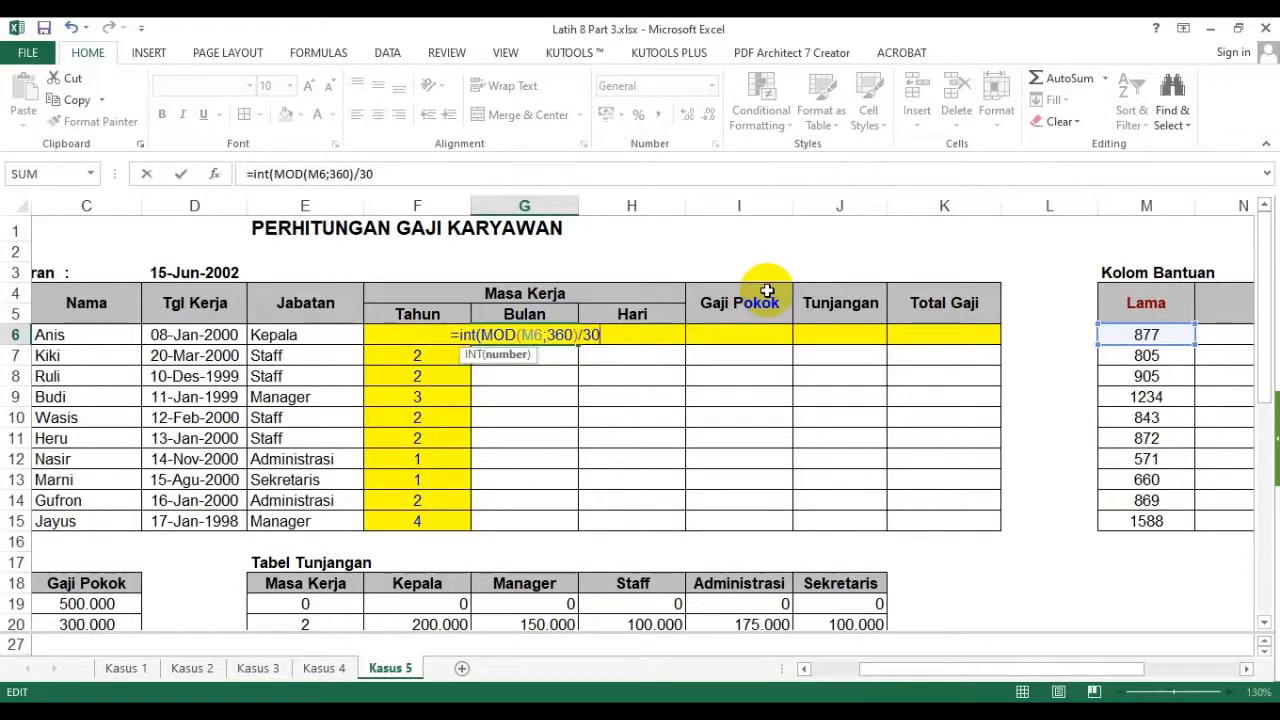
type(")")
key("Return")
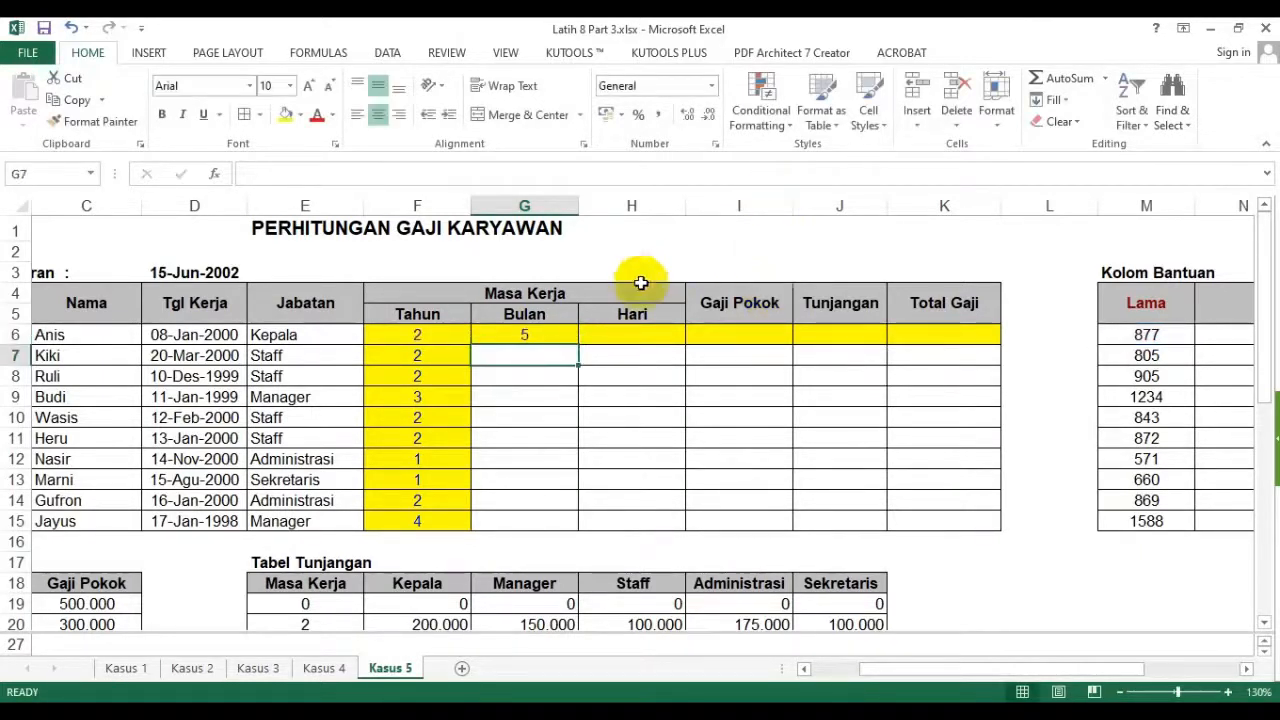
left_click(545, 336)
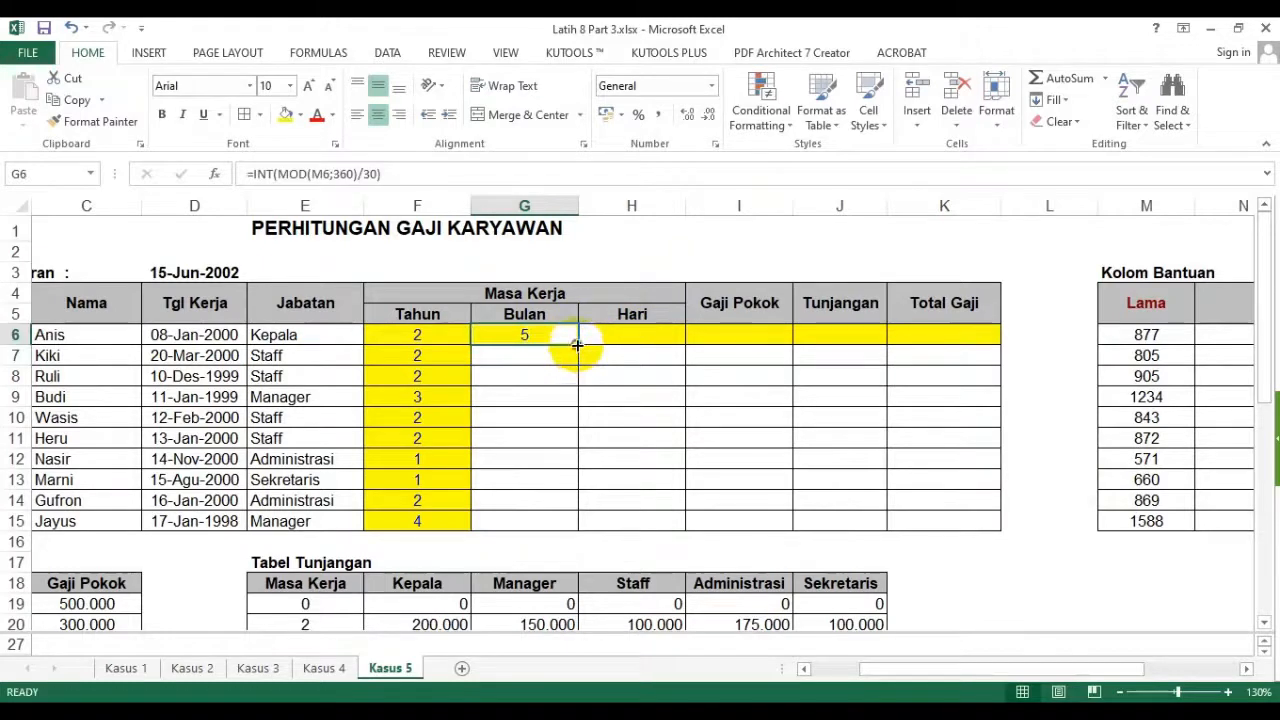
double_click(577, 344)
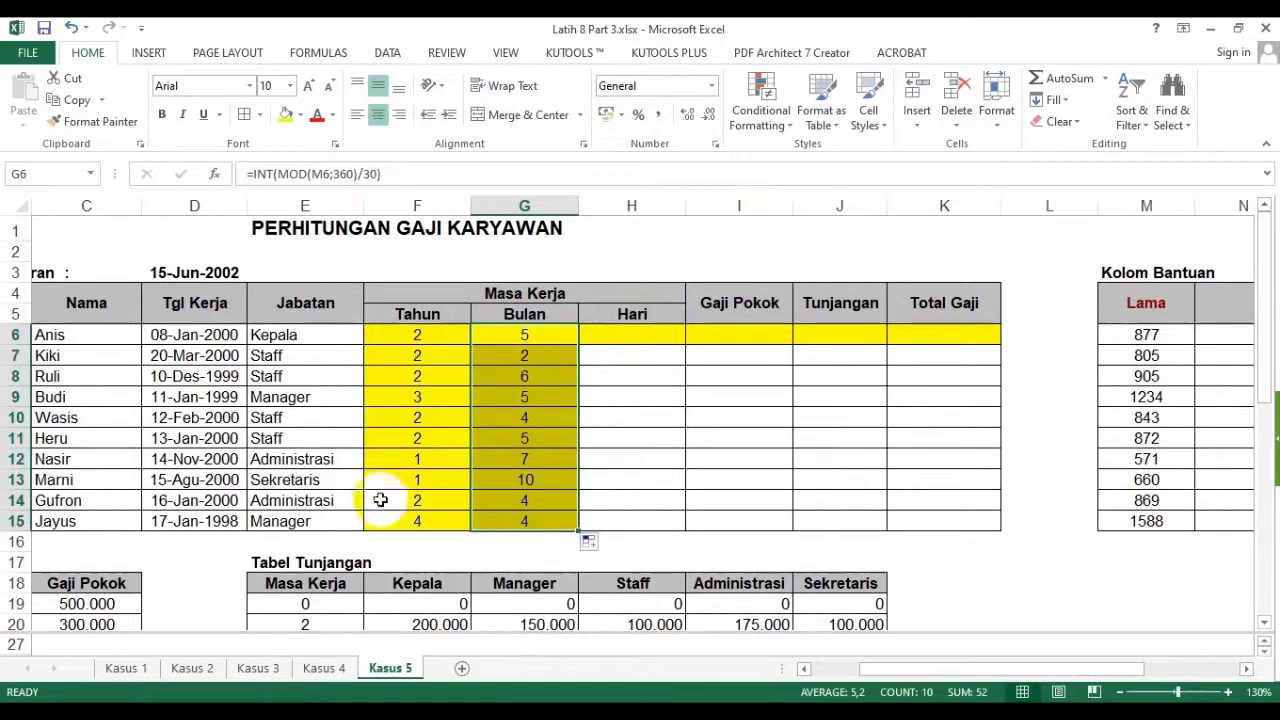
- Begin the Hari formula in H6 as =M6-(?)-(?), with question marks as placeholders for the two amounts to subtract
left_click(651, 335)
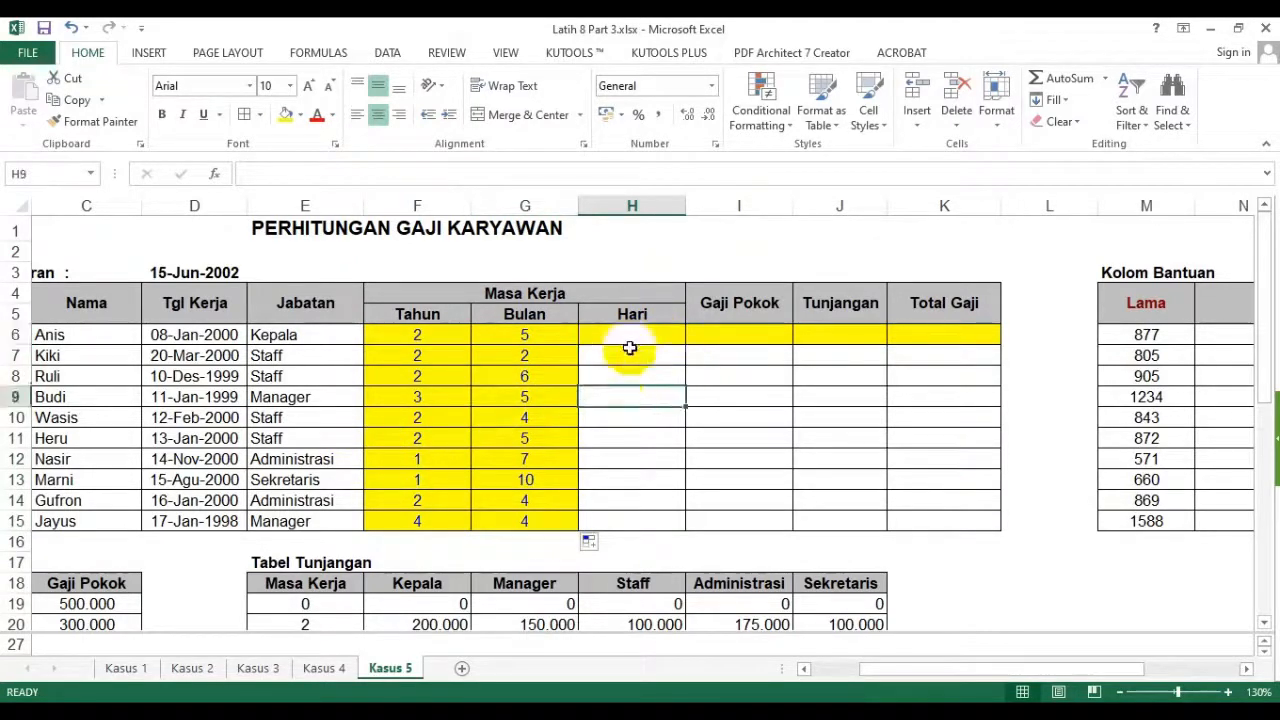
left_click_drag(1147, 329, 1183, 514)
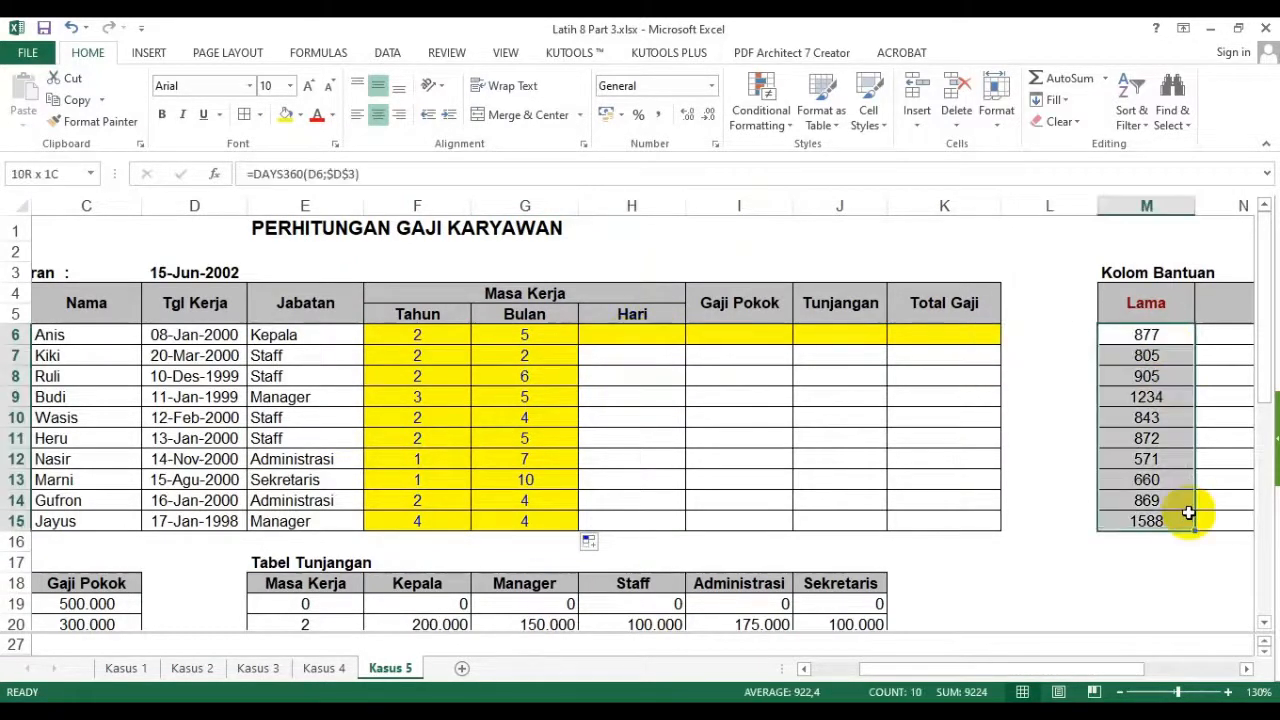
left_click_drag(405, 332, 464, 453)
left_click_drag(514, 357, 497, 453)
left_click(638, 334)
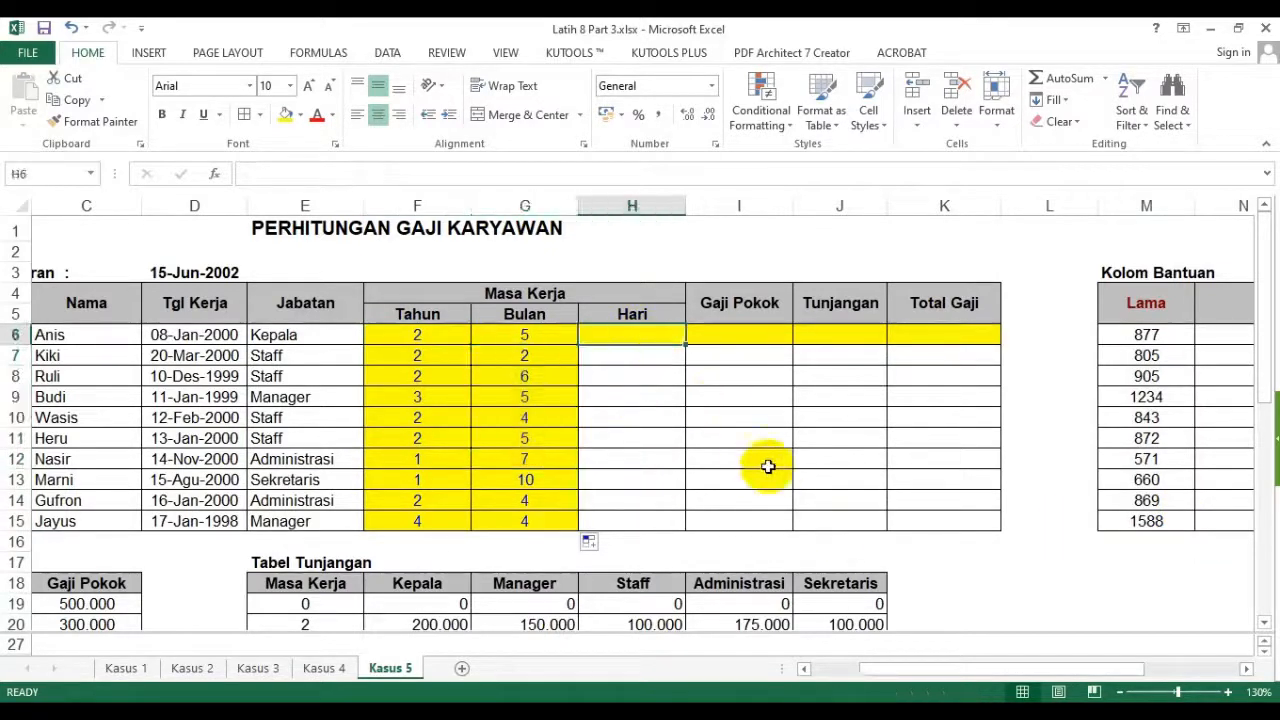
type("=")
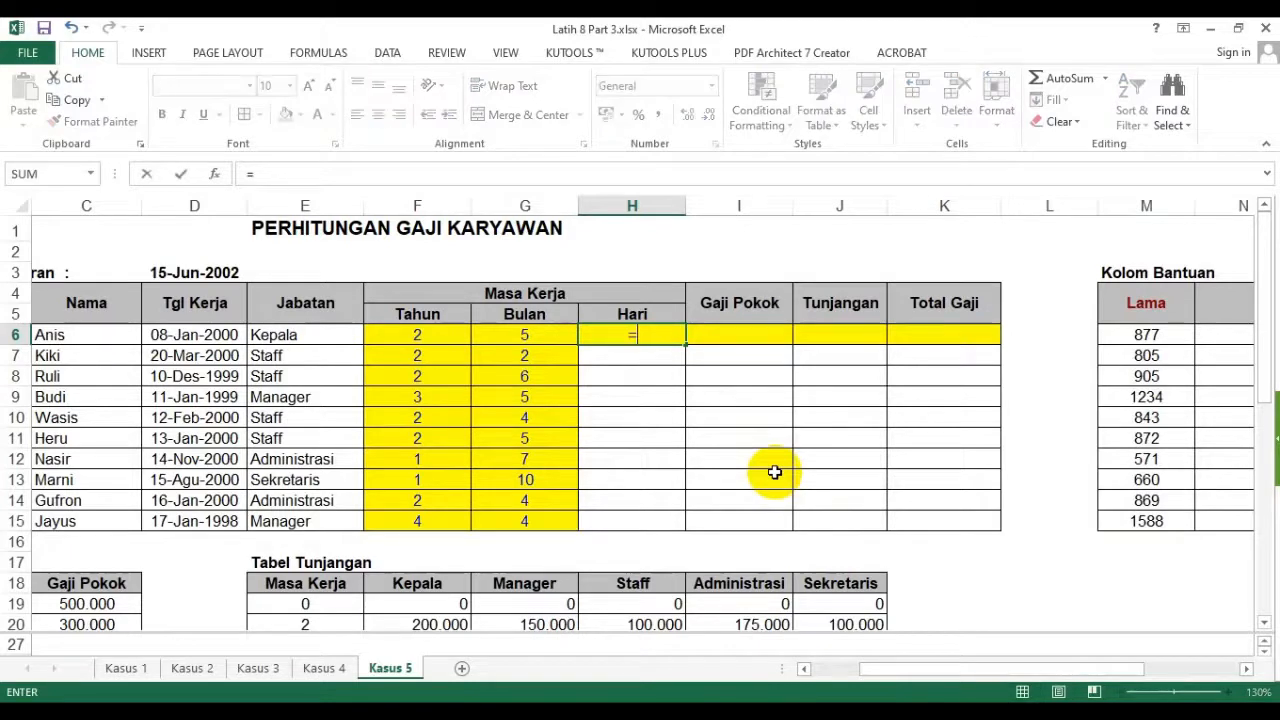
left_click(1133, 335)
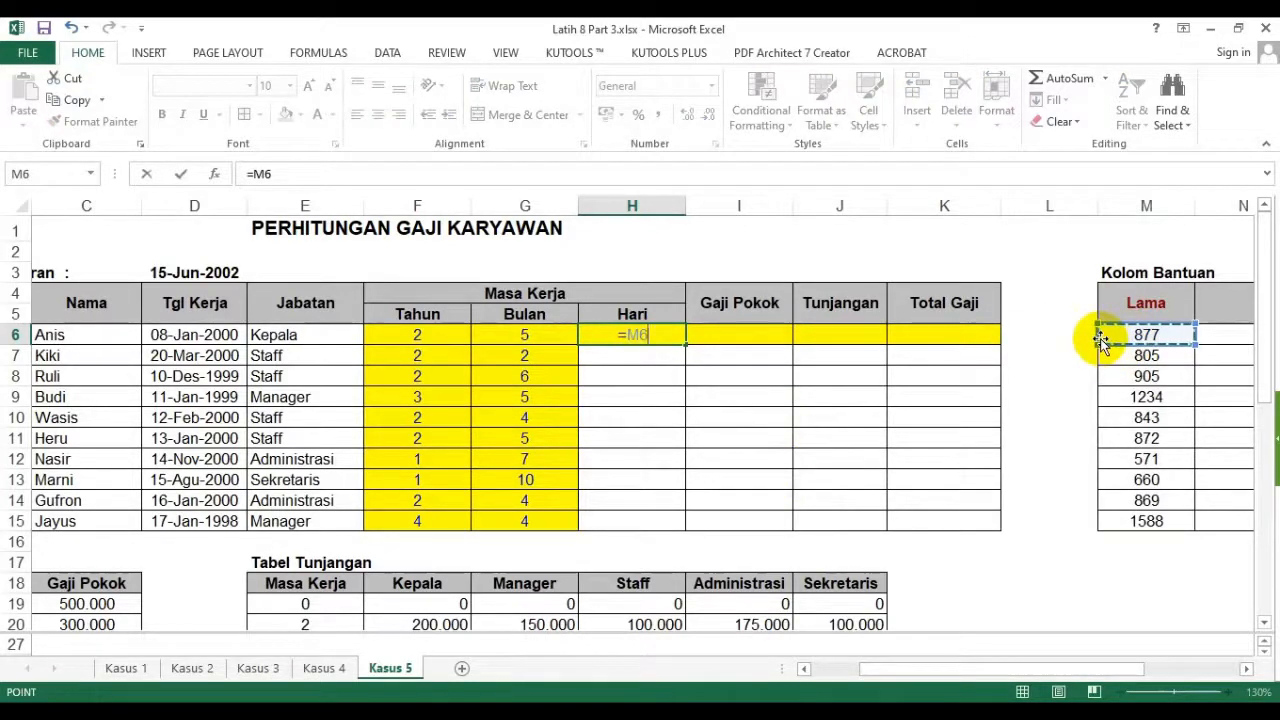
type("-")
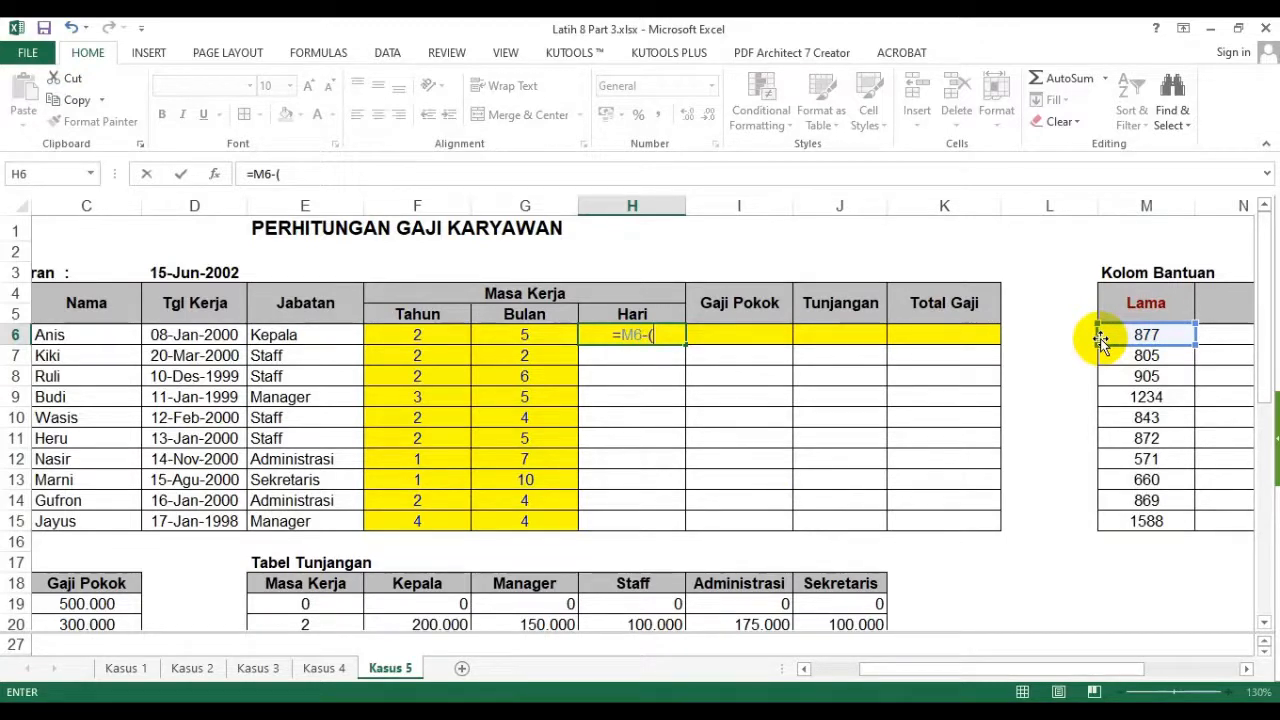
type("(?)-(?")
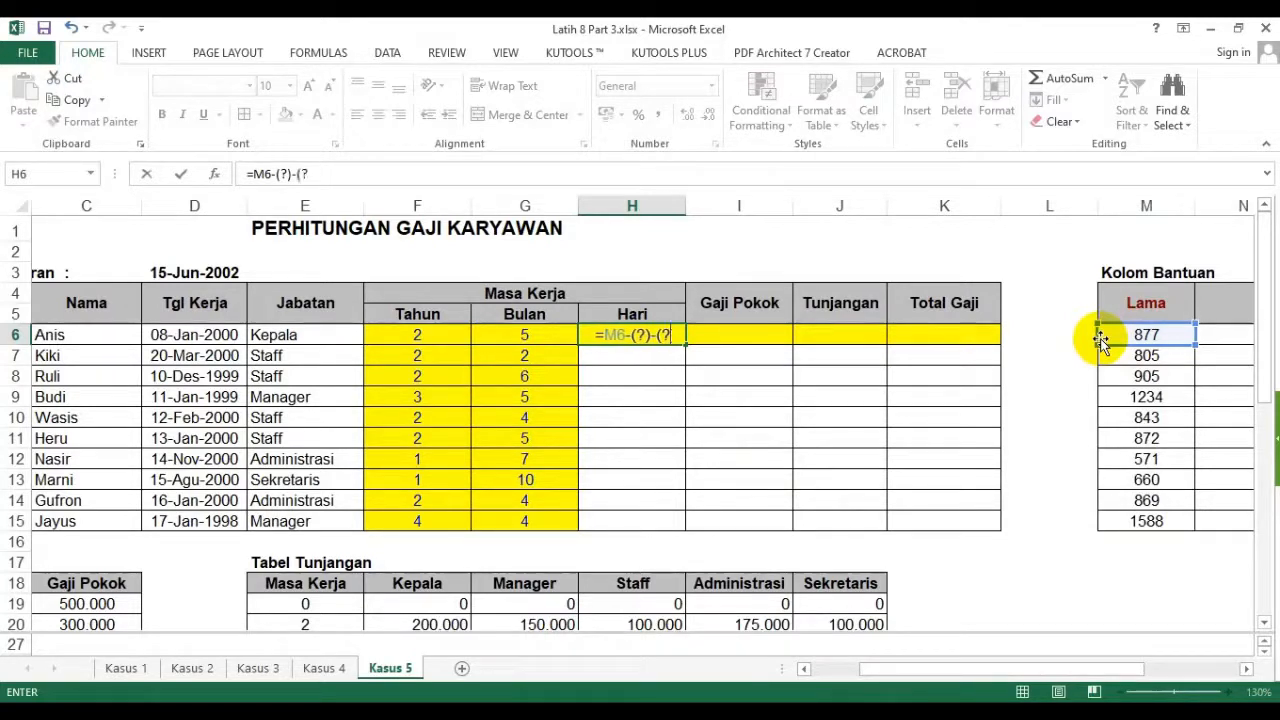
type(")")
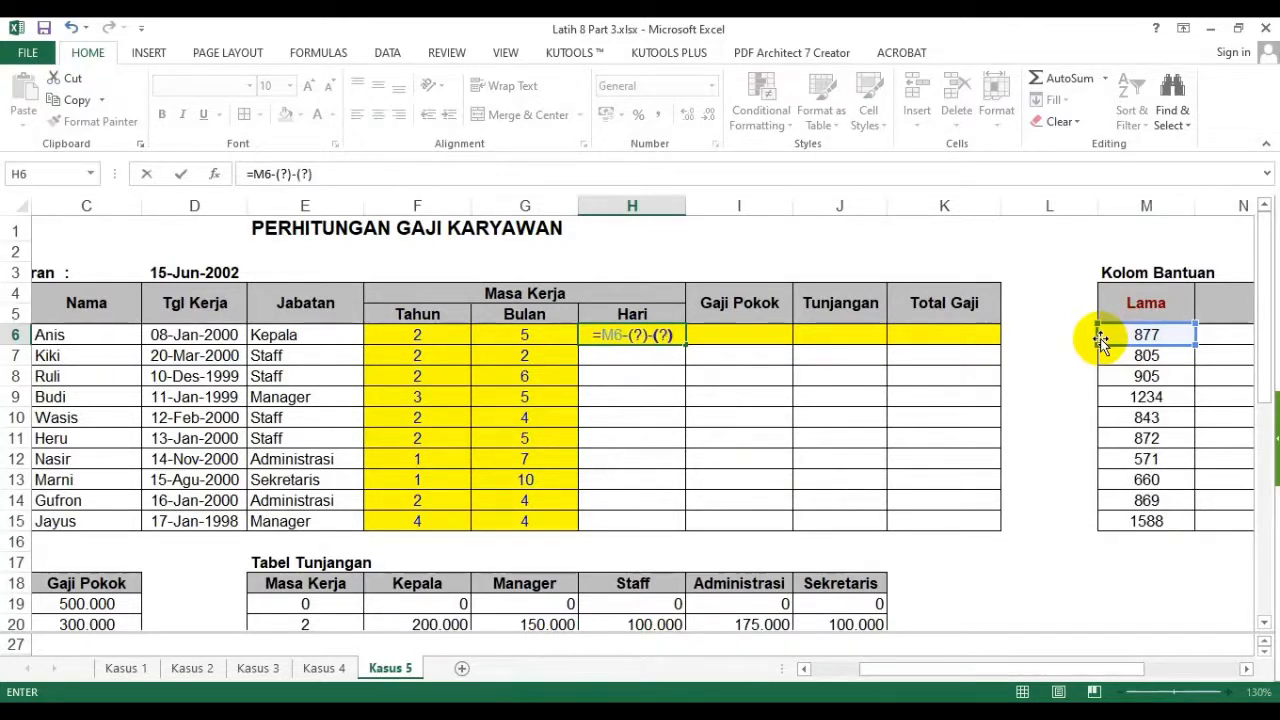
- Replace the two placeholders in H6 with F6*360 and G6*30 and complete the formula =M6-(F6*360)-(G6*30)
double_click(641, 335)
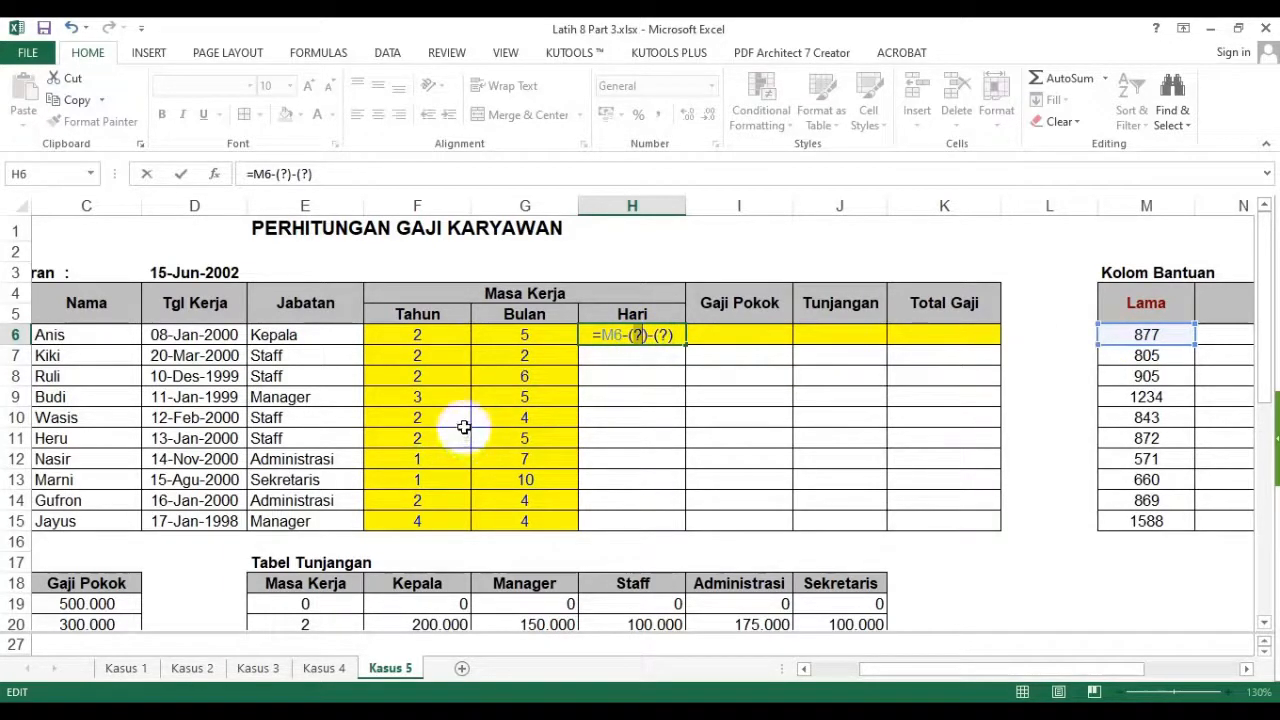
left_click(432, 335)
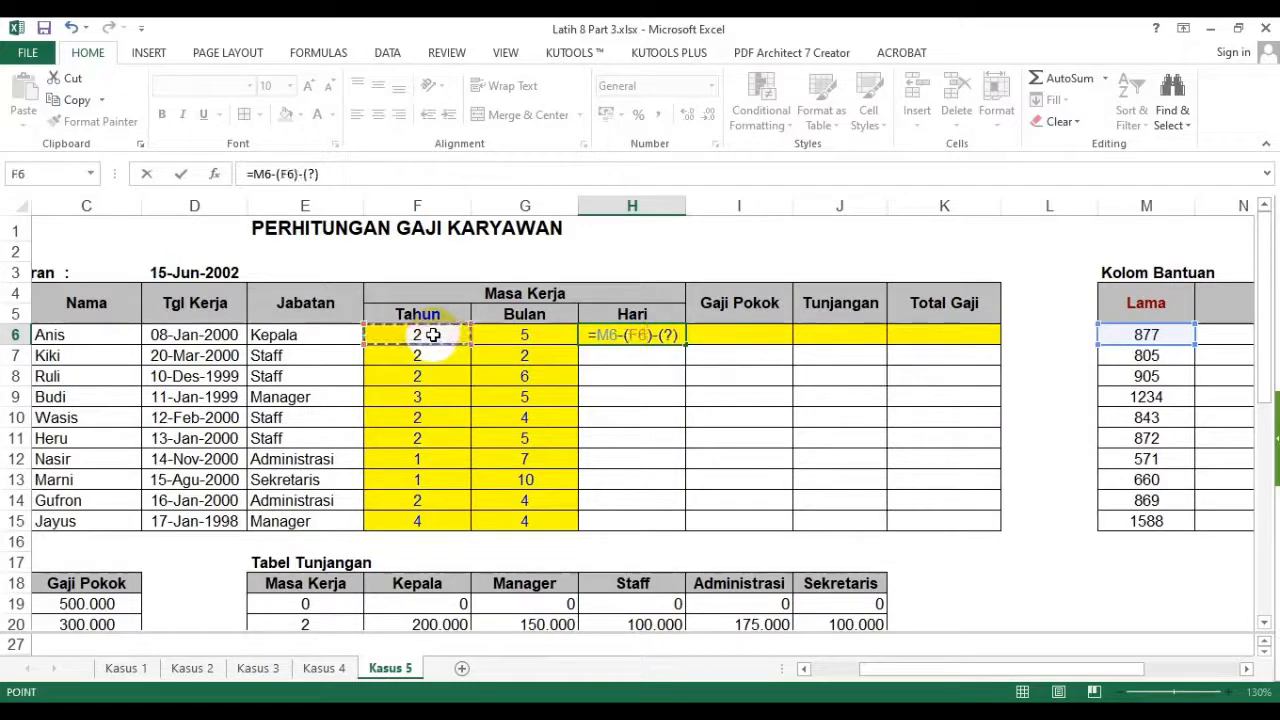
type("*360")
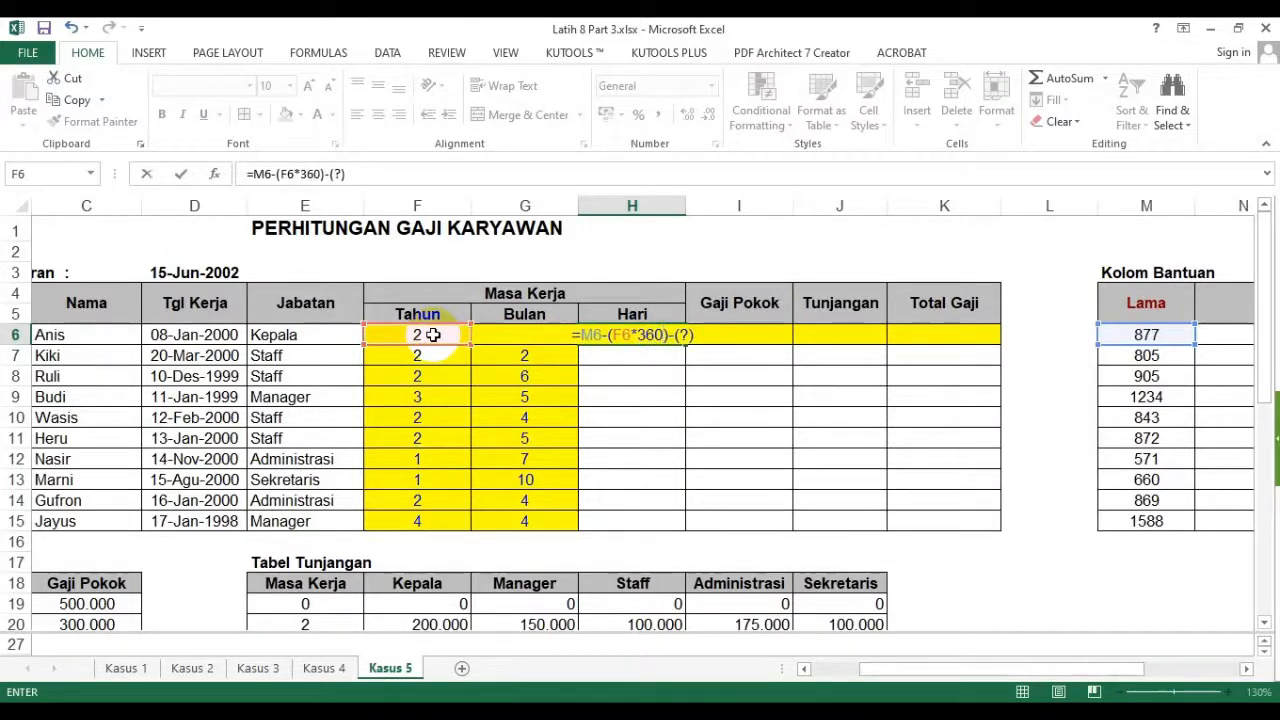
double_click(684, 335)
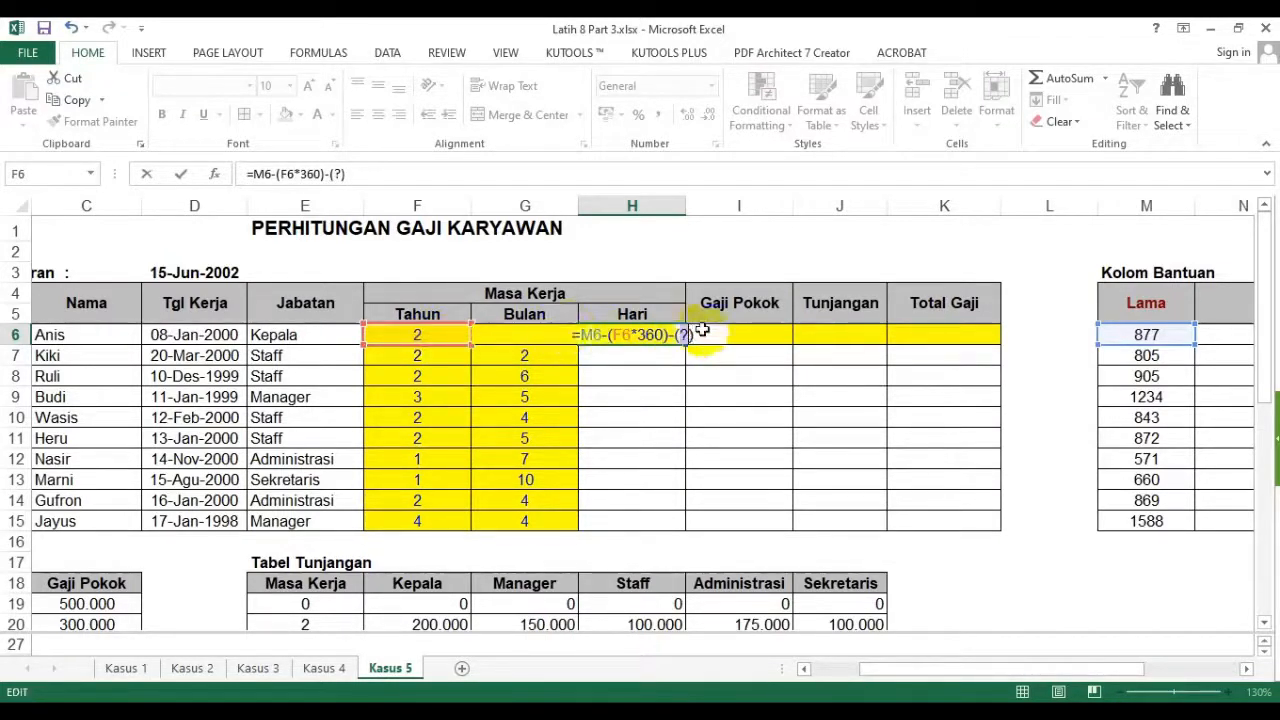
left_click(540, 318)
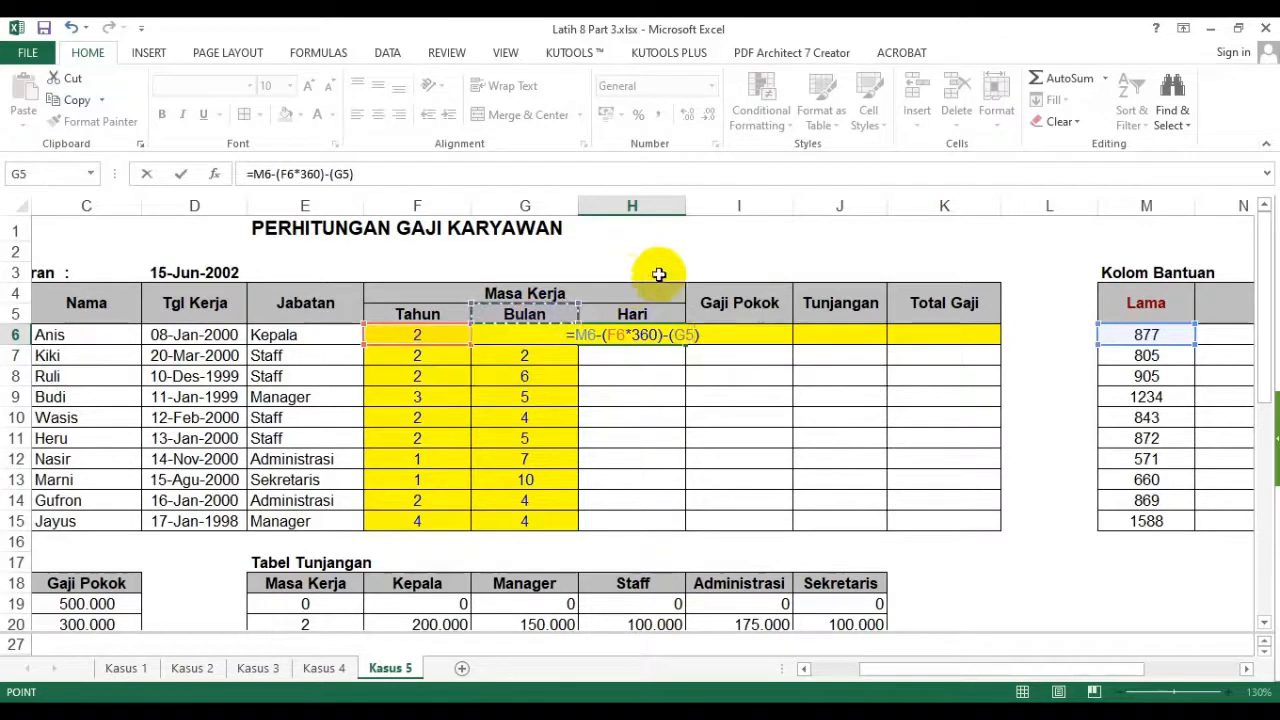
key("Down")
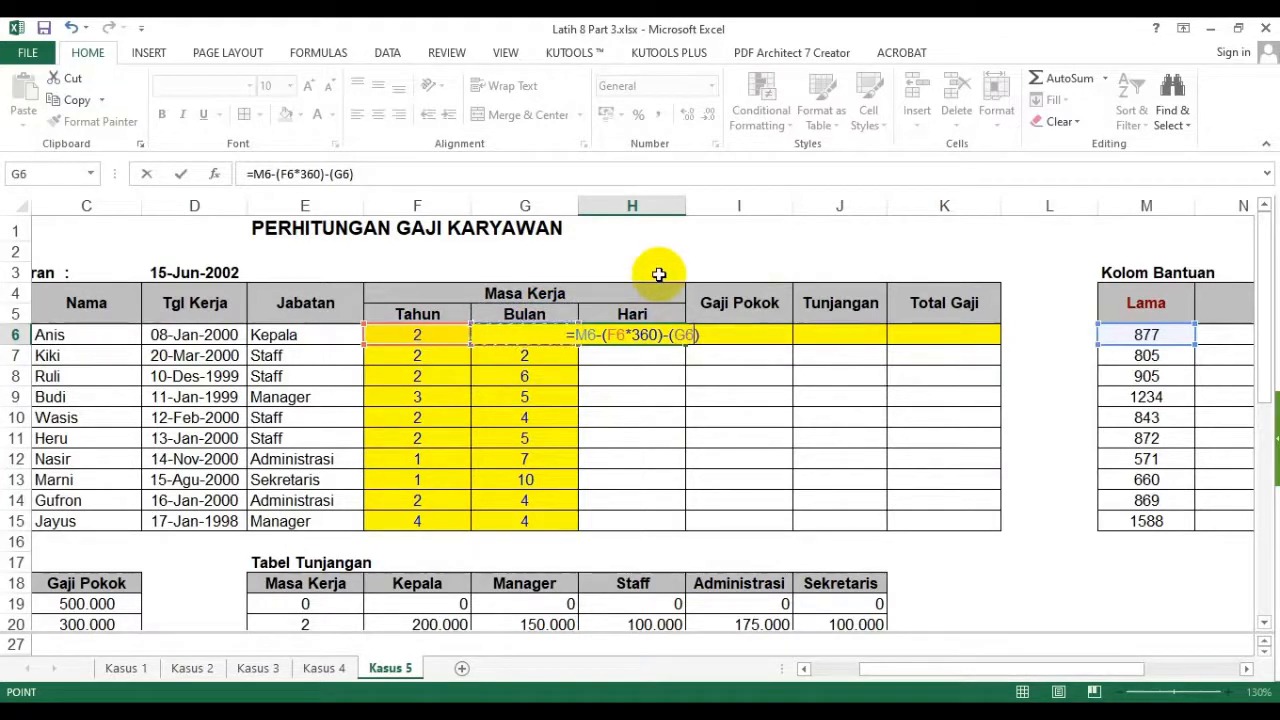
type("*30")
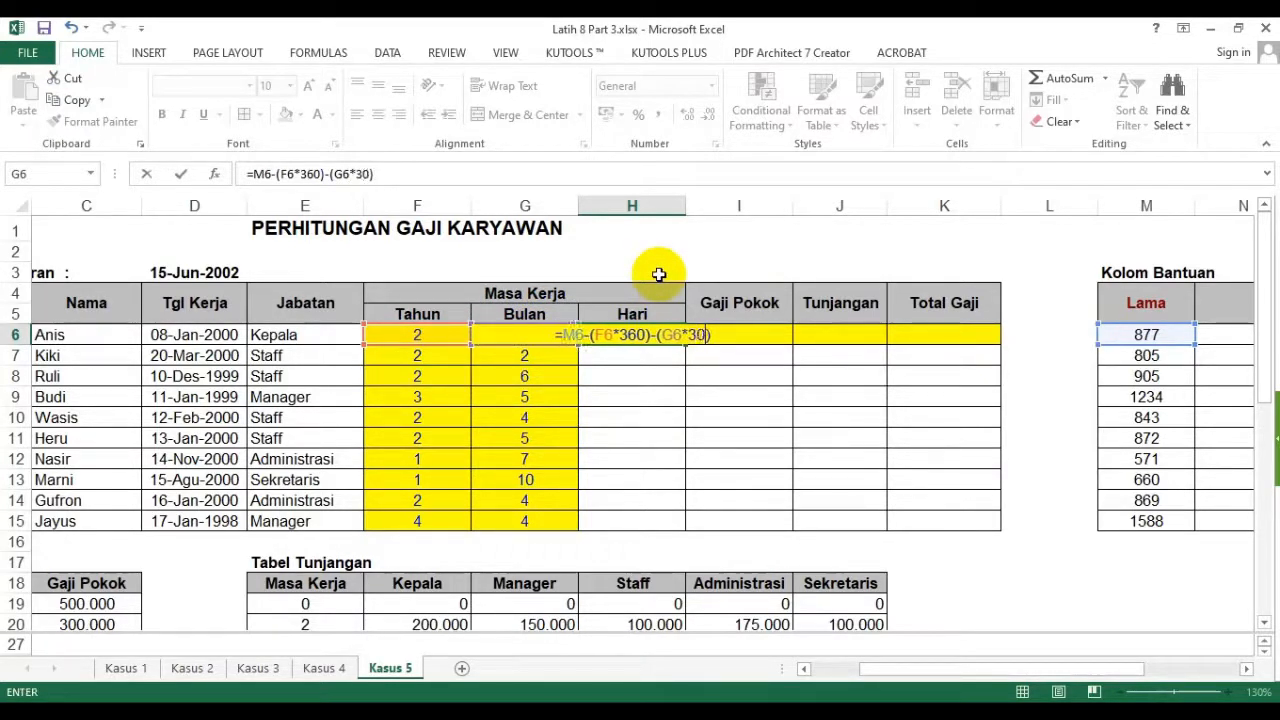
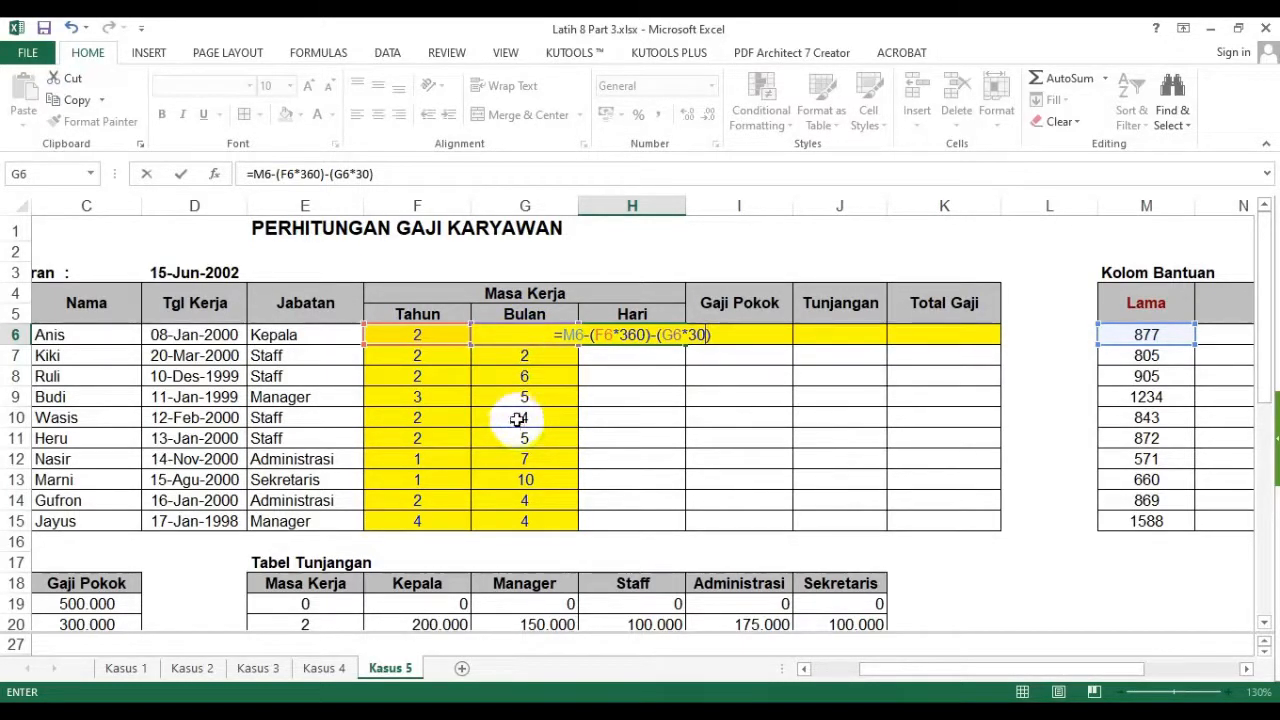
key("Return")
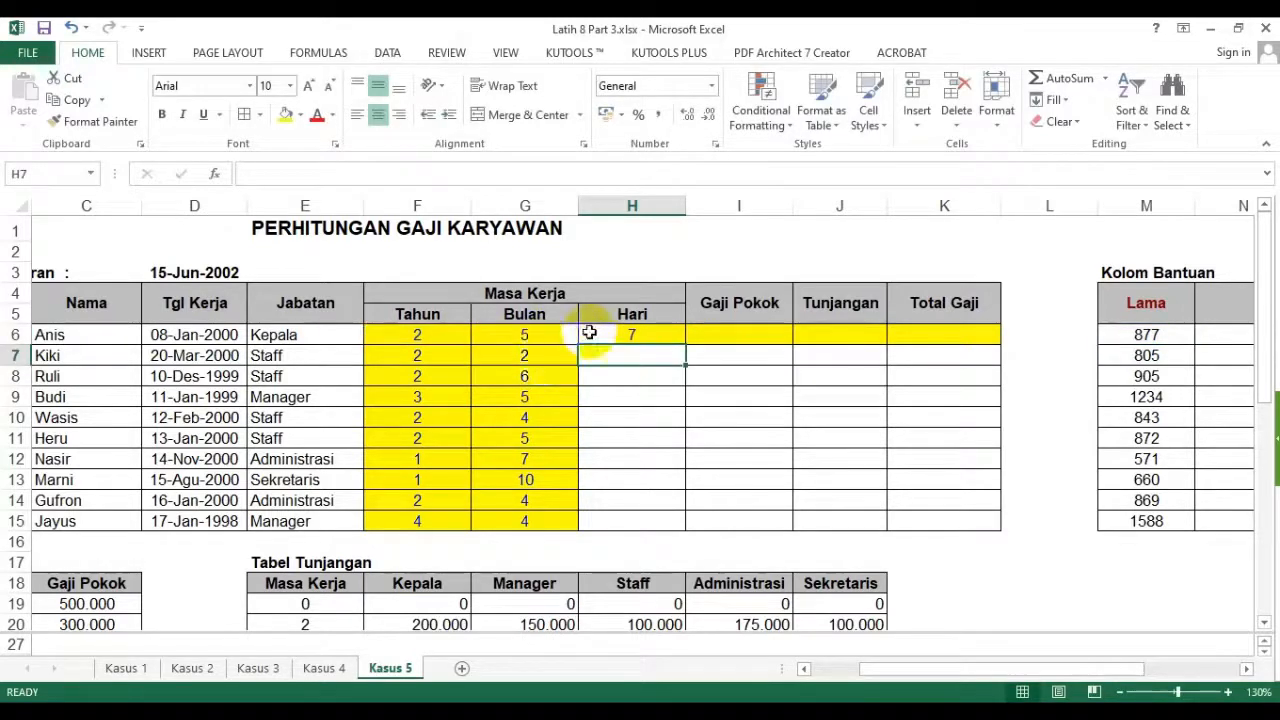
- Fill the H6 formula down the Hari column to row 15 and check the Tahun and Bulan columns
left_click(629, 334)
double_click(684, 344)
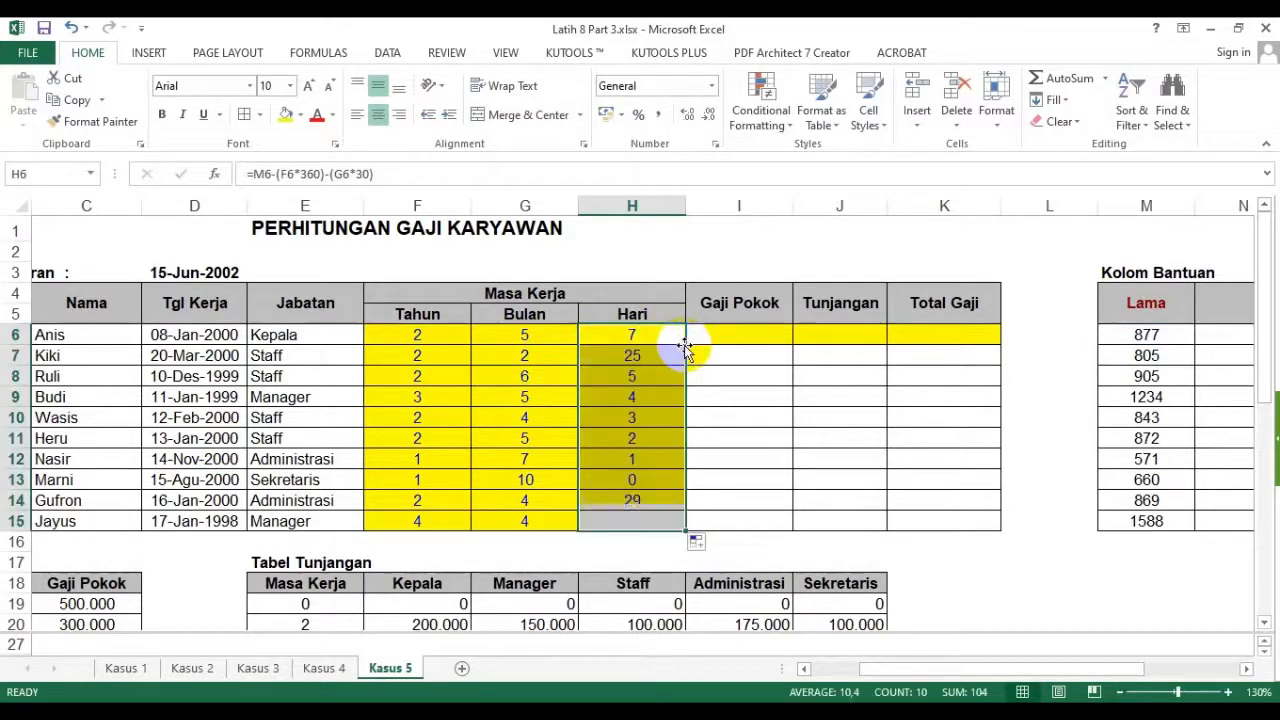
left_click(437, 337)
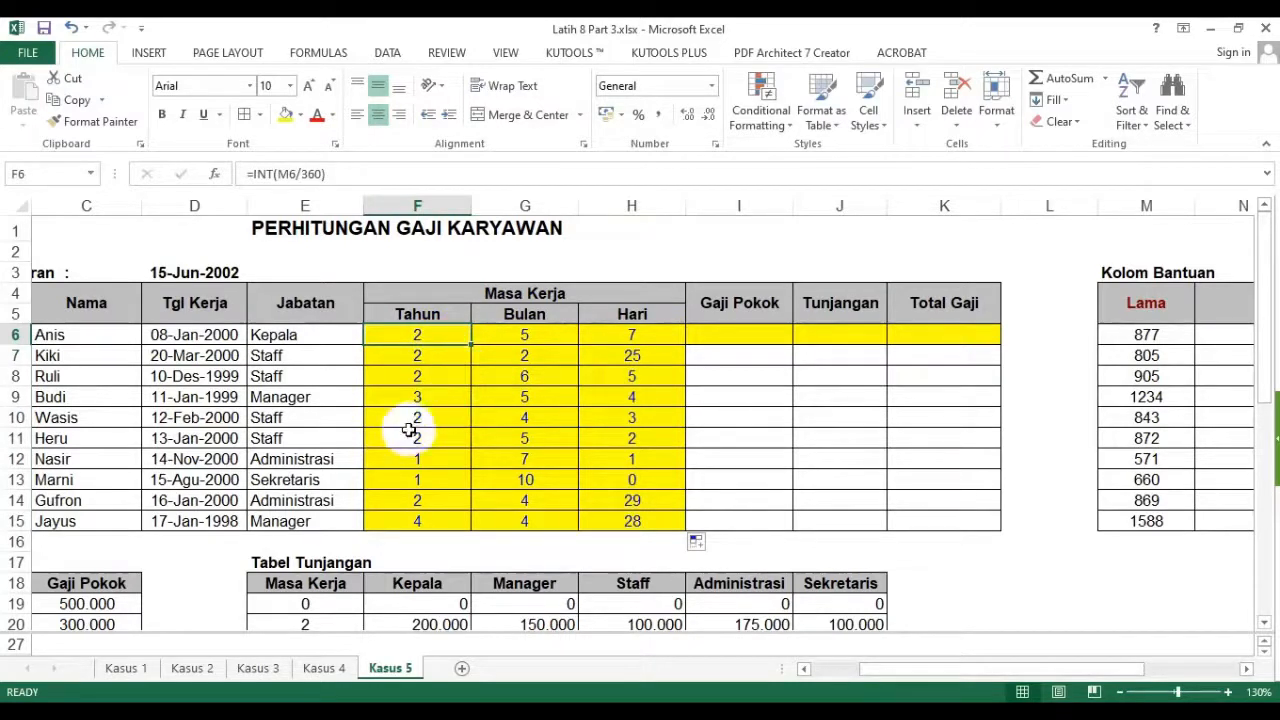
left_click_drag(540, 323, 549, 522)
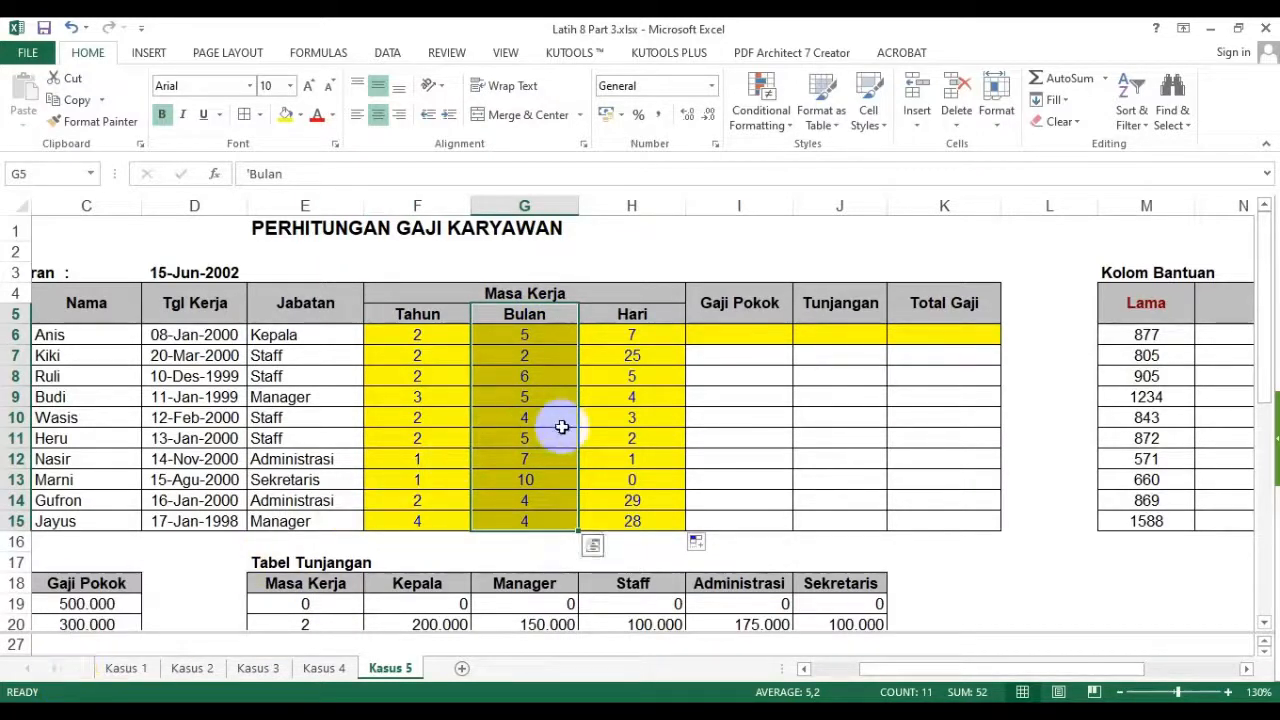
- Review the Bulan and Hari columns from their headings down to row 15
left_click(536, 316)
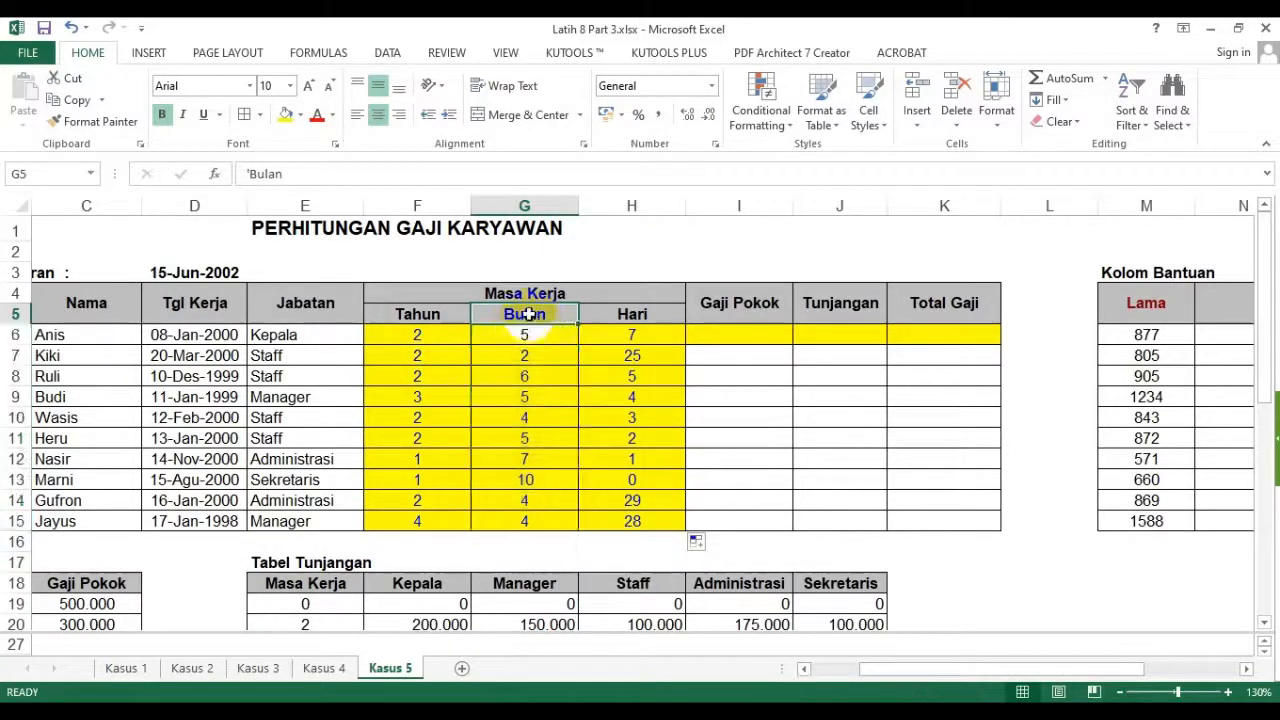
left_click_drag(527, 314, 530, 521)
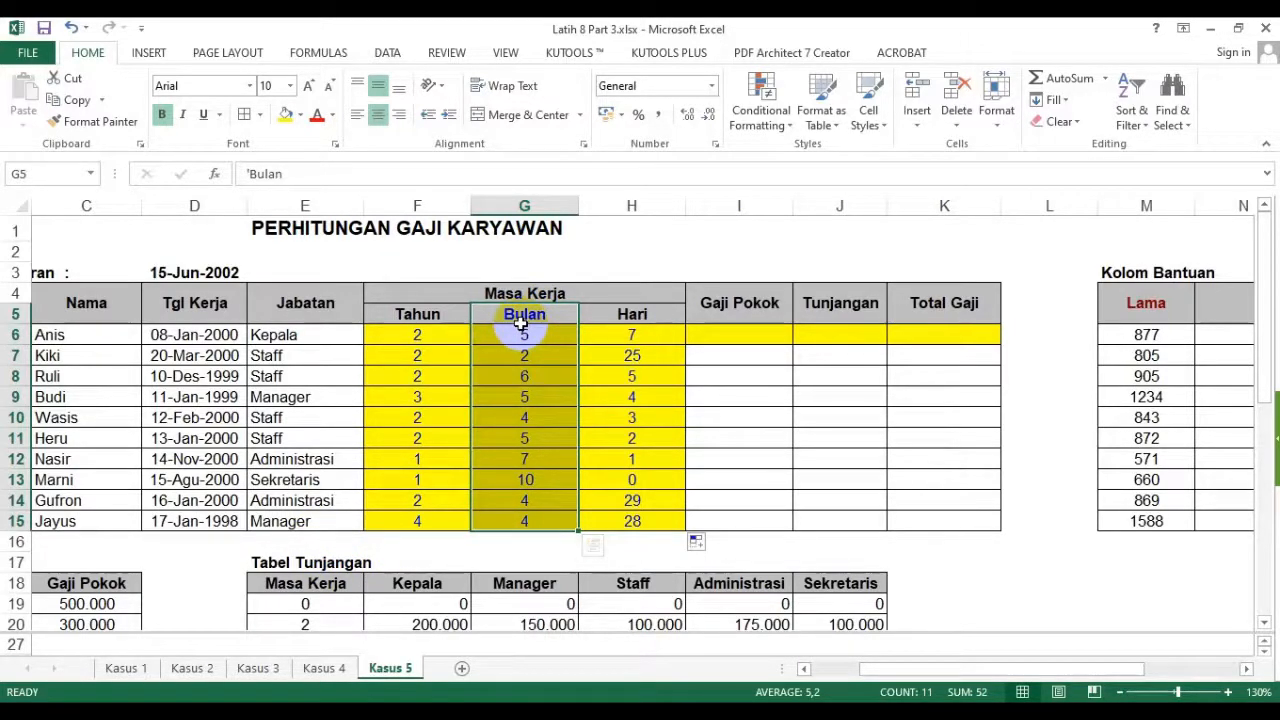
left_click_drag(630, 316, 627, 533)
left_click(425, 576)
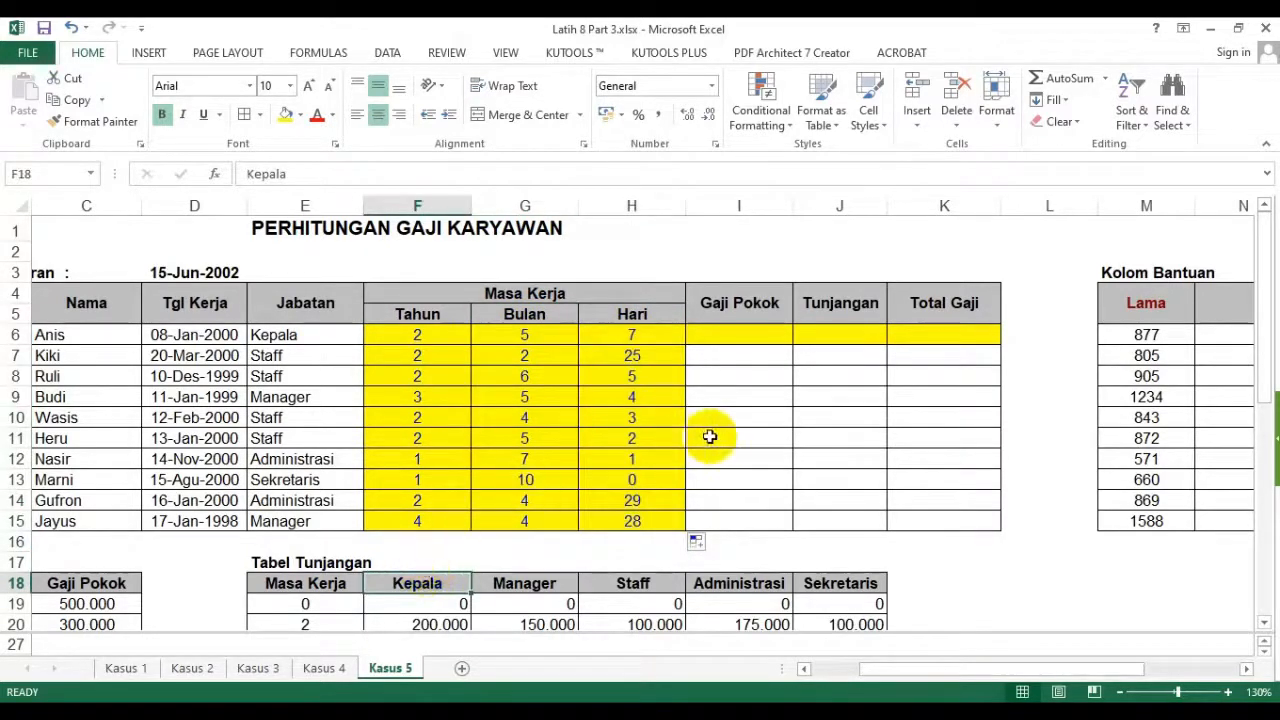
- Delete rows 28 to 31, which hold the four Langkah instructions under Masa Kerja
left_click(816, 670)
scroll(251, 440, "down", 4)
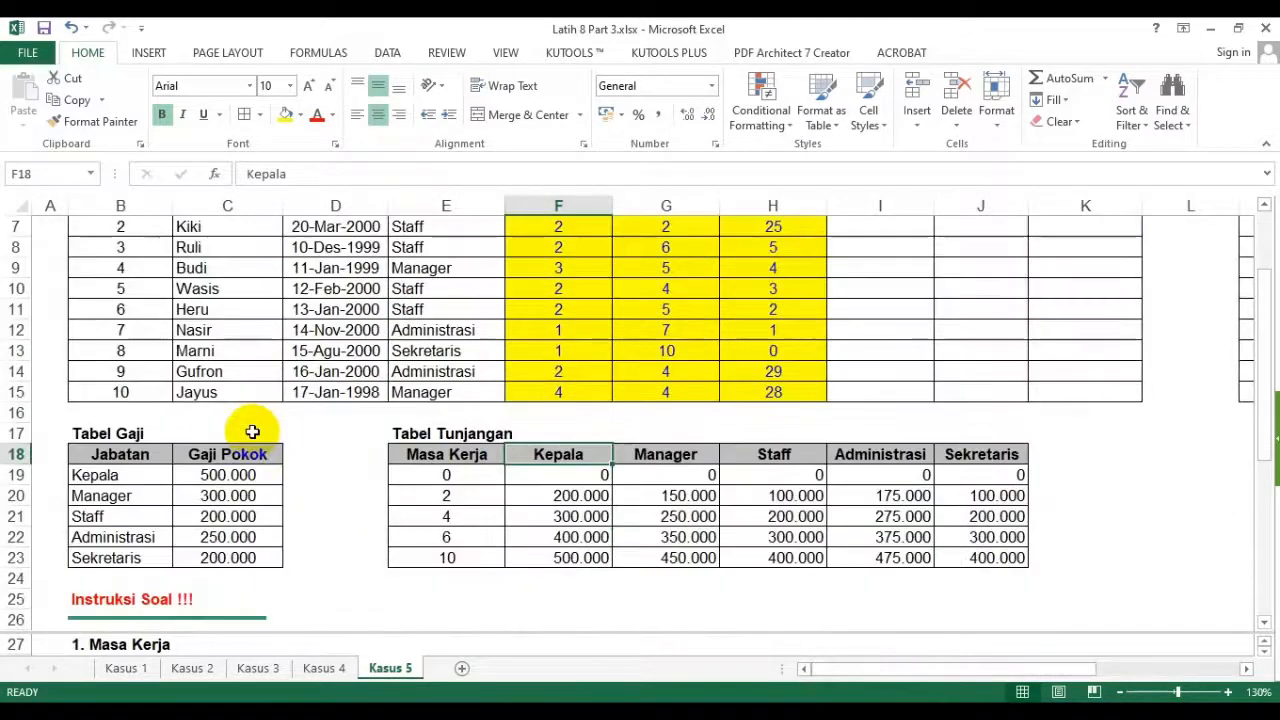
scroll(240, 480, "down", 1)
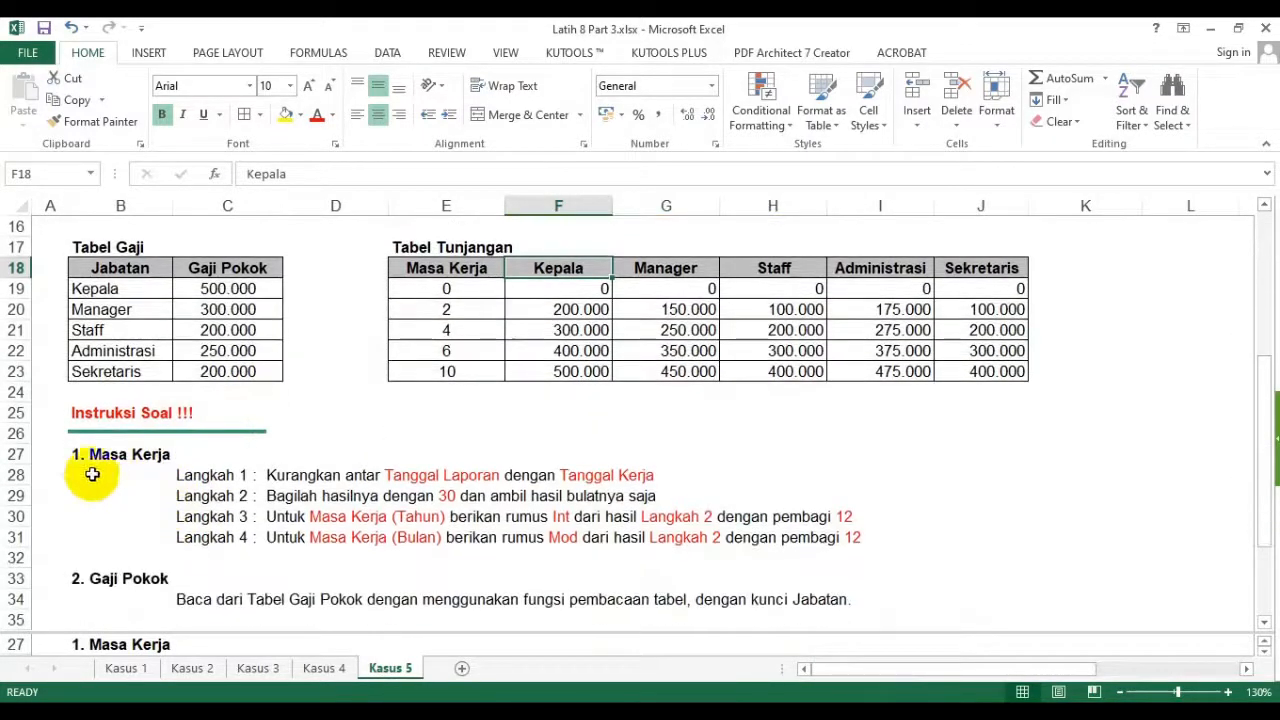
left_click_drag(17, 475, 19, 536)
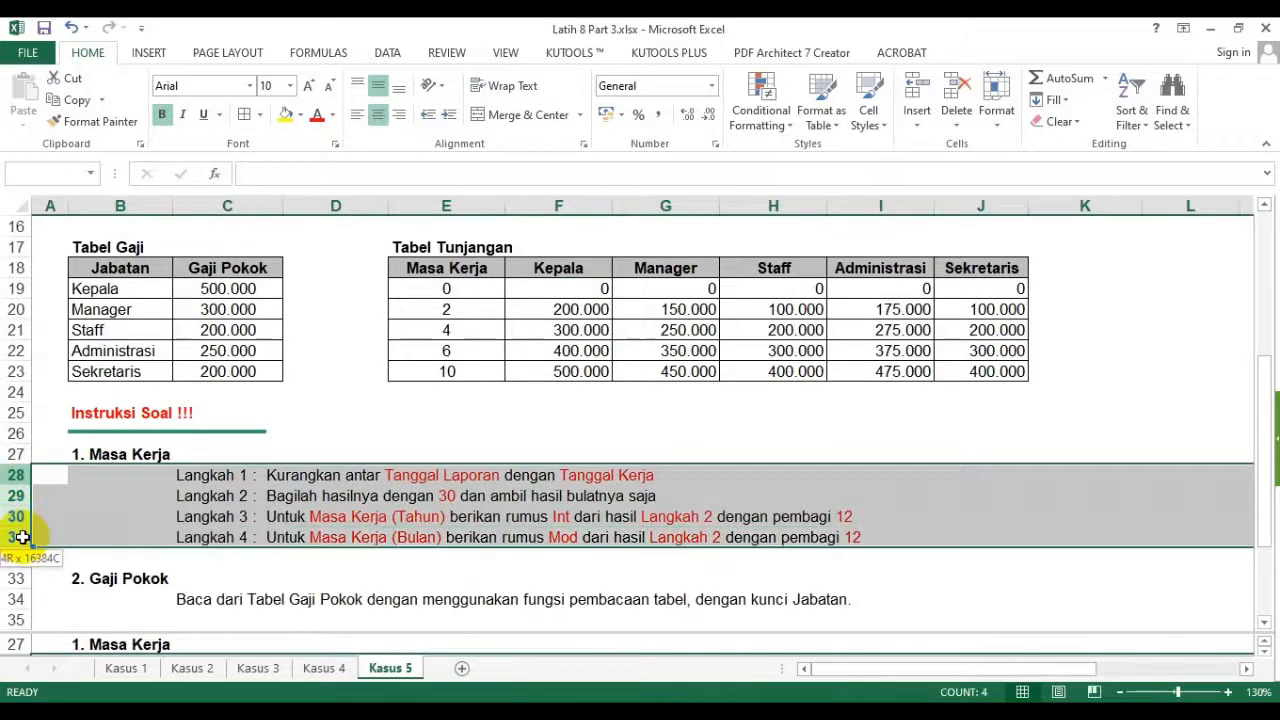
right_click(18, 505)
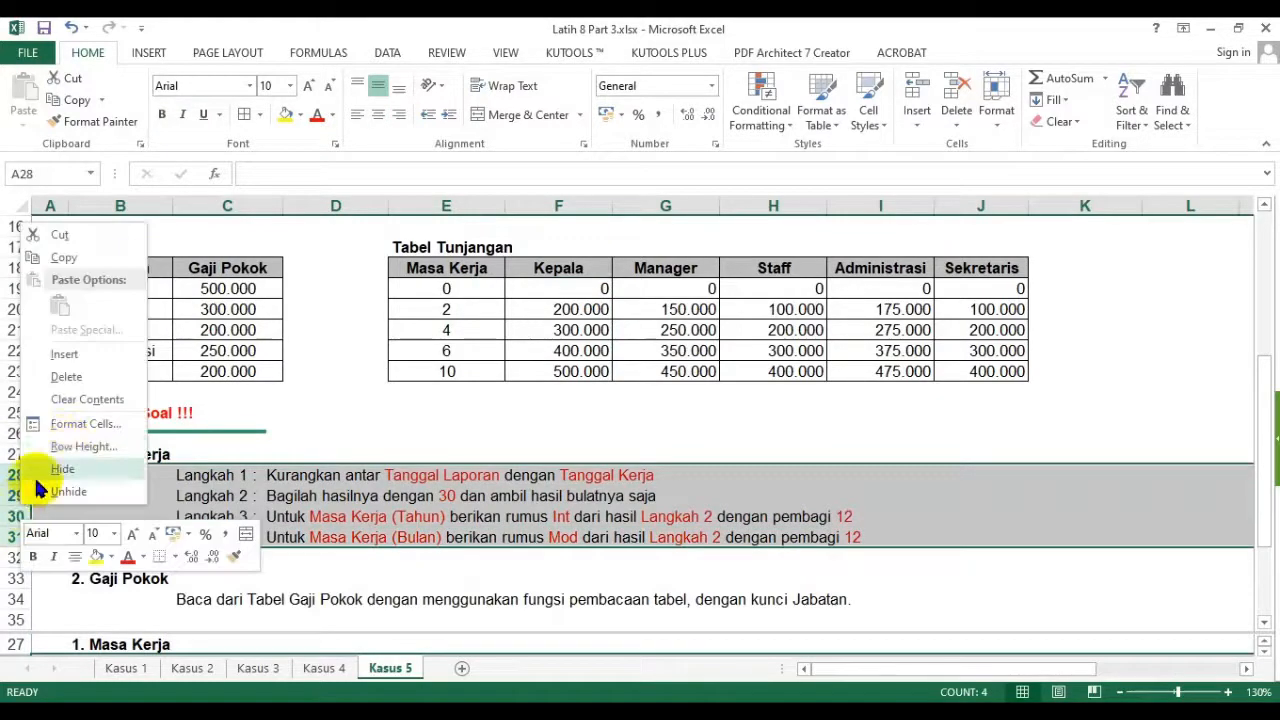
left_click(100, 374)
left_click(555, 350)
- Examine the Gaji Pokok instruction, the Tabel Gaji in B18:C23 and the employees' Jabatan entries
scroll(643, 420, "up", 5)
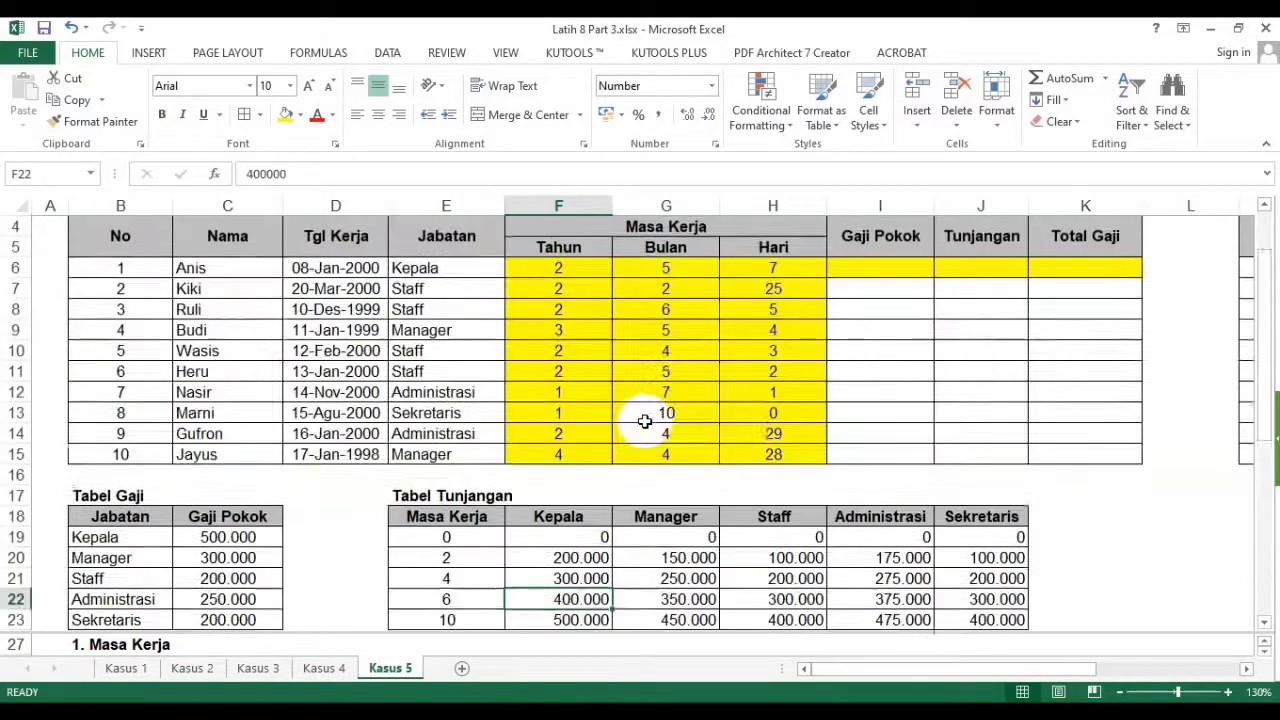
left_click(886, 338)
scroll(500, 480, "down", 4)
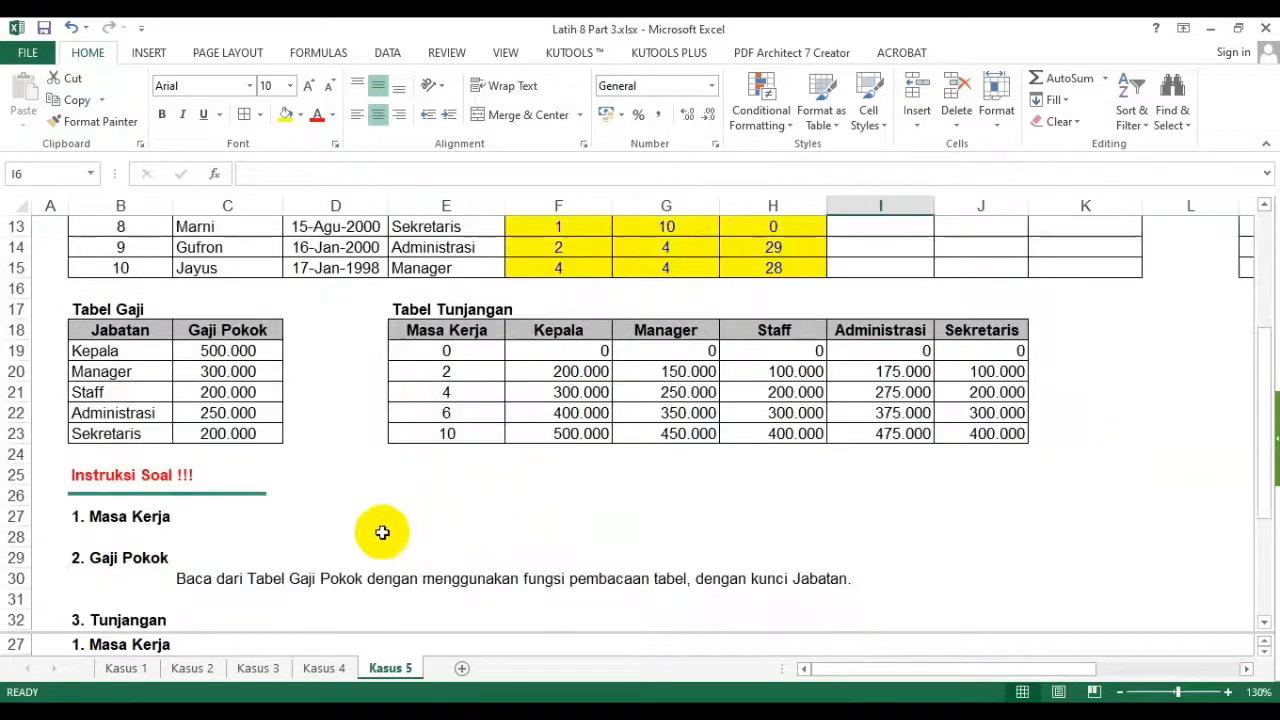
scroll(378, 532, "up", 1)
left_click_drag(158, 394, 228, 493)
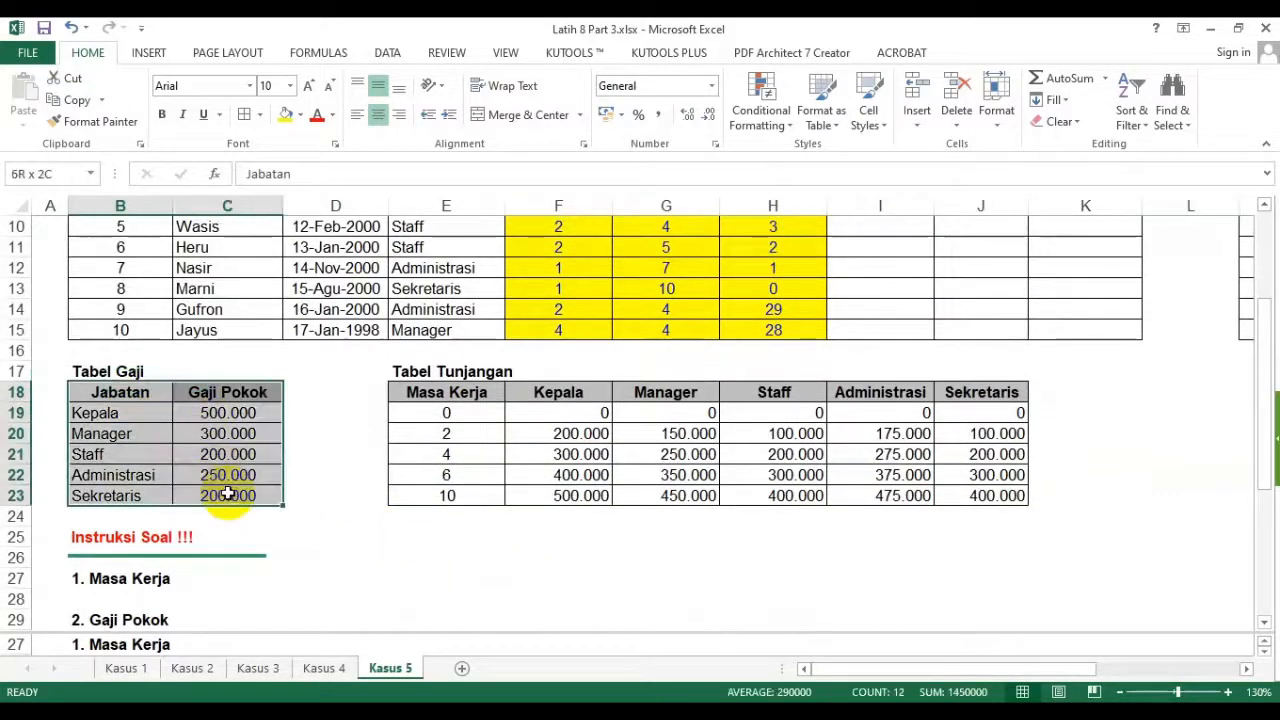
scroll(300, 420, "up", 3)
scroll(300, 410, "down", 3)
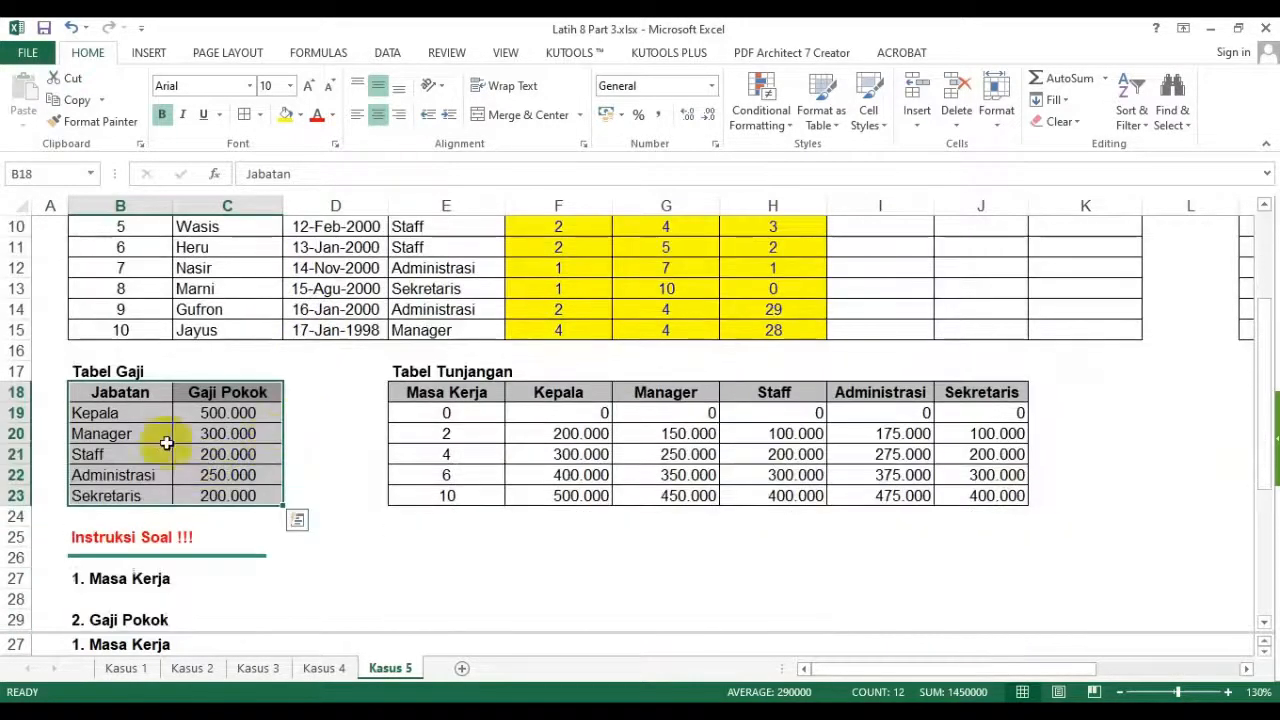
left_click_drag(230, 413, 228, 454)
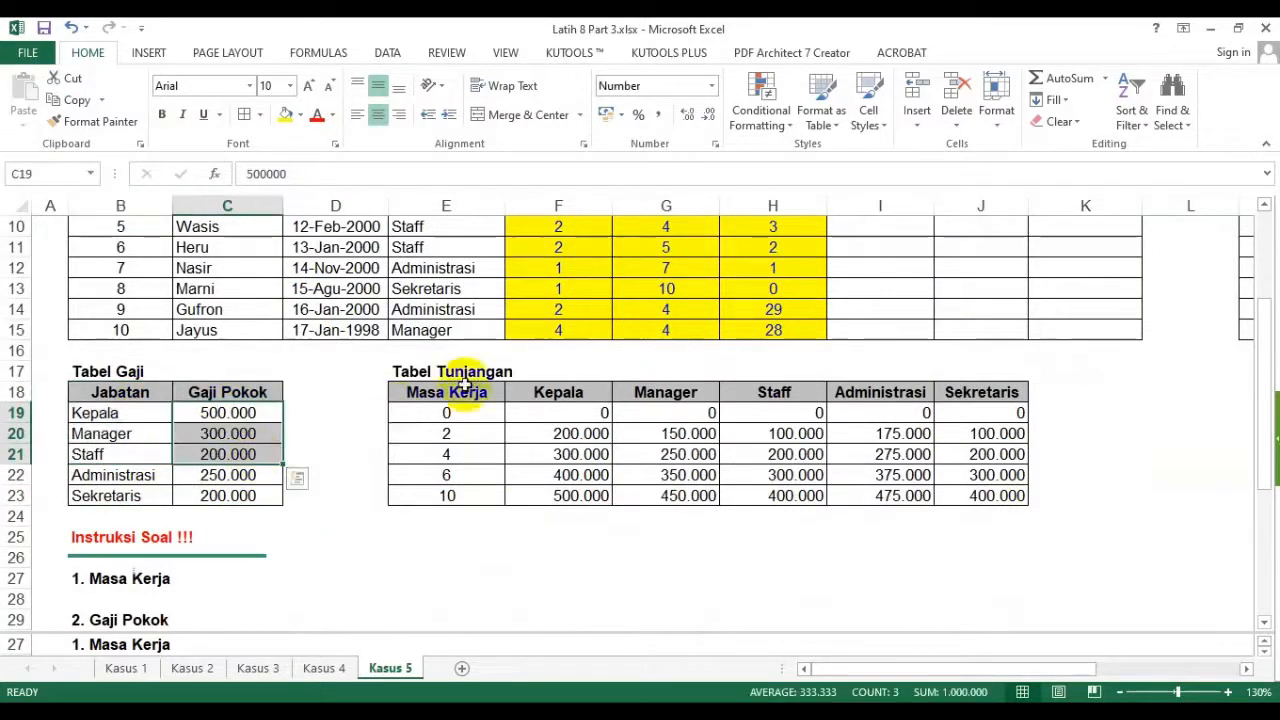
scroll(483, 383, "up", 2)
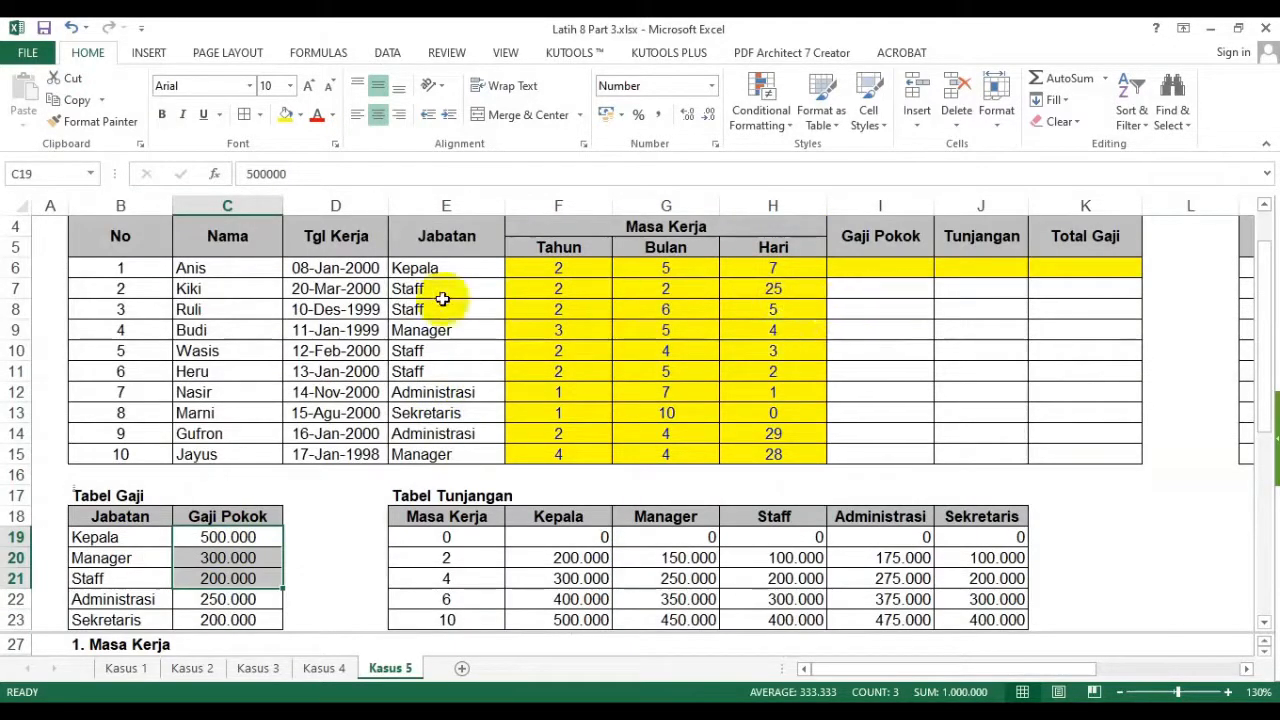
left_click_drag(445, 268, 455, 392)
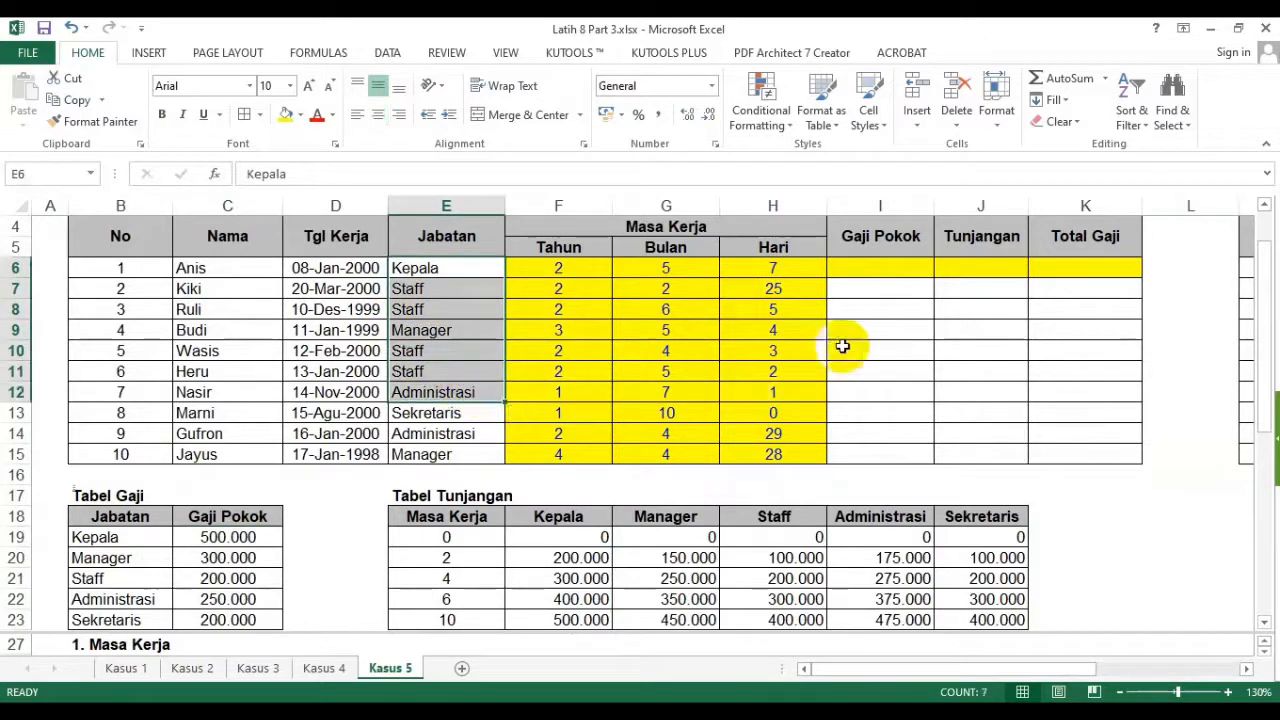
scroll(780, 360, "down", 2)
scroll(754, 377, "down", 2)
scroll(886, 329, "up", 4)
- Enter the Gaji Pokok formula =VLOOKUP(E6;$B$19:$C$23;2;FALSE) in I6, looking up the Jabatan in Tabel Gaji
left_click(894, 265)
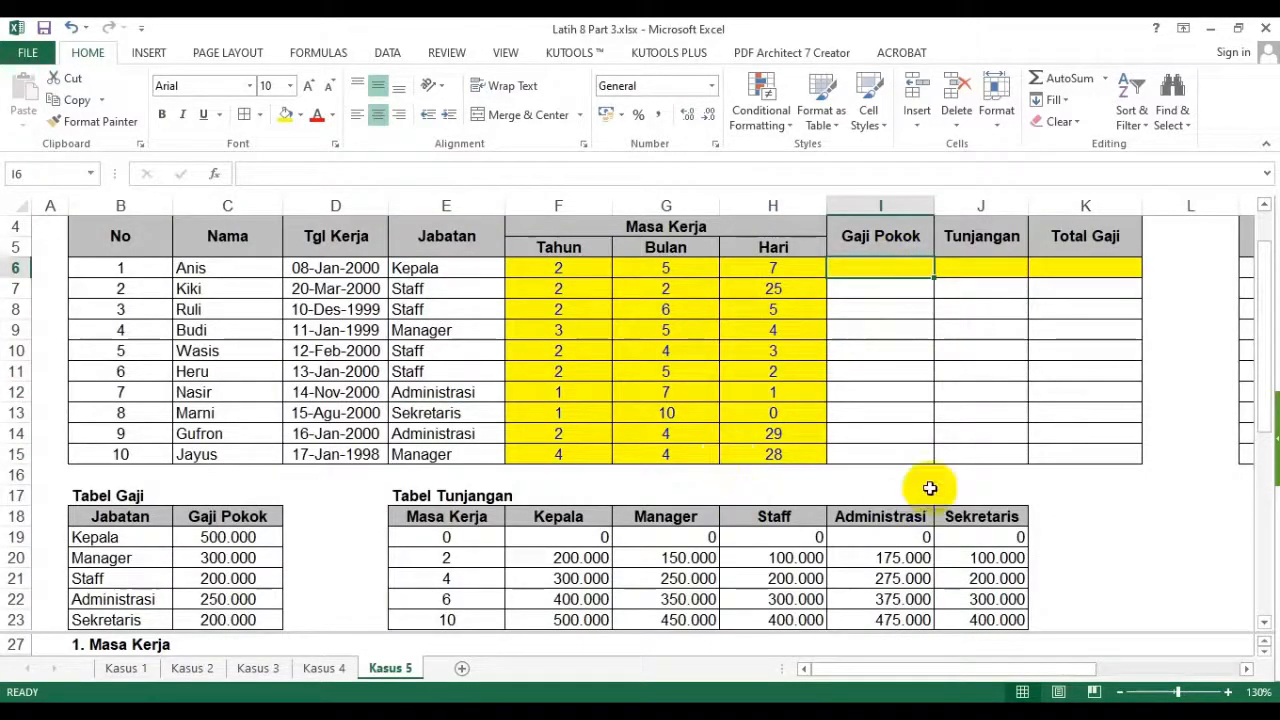
type("=vlookup(")
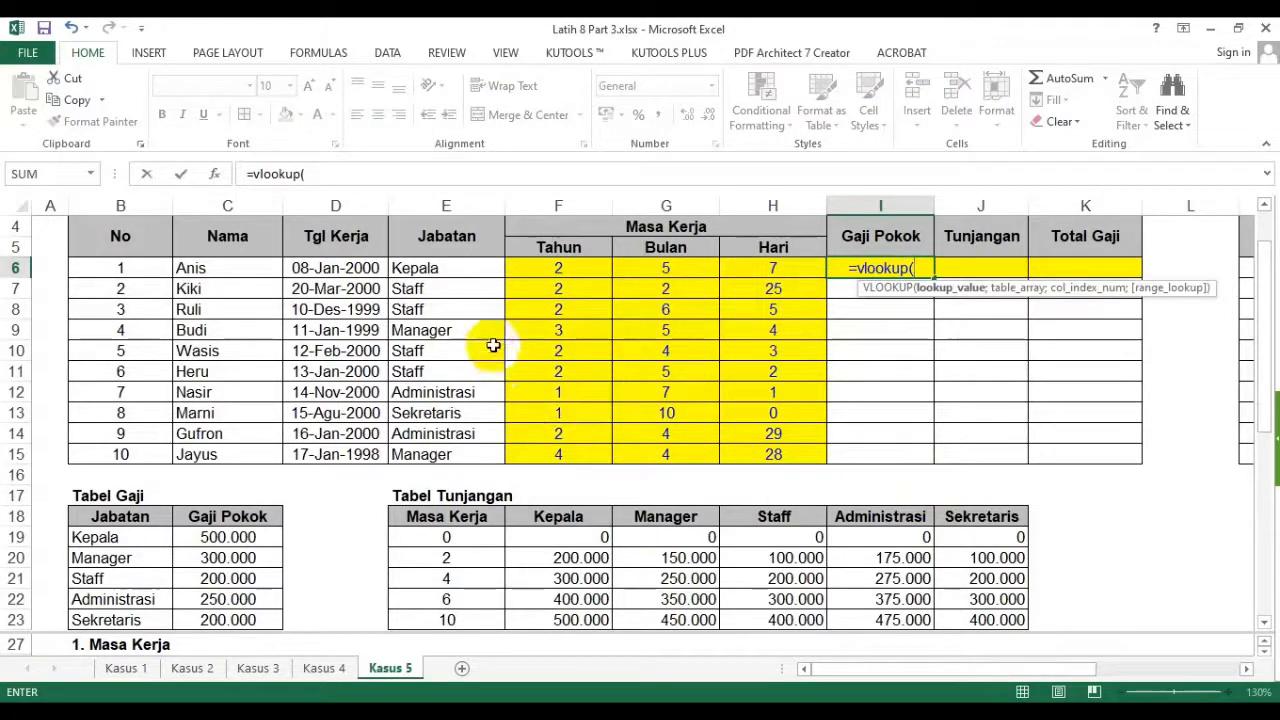
left_click(431, 268)
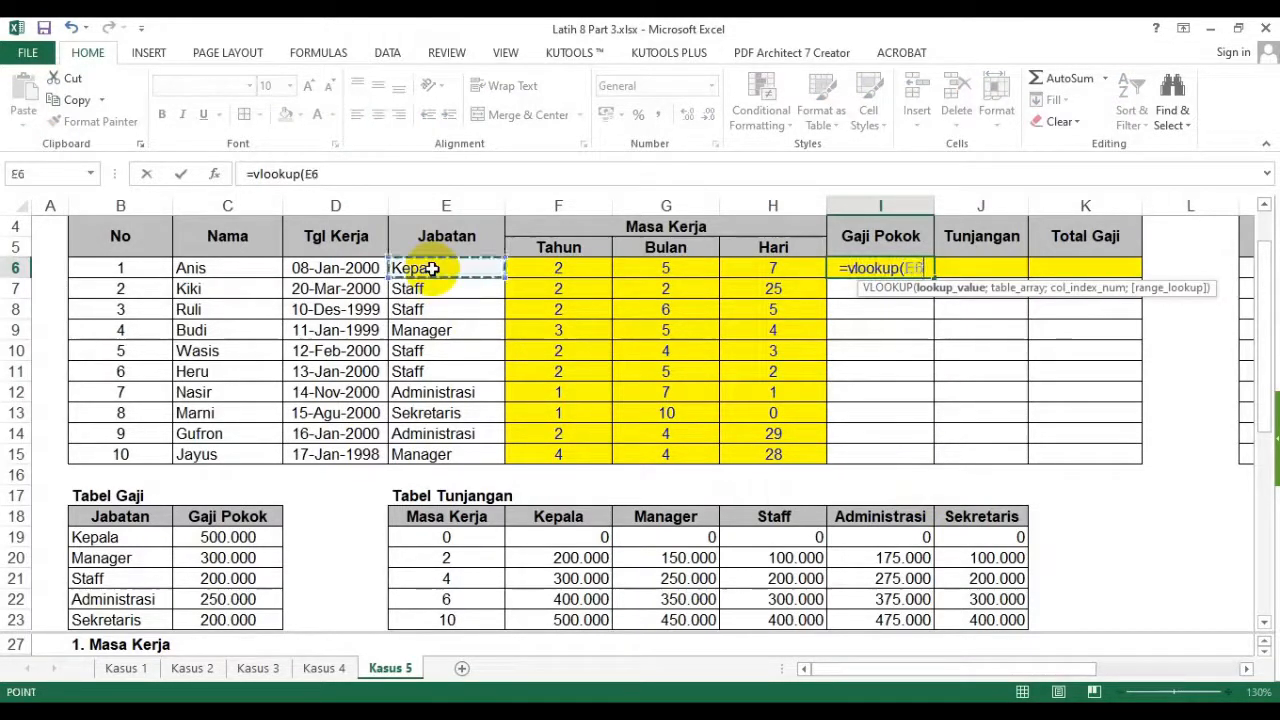
type(";")
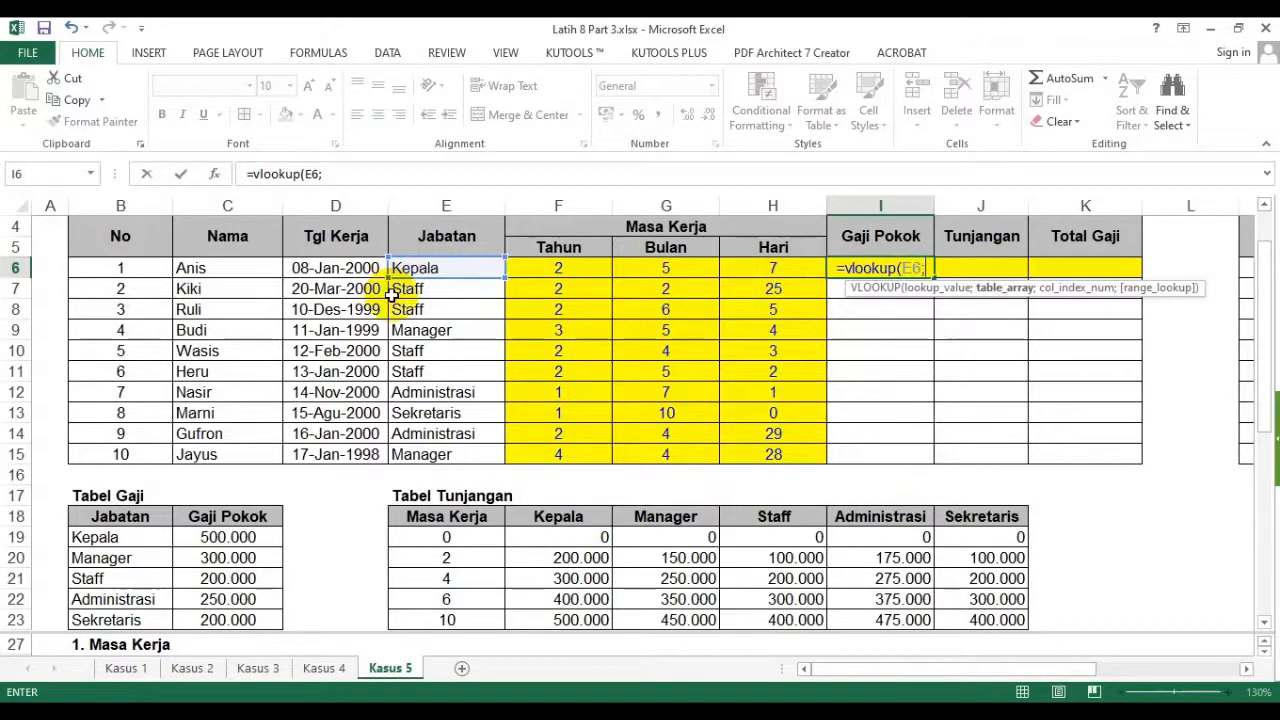
scroll(351, 451, "down", 2)
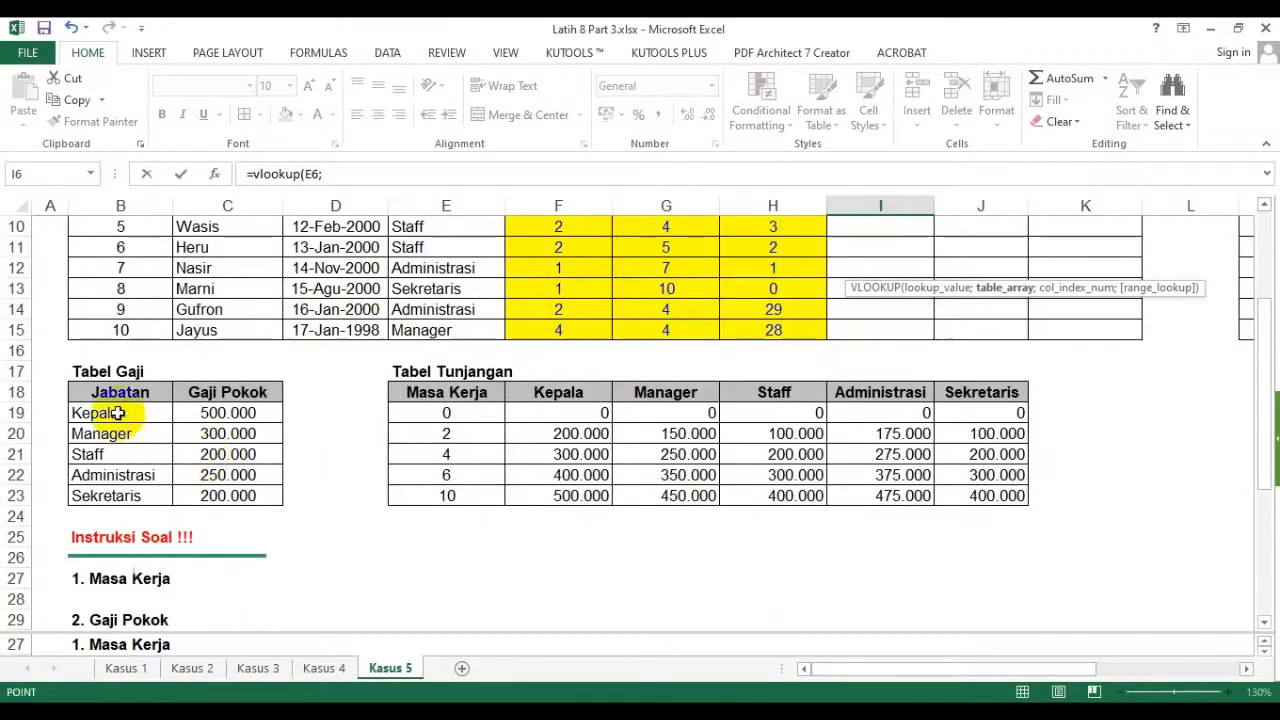
left_click_drag(117, 413, 210, 490)
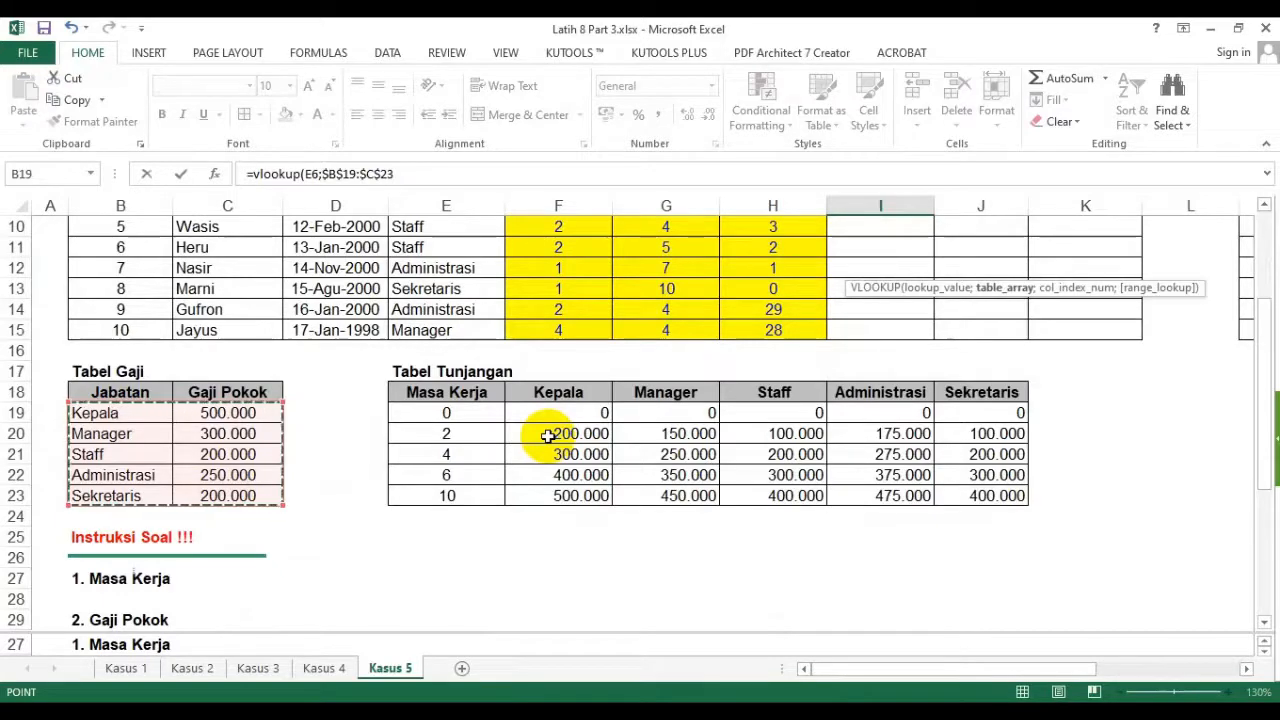
type(";2;false")
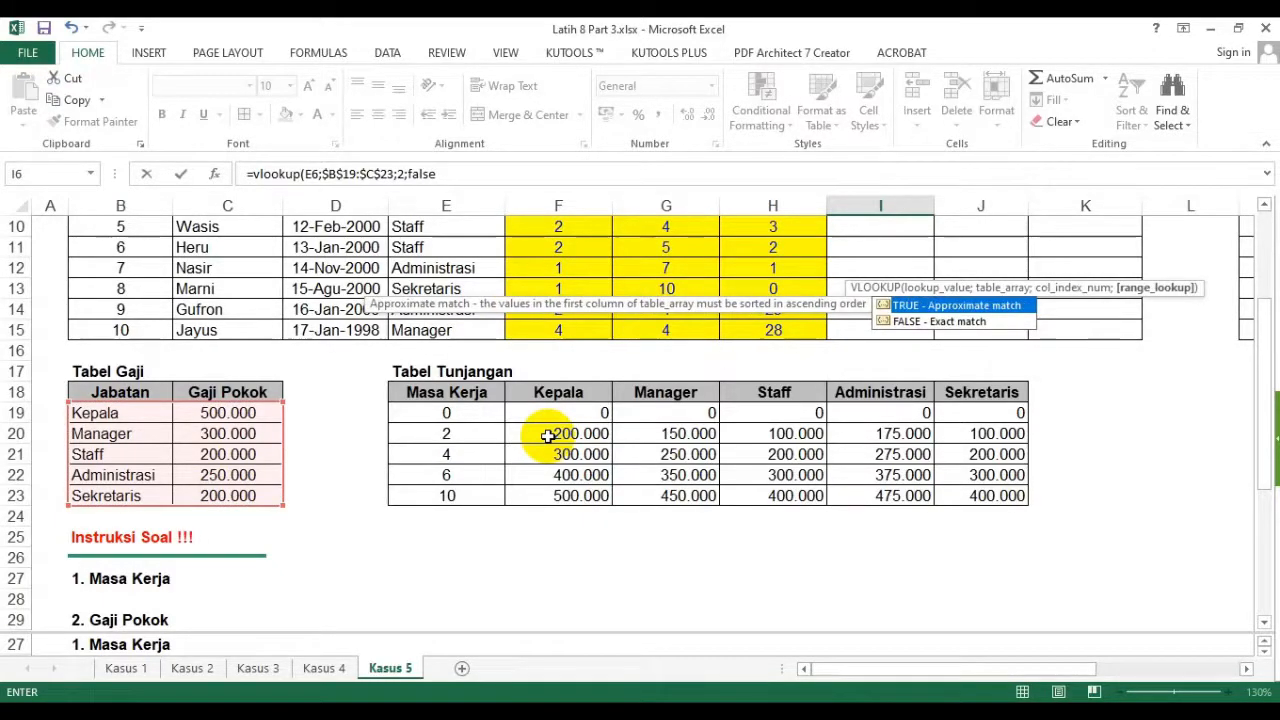
key("Return")
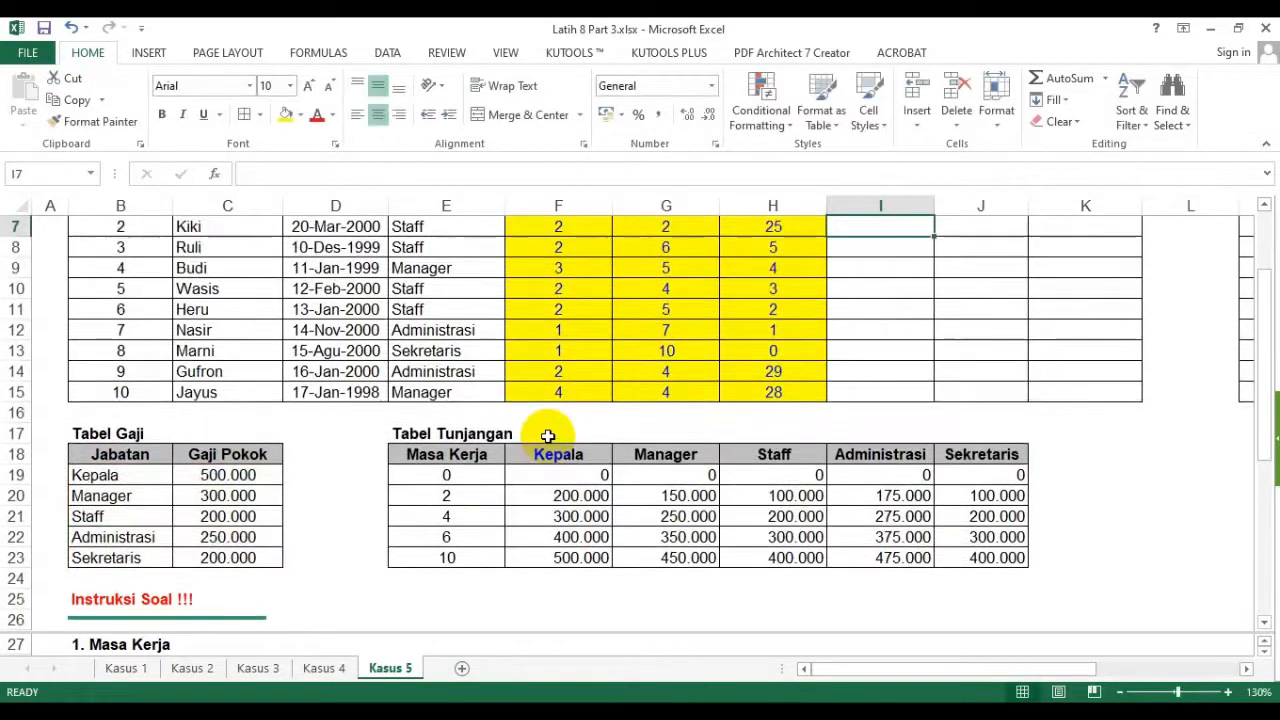
- Format I6 with a thousands separator and fill its formula down the Gaji Pokok column to row 15
scroll(550, 360, "up", 2)
left_click(905, 338)
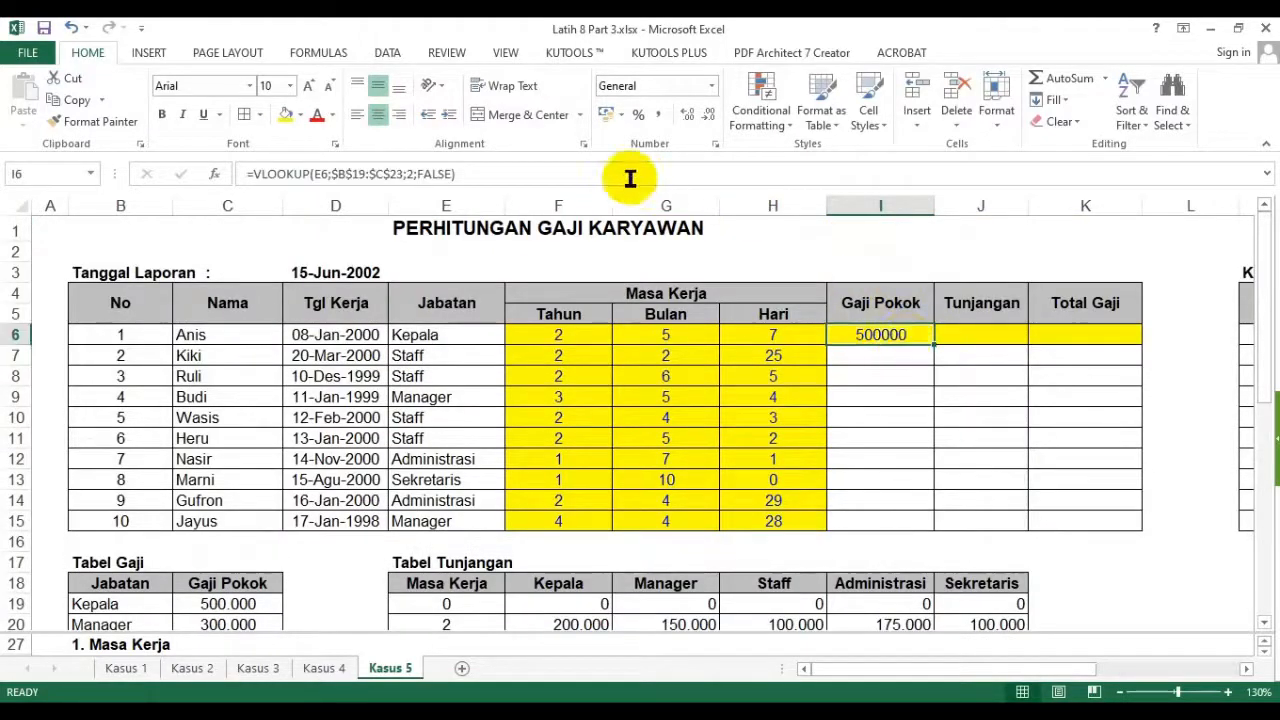
left_click(658, 118)
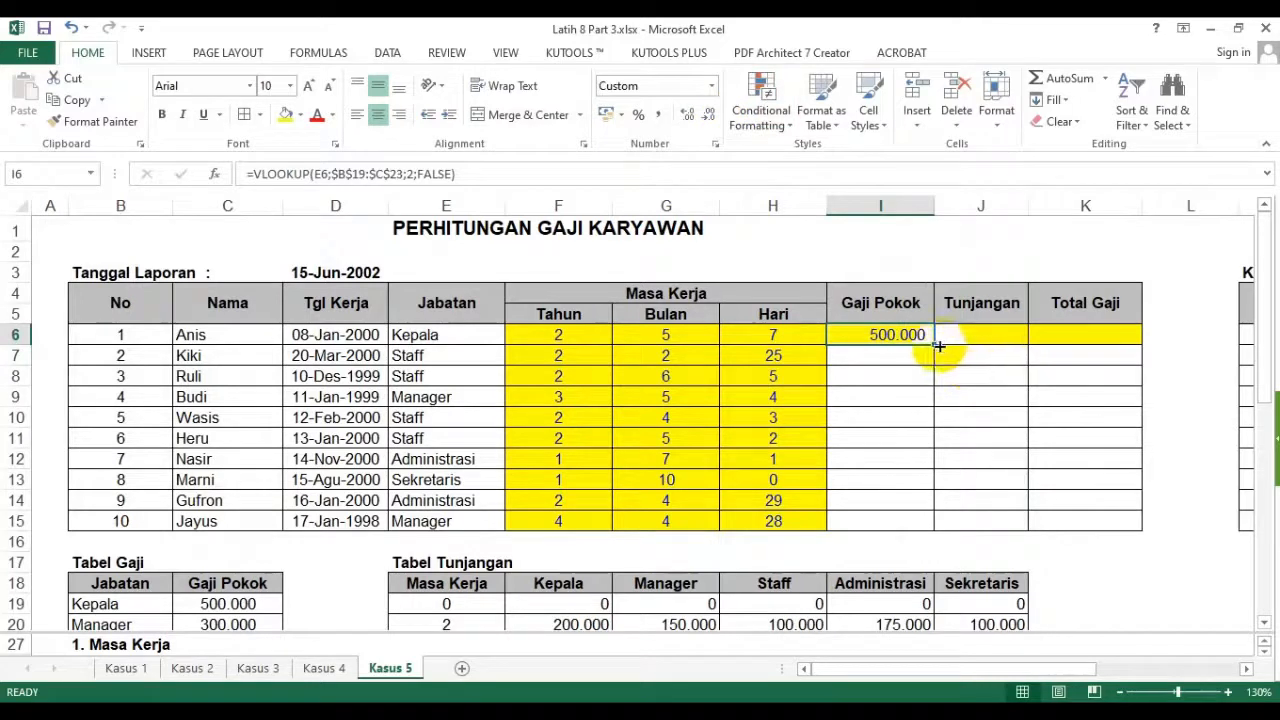
left_click_drag(934, 344, 933, 530)
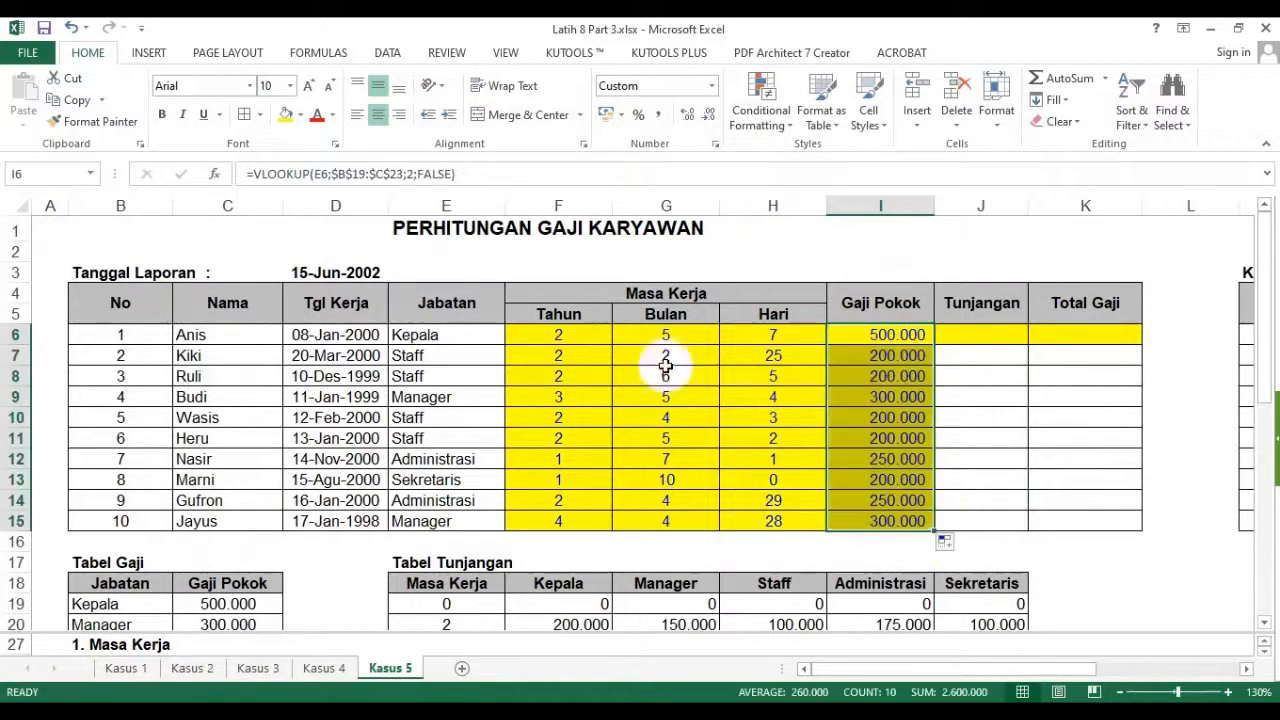
- Change the font colour of the range F6:K15 to black
left_click_drag(565, 337, 1063, 520)
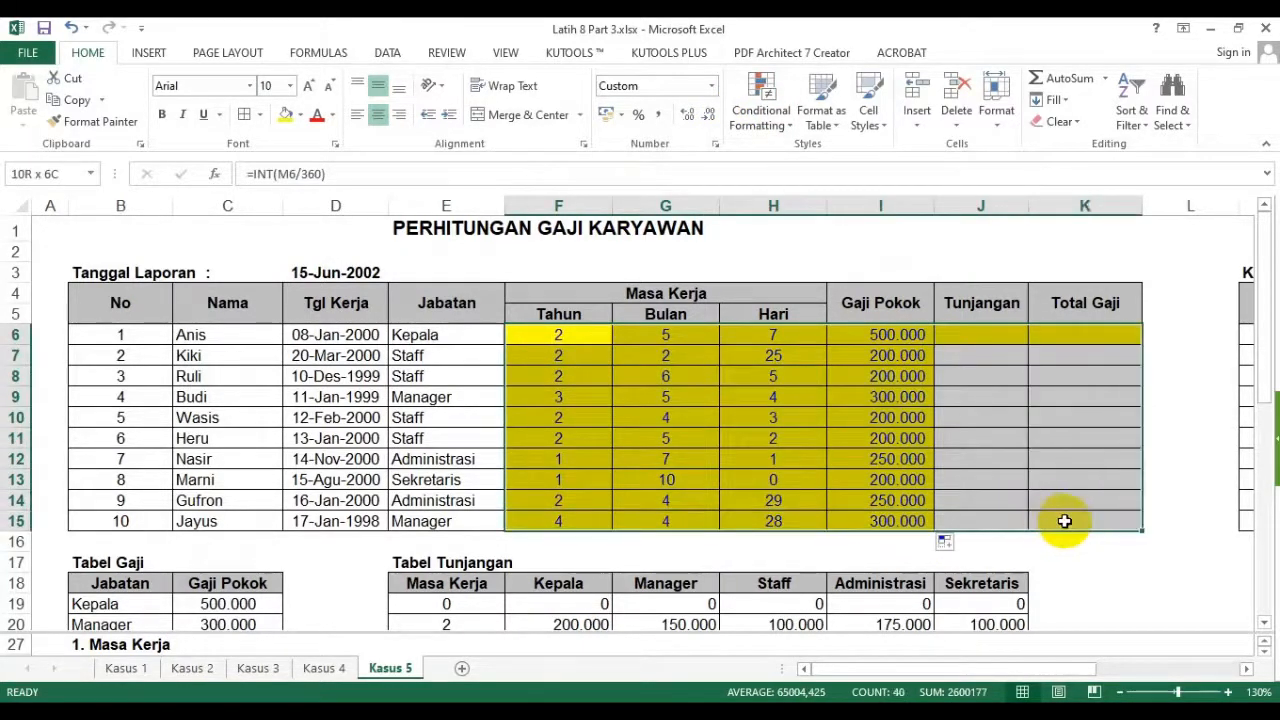
left_click(331, 118)
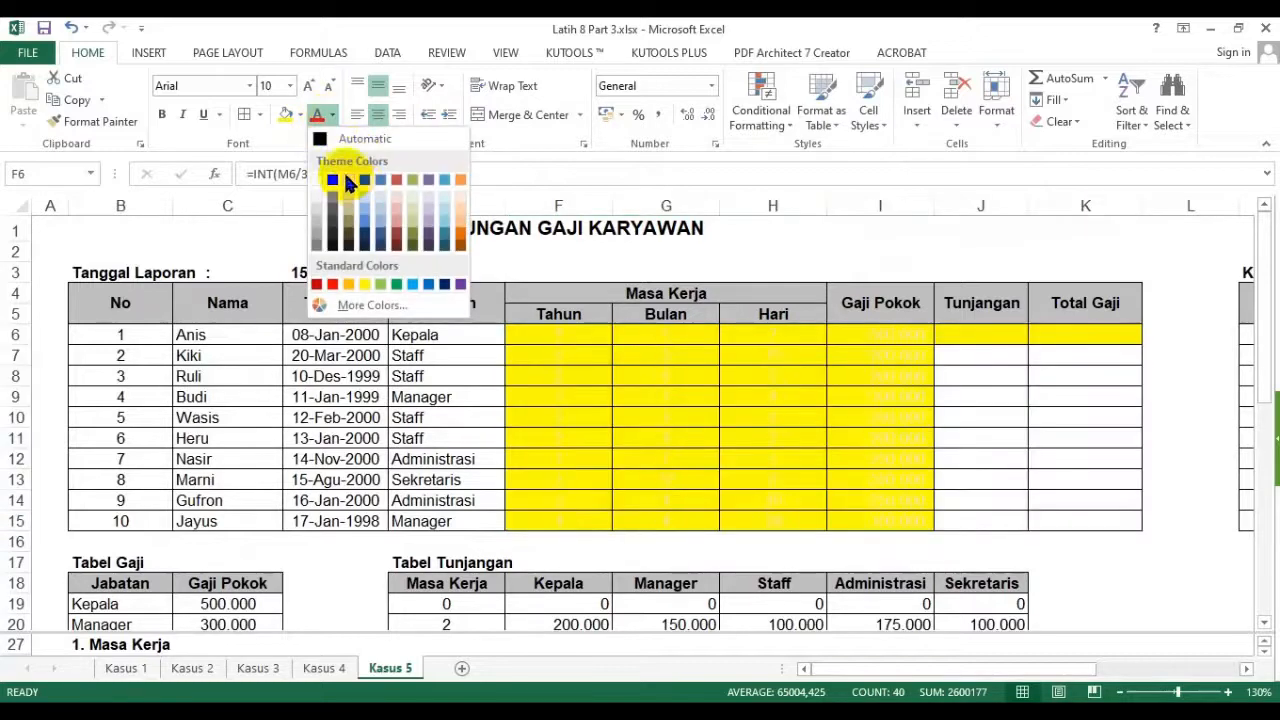
key("Escape")
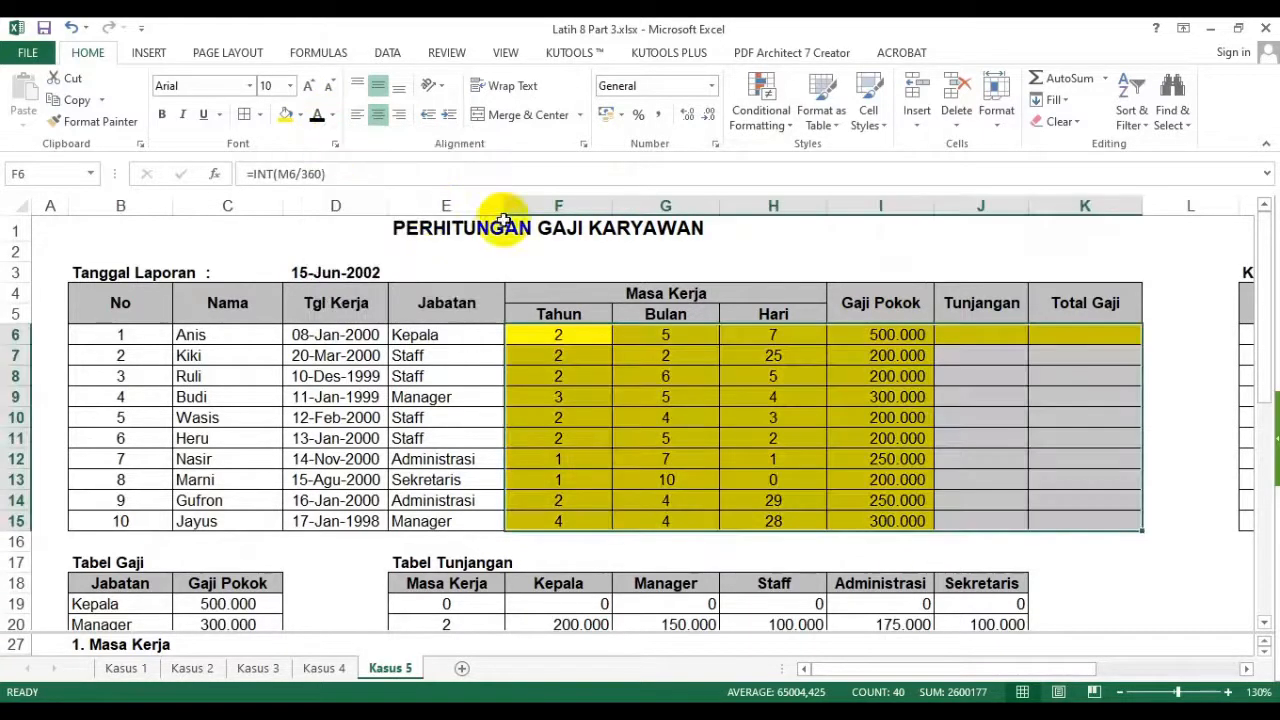
left_click(880, 333)
- Read the Tunjangan instruction and examine the Tabel Tunjangan rows for Masa Kerja 0, 2 and 4
scroll(347, 577, "down", 4)
scroll(300, 578, "down", 3)
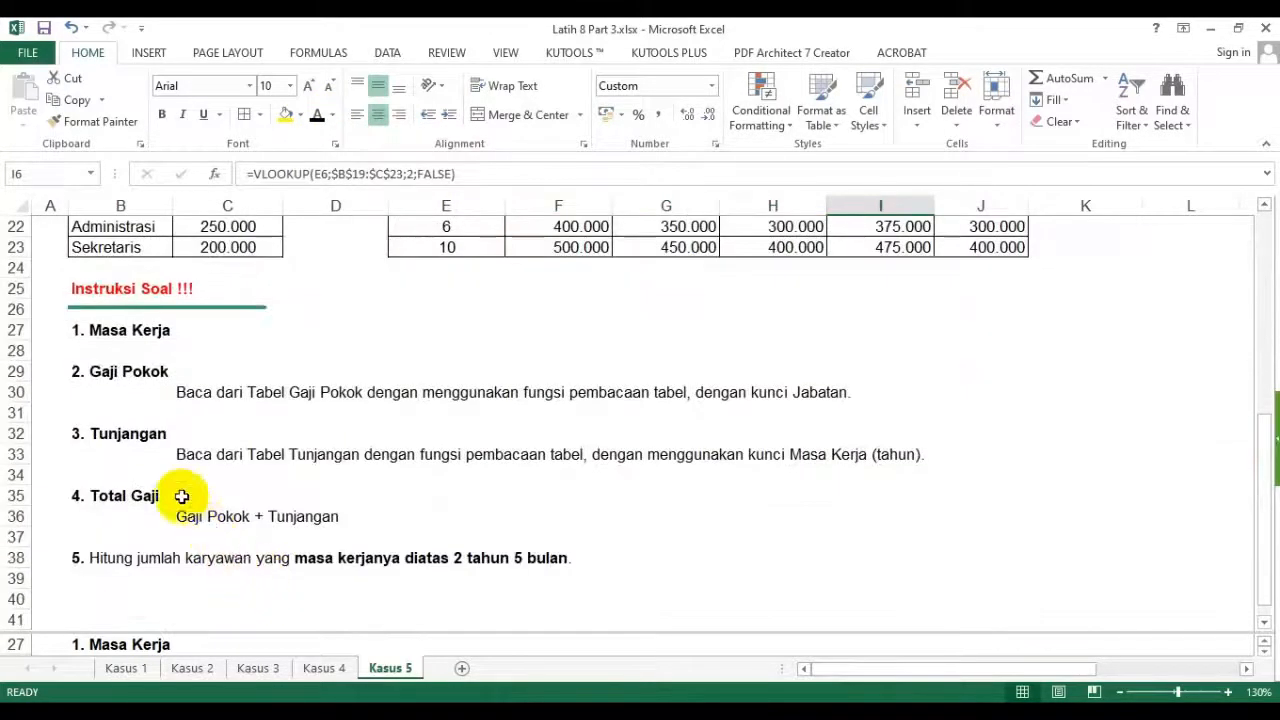
scroll(1037, 391, "up", 2)
scroll(1037, 391, "up", 4)
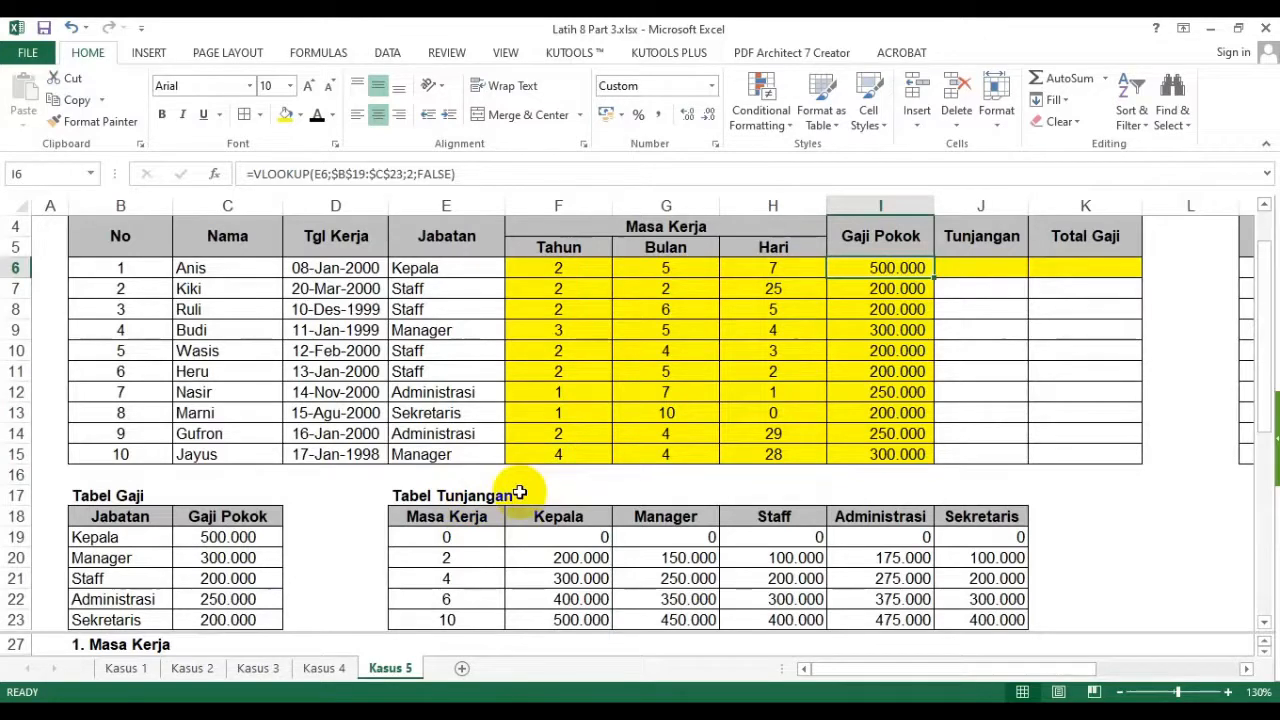
left_click(586, 452)
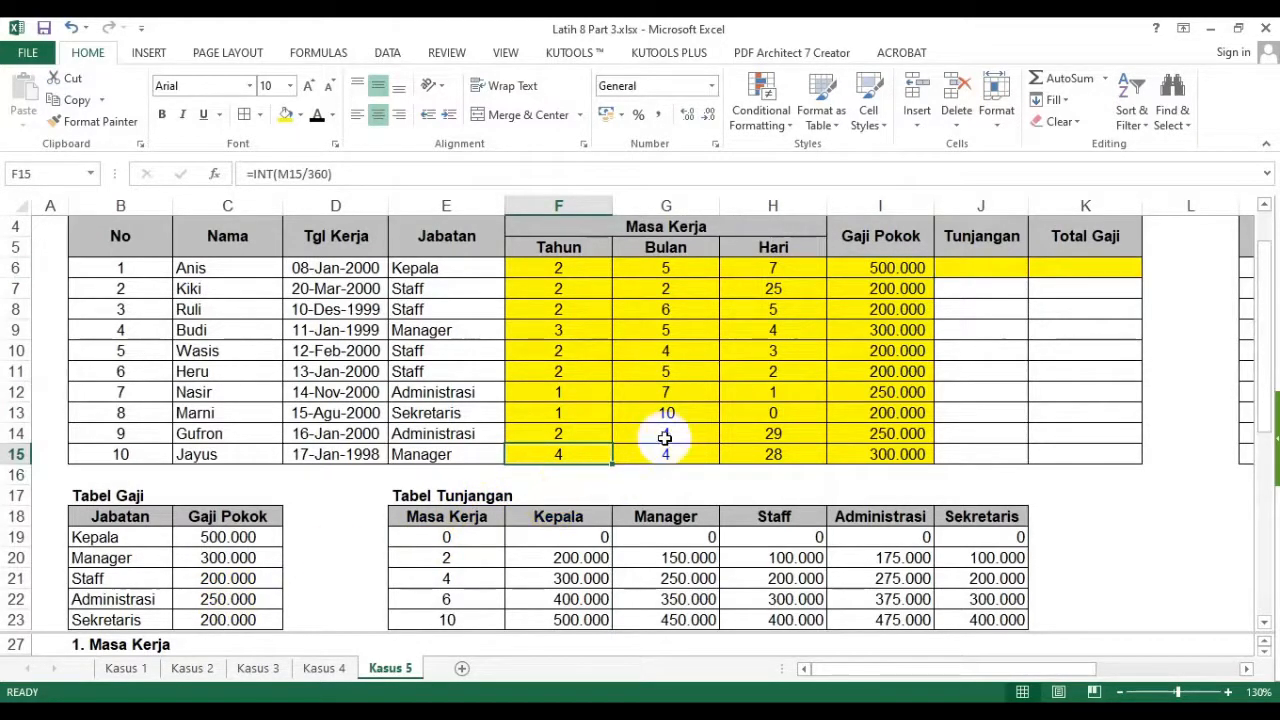
scroll(665, 437, "down", 1)
scroll(665, 433, "up", 1)
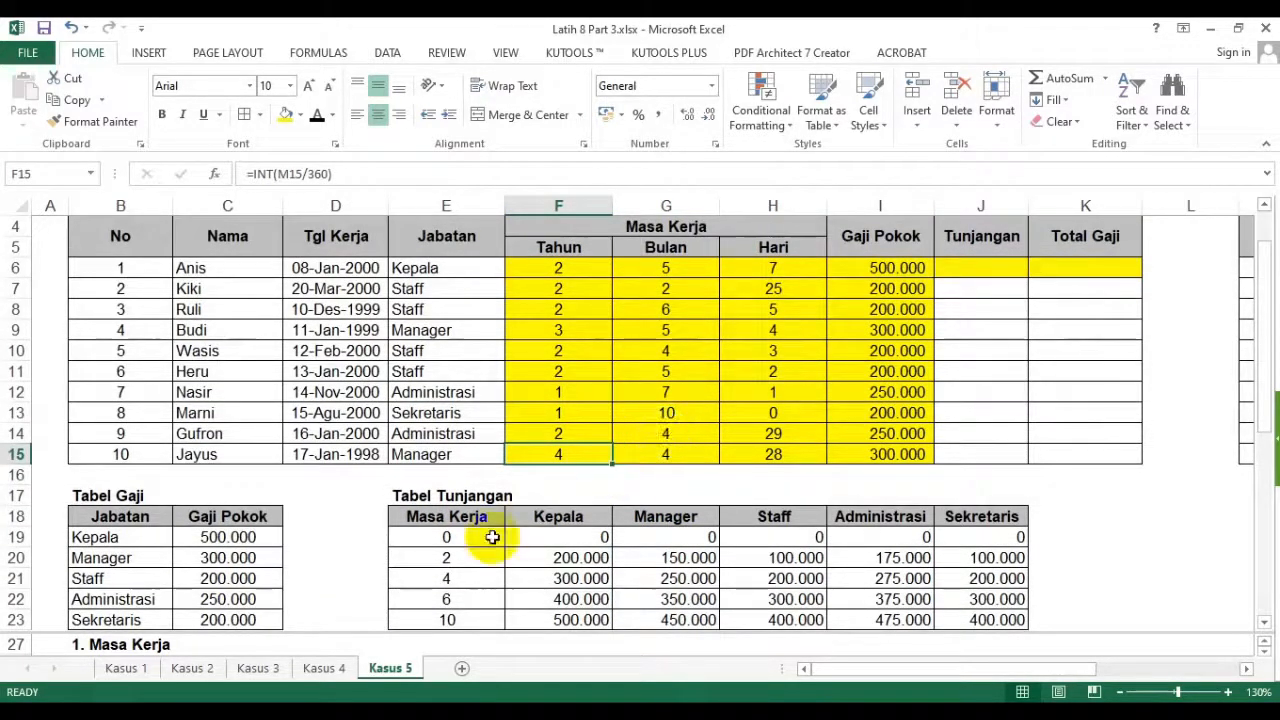
left_click_drag(446, 535, 986, 540)
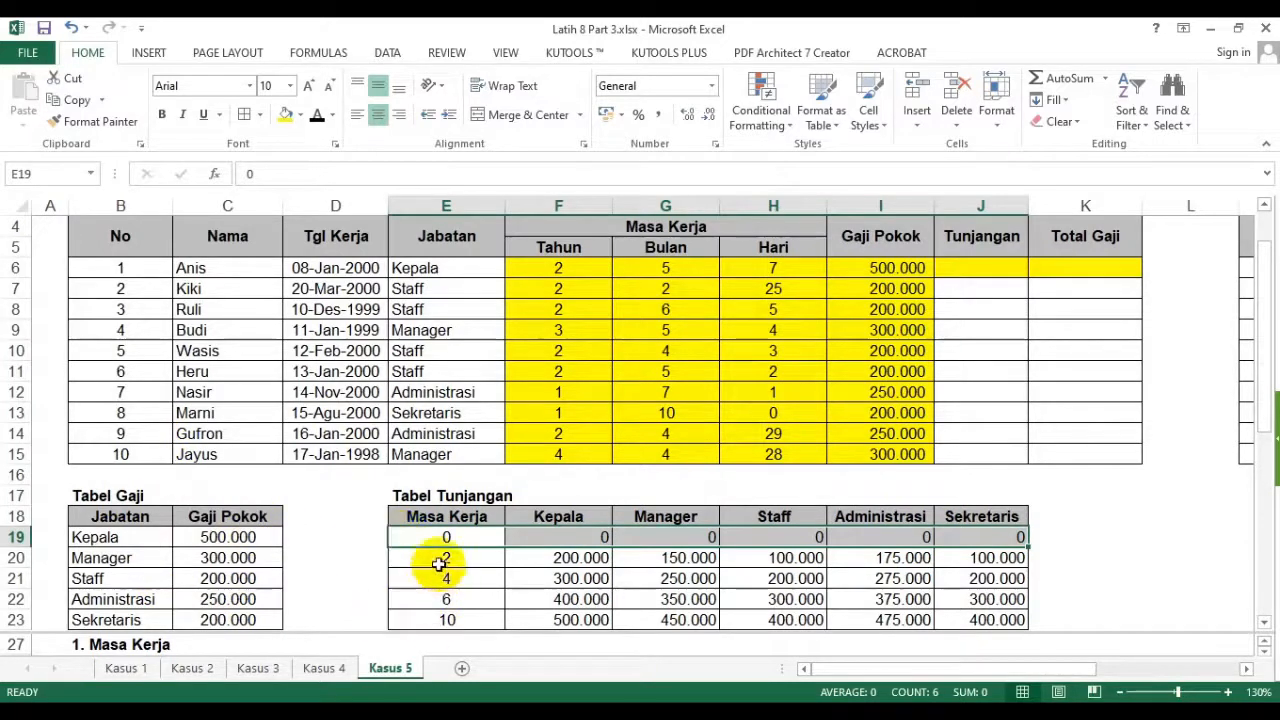
left_click_drag(440, 564, 958, 556)
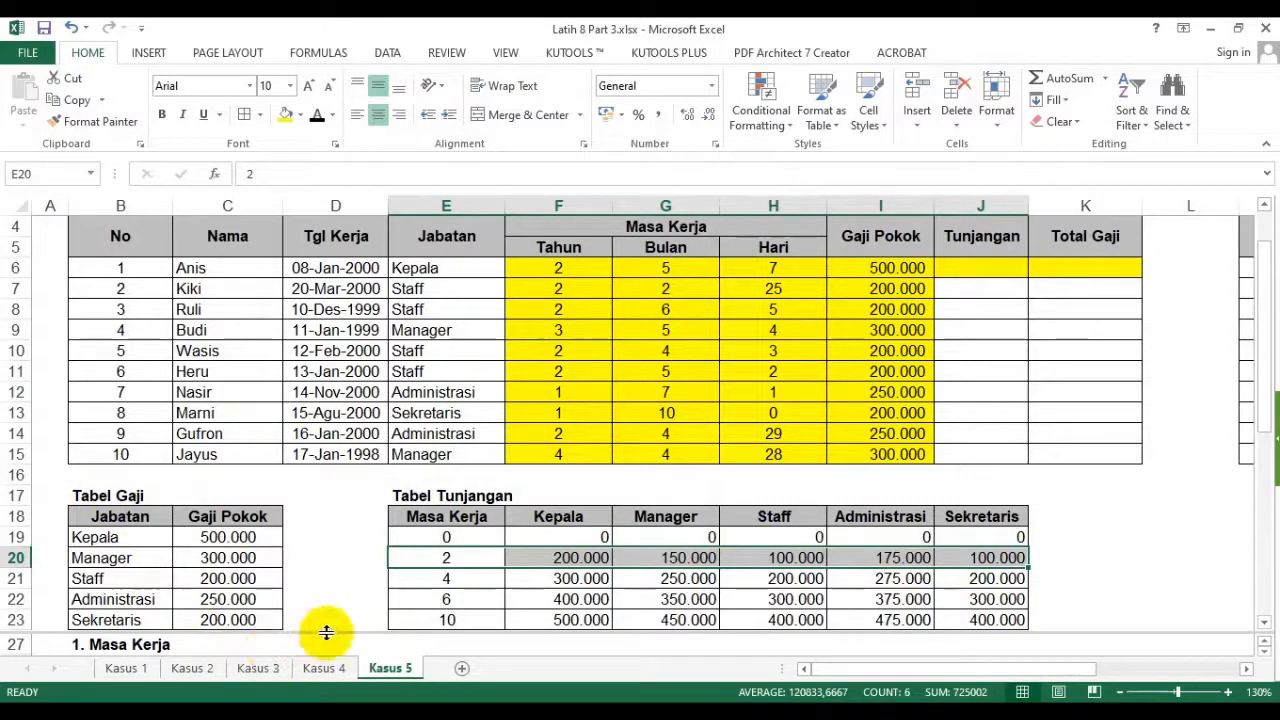
left_click_drag(449, 574, 951, 571)
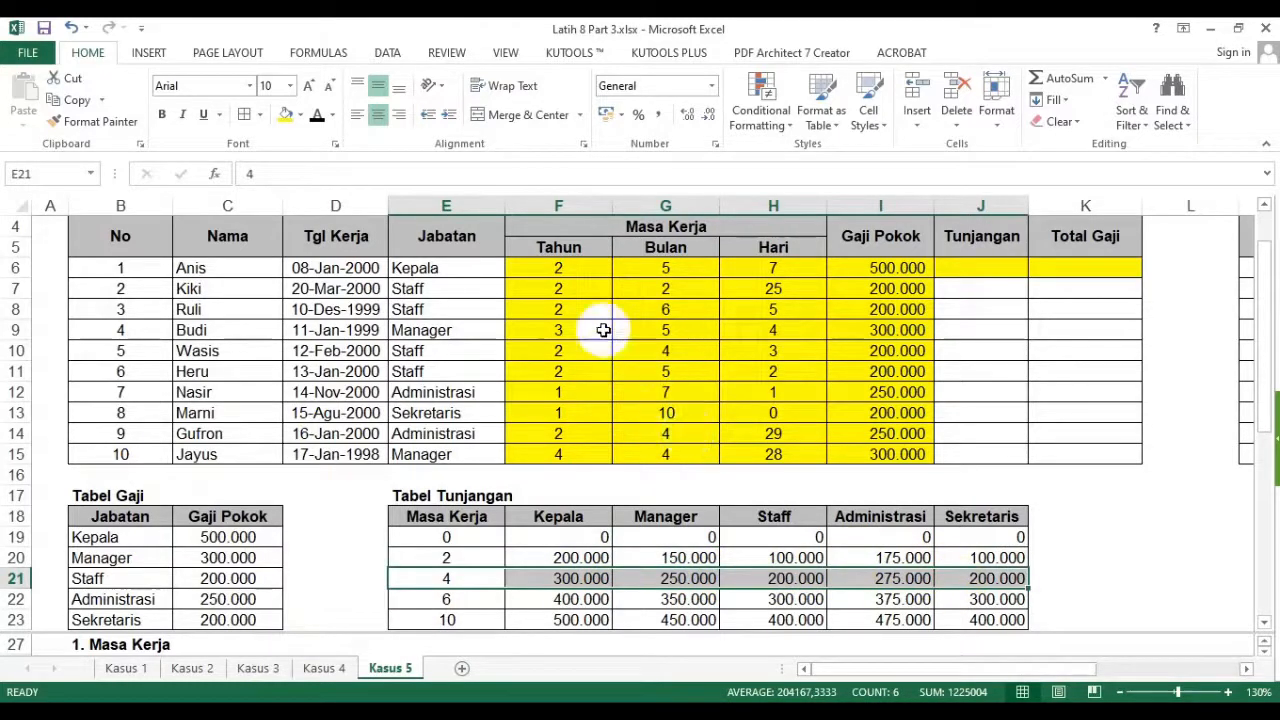
- Compare the Masa Kerja in years, months and days, especially in row 9, with the Masa Kerja brackets in Tabel Tunjangan
left_click_drag(560, 268, 582, 398)
left_click(732, 347)
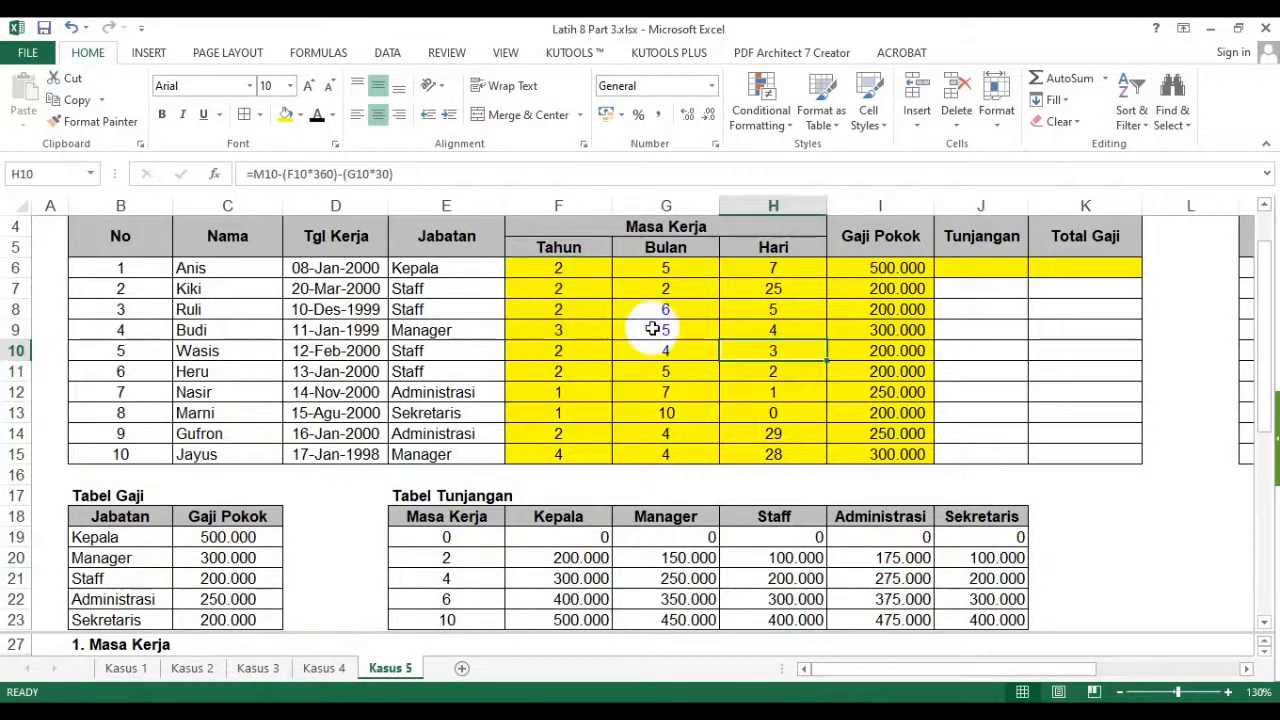
left_click(531, 331)
left_click(690, 291)
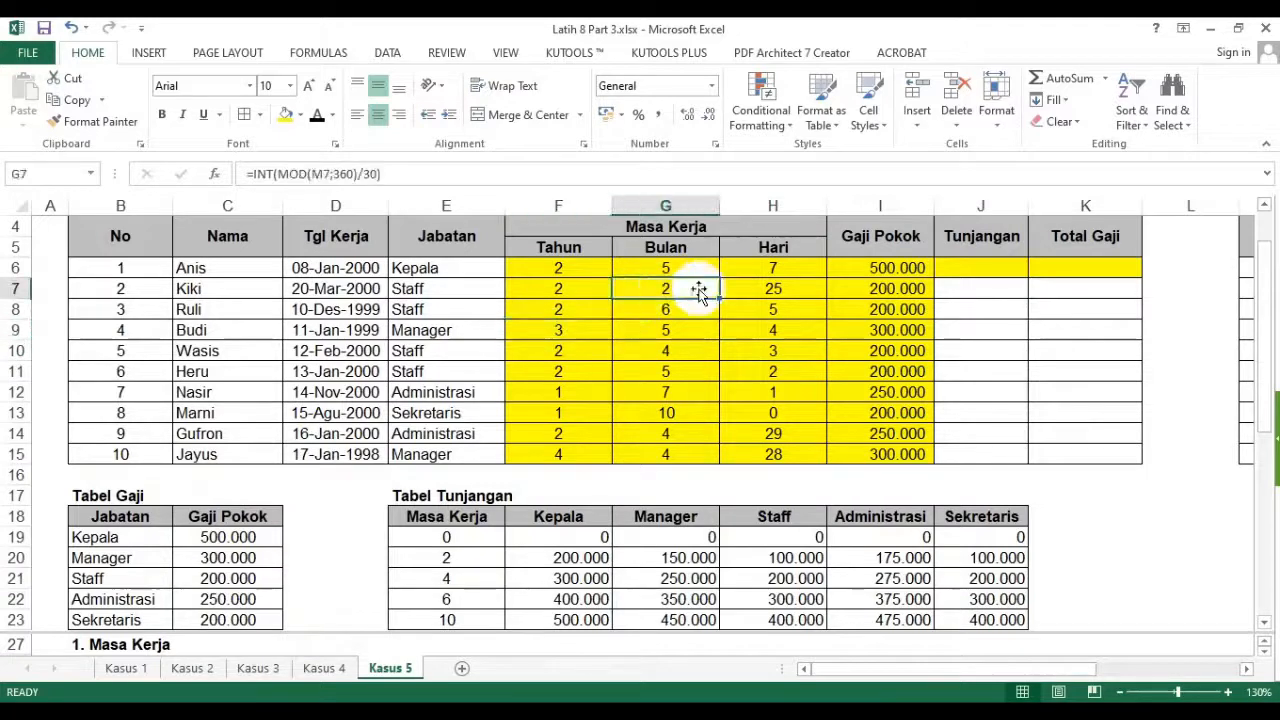
left_click(770, 283)
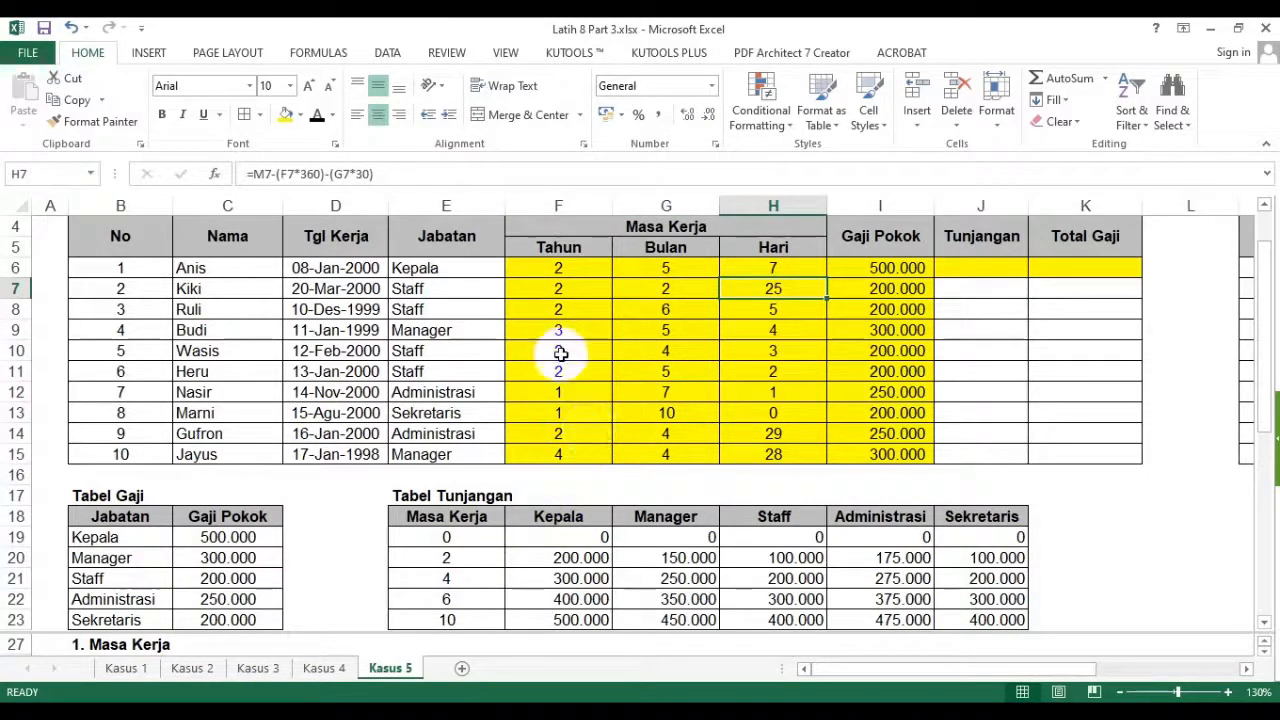
left_click(16, 330)
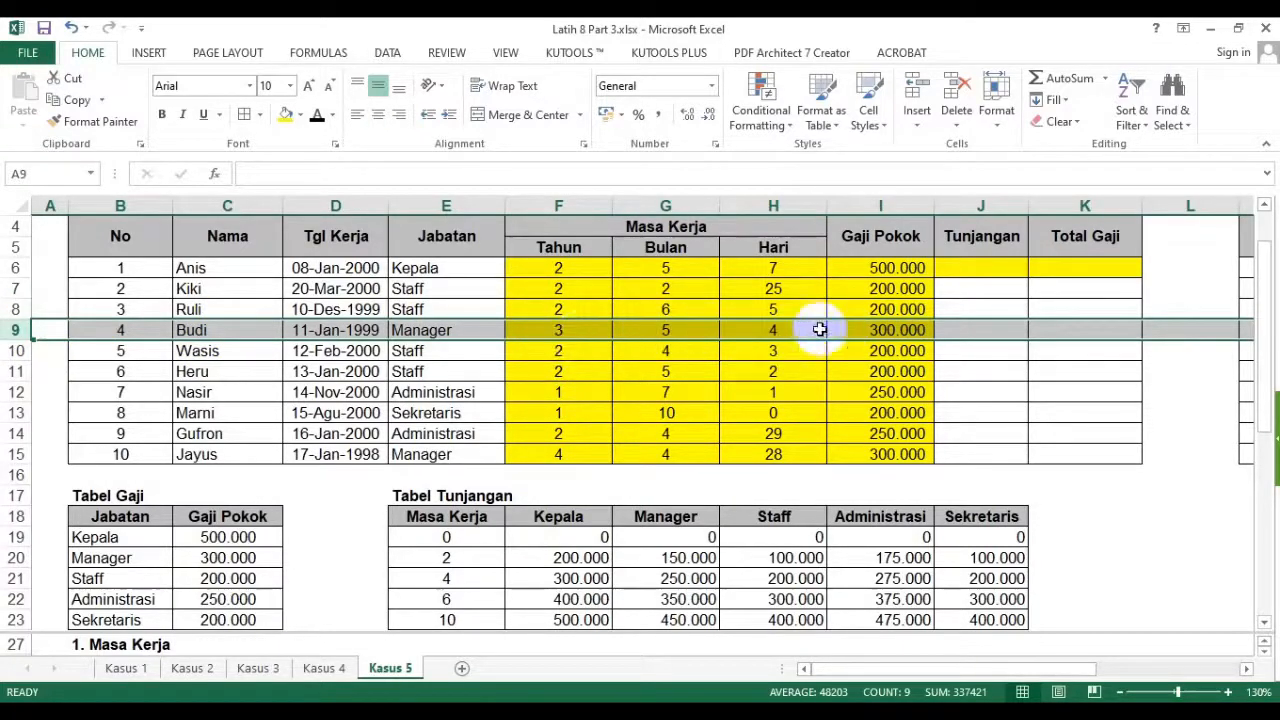
left_click_drag(685, 329, 771, 327)
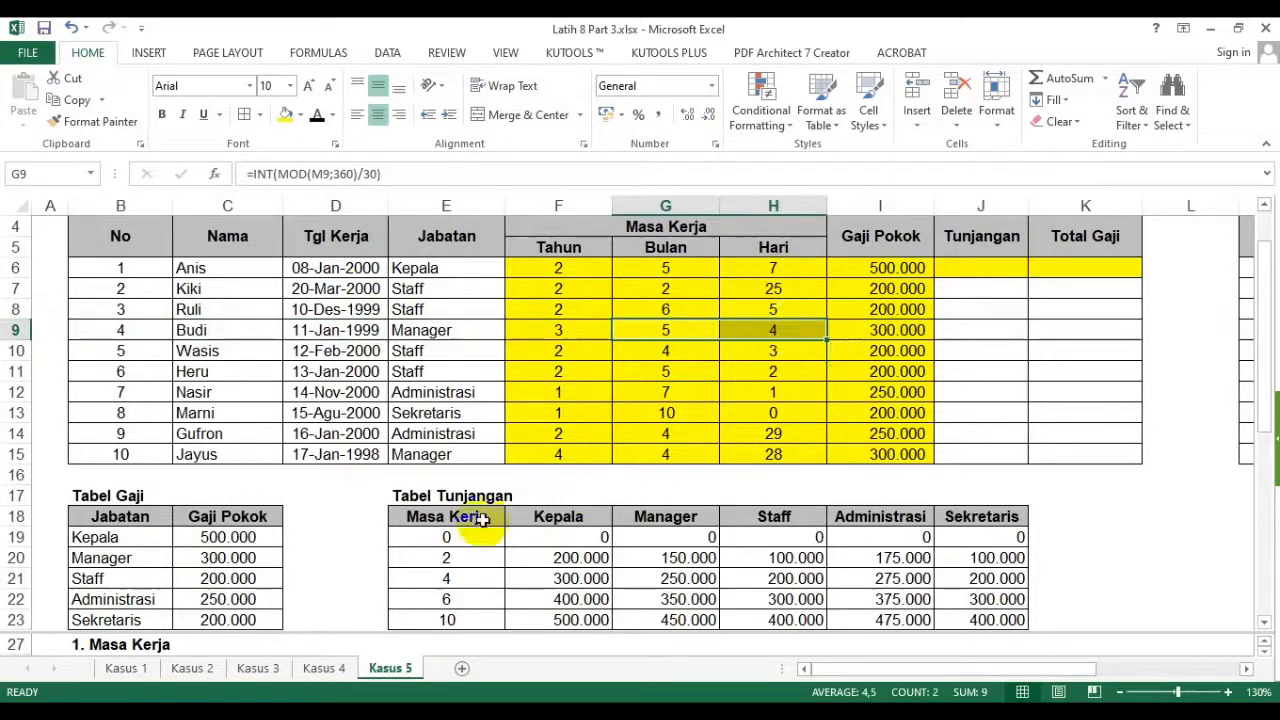
left_click_drag(447, 537, 457, 612)
left_click(581, 330)
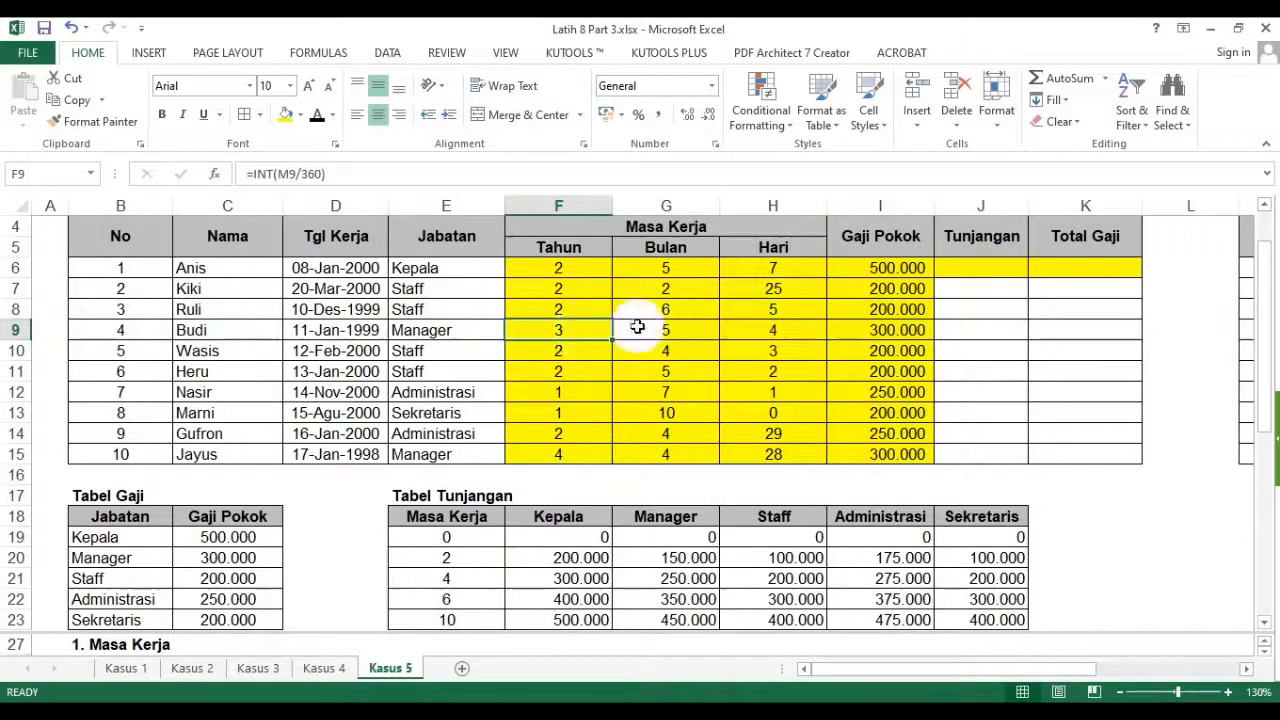
left_click(594, 394)
left_click(563, 333)
left_click(666, 334)
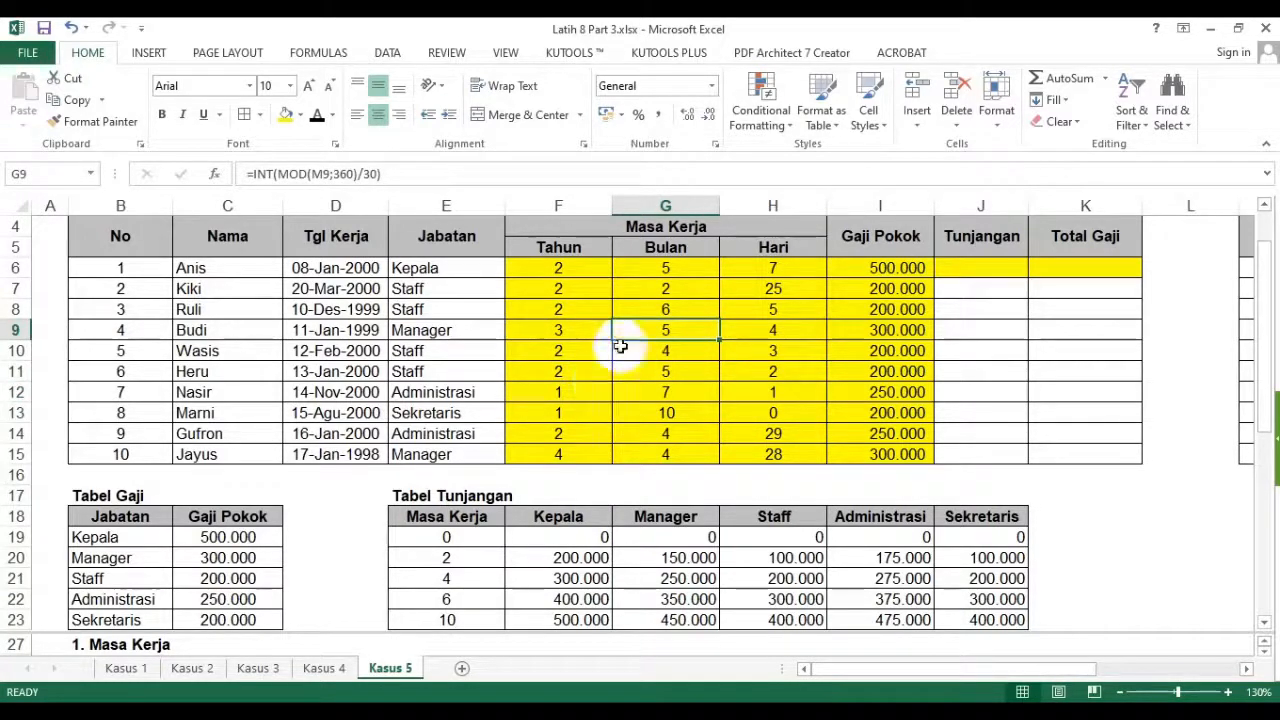
left_click(564, 334)
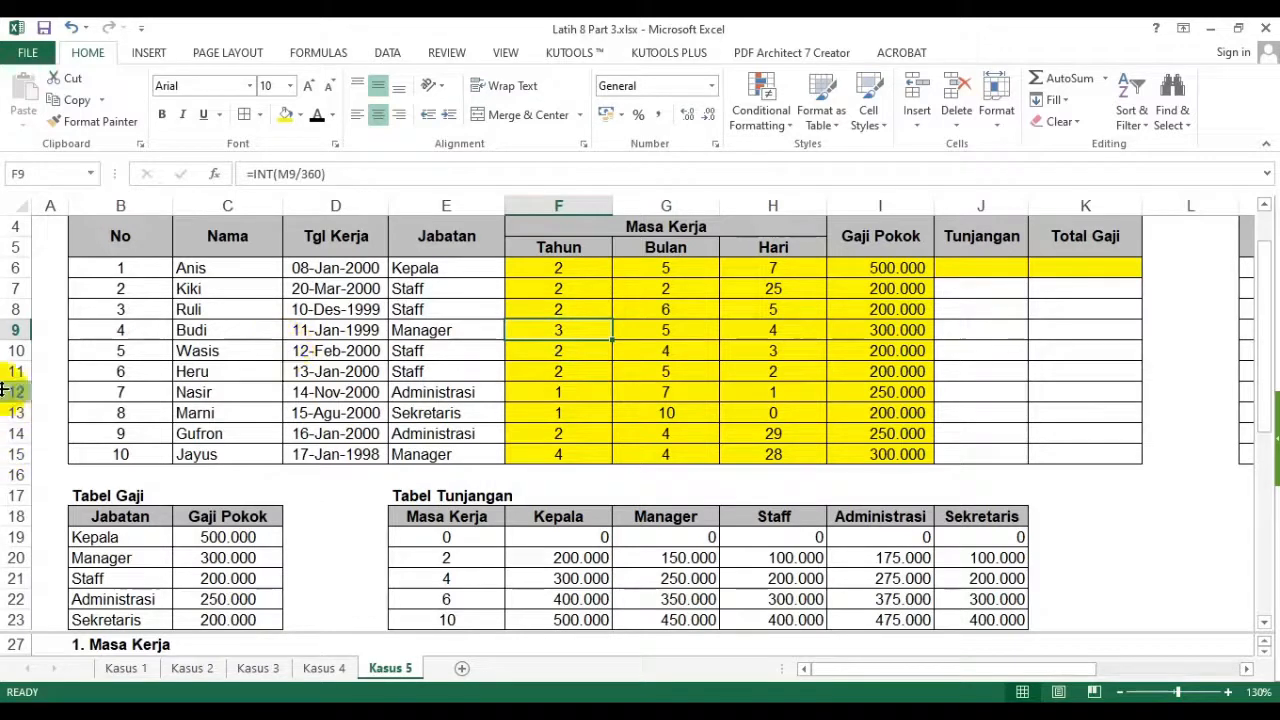
left_click(15, 330)
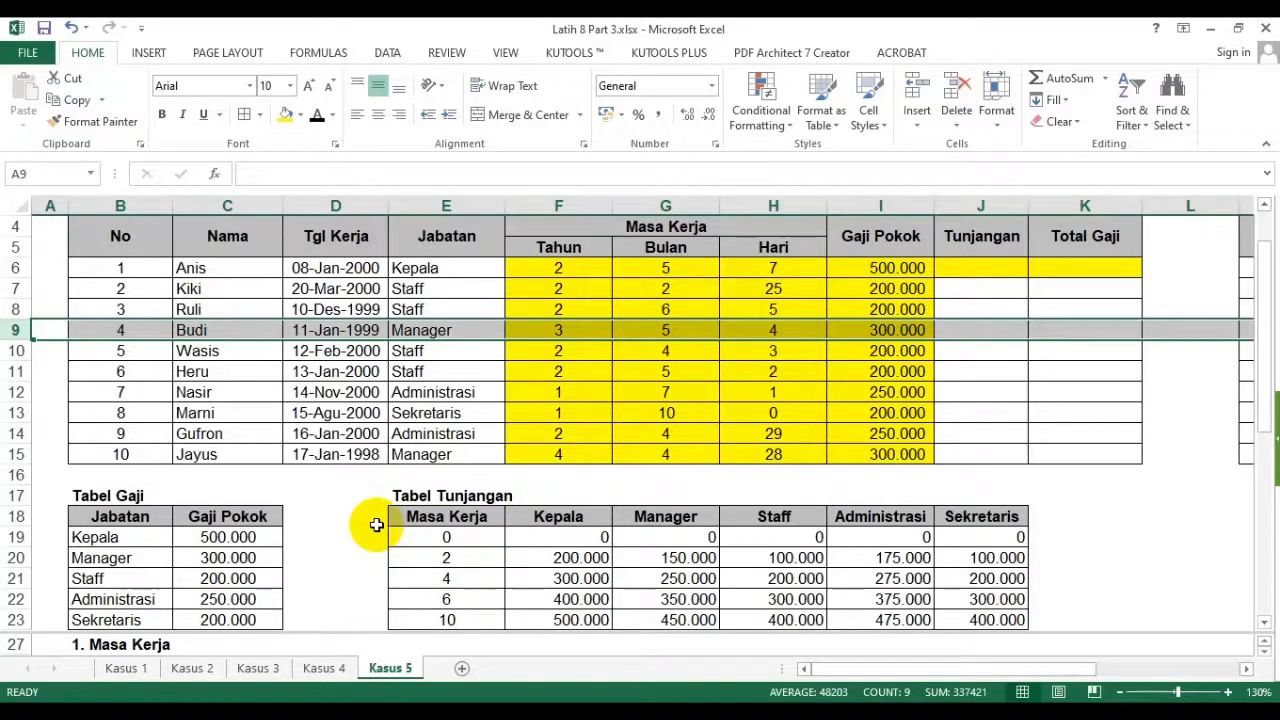
left_click_drag(443, 558, 1000, 560)
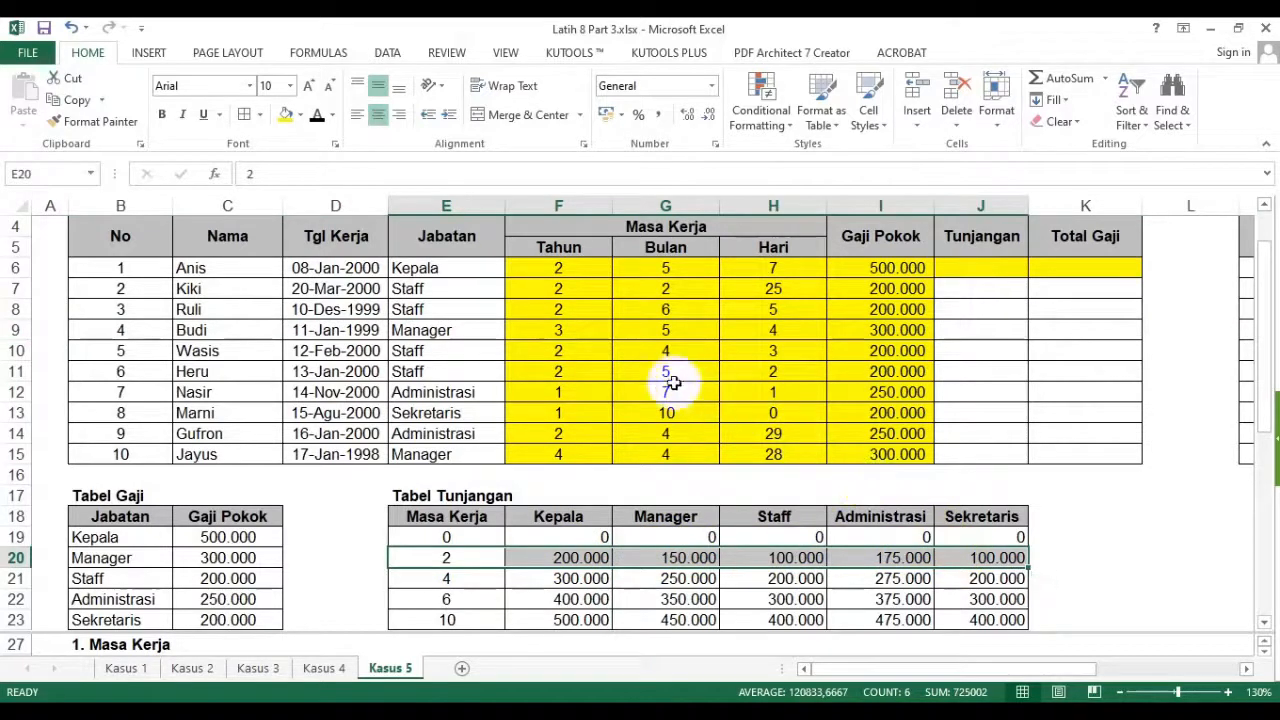
- Examine how the Tahun and Jabatan columns relate to the Masa Kerja column of Tabel Tunjangan for the Tunjangan lookup
left_click(974, 267)
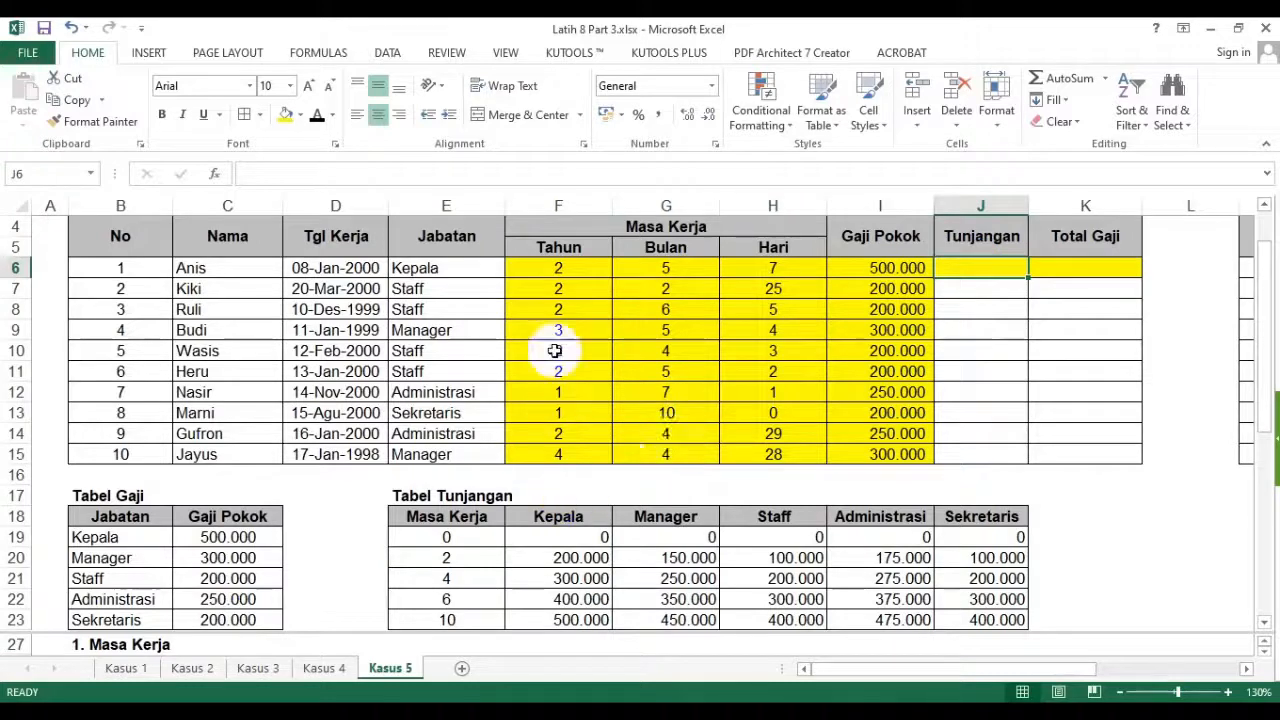
left_click(566, 285)
left_click_drag(568, 281, 578, 453)
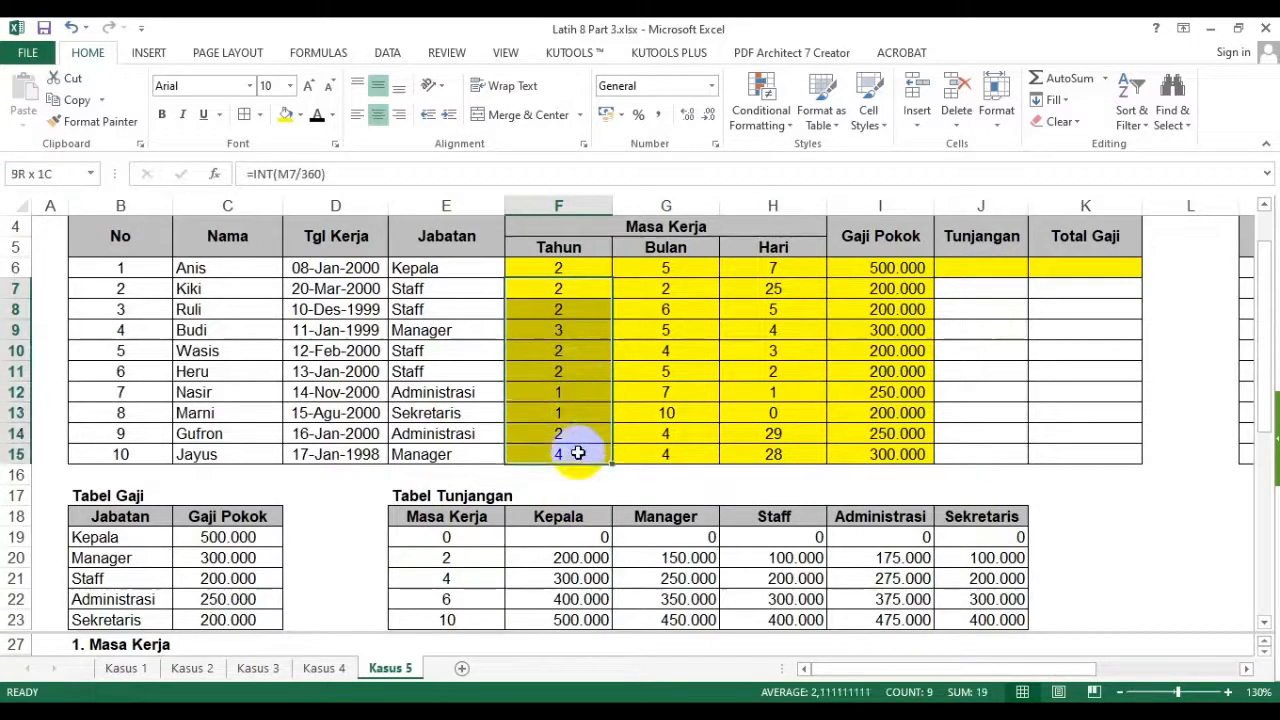
left_click_drag(443, 540, 455, 618)
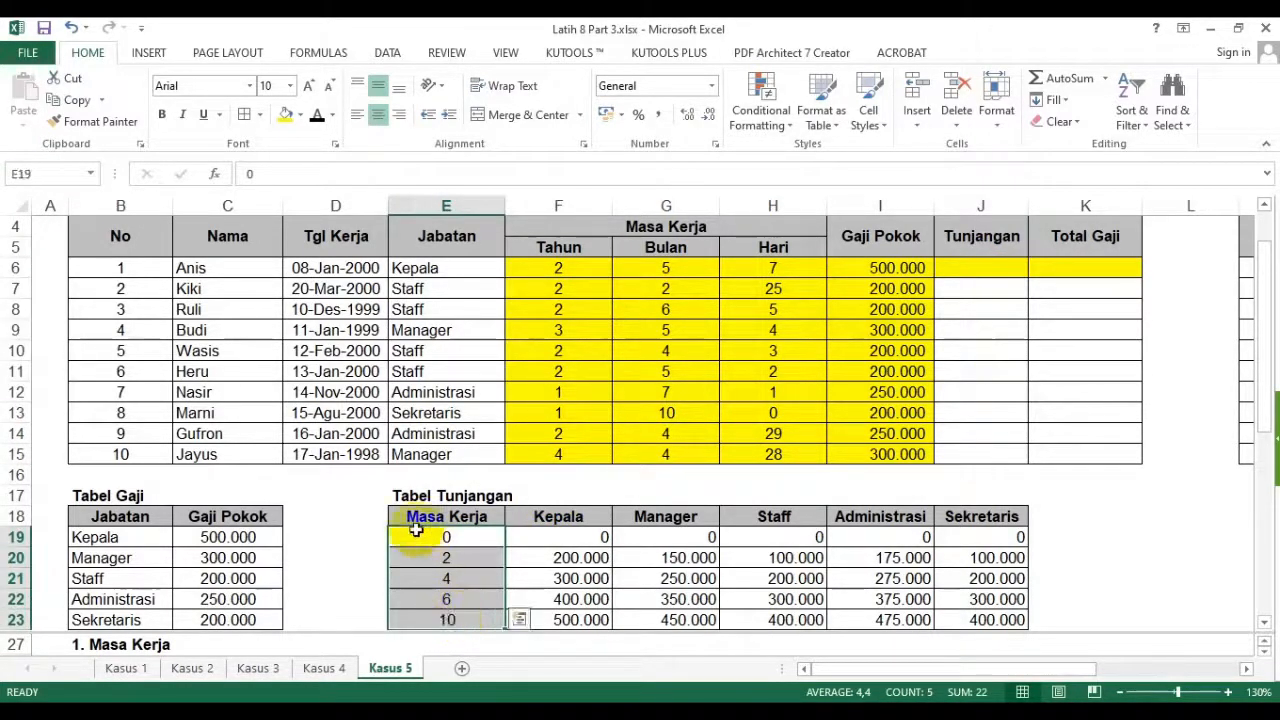
left_click_drag(420, 288, 432, 462)
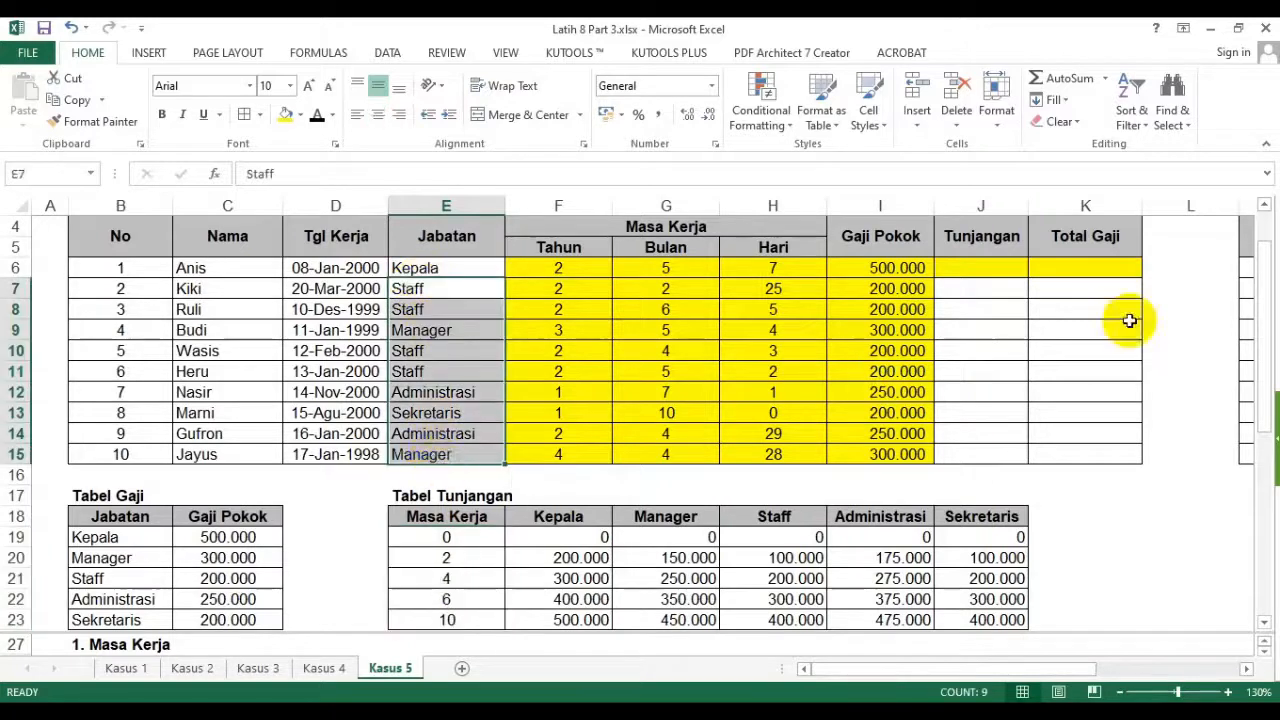
left_click(985, 312)
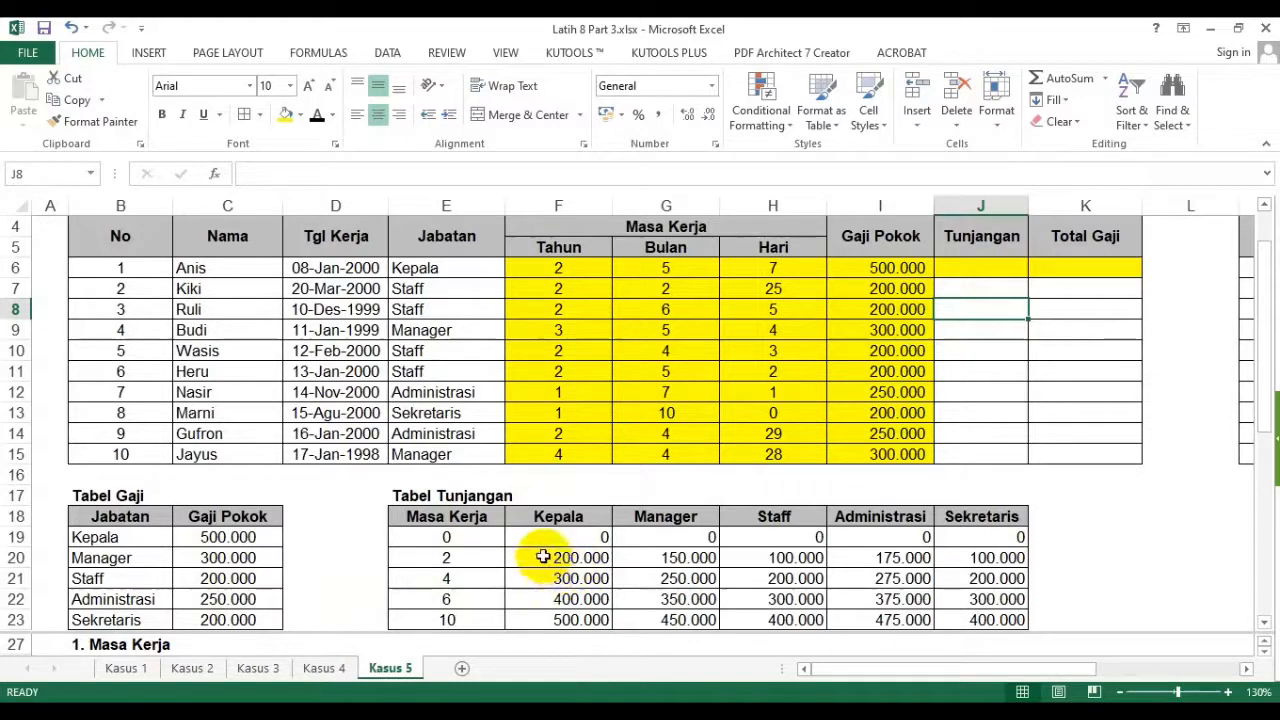
- Format the Masa Kerja values E19:E23 of Tabel Tunjangan as bold red text with no fill
left_click(455, 537)
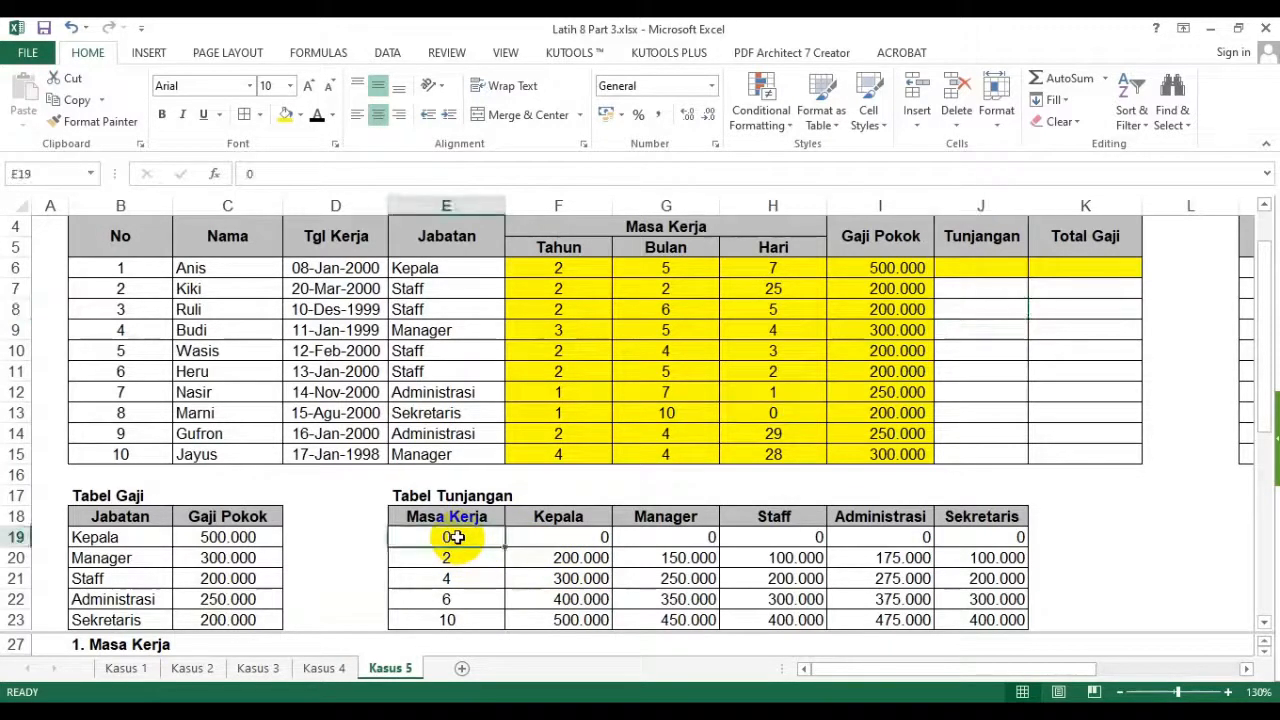
left_click_drag(455, 537, 451, 614)
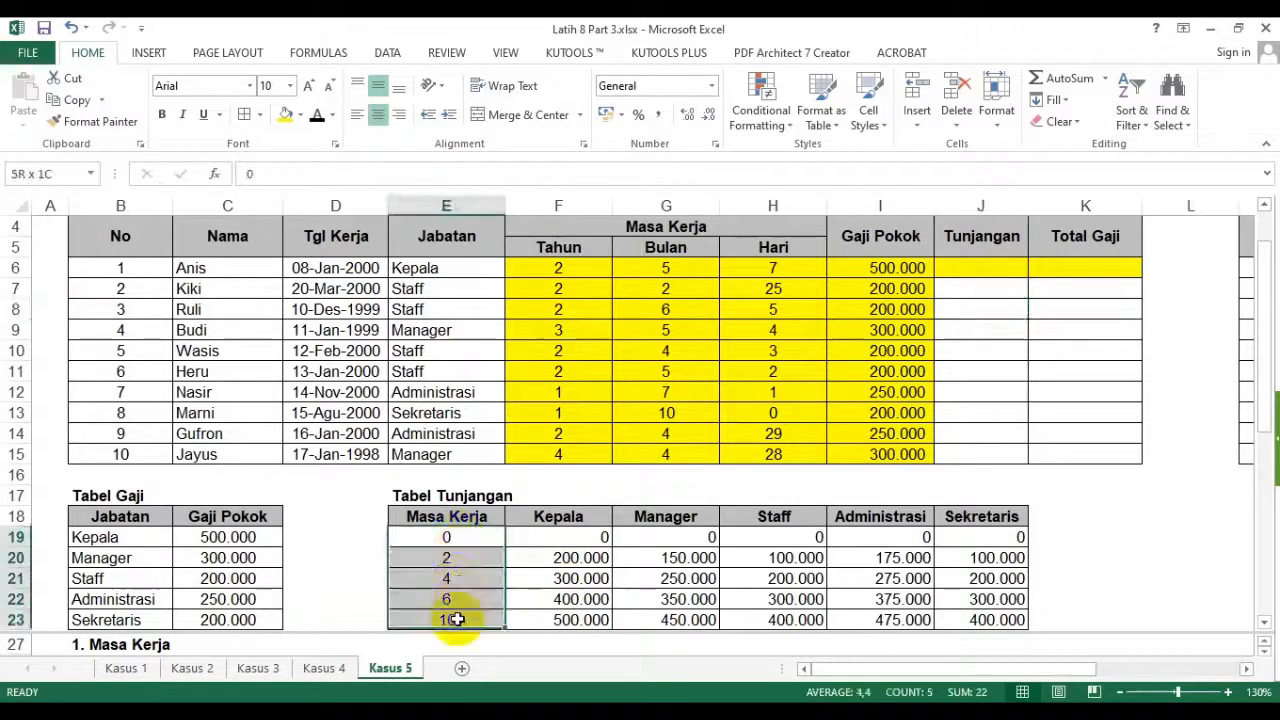
left_click(298, 116)
left_click(296, 250)
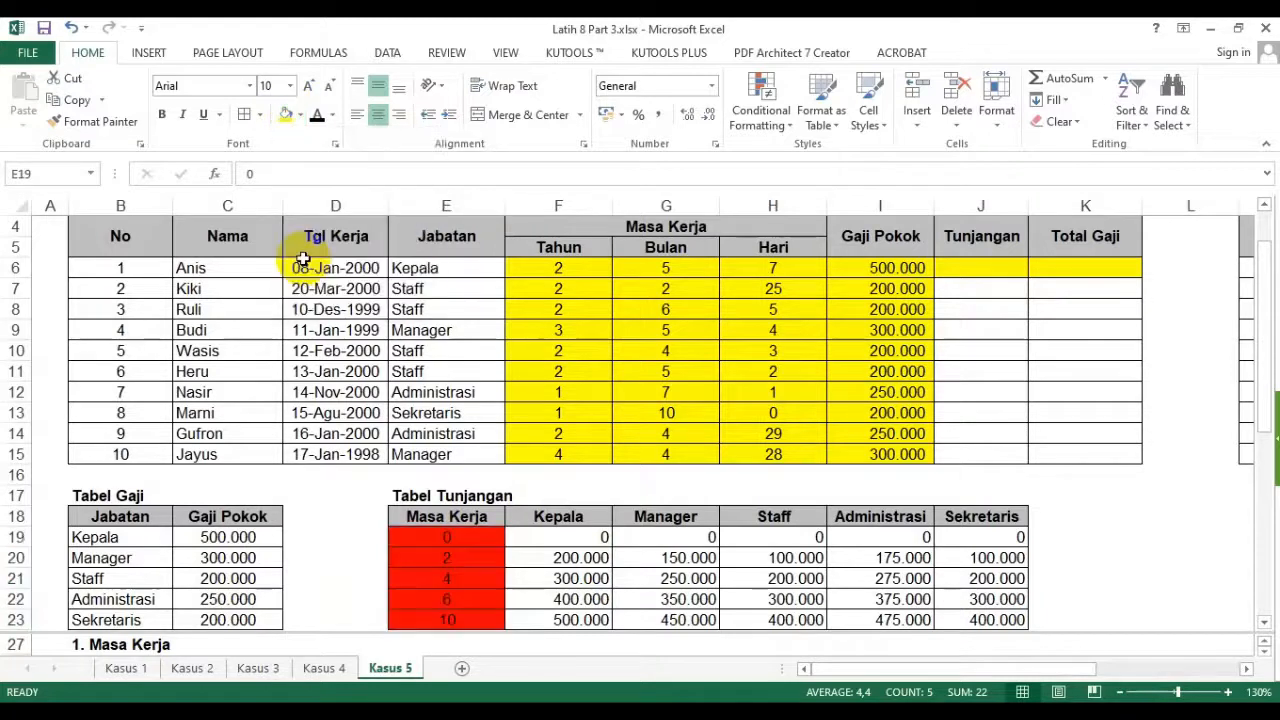
left_click(163, 115)
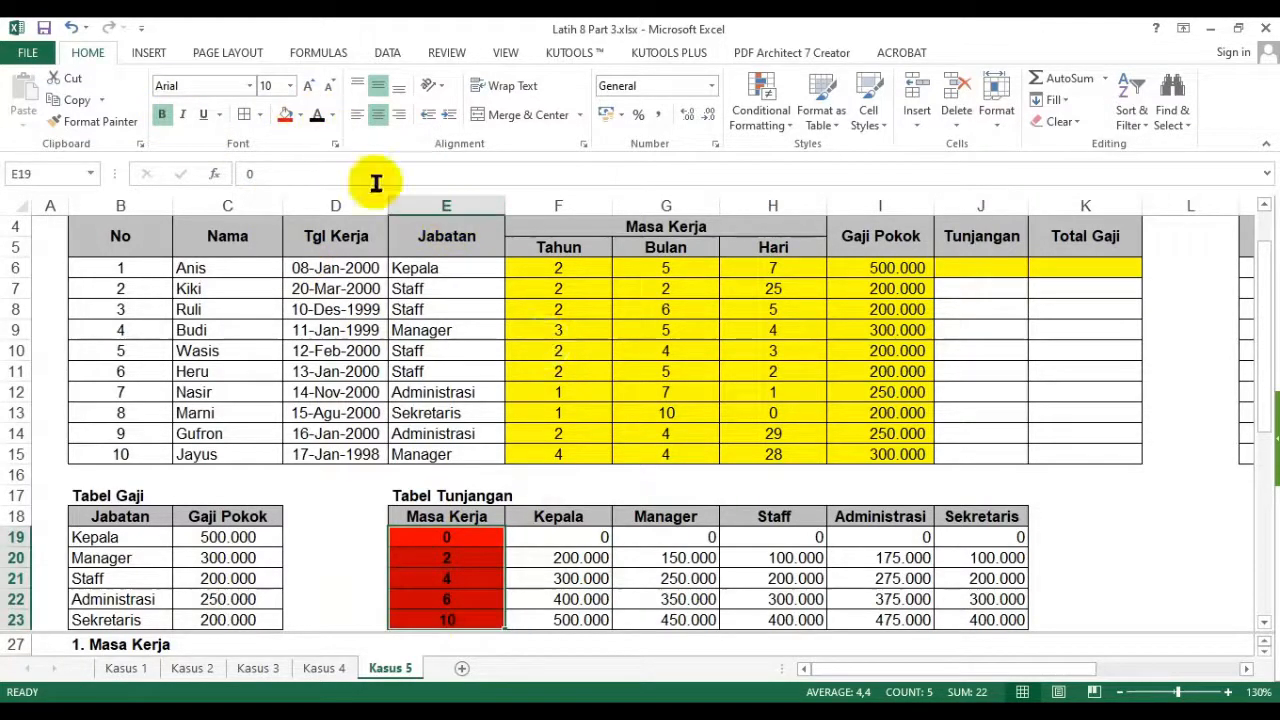
left_click(299, 115)
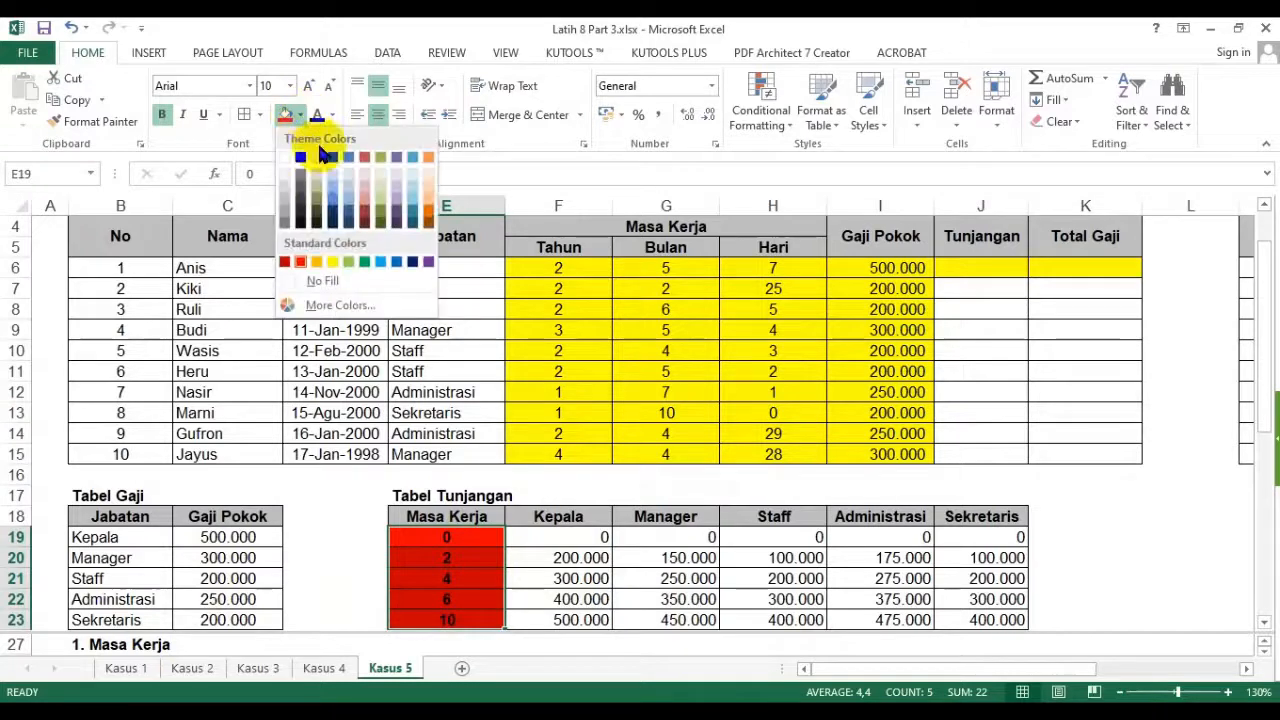
left_click(322, 280)
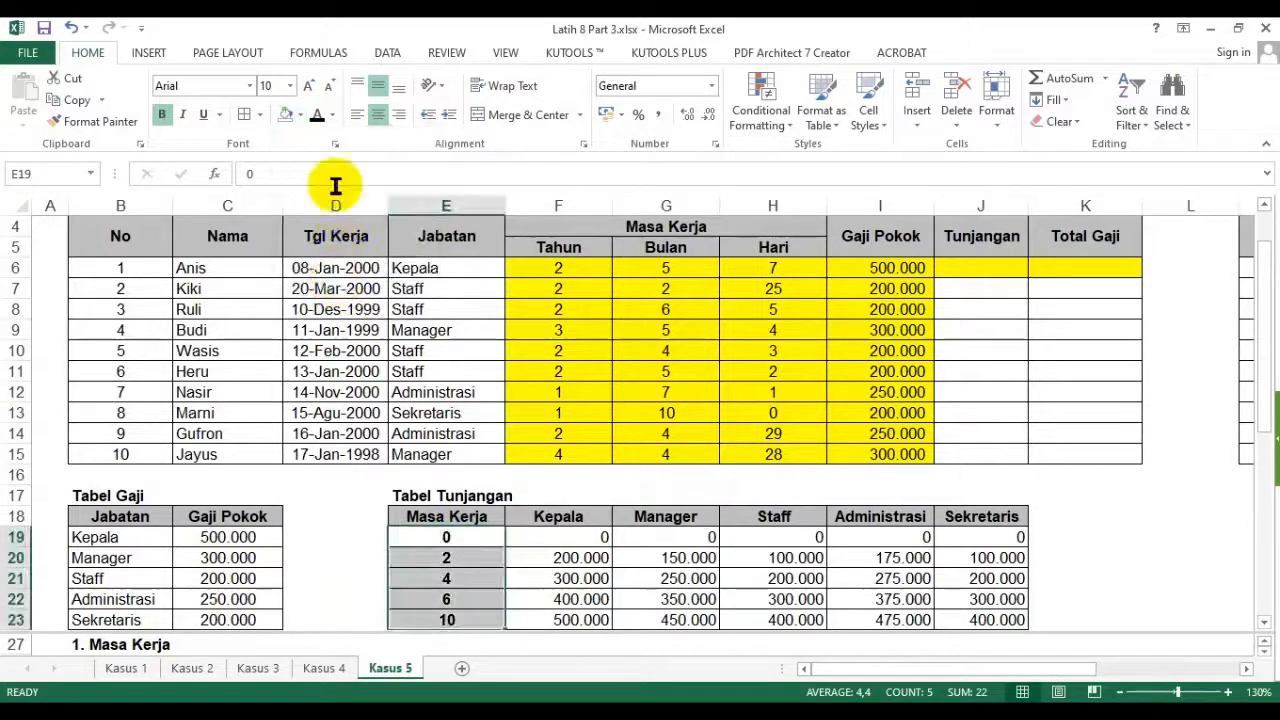
left_click(332, 115)
left_click(330, 284)
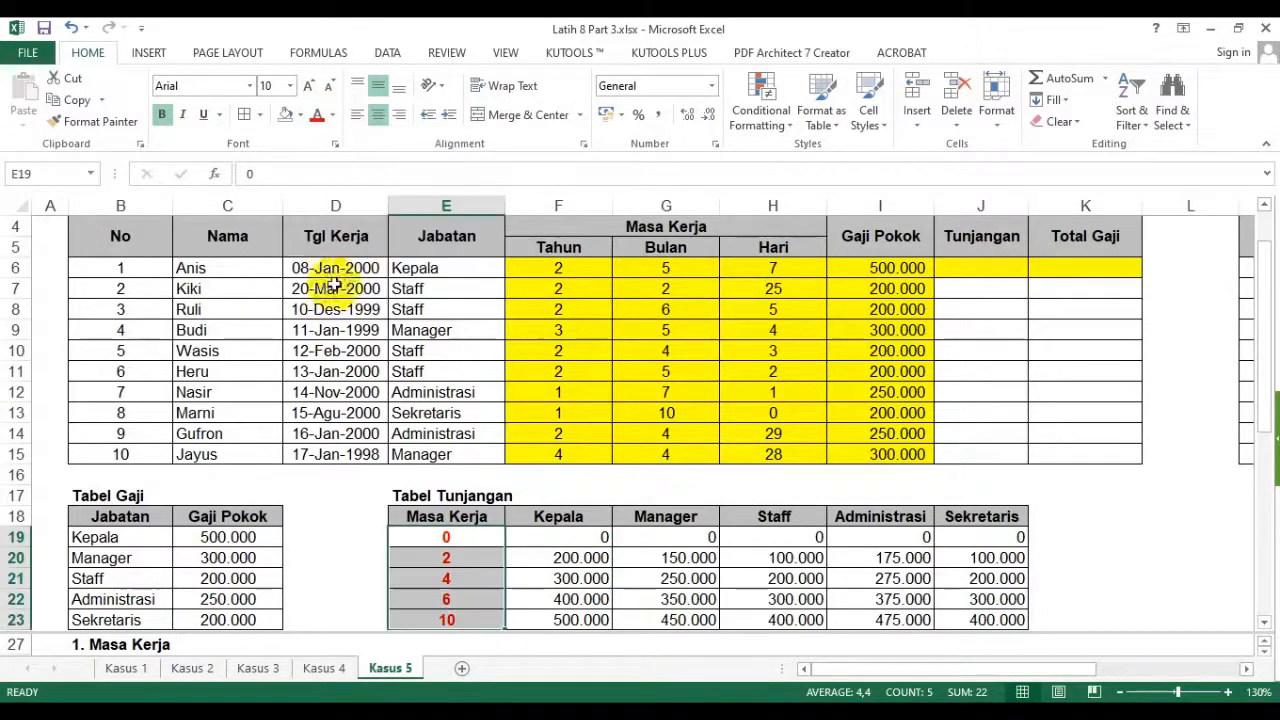
- Start the Tunjangan formula in J6 as a VLOOKUP of F6 in the absolute range $E$19:$J$23
left_click_drag(588, 515, 968, 517)
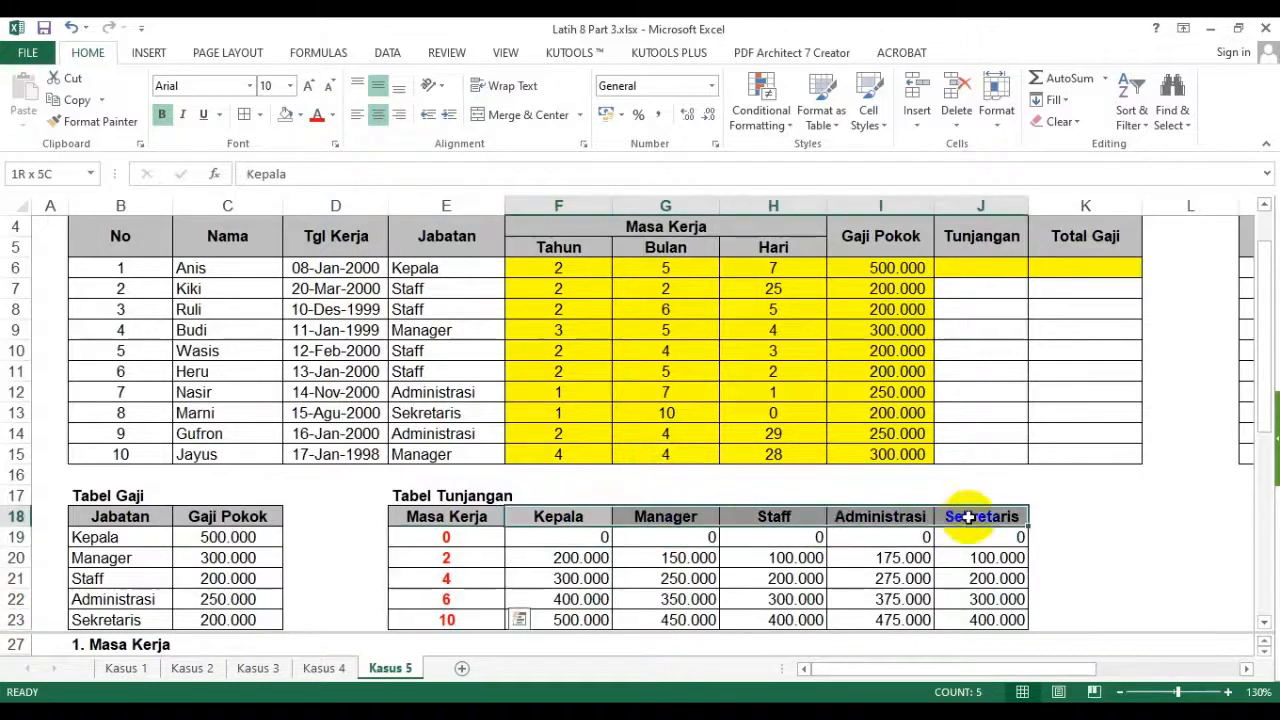
left_click(965, 266)
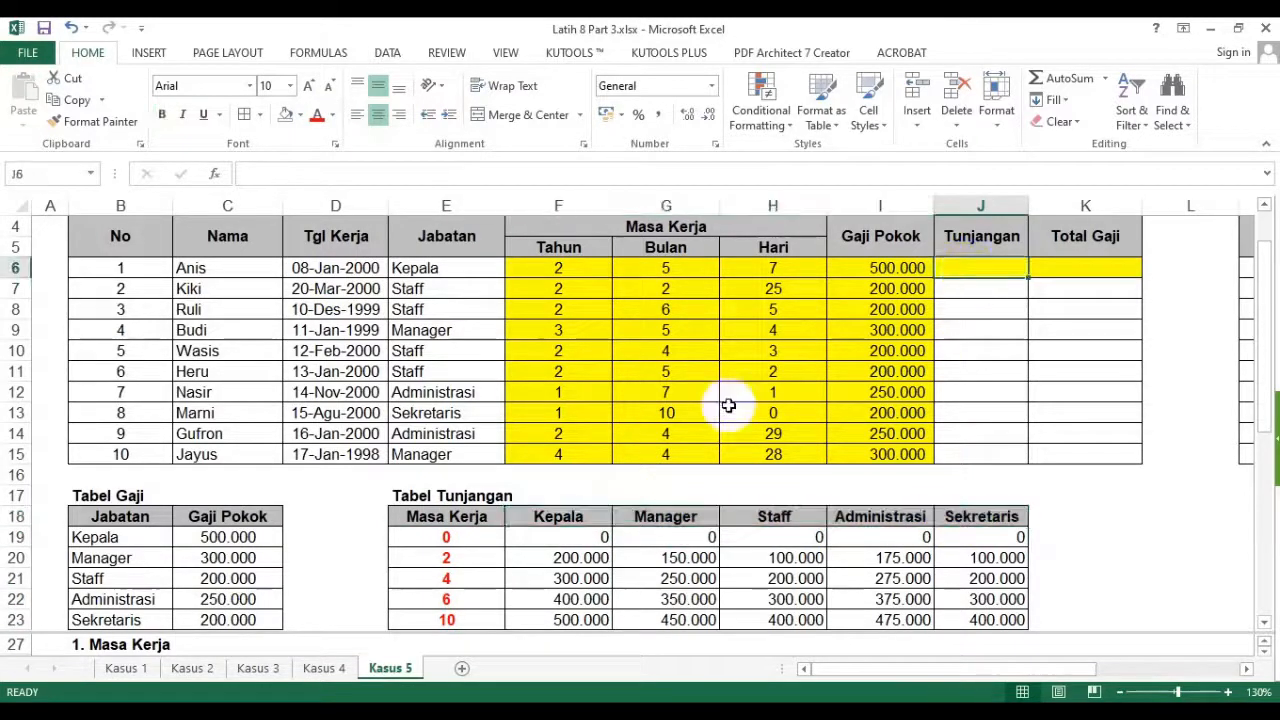
type("=v")
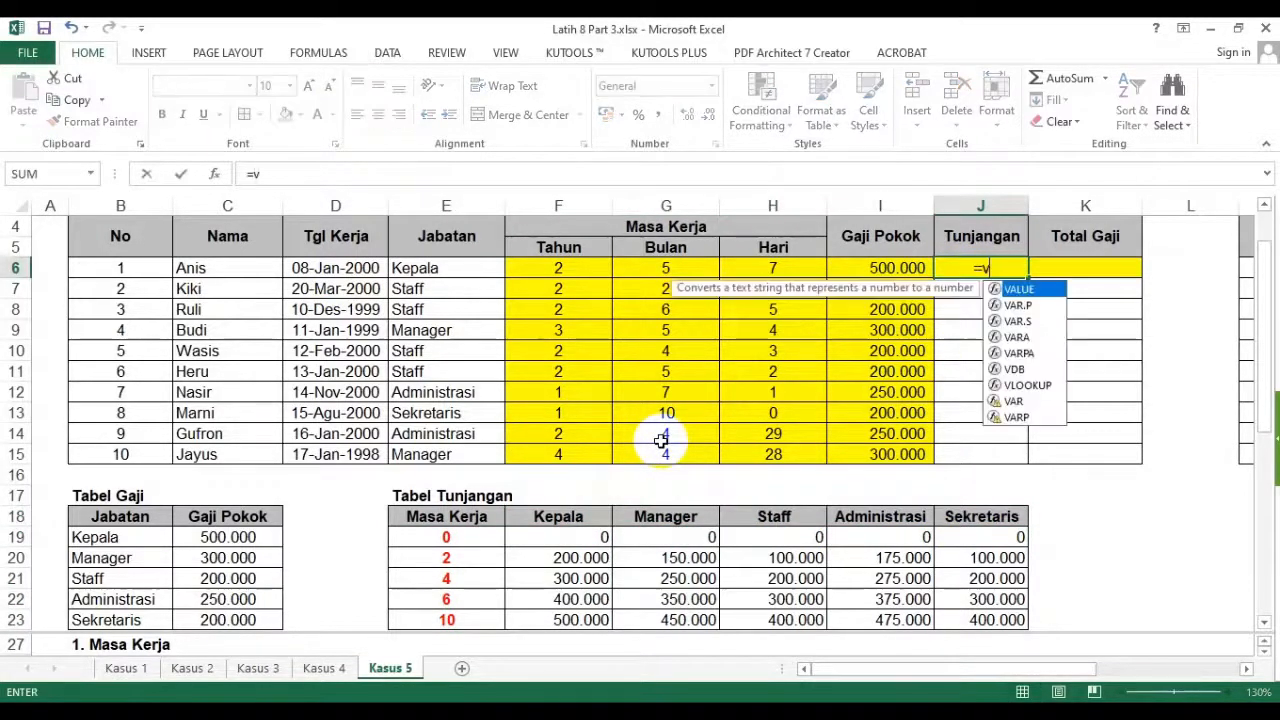
type("lookup(")
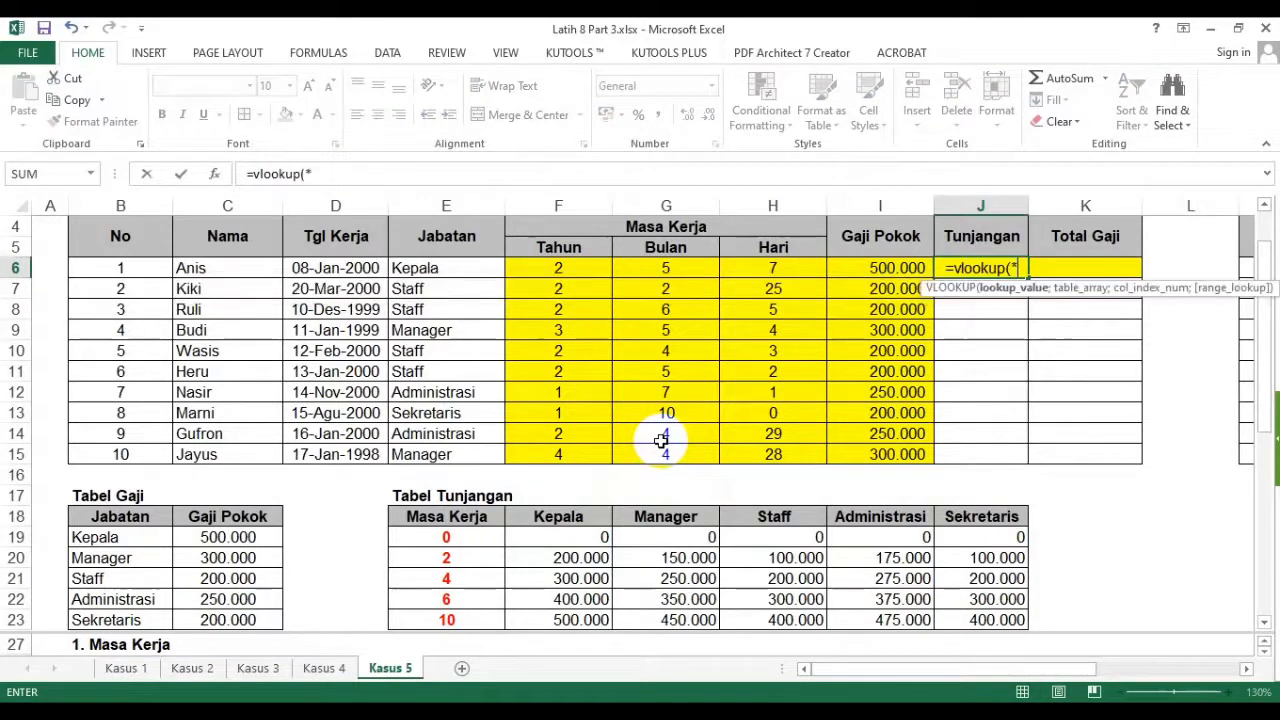
left_click(555, 270)
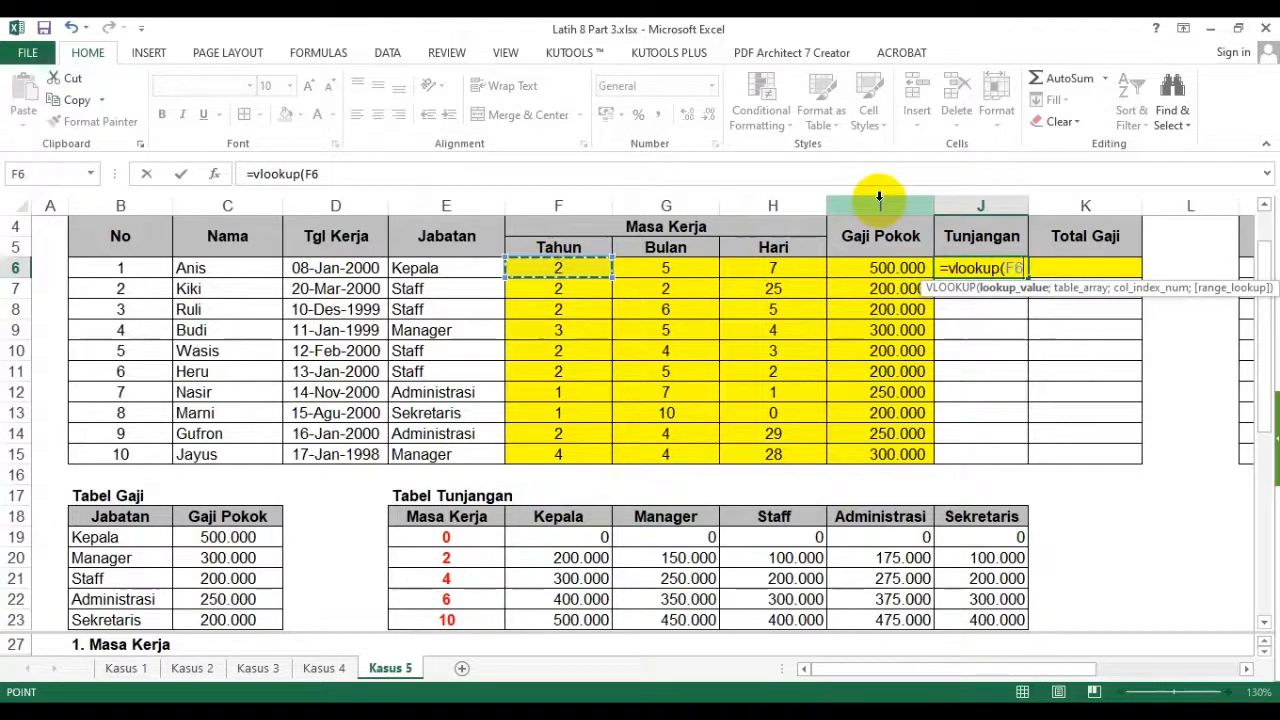
type(";")
left_click_drag(446, 537, 957, 588)
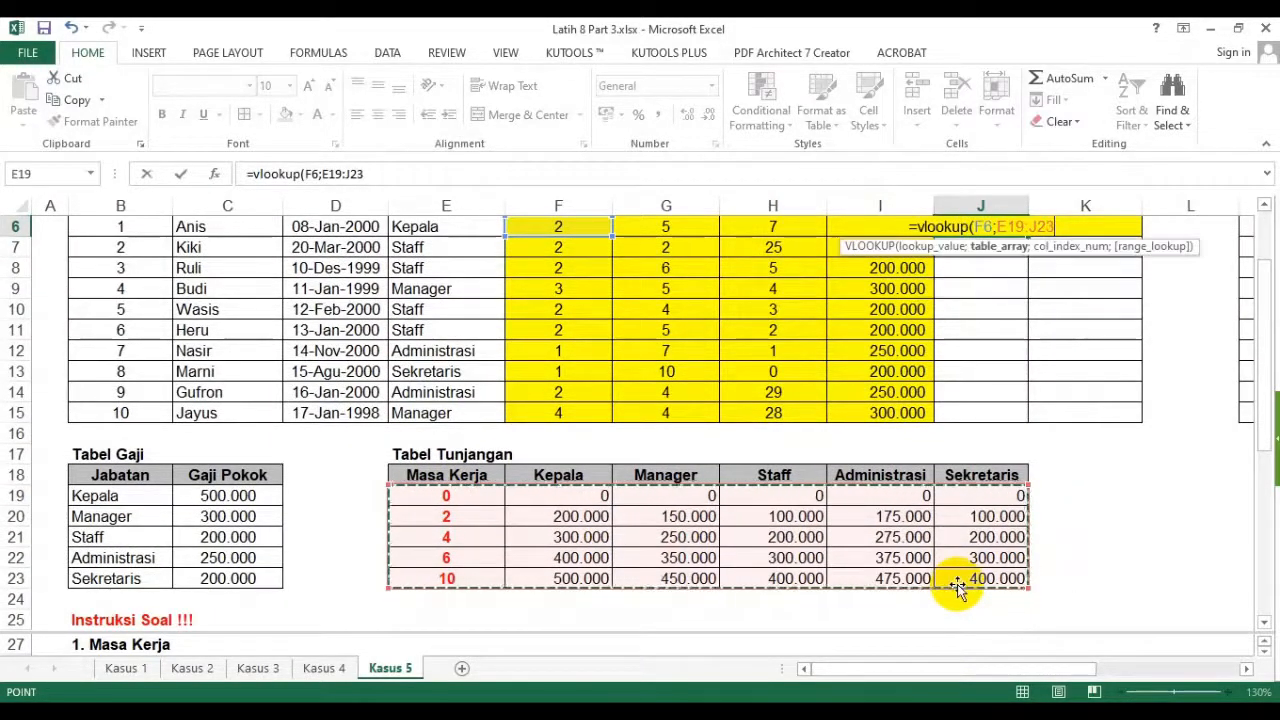
key("F4")
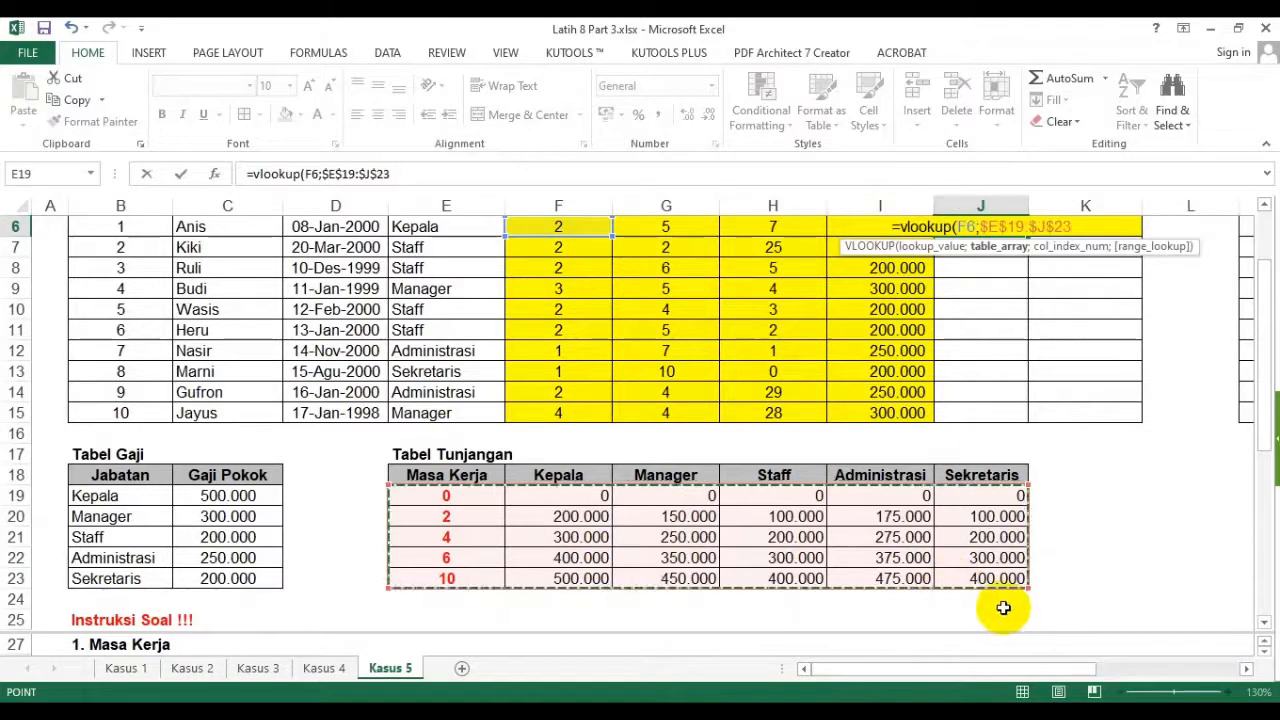
type(";")
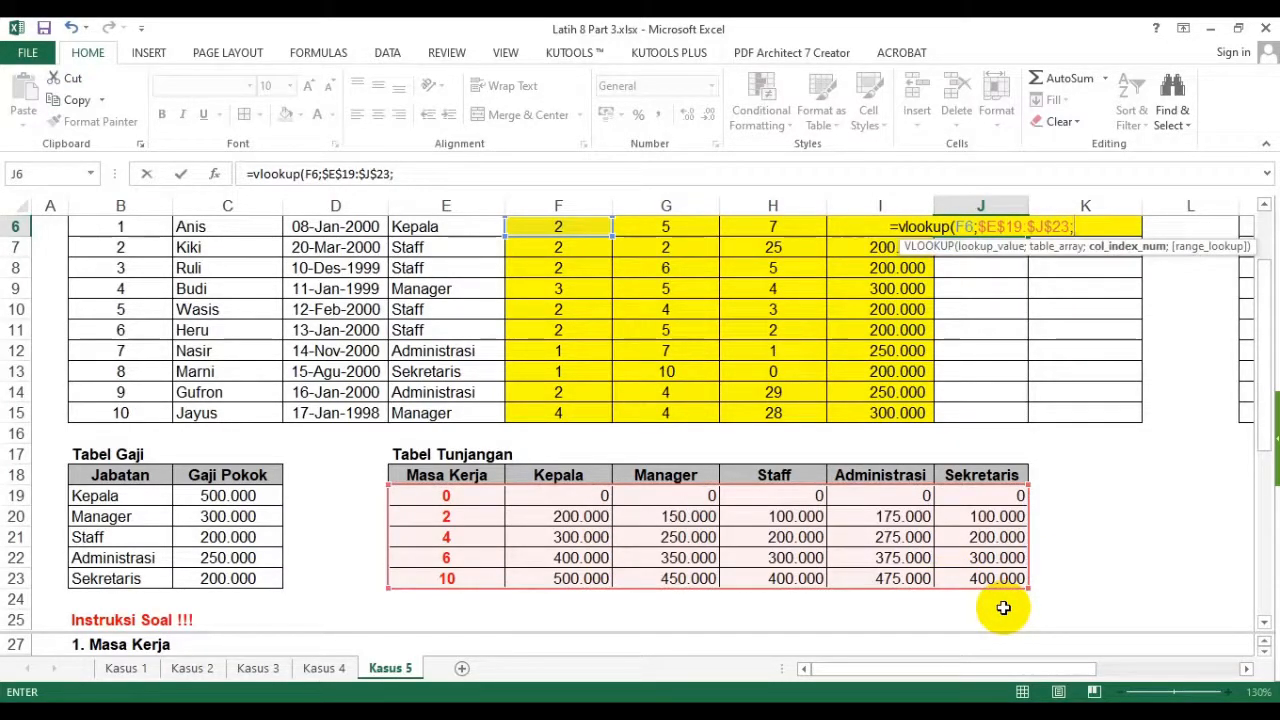
- Add an IF as the column index of the J6 VLOOKUP, returning 2 when E6 is "Kepala"
scroll(1003, 607, "up", 2)
scroll(980, 591, "down", 1)
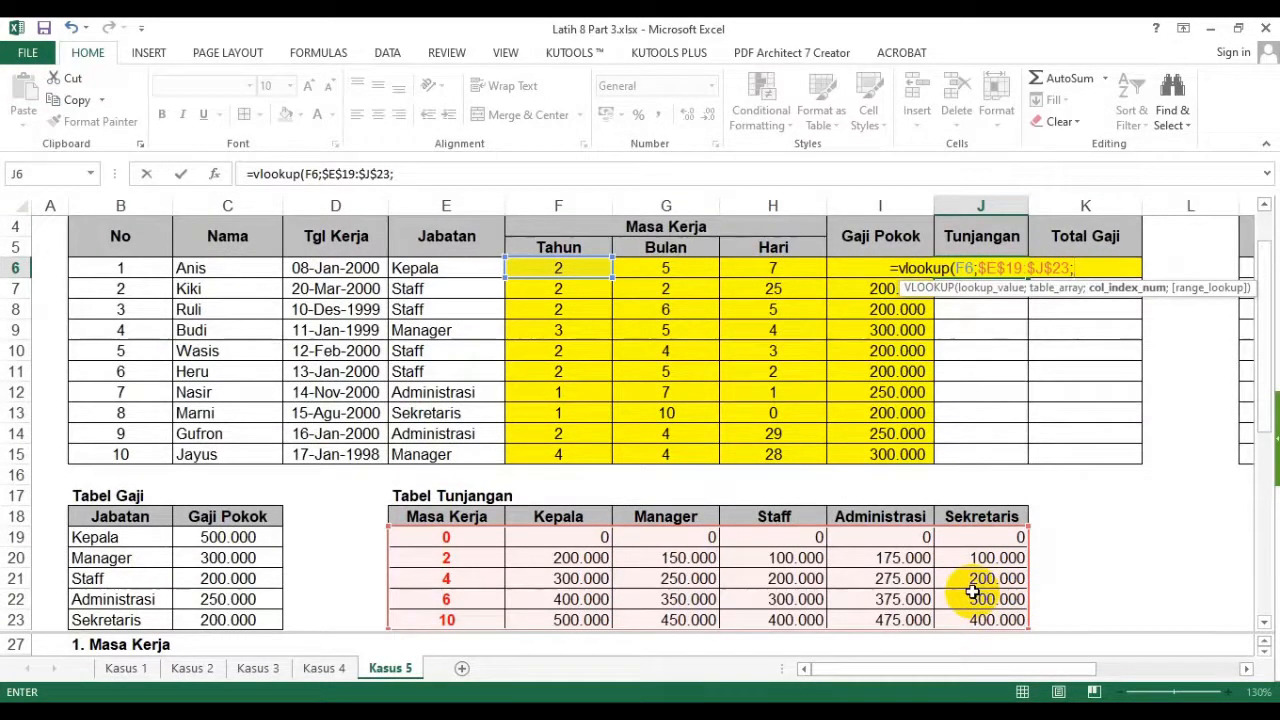
type("if(")
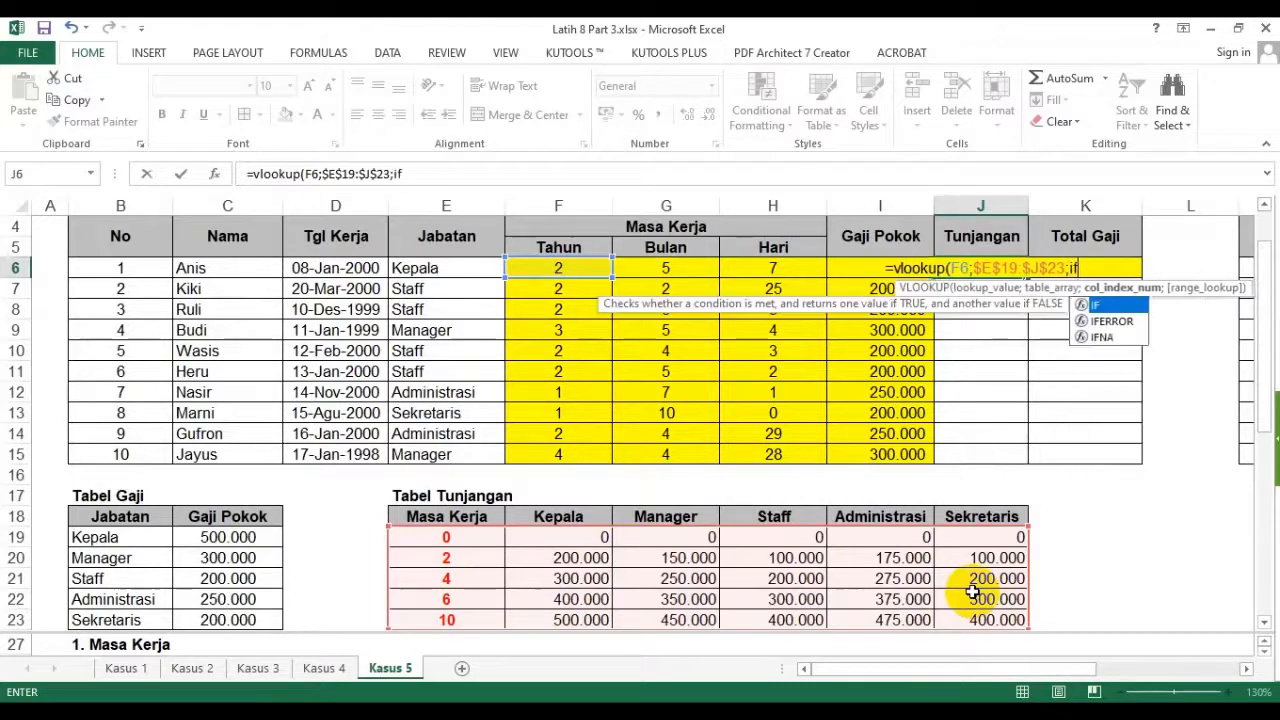
left_click(454, 268)
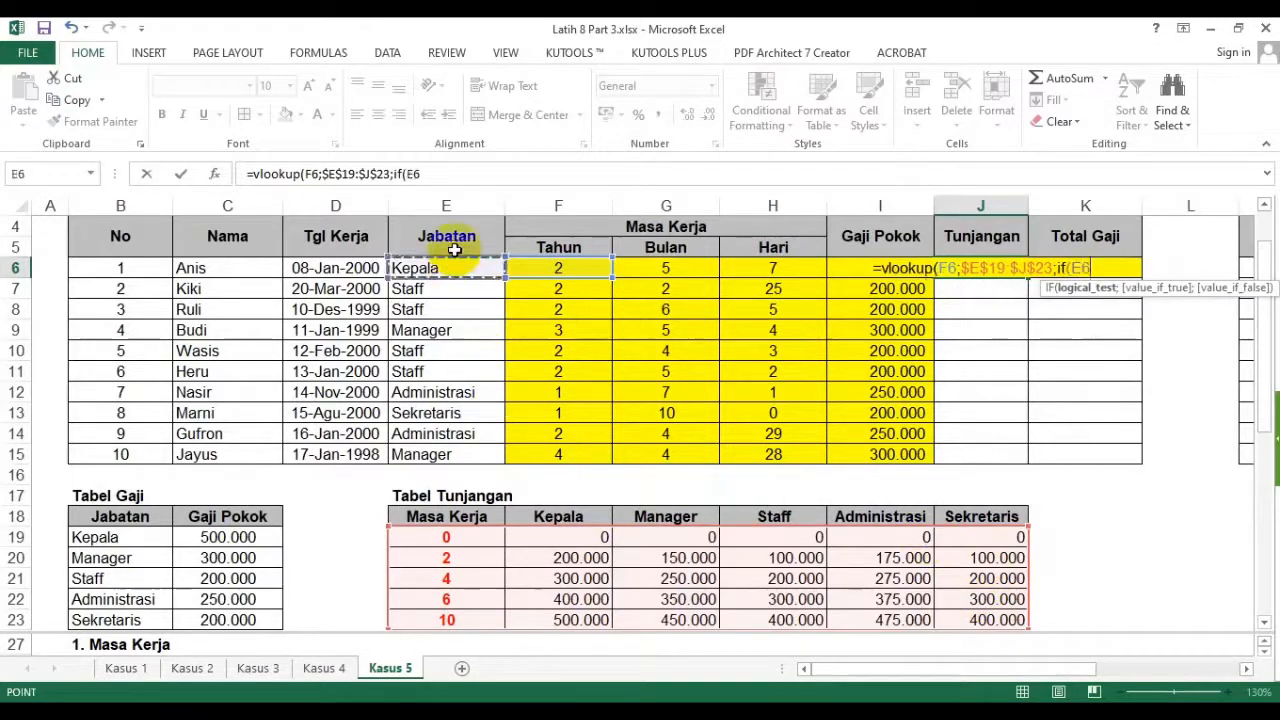
type("=\"Kepala\";")
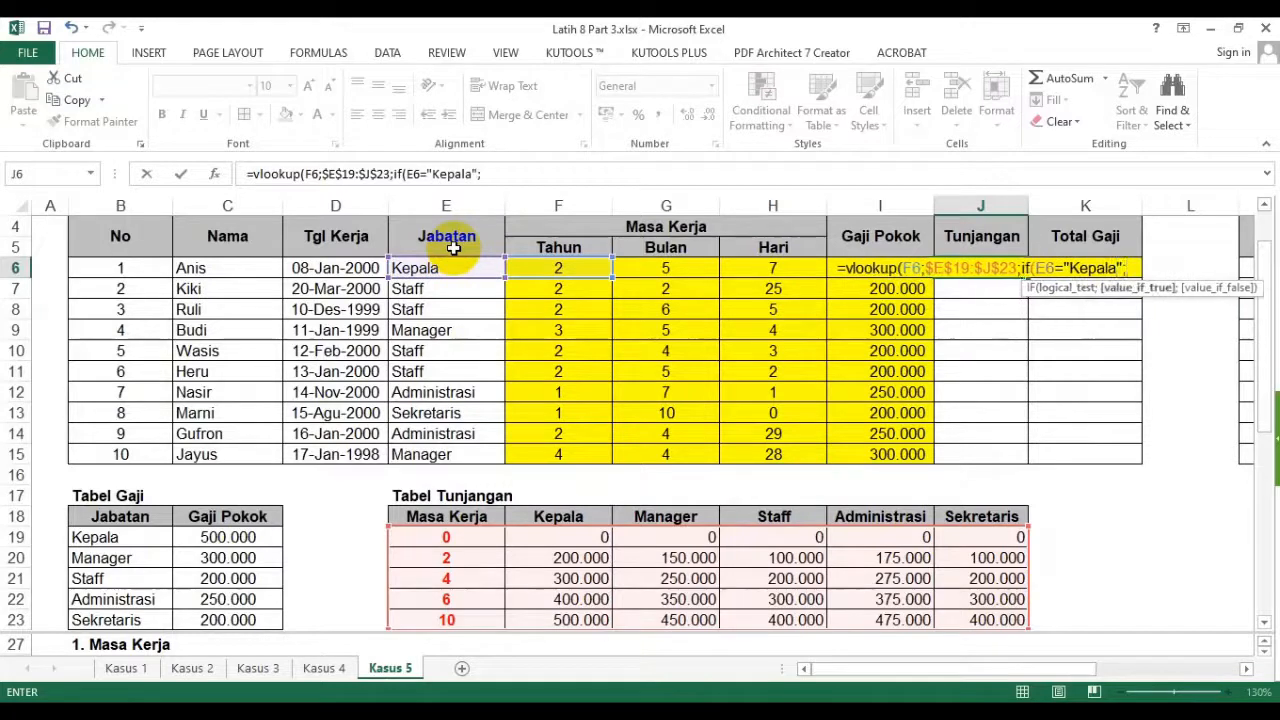
type("2")
- Nest a second IF in the J6 column index that returns 3 when E6 is "Manager"
type(";if(")
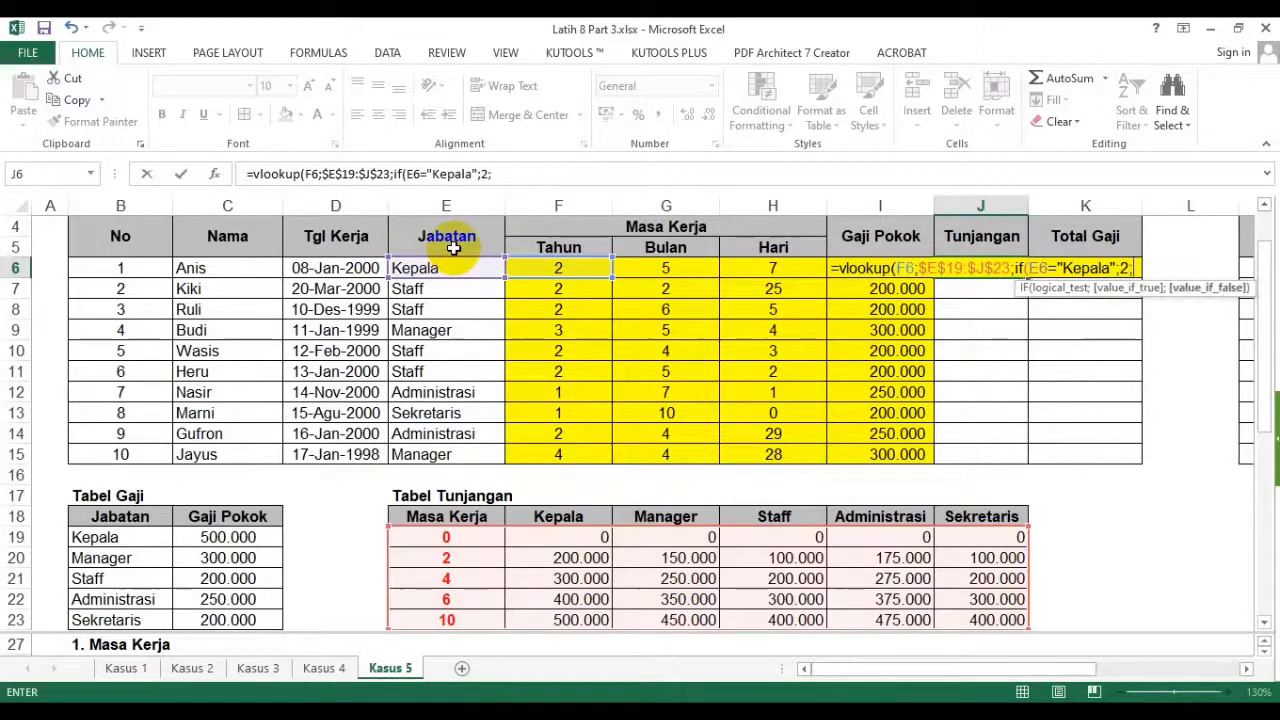
left_click(450, 262)
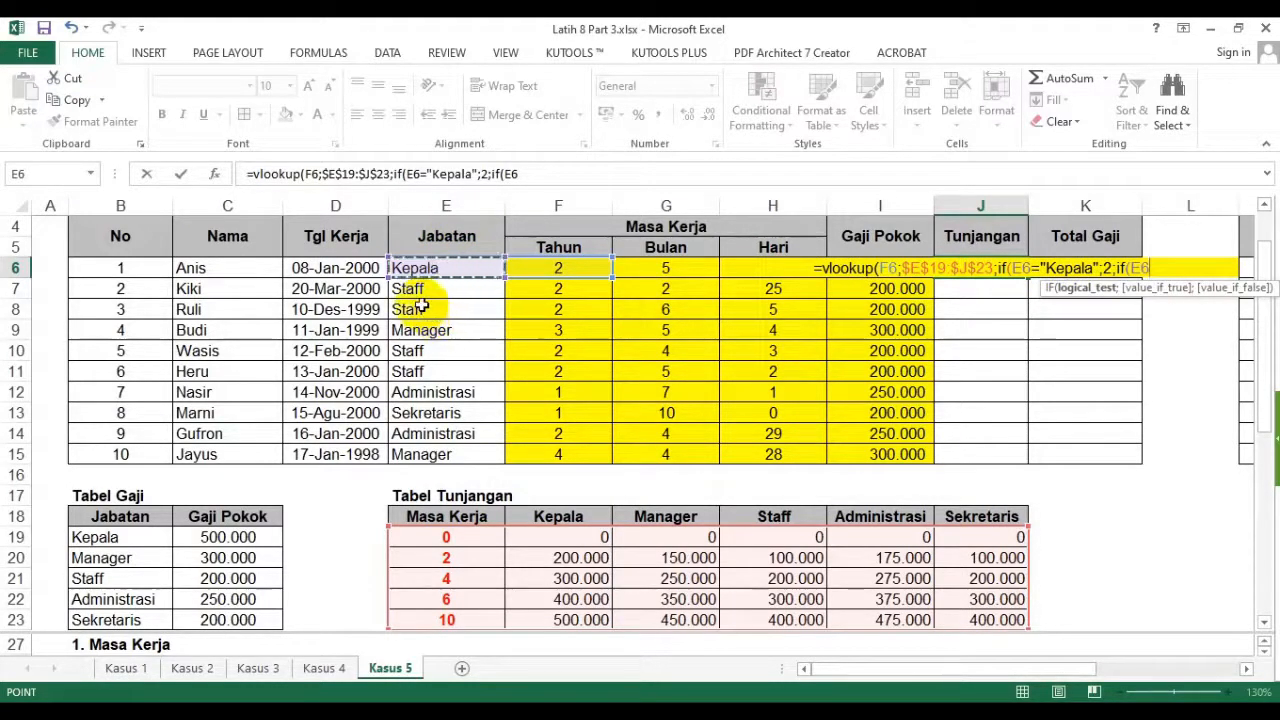
type("=\"")
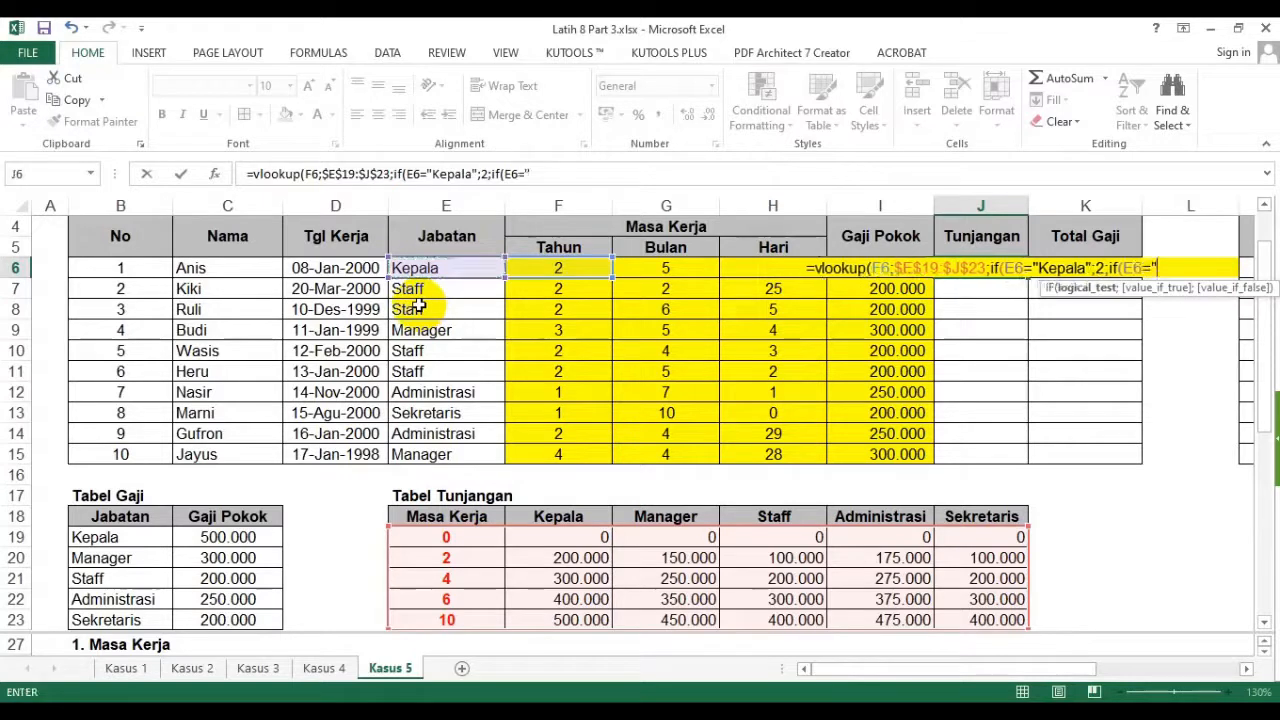
type("Manager")
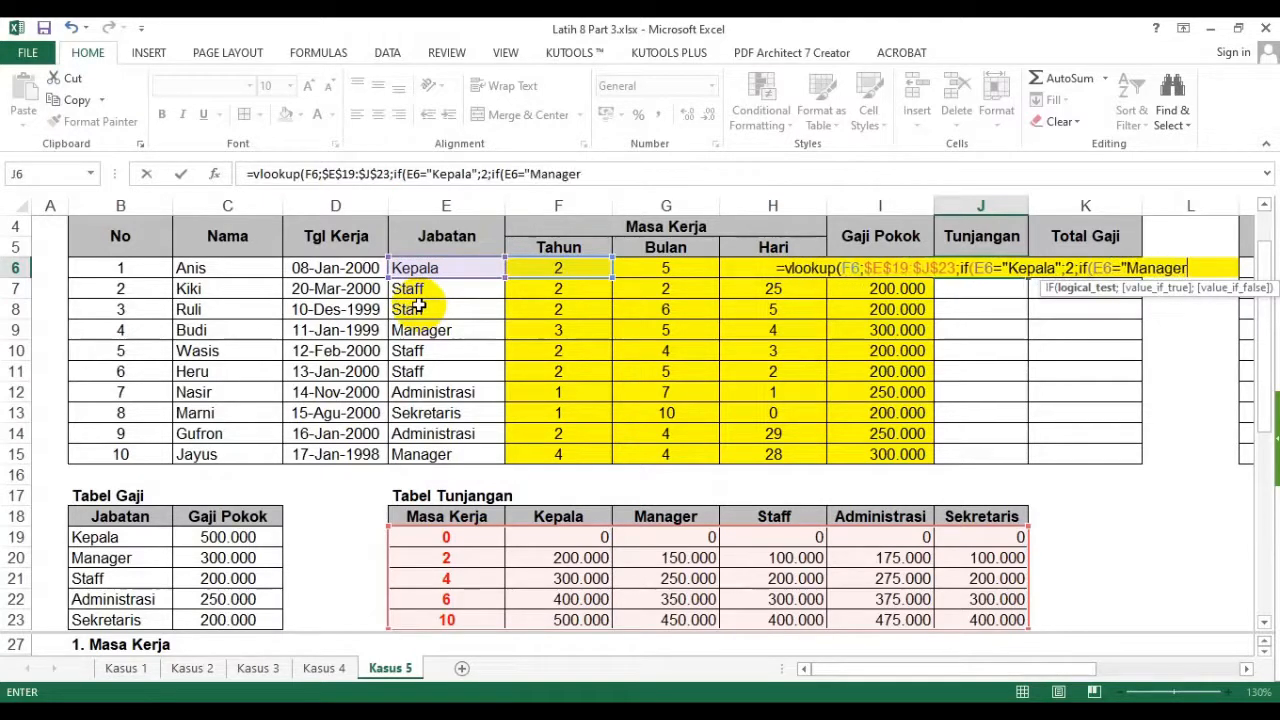
type("\";3")
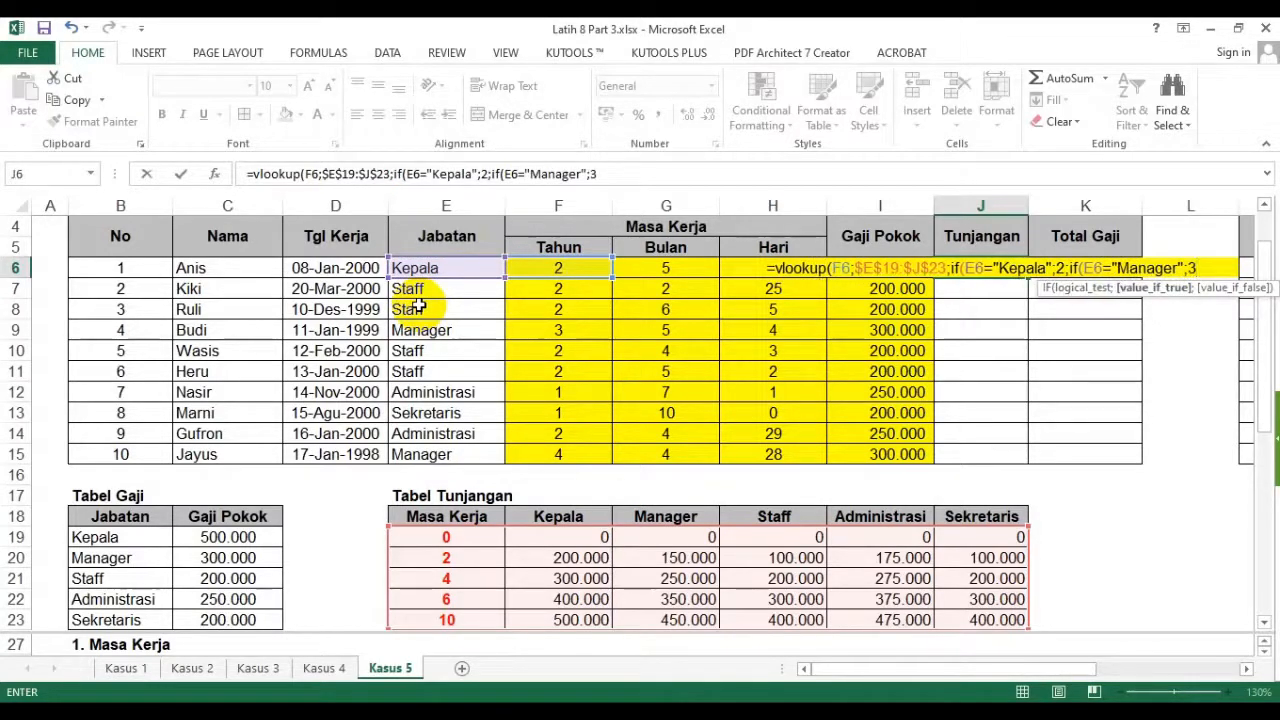
- Nest a third IF in the J6 column index returning 4 when E6 is "Staff", and open a fourth IF
type(";if(")
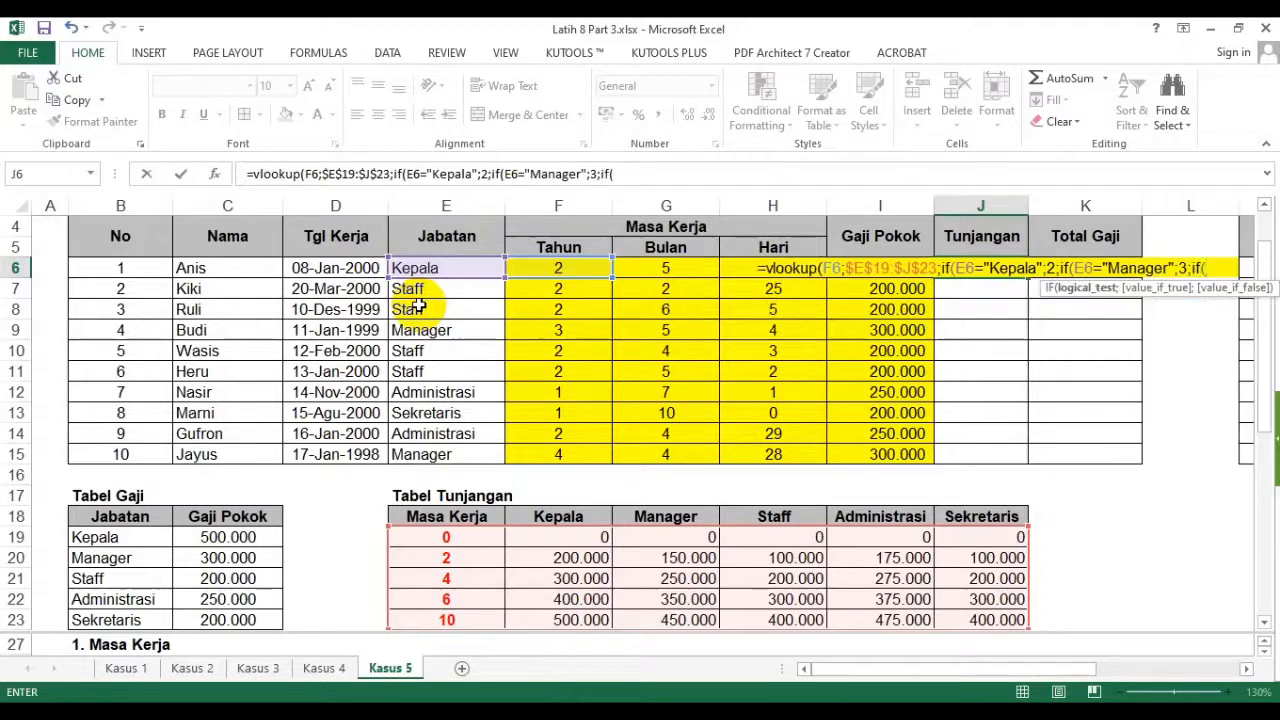
left_click(428, 268)
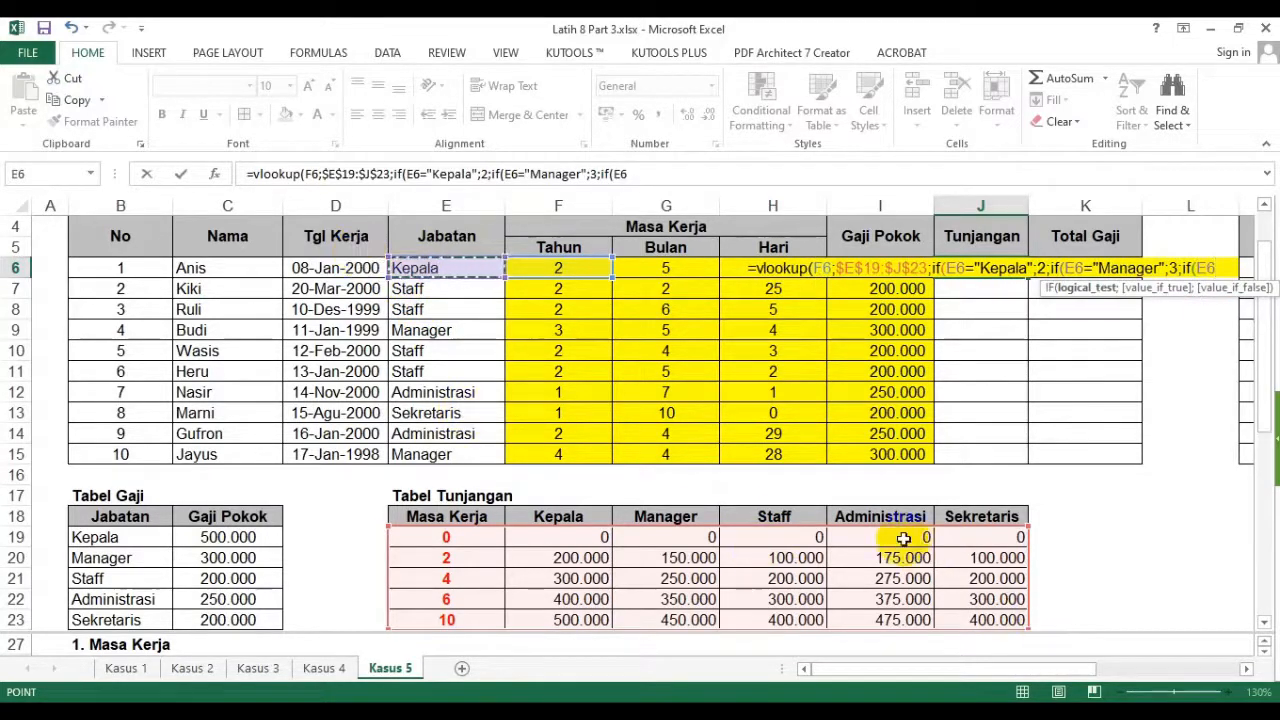
type("=\"Staff")
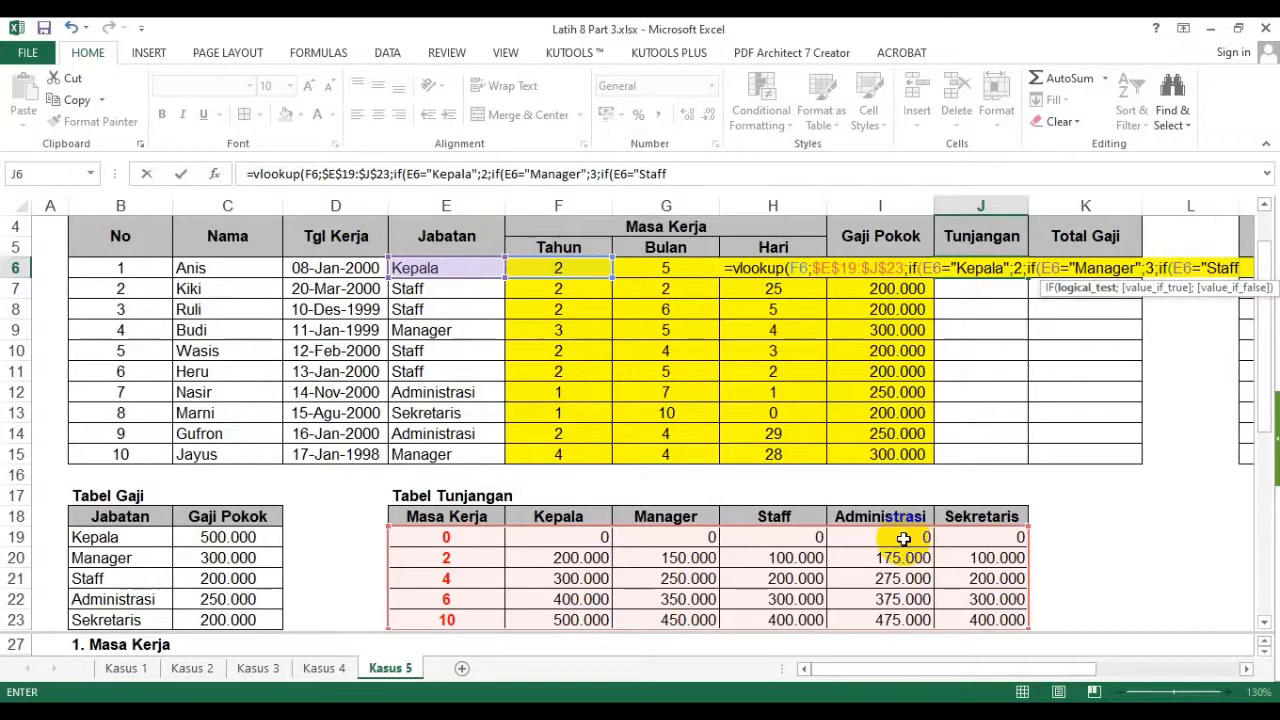
type("\";")
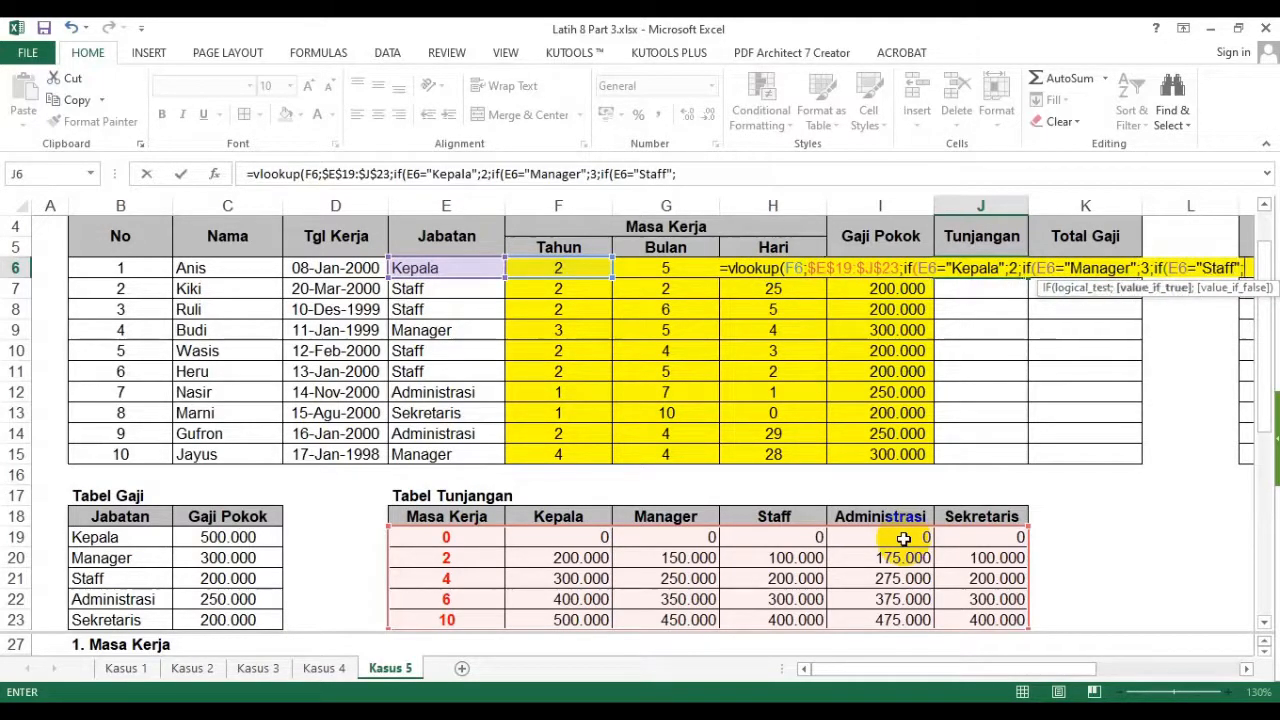
type("4;if(")
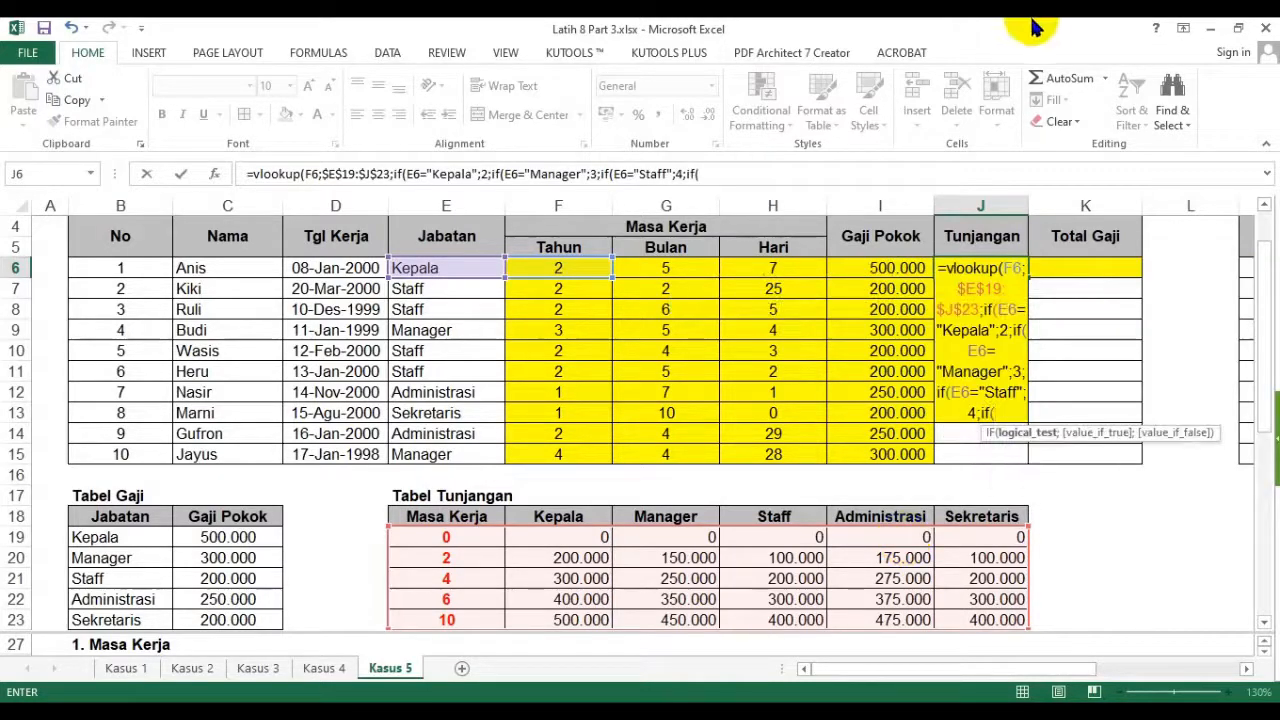
- Make the fourth nested IF return 5 when E6 is "Administrasi" and 6 otherwise
left_click(490, 268)
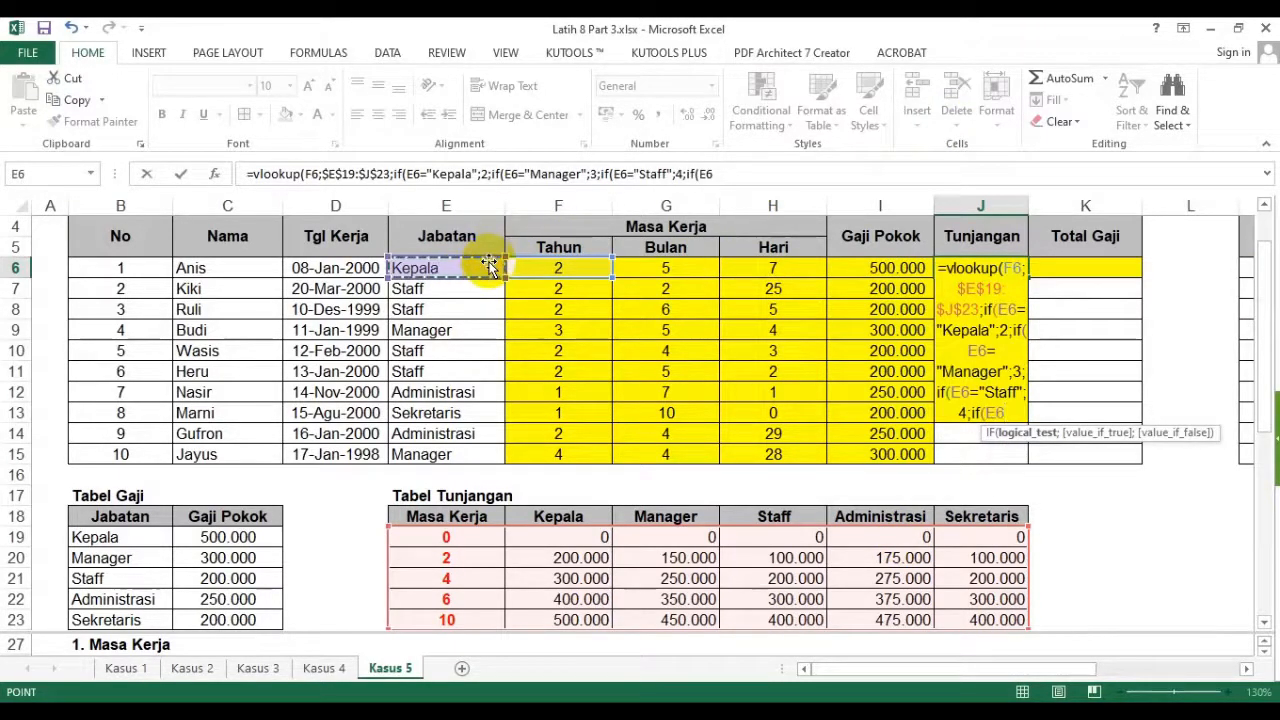
type("=\"")
type("Ad")
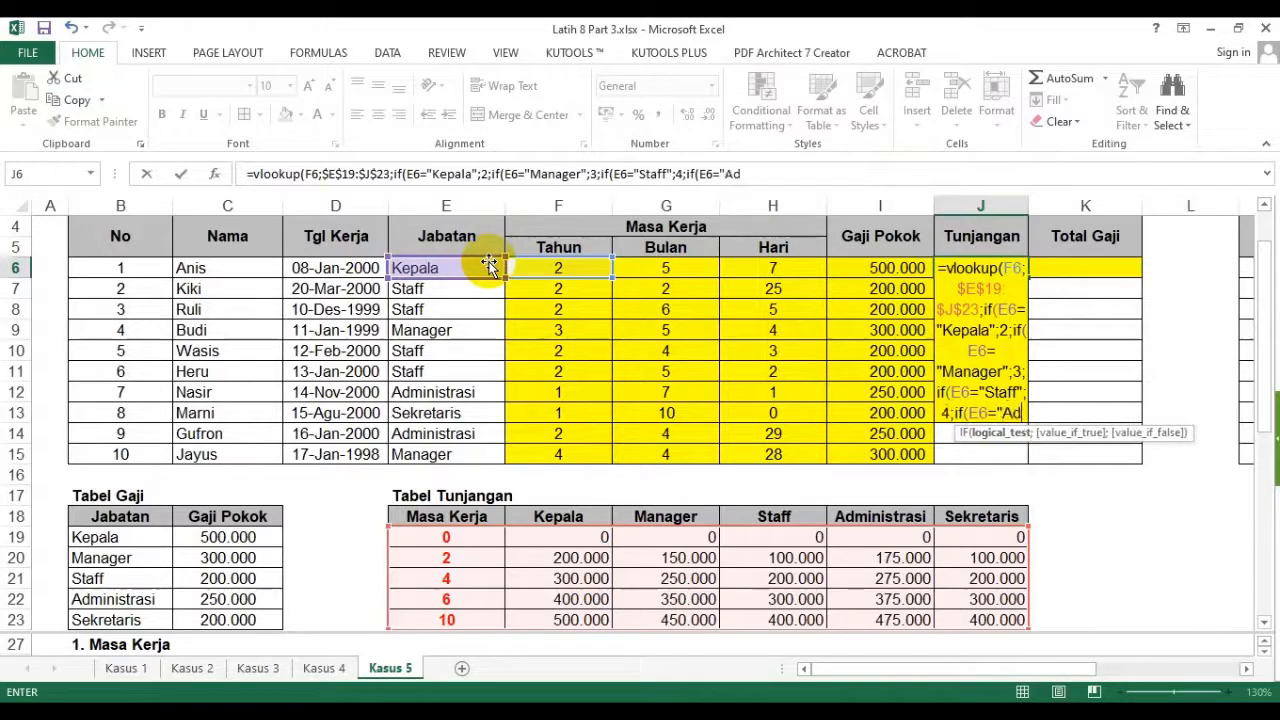
type("ministrasi\";")
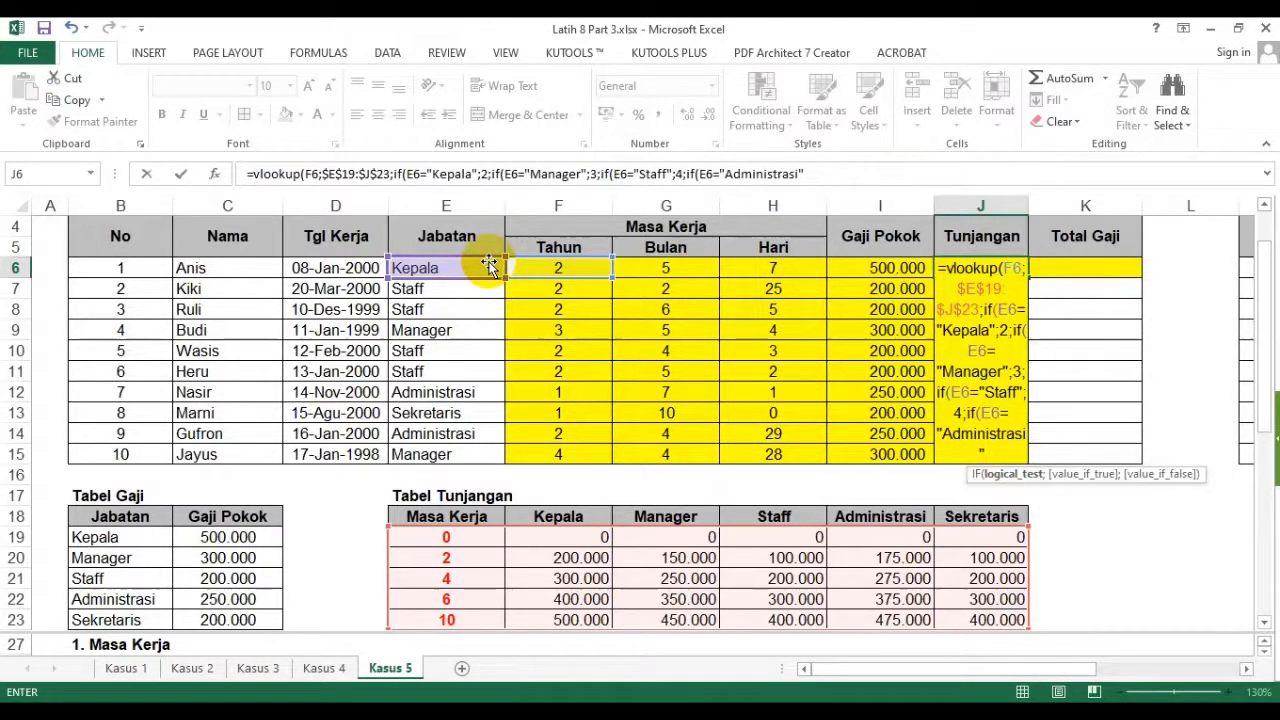
type("5;")
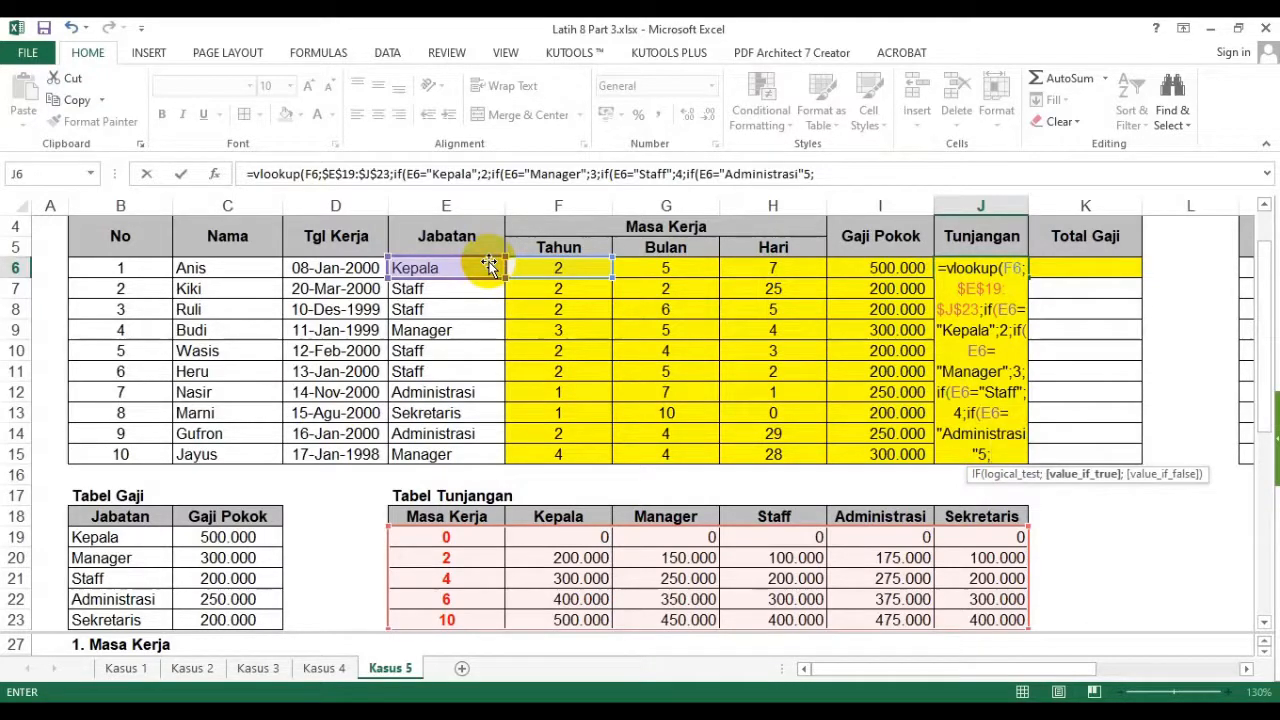
key("BackSpace")
key("BackSpace")
key("BackSpace")
type(";5;")
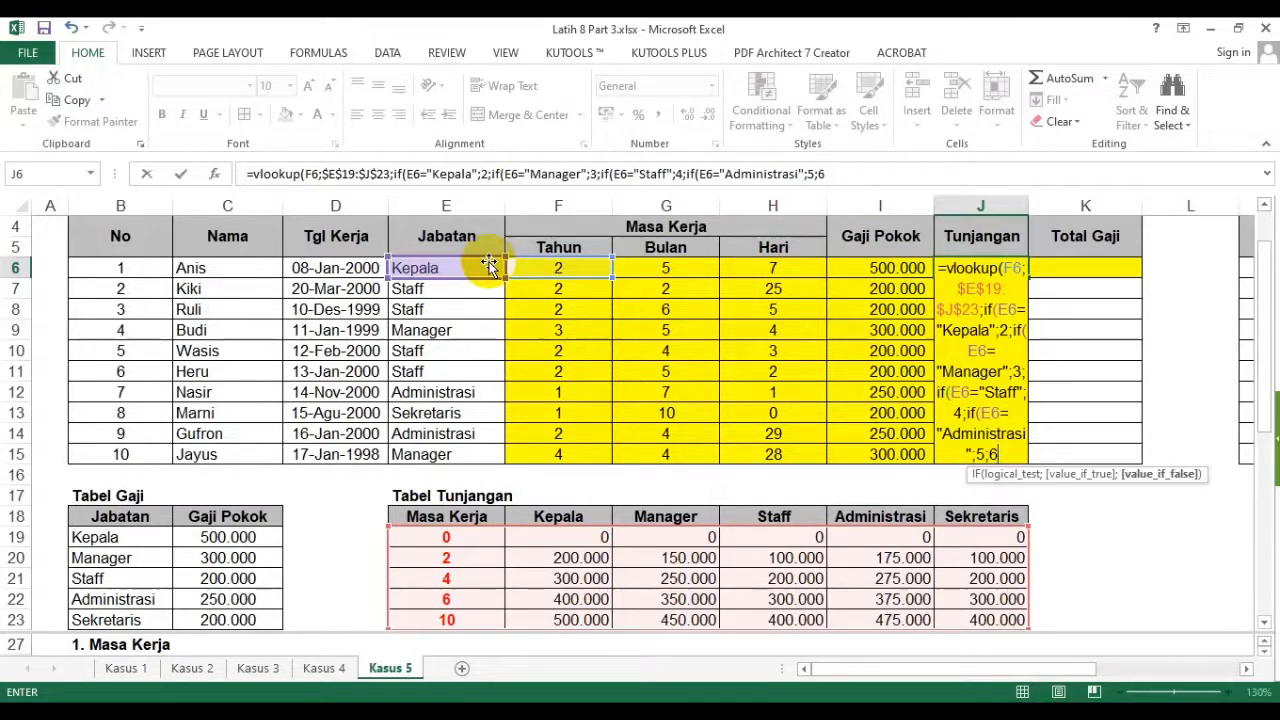
- Close the nested IFs and complete the J6 VLOOKUP with TRUE for an approximate match
type(")))")
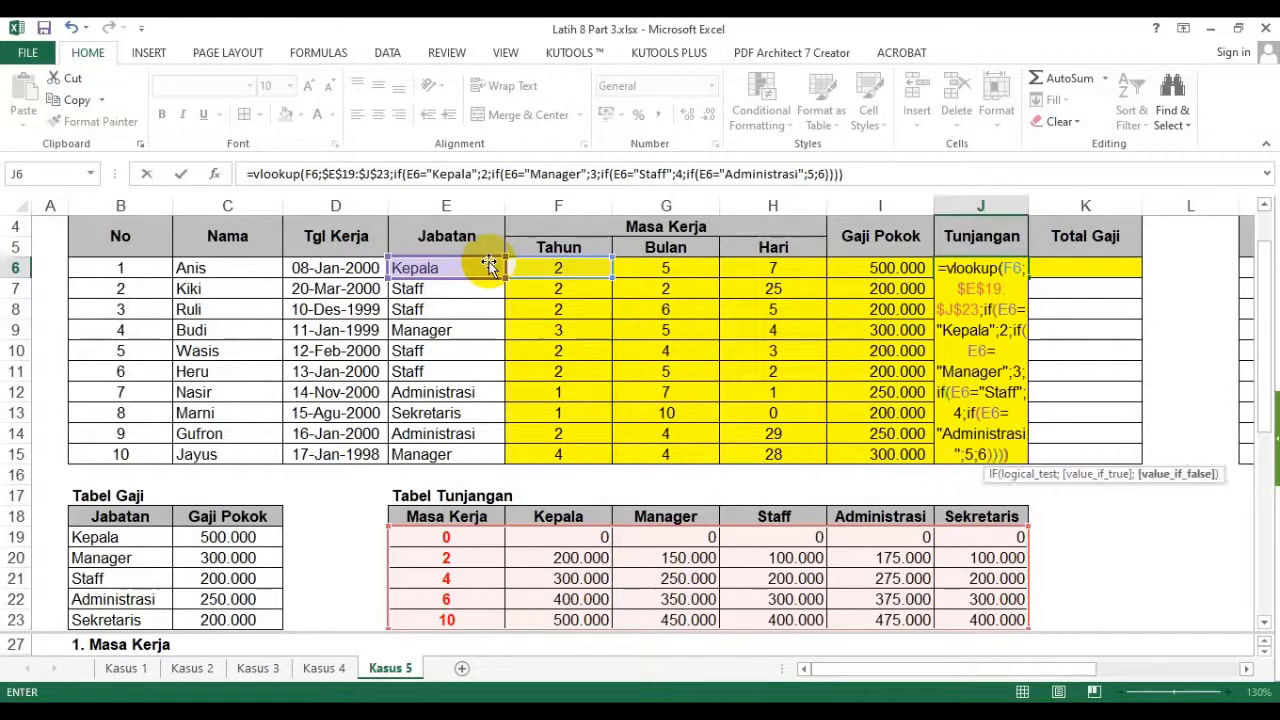
type(")")
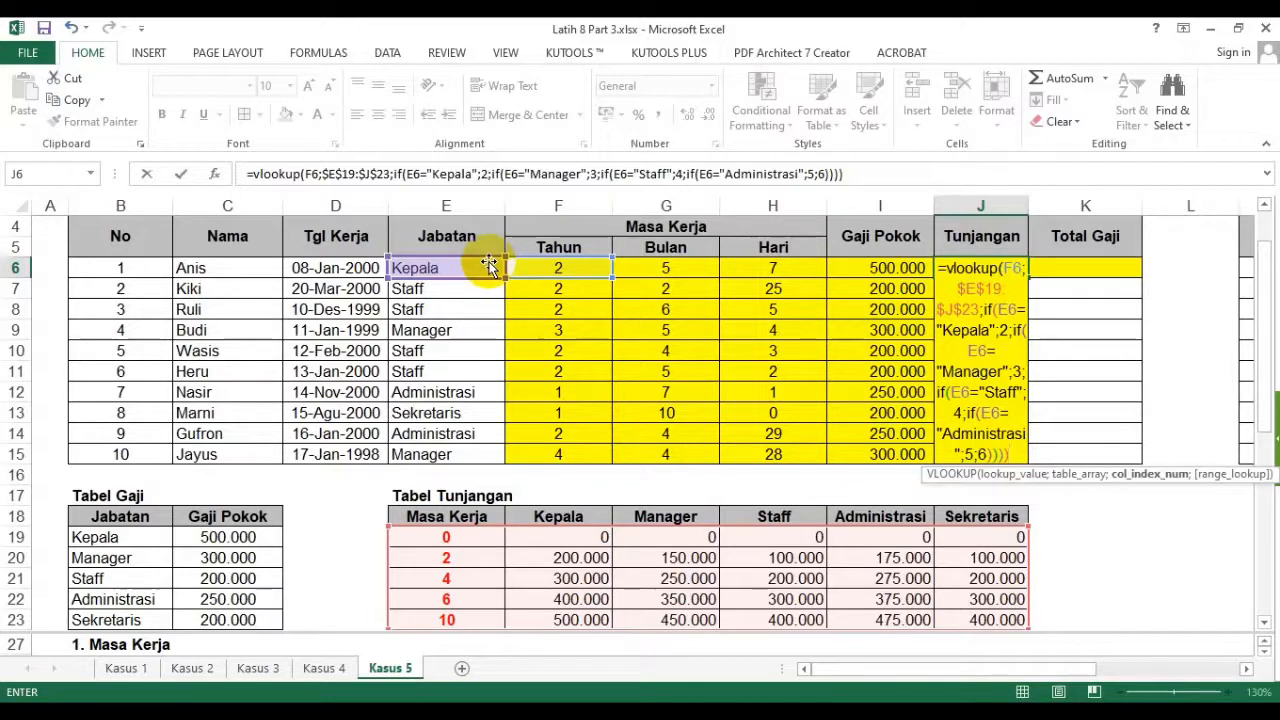
type(";")
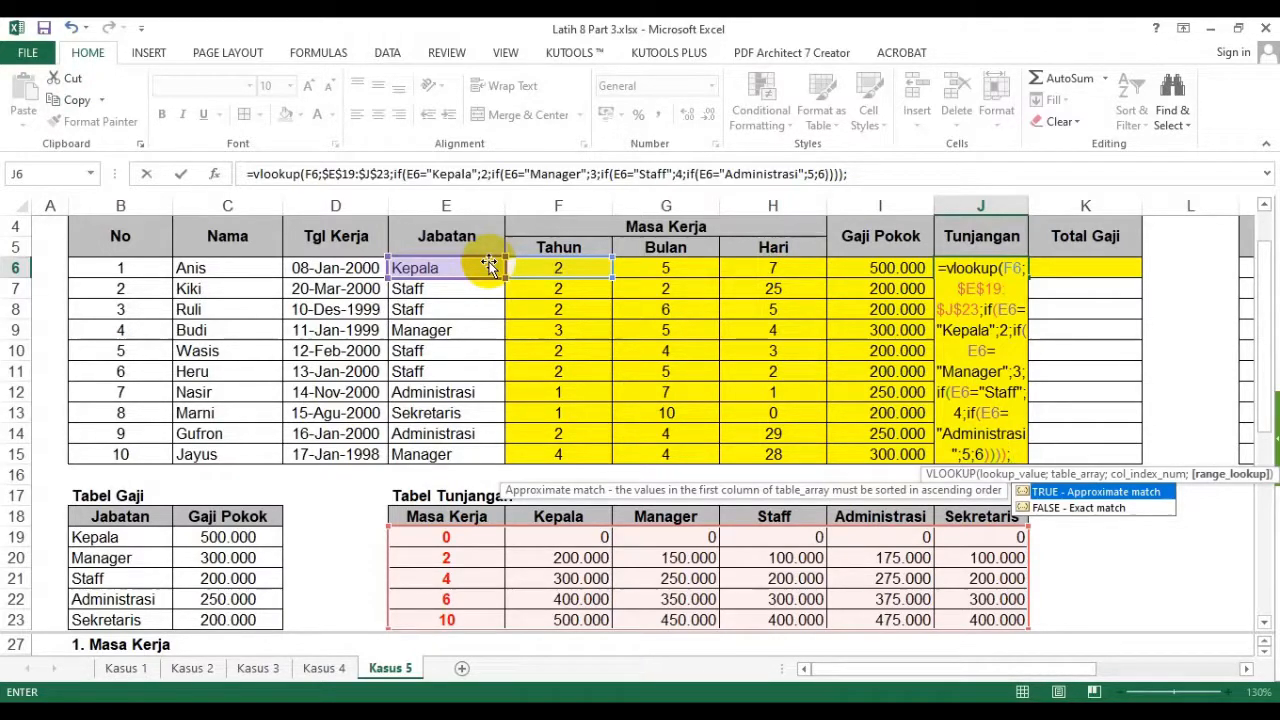
type("true")
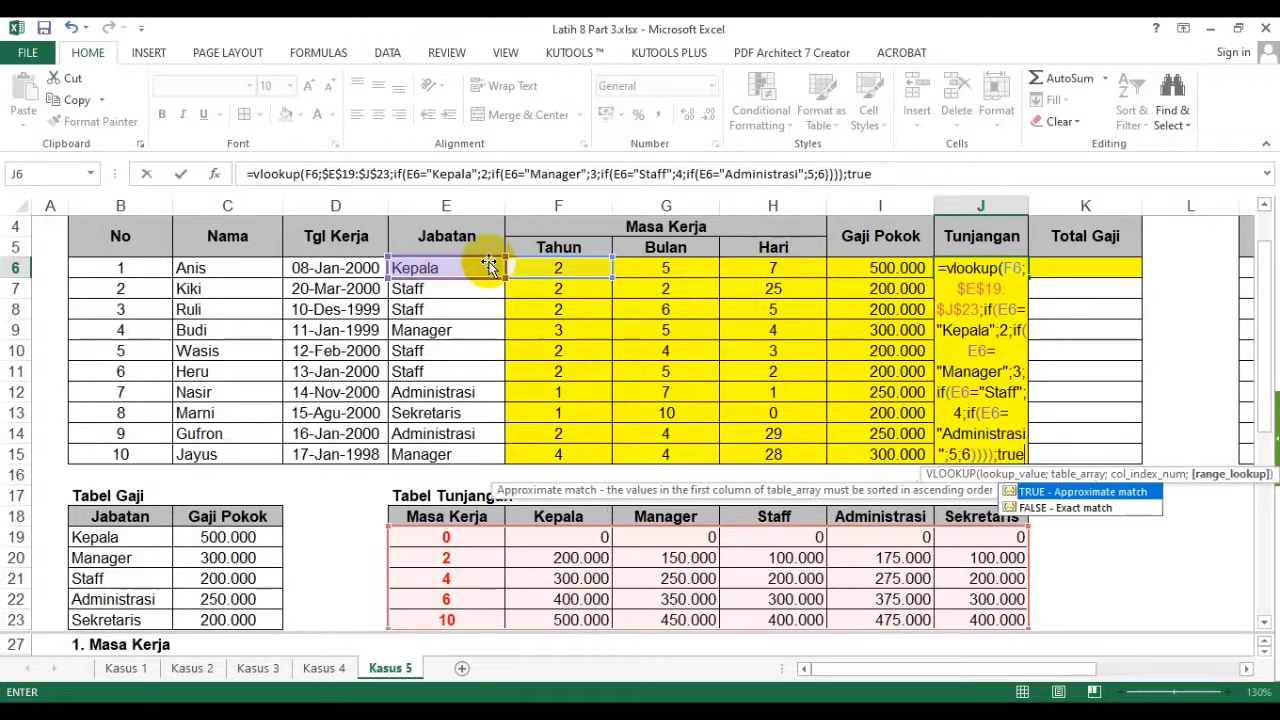
type(")")
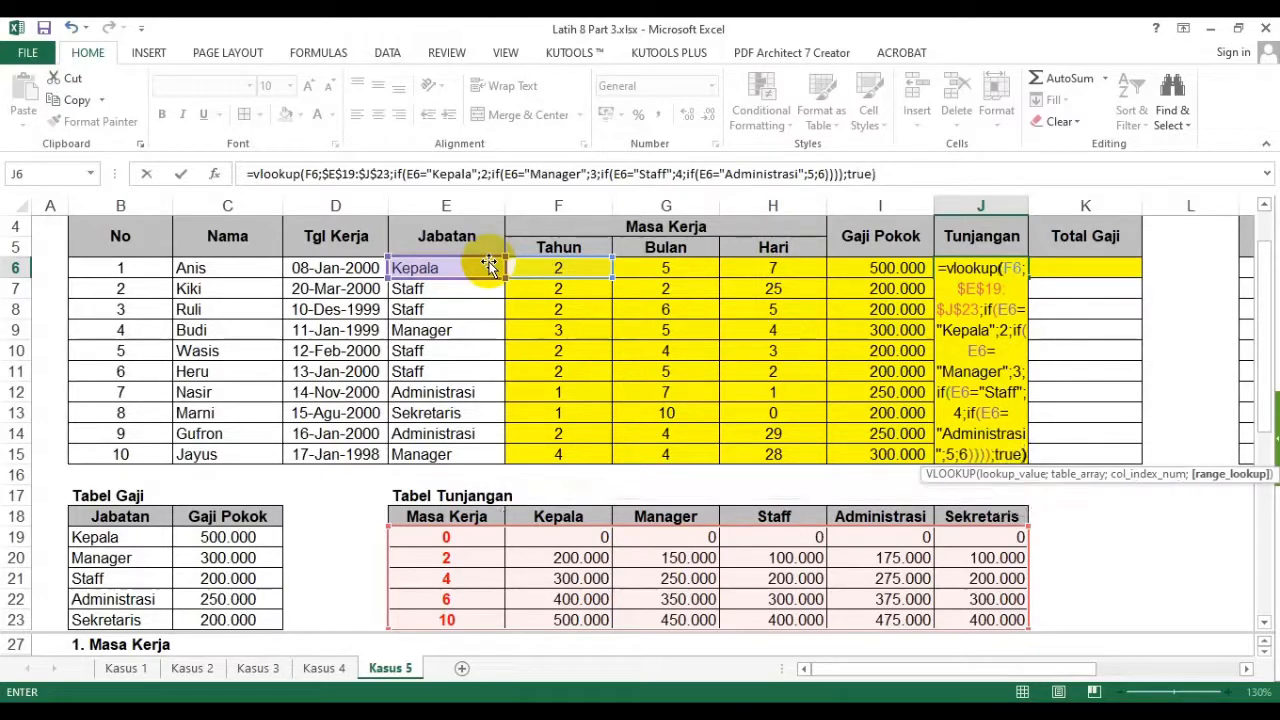
key("Return")
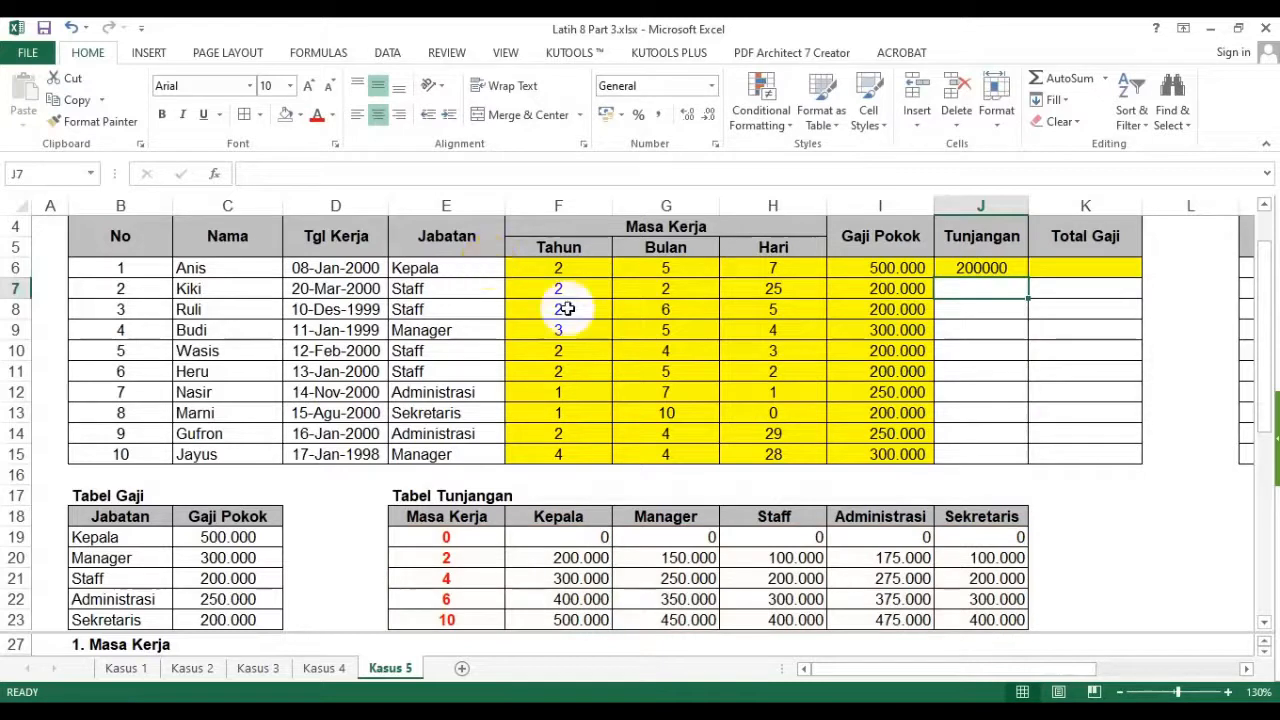
- Format the Tunjangan value in J6 with a thousands separator and no decimals
left_click(1000, 268)
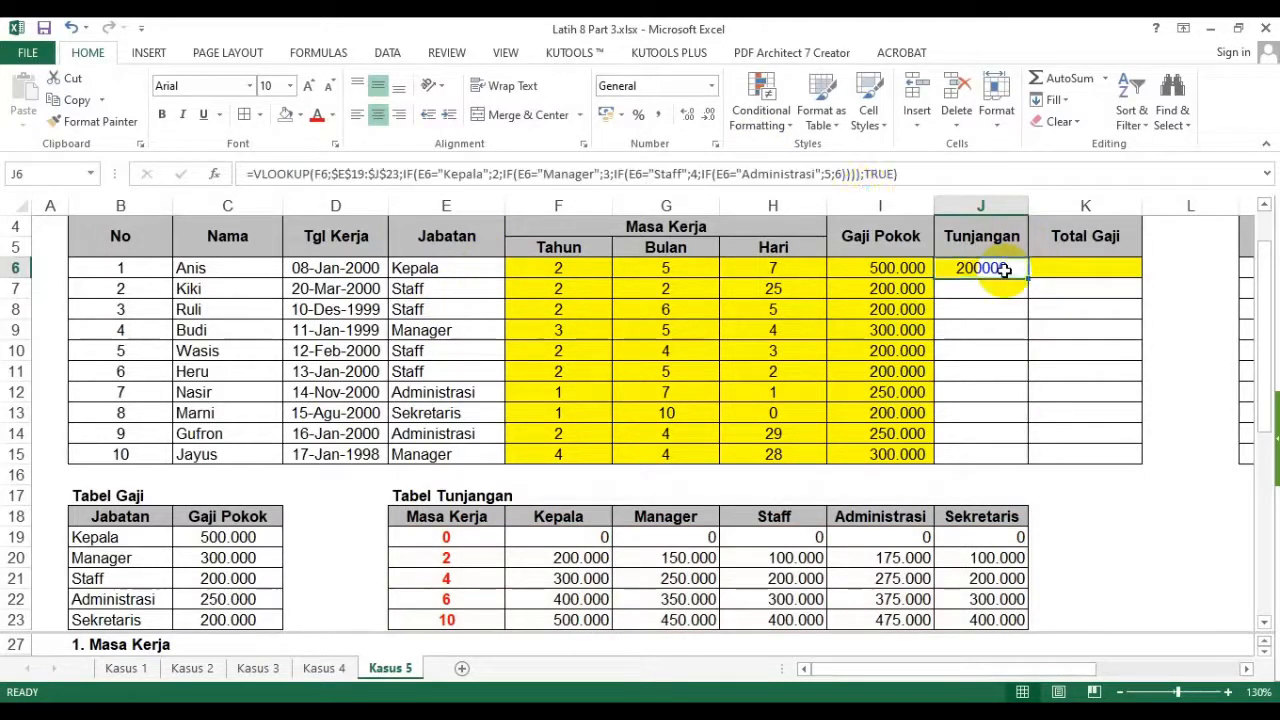
left_click(658, 114)
left_click(709, 114)
left_click(709, 114)
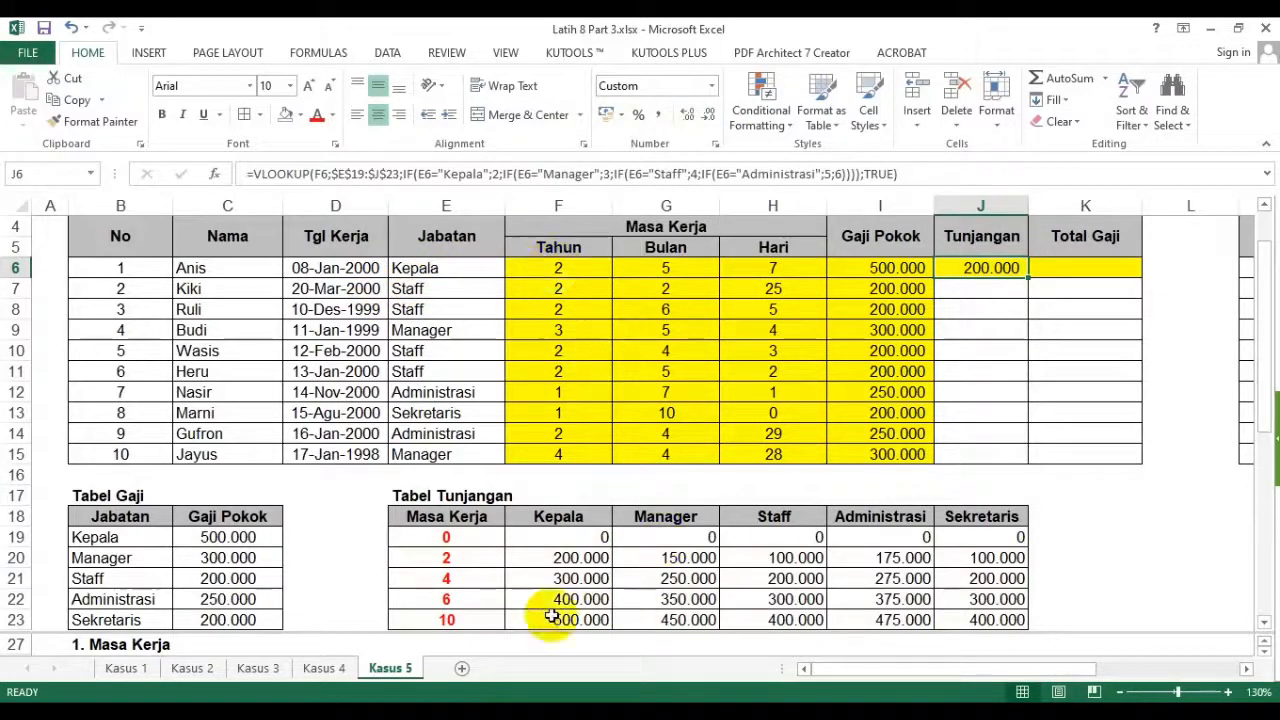
- Check J6 against the Kepala allowance for 2 years in Tabel Tunjangan, and fill its formula down to J15
left_click(479, 560)
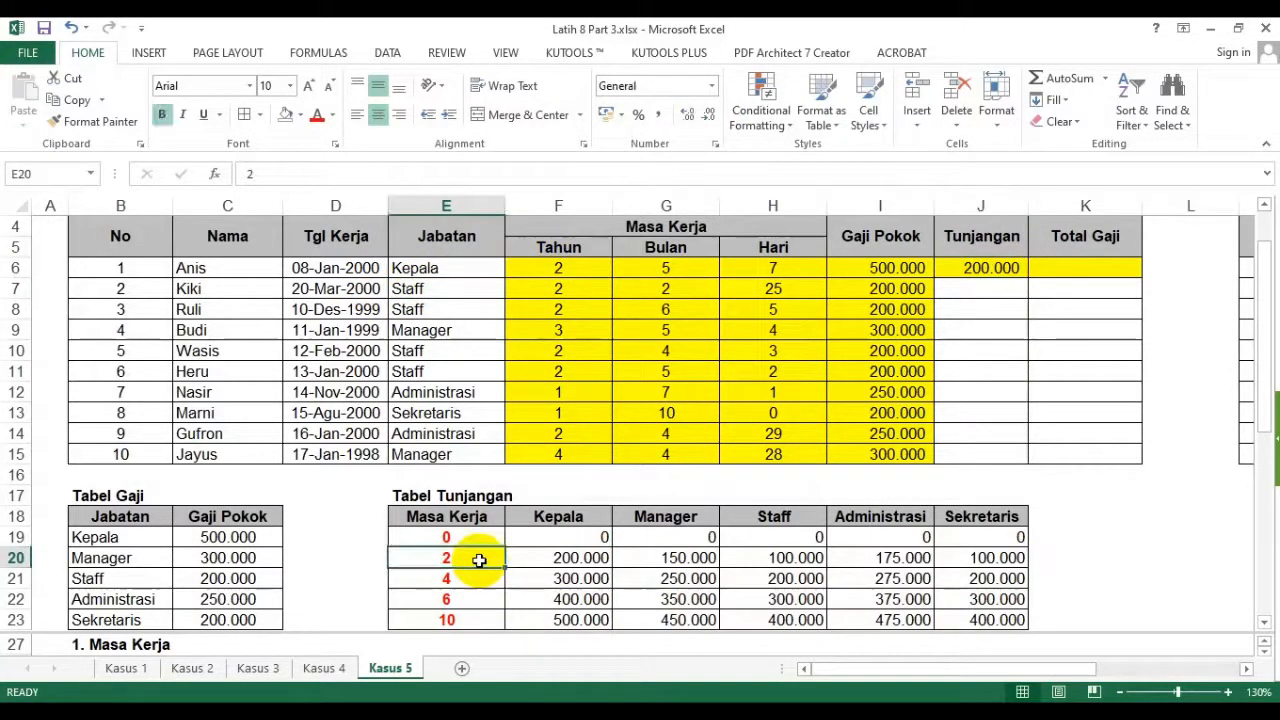
left_click(566, 557)
left_click(1005, 268)
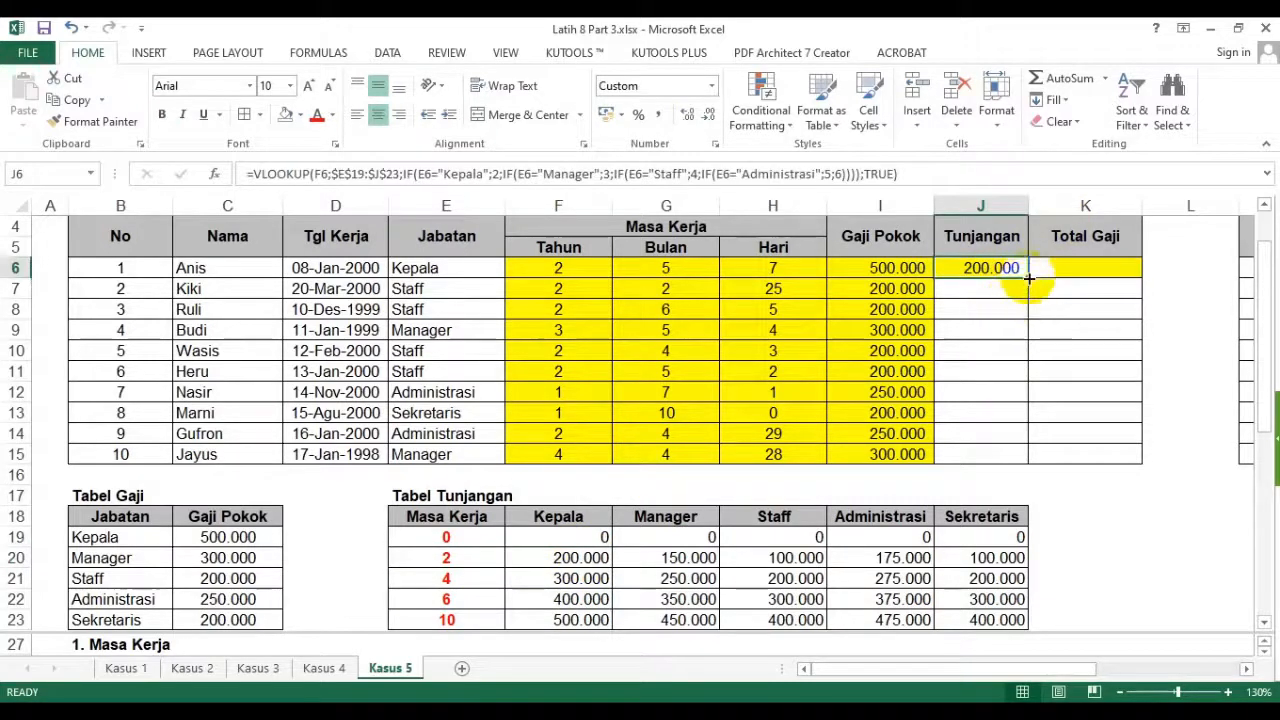
double_click(1027, 278)
- Compare the Tunjangan results in J12:J13 with the Tahun values in F12:F13
left_click(980, 372)
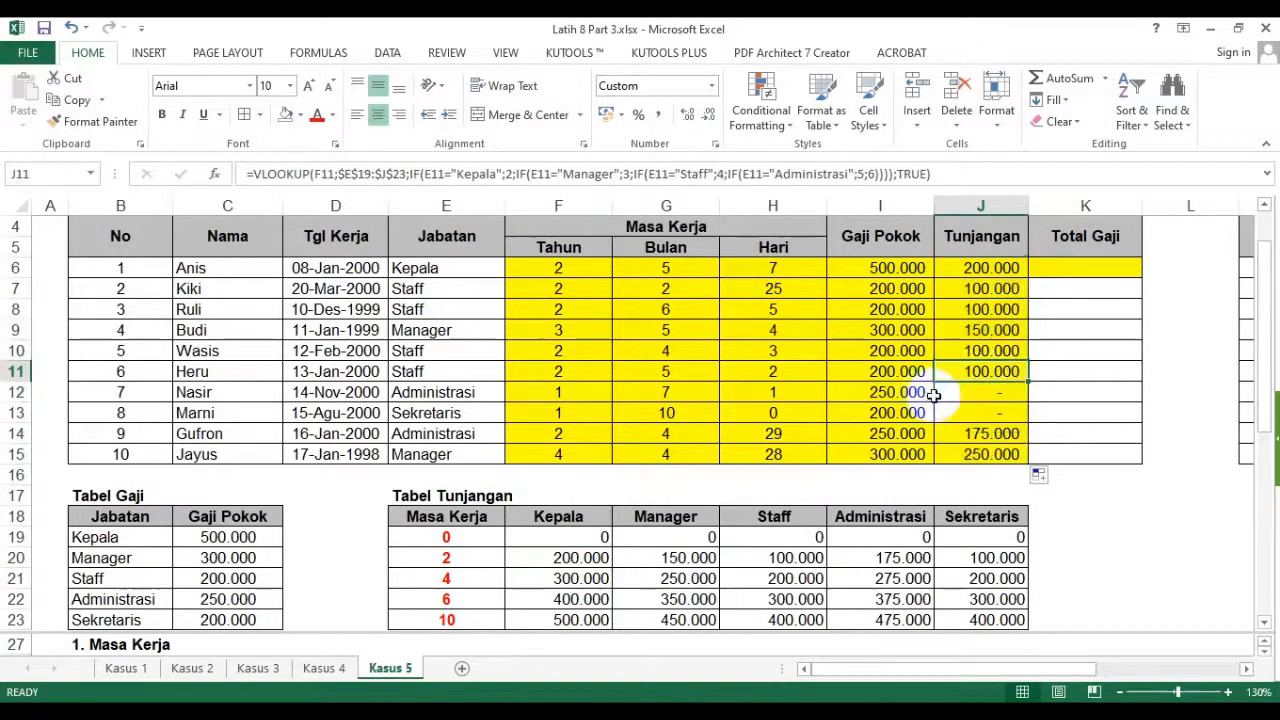
mouse_move(970, 394)
left_mouse_down()
mouse_move(957, 400)
mouse_move(966, 410)
left_mouse_up()
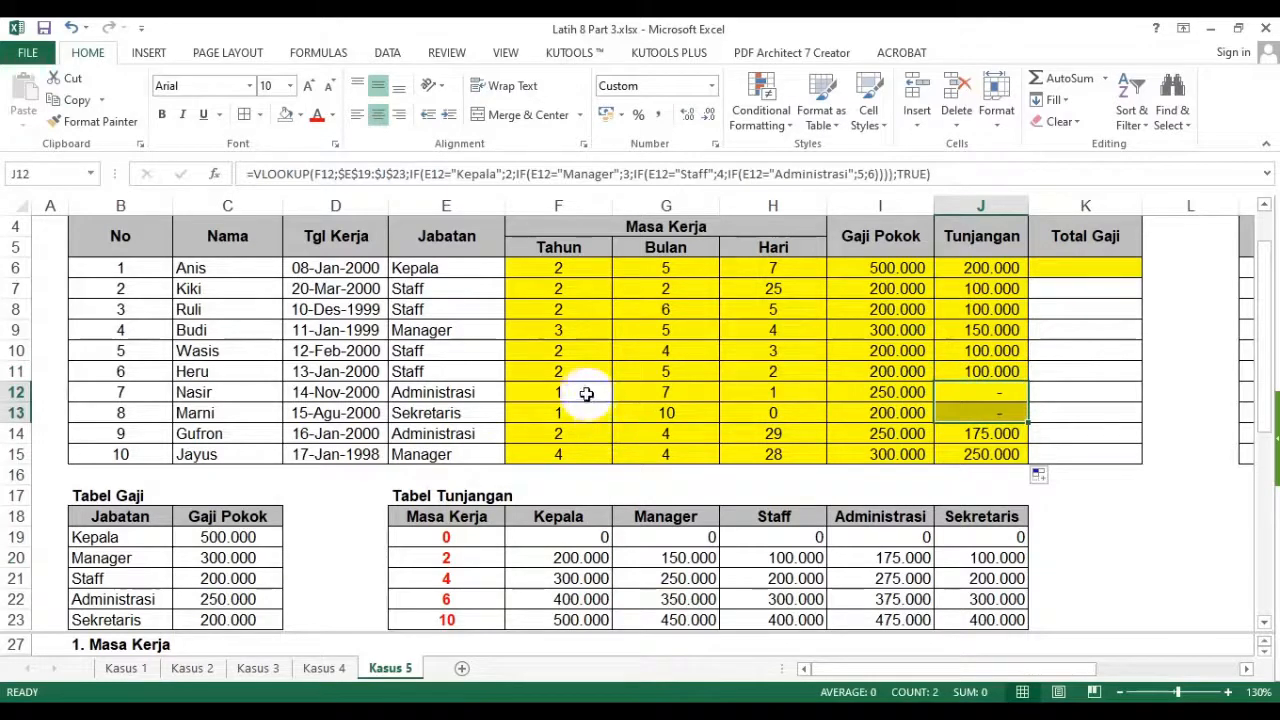
left_click_drag(586, 394, 584, 411)
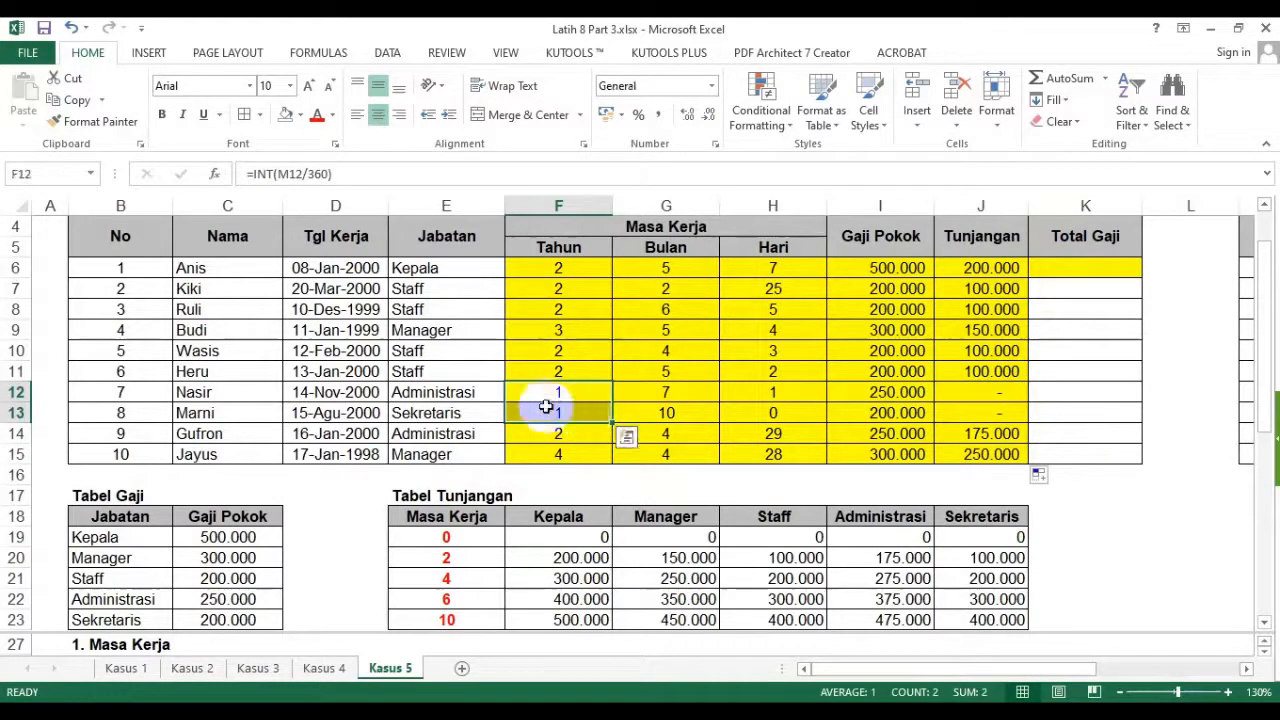
- Check the Total Gaji instruction and make the result cells F6:K15 of the salary table bold
scroll(546, 412, "down", 6)
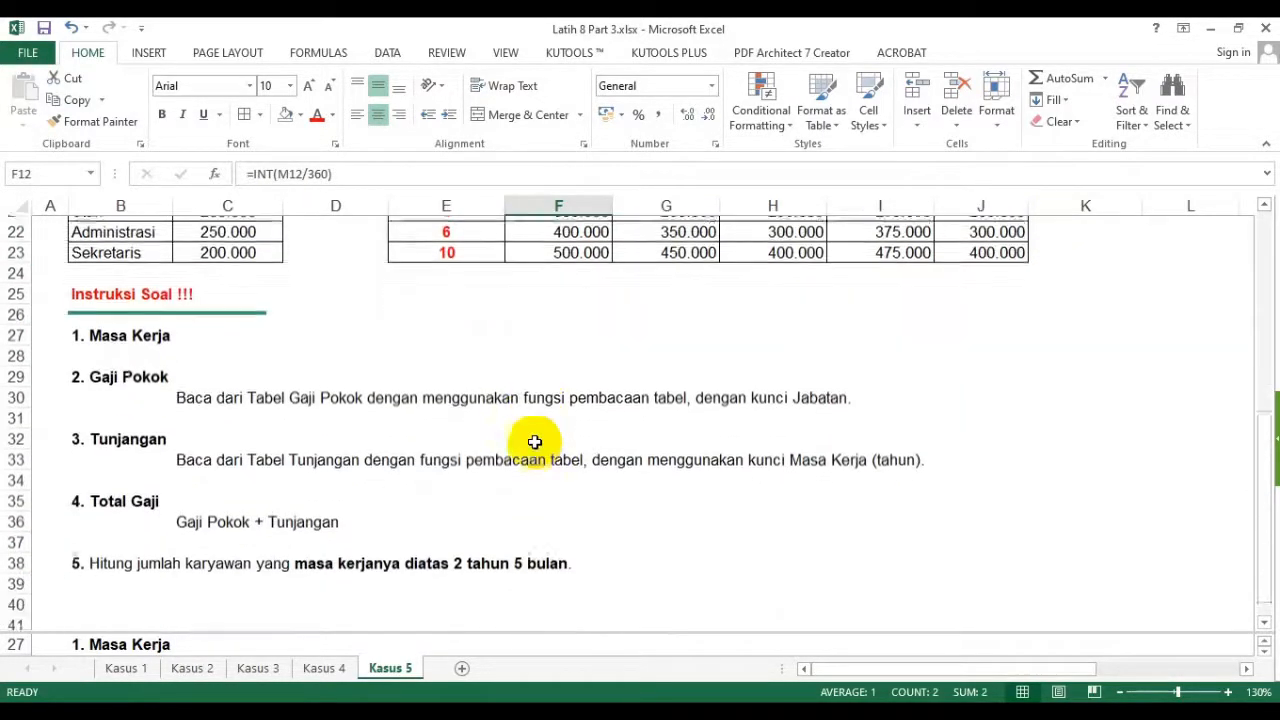
scroll(923, 351, "up", 7)
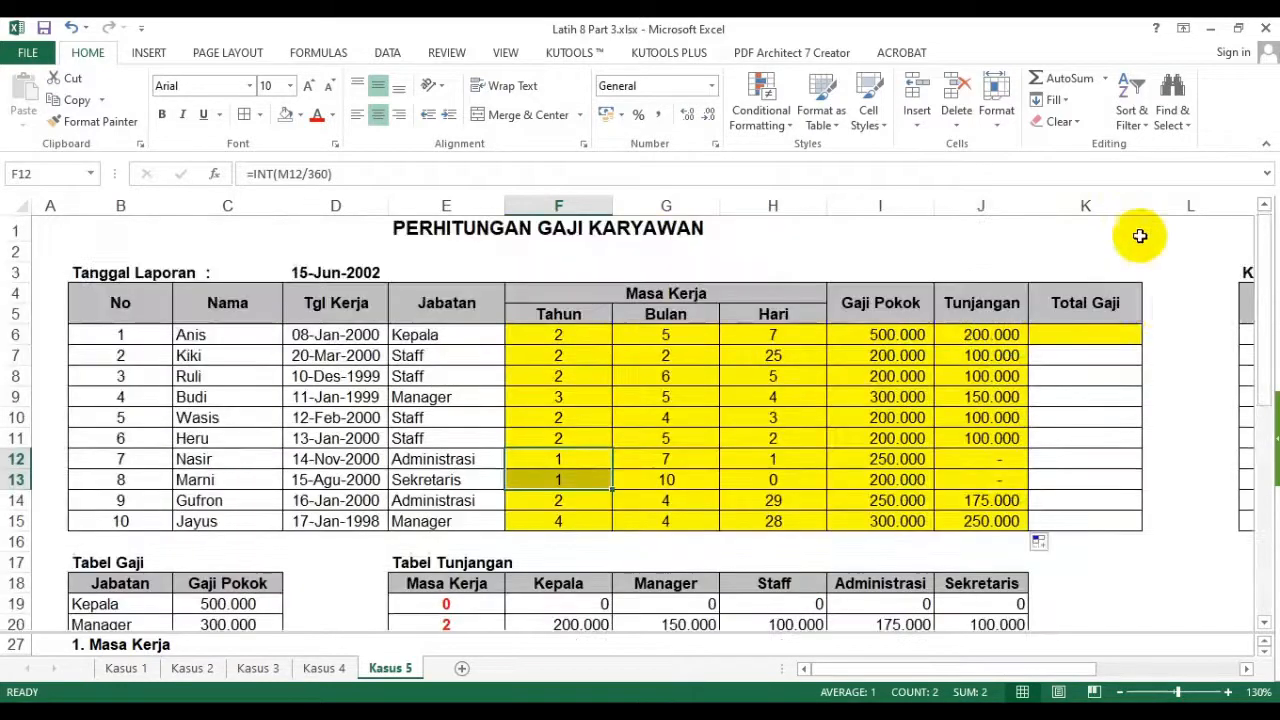
left_click(1110, 340)
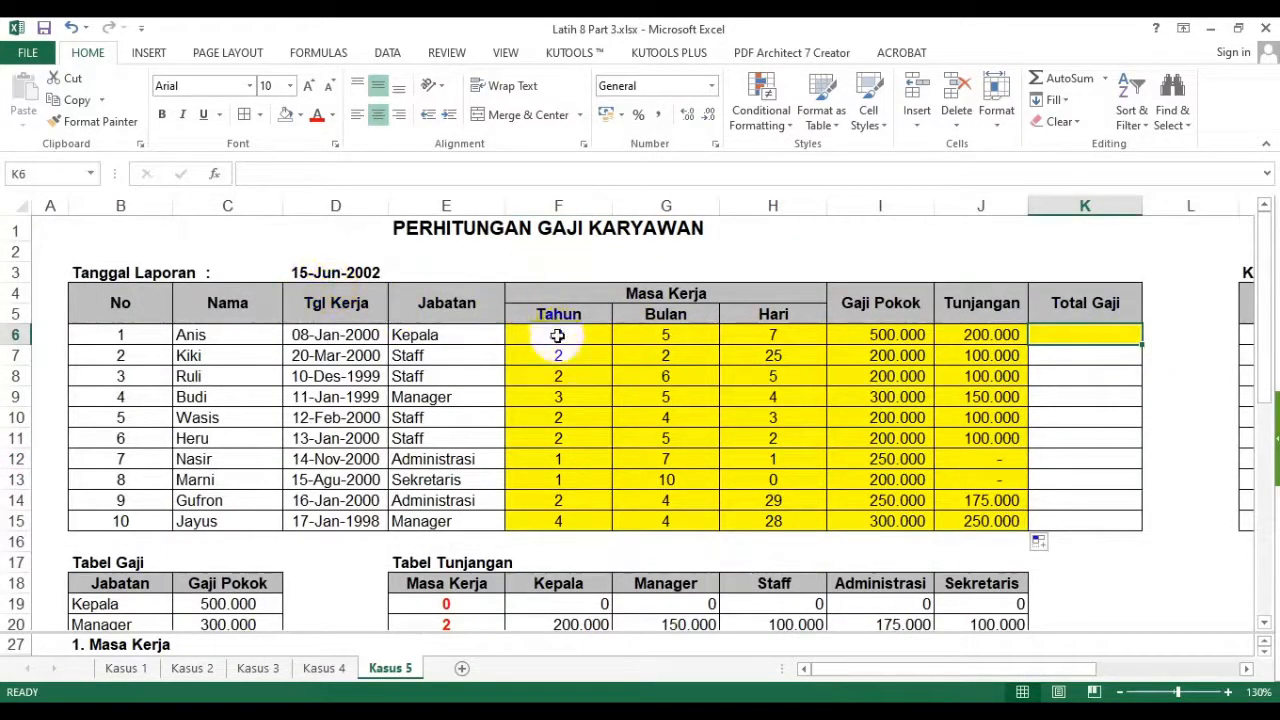
left_click_drag(558, 336, 1066, 520)
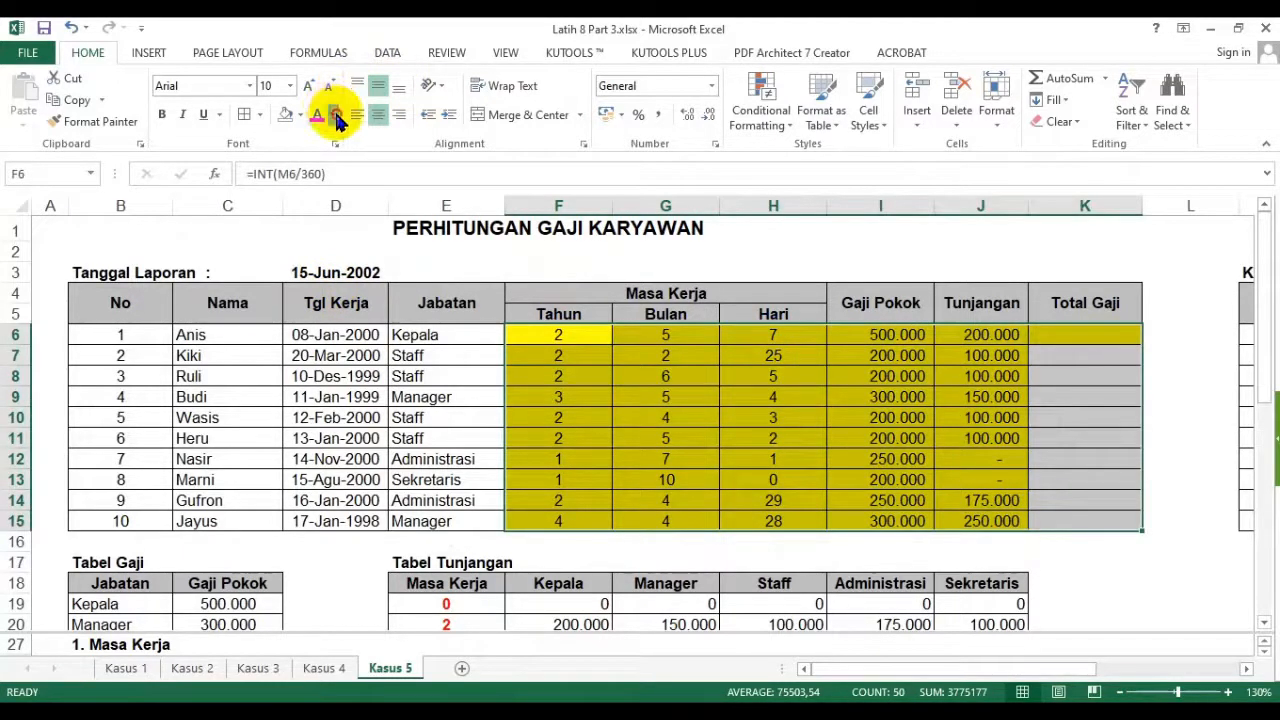
left_click(336, 116)
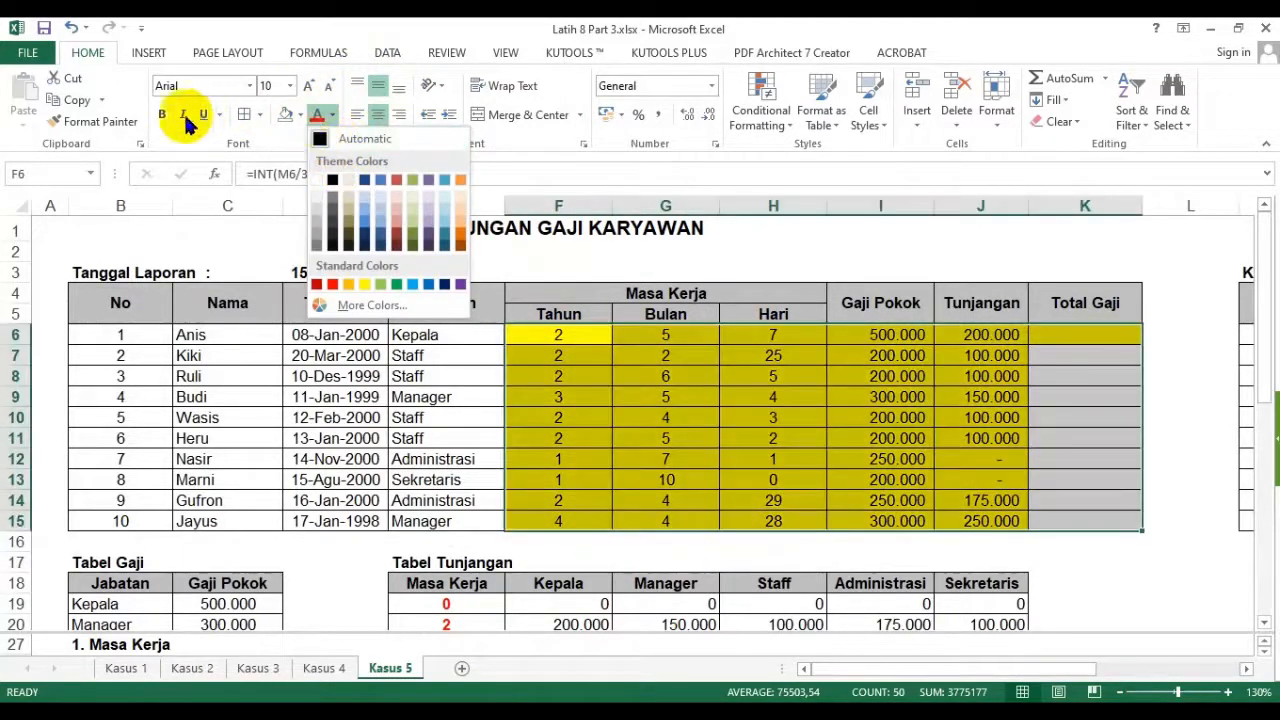
left_click(187, 120)
- Calculate Total Gaji in K6 with =I6+J6 and fill the formula down to K15
left_click(1072, 340)
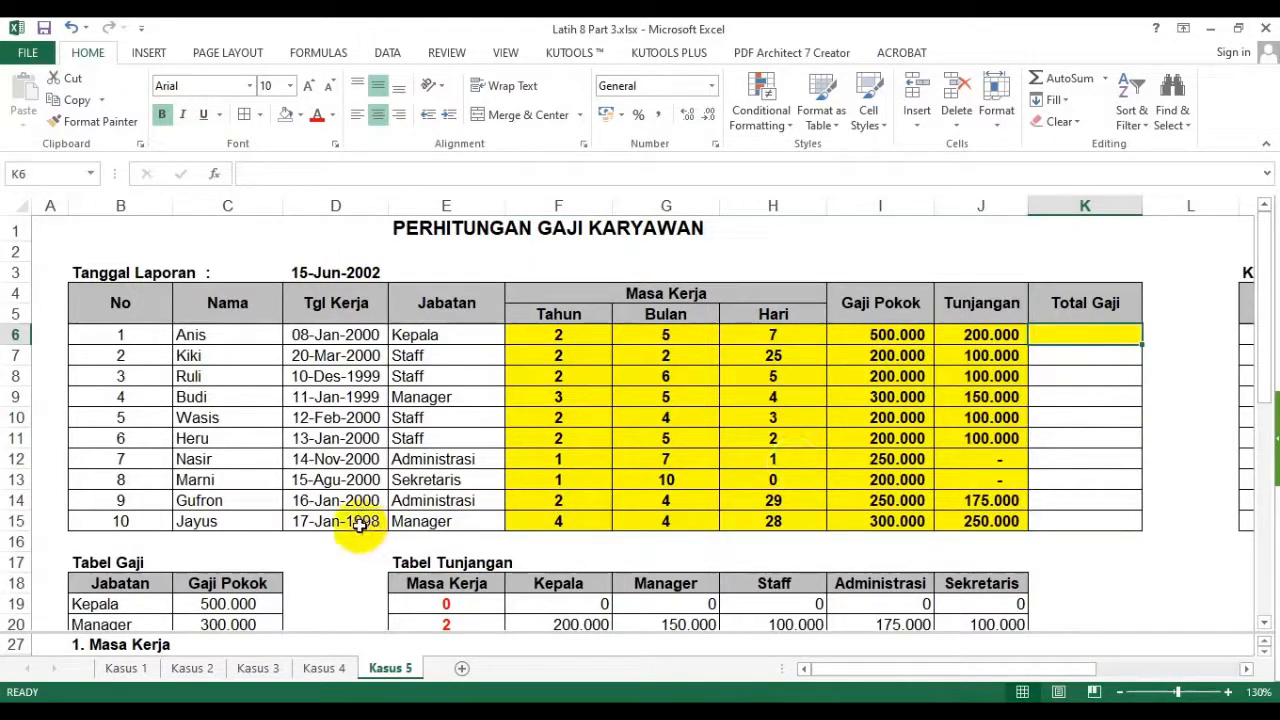
type("=")
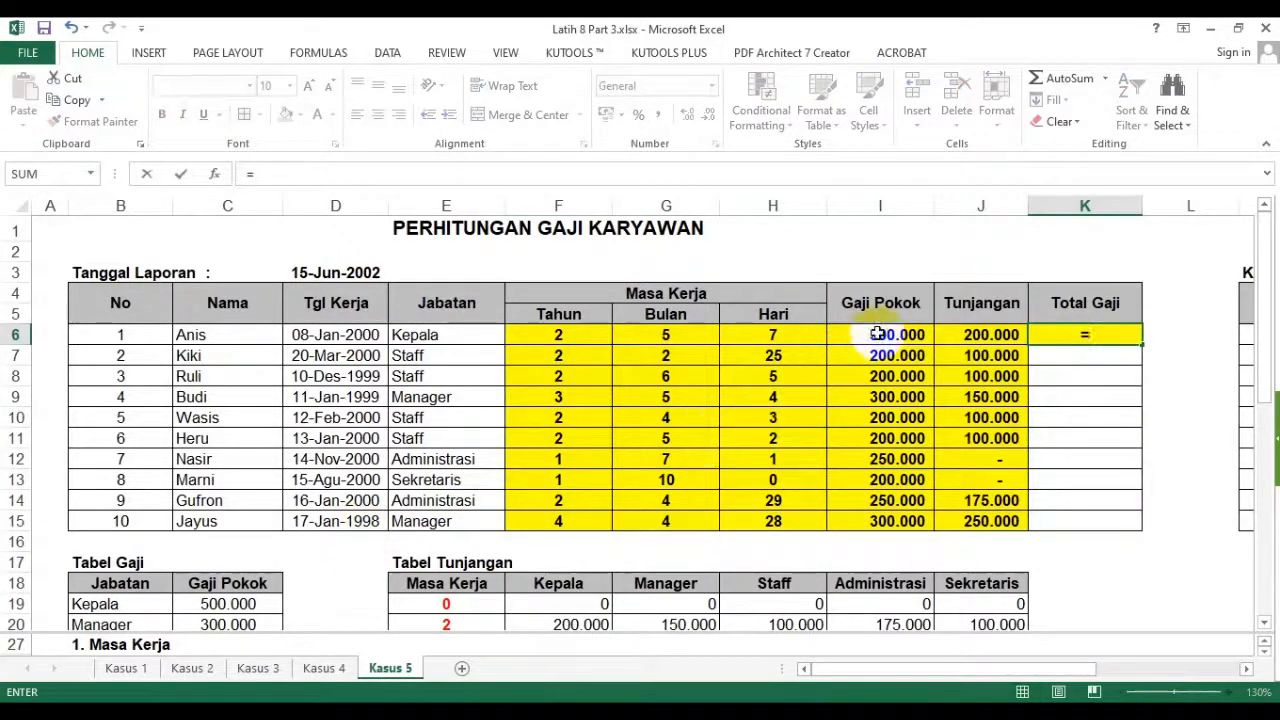
left_click(874, 334)
type("+")
left_click(972, 335)
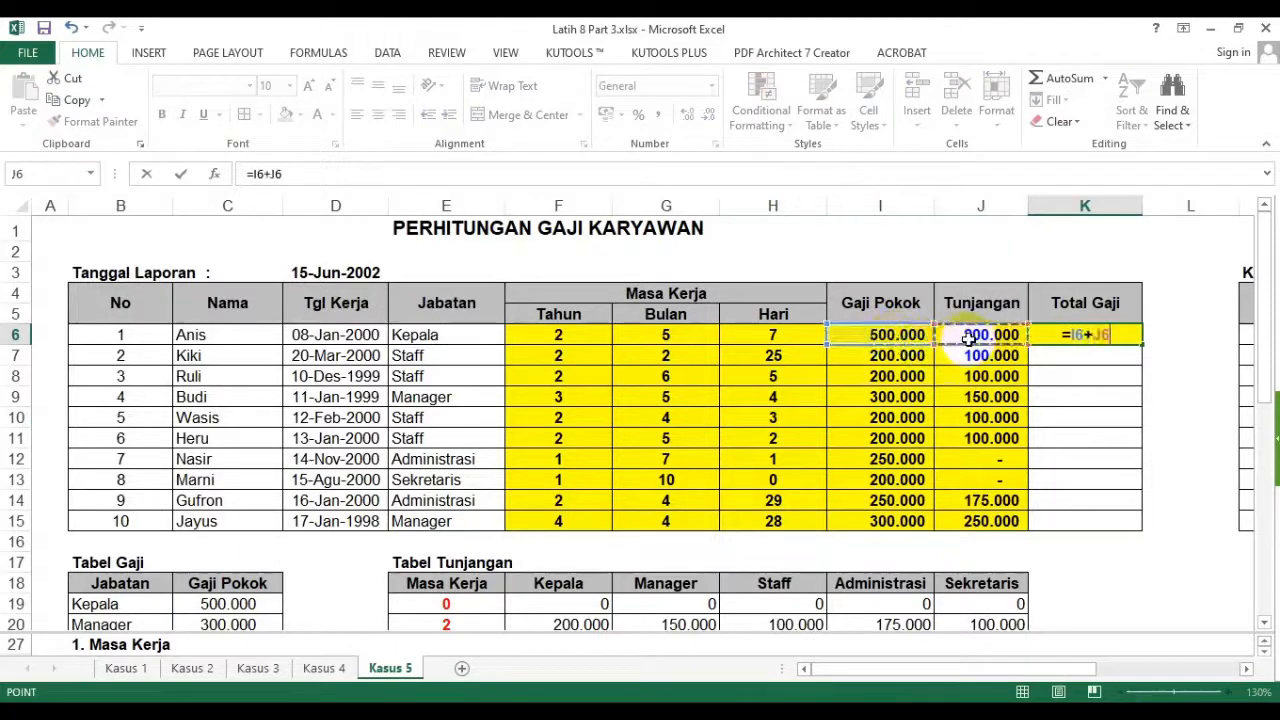
key("Return")
left_click(1132, 335)
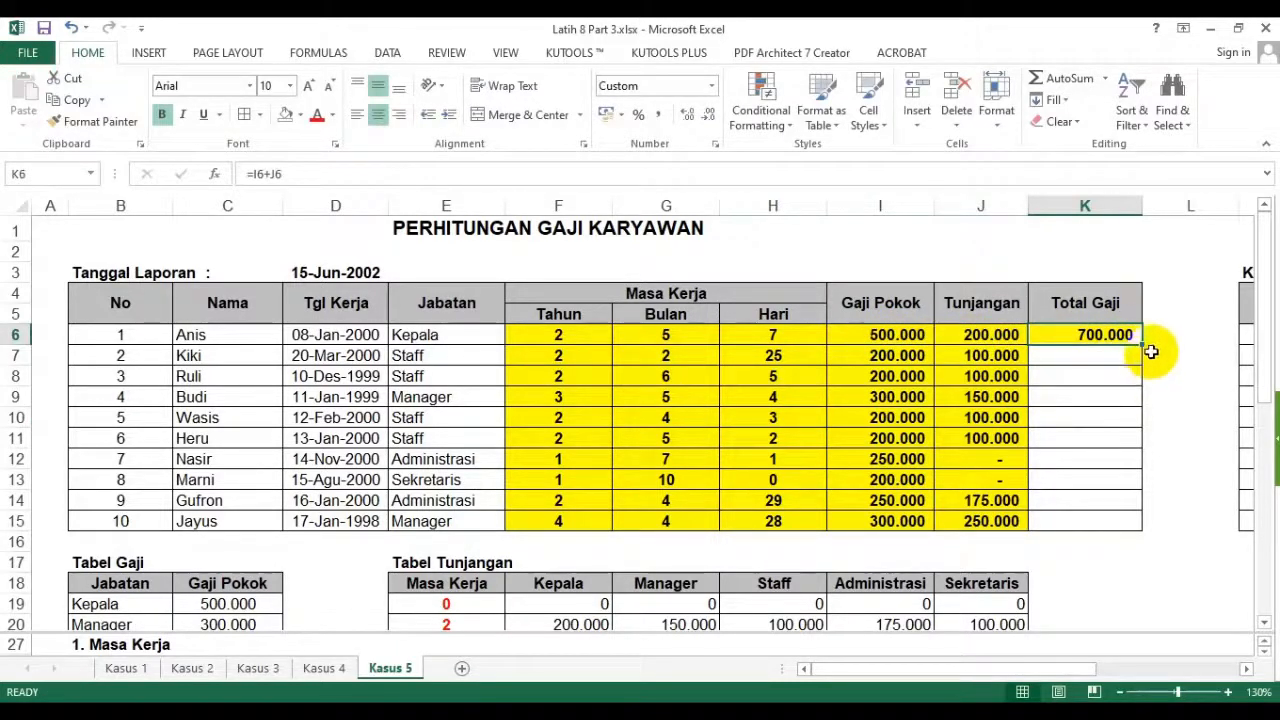
double_click(1141, 345)
- Review the row 6 formulas for Masa Kerja, Gaji Pokok, Tunjangan and Total Gaji, along with the Lama helper column
left_click(772, 457)
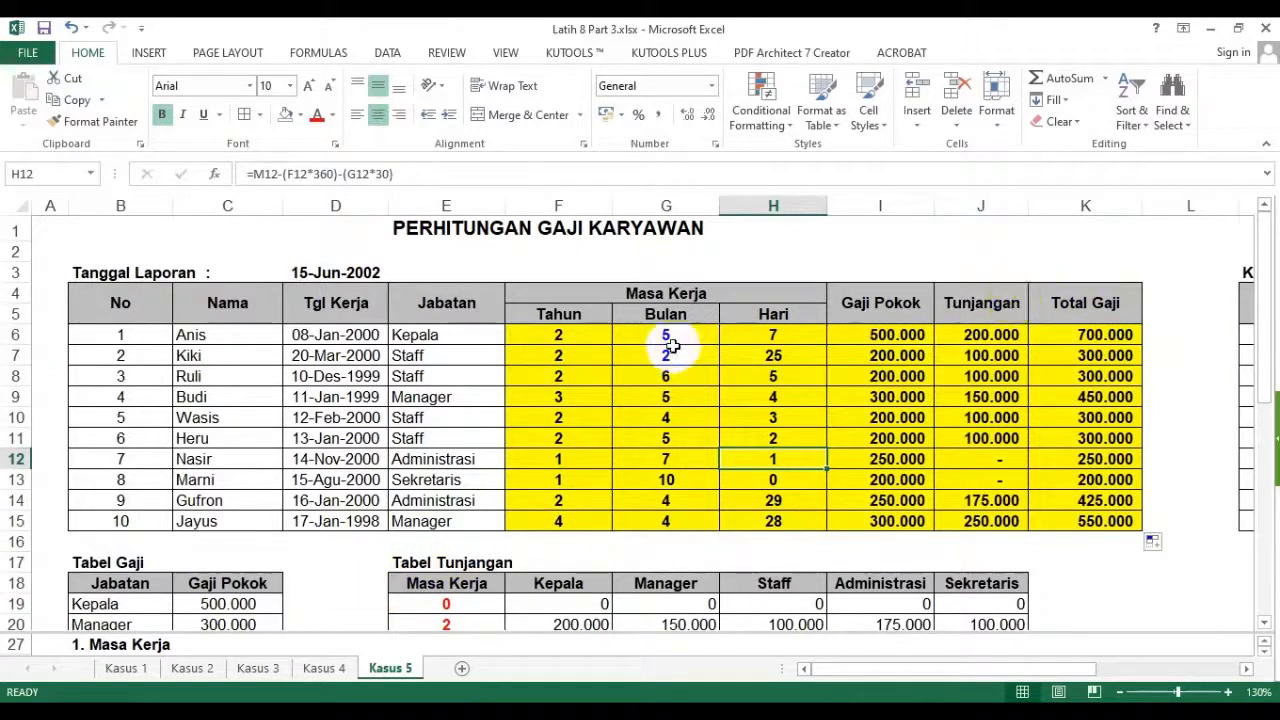
left_click(558, 334)
left_click(655, 334)
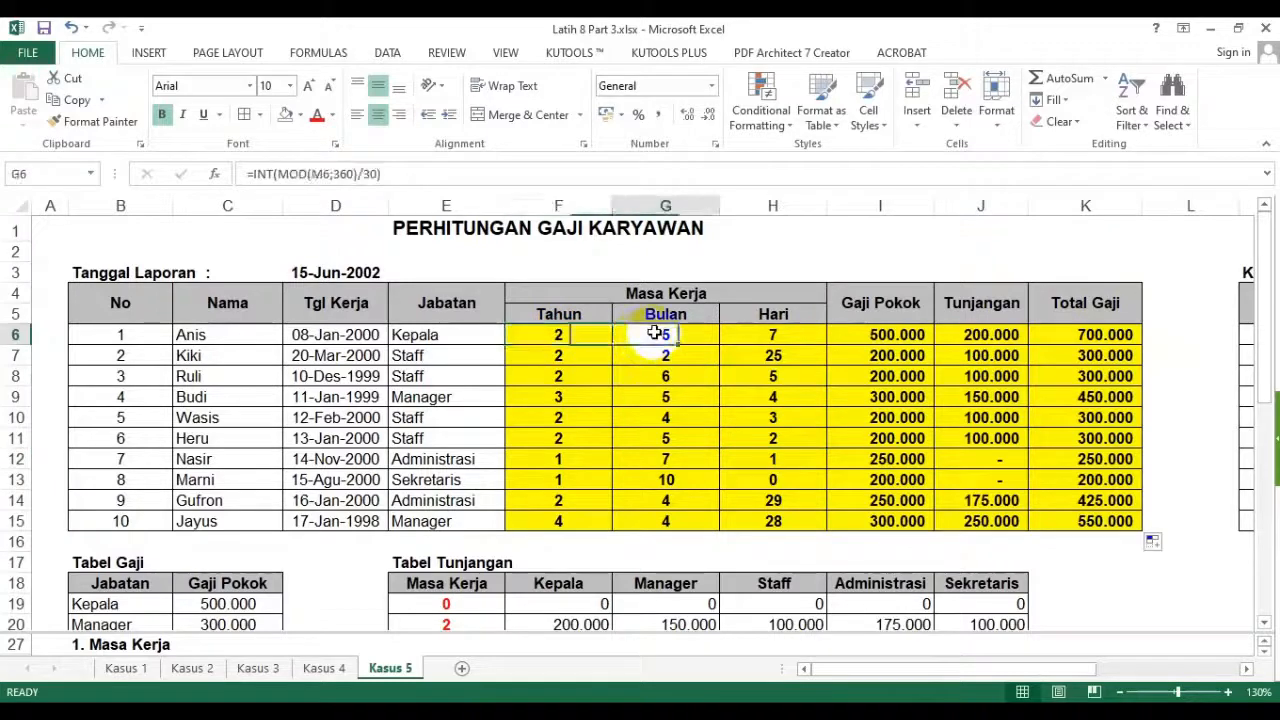
left_click(768, 334)
left_click_drag(900, 668, 955, 655)
left_click_drag(1146, 302, 1150, 520)
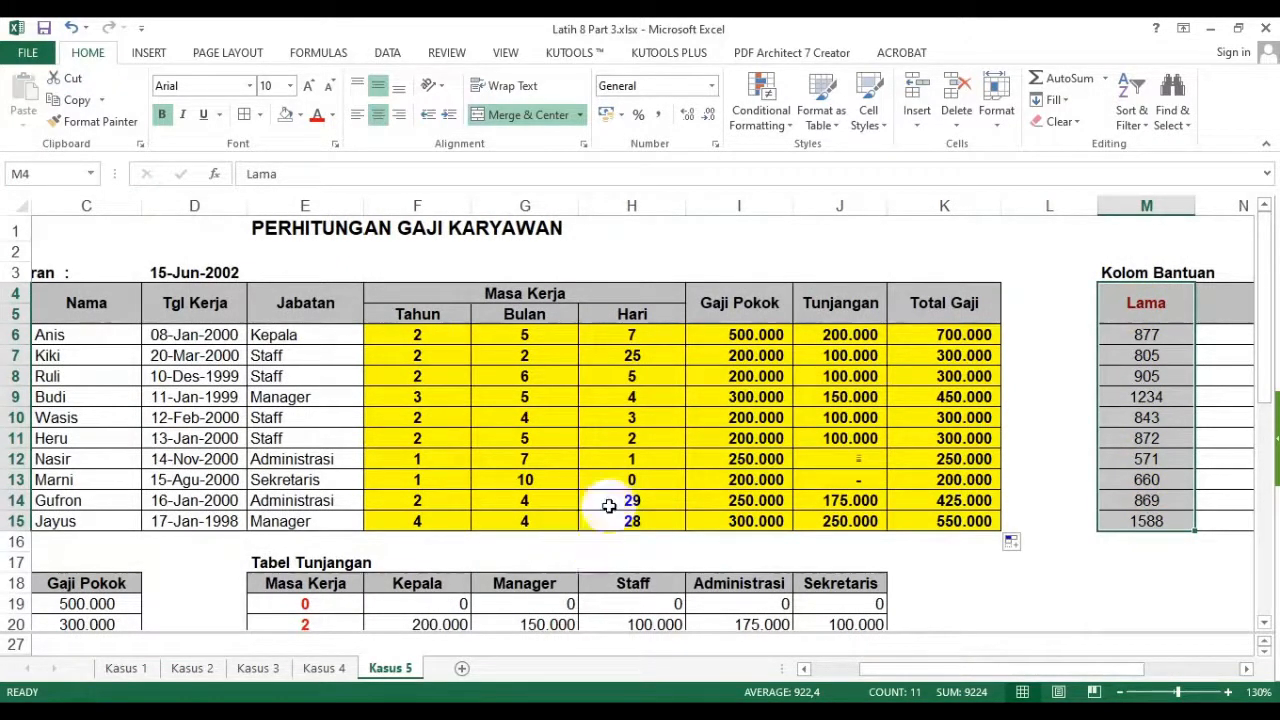
left_click(760, 302)
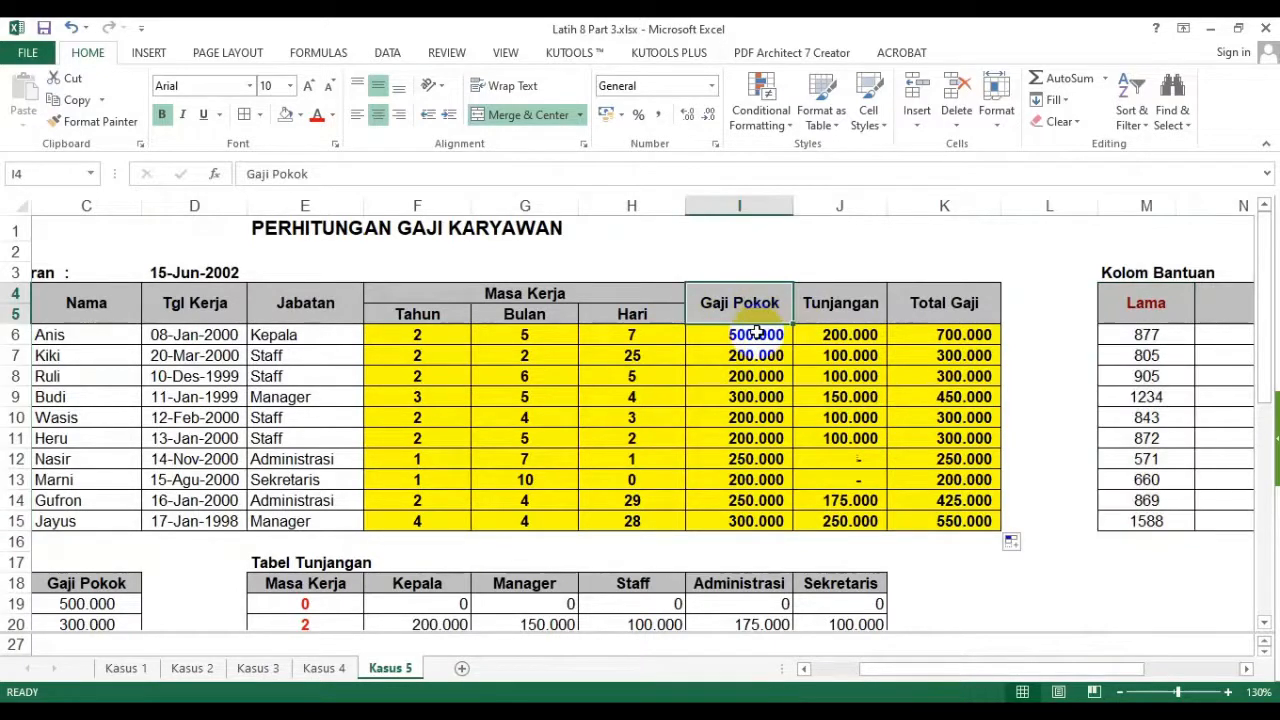
left_click(756, 334)
left_click(843, 334)
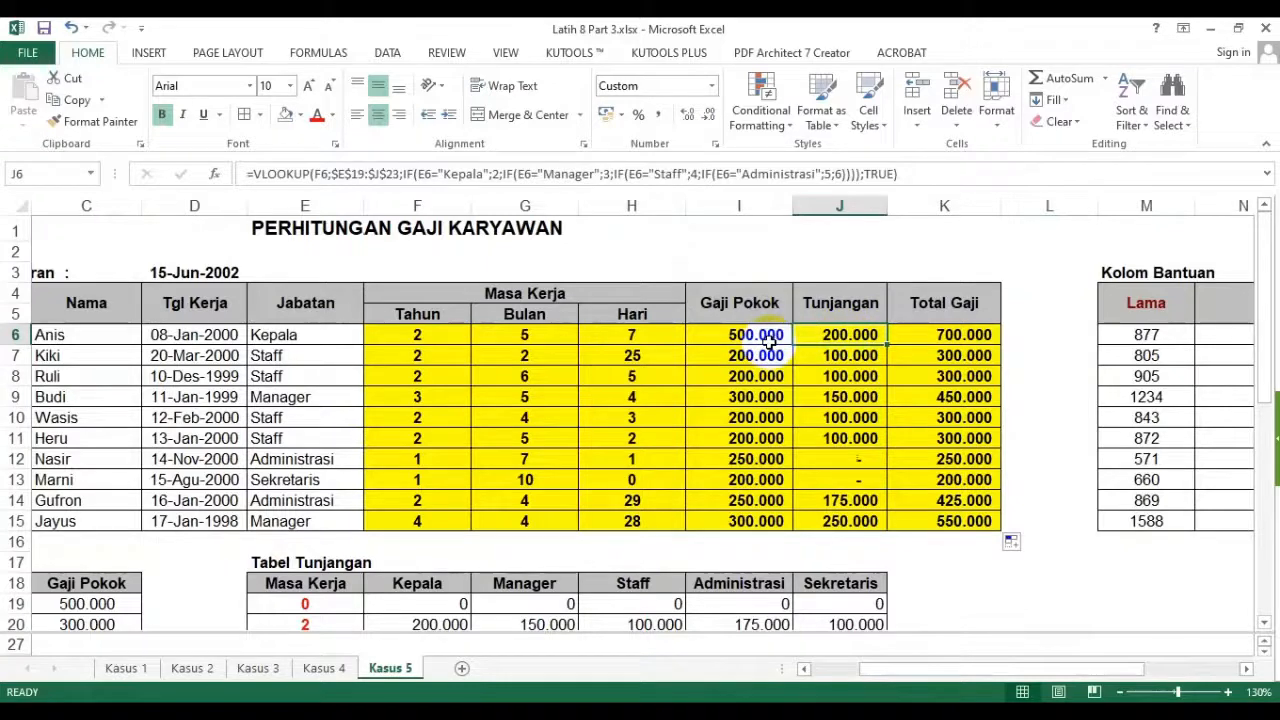
left_click(928, 342)
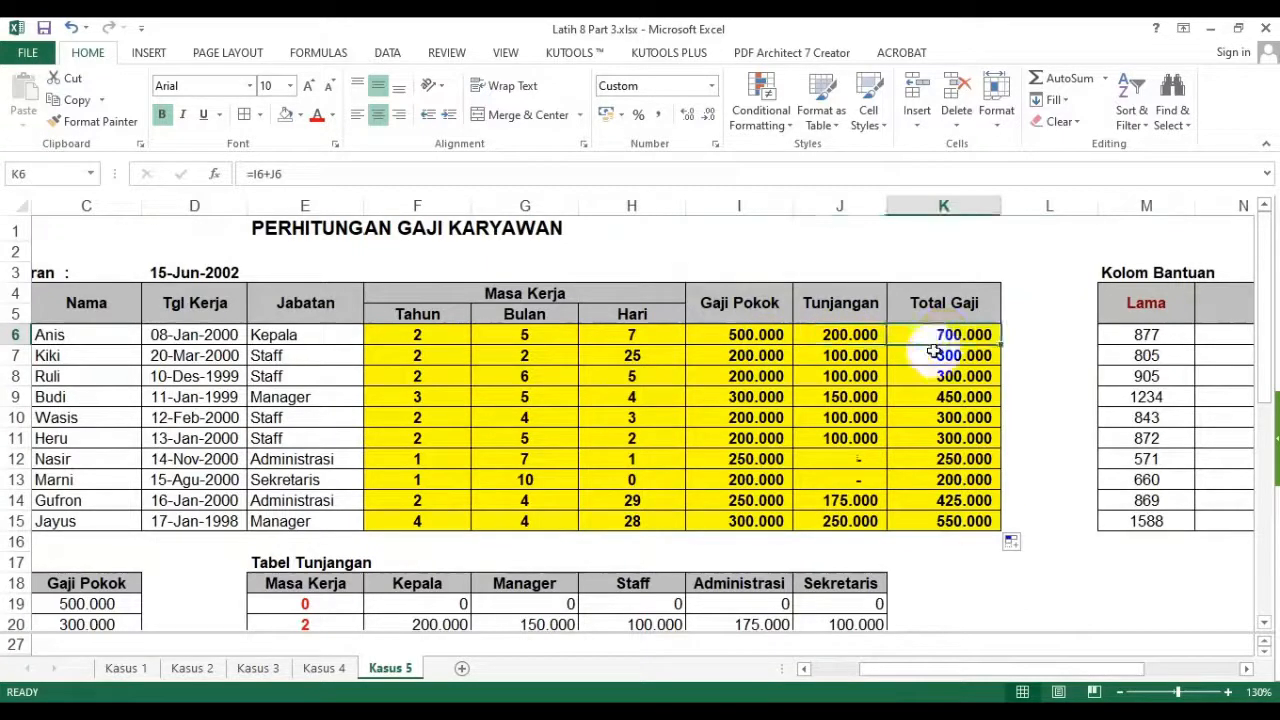
- Read instruction 5 about counting employees with more than 2 years 5 months of service, and compare it with the Lama helper values
left_click(834, 673)
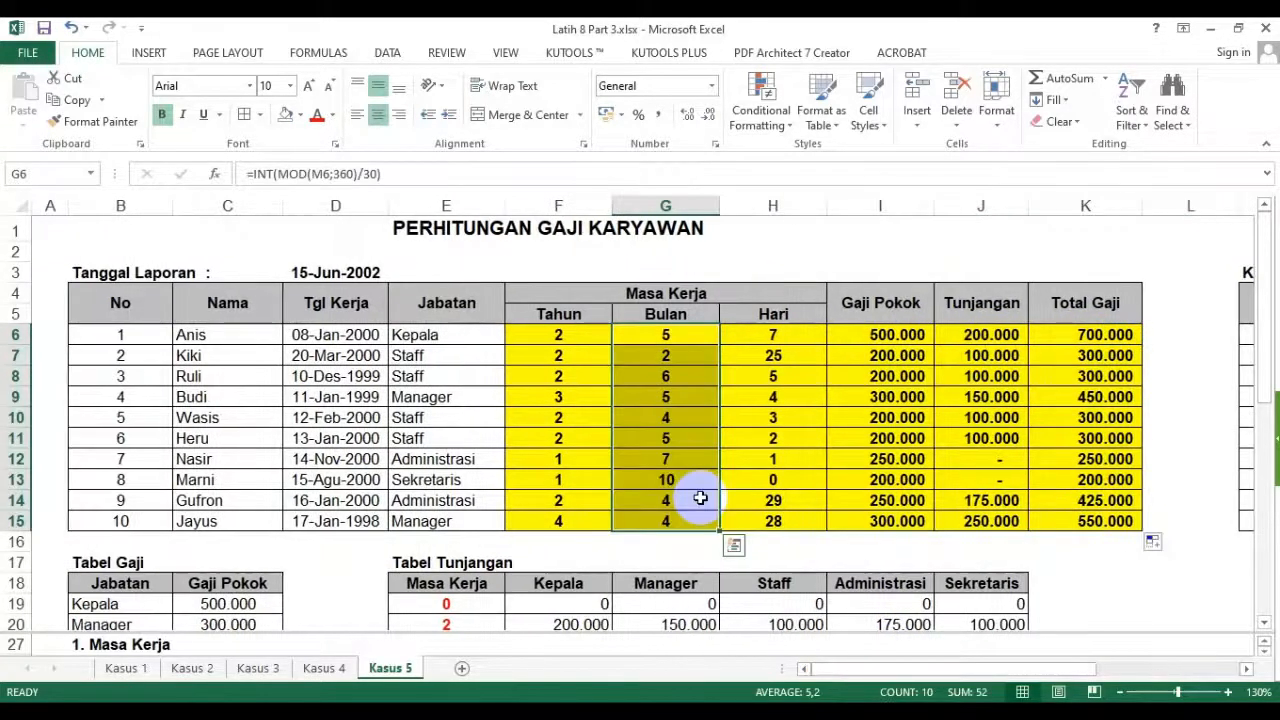
left_click(550, 437)
scroll(491, 514, "down", 7)
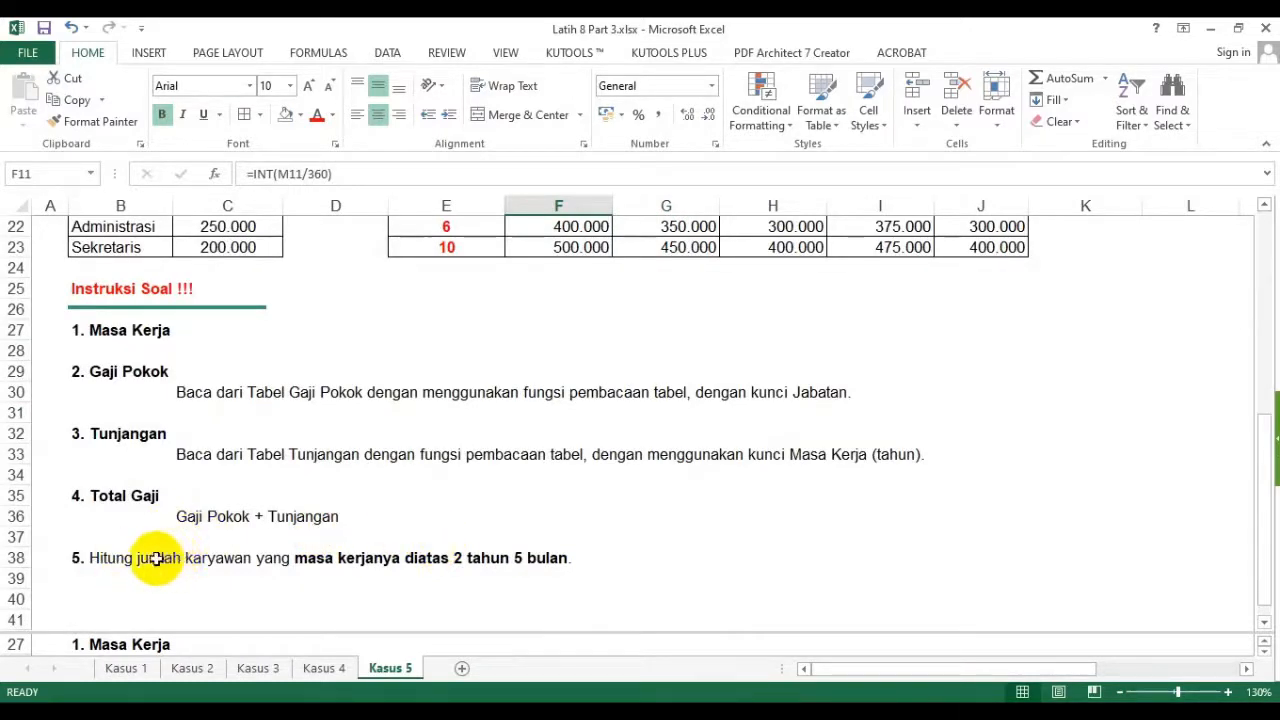
left_click(110, 558)
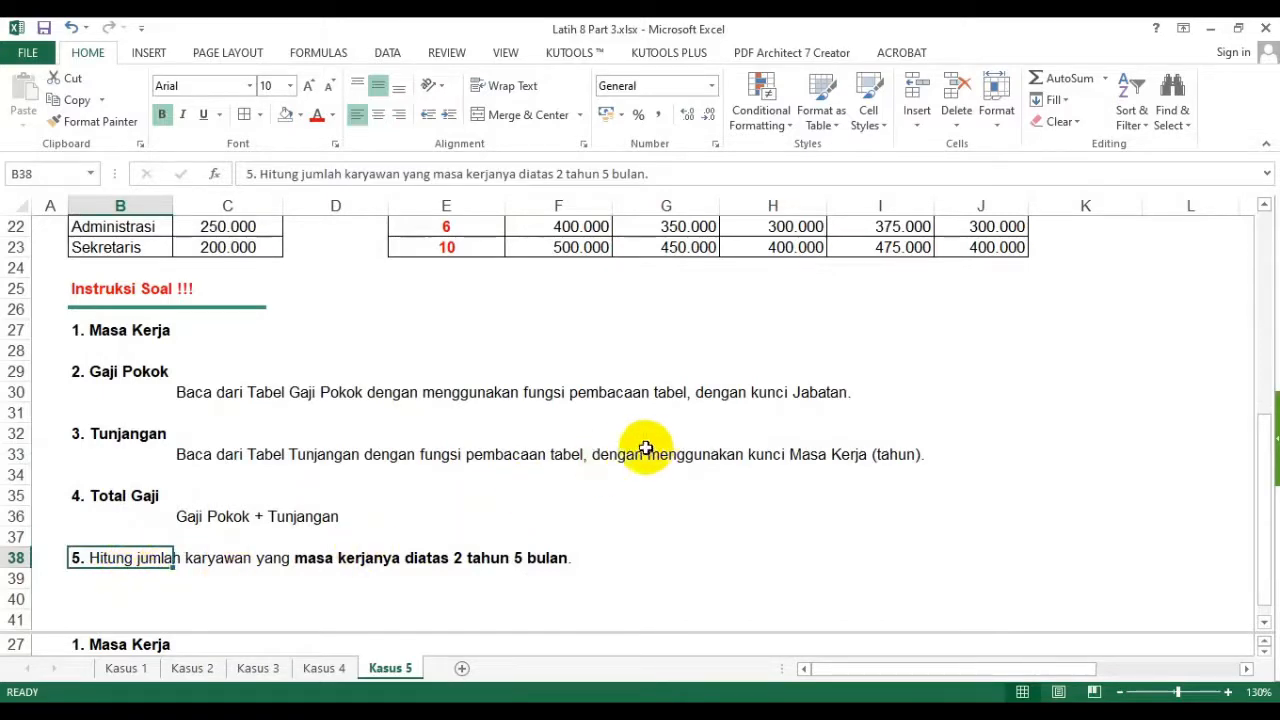
scroll(720, 470, "up", 7)
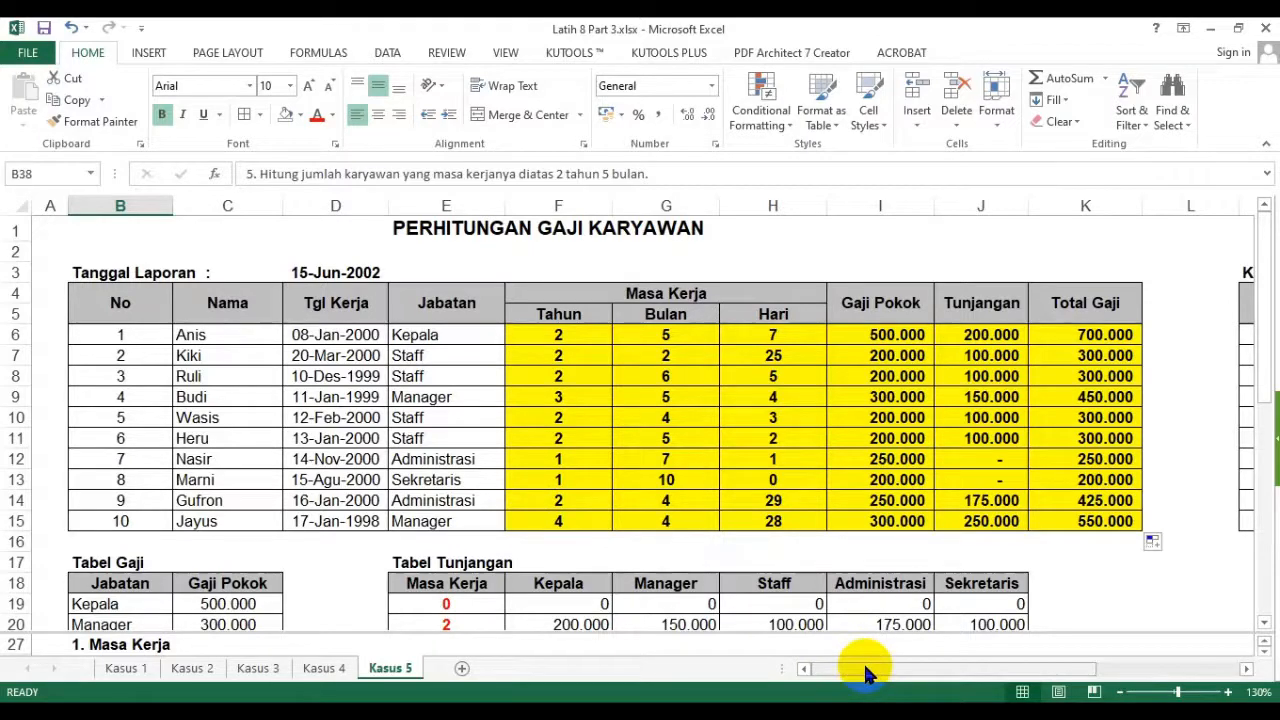
left_click_drag(866, 677, 1023, 634)
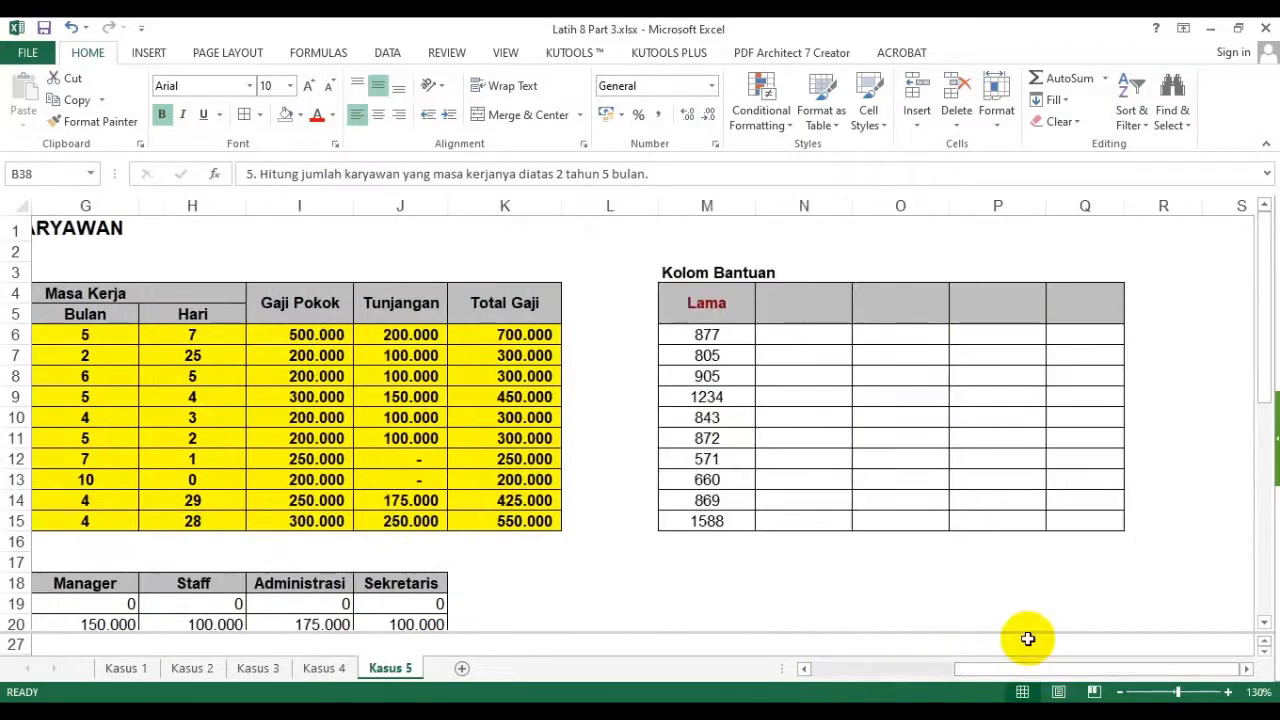
left_click(707, 340)
left_click_drag(707, 340, 712, 500)
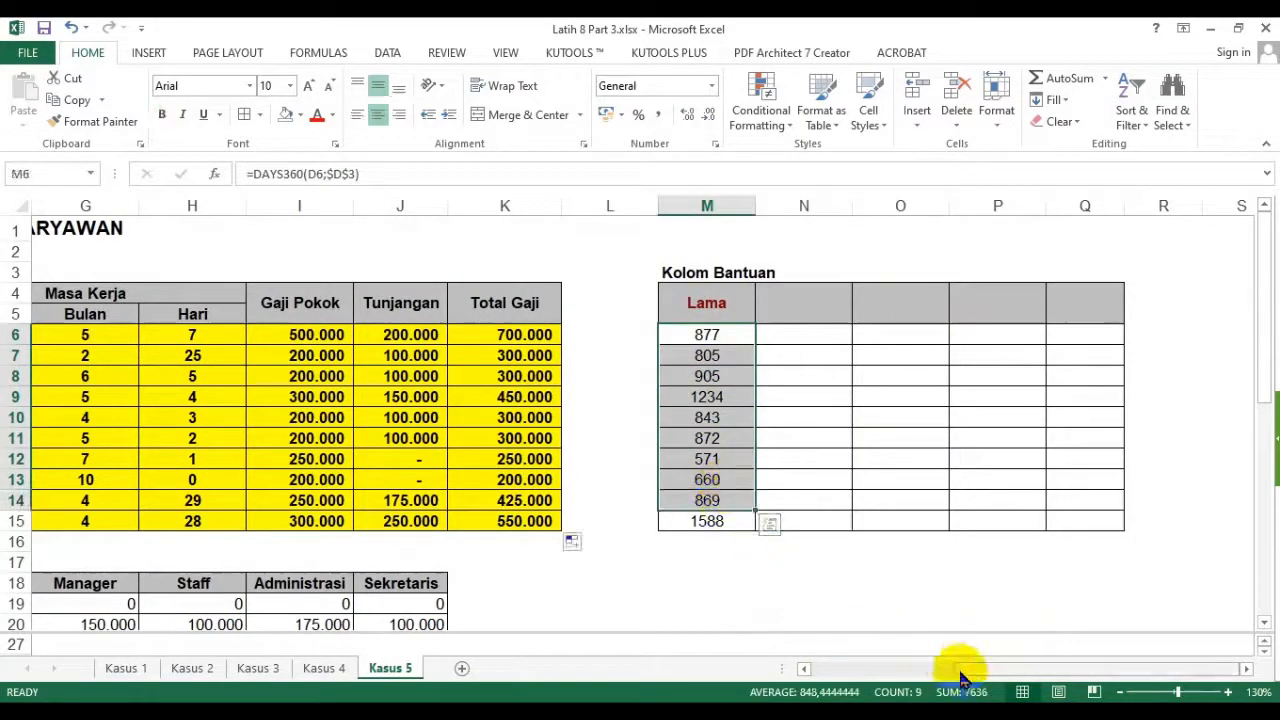
left_click_drag(963, 668, 808, 686)
scroll(583, 509, "down", 4)
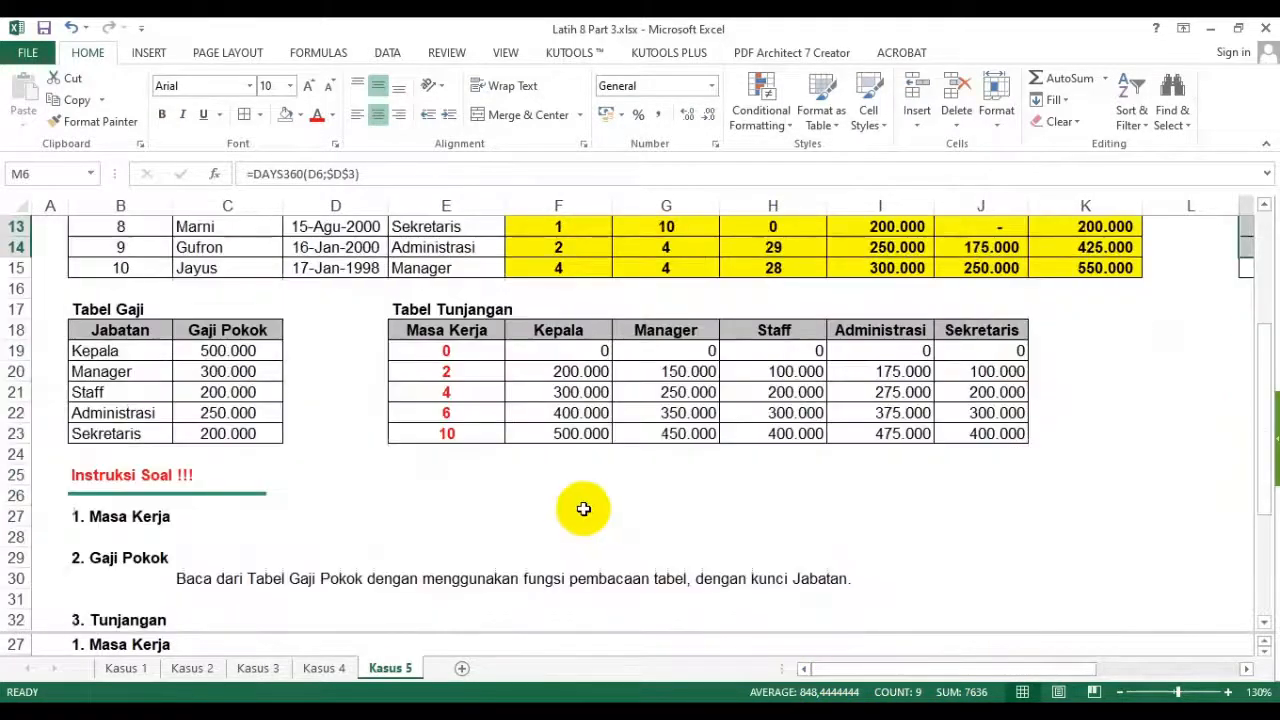
scroll(583, 509, "down", 3)
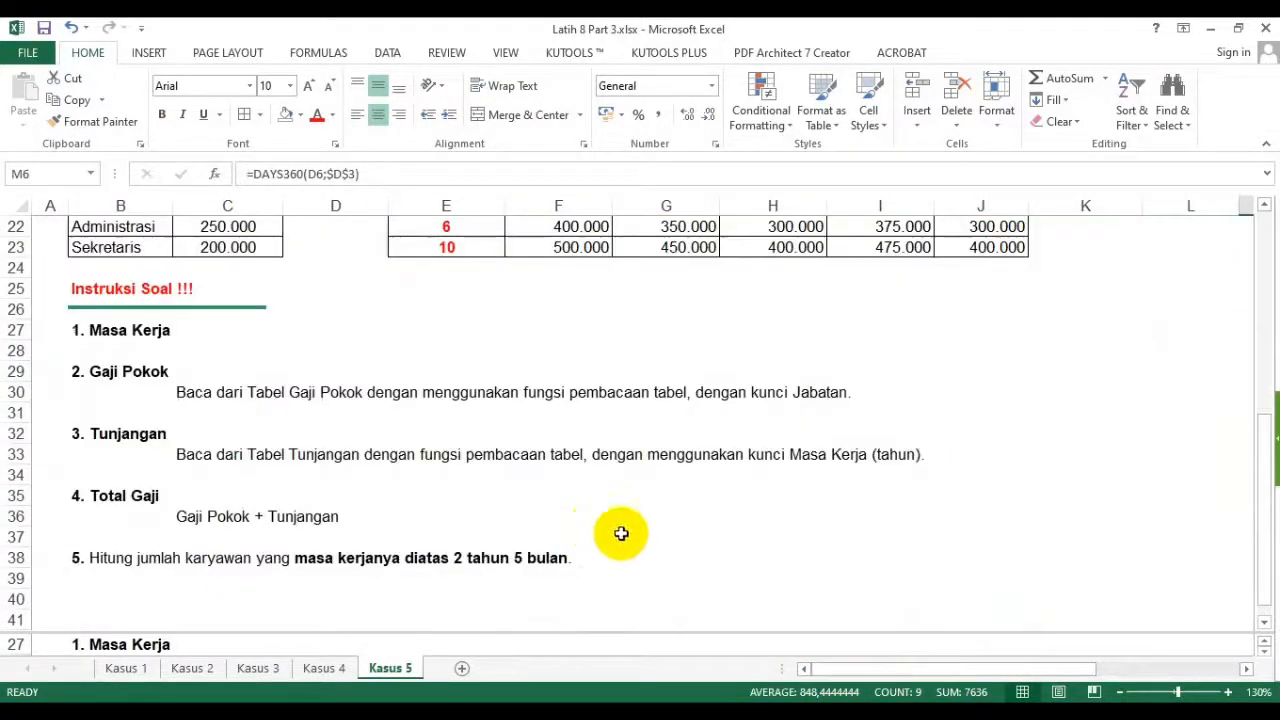
scroll(866, 571, "up", 7)
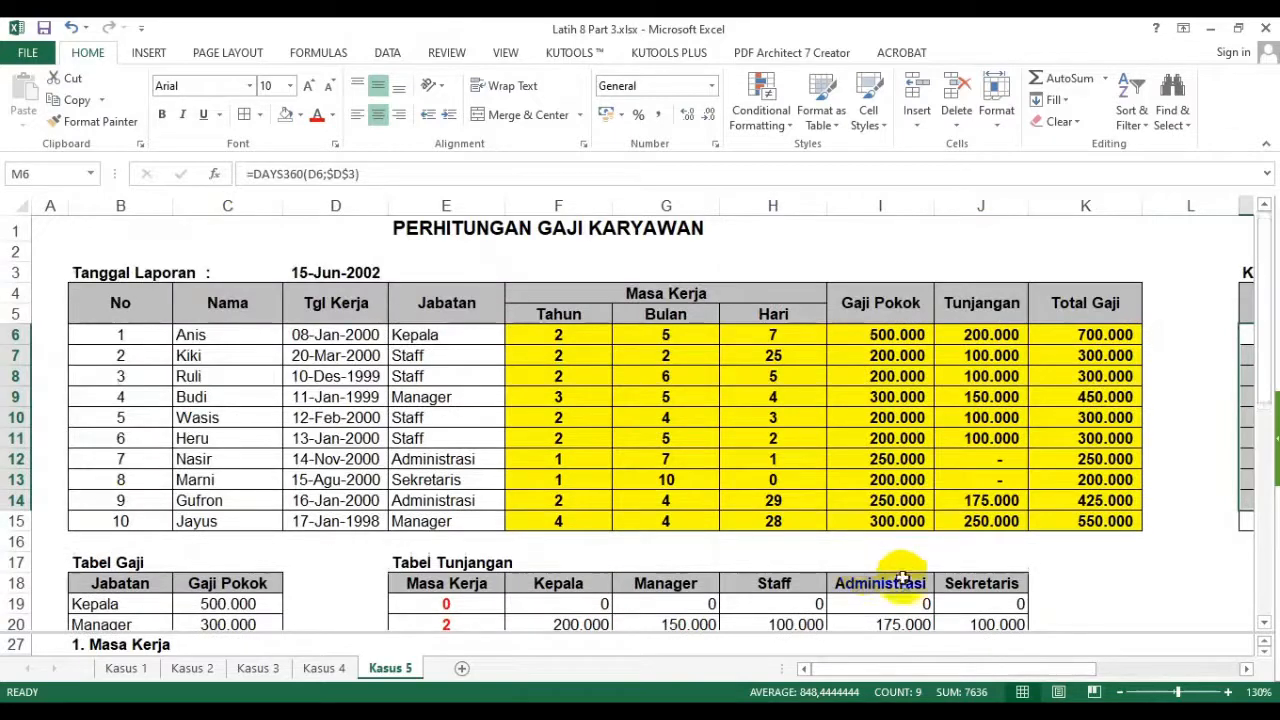
left_click_drag(982, 658, 1133, 662)
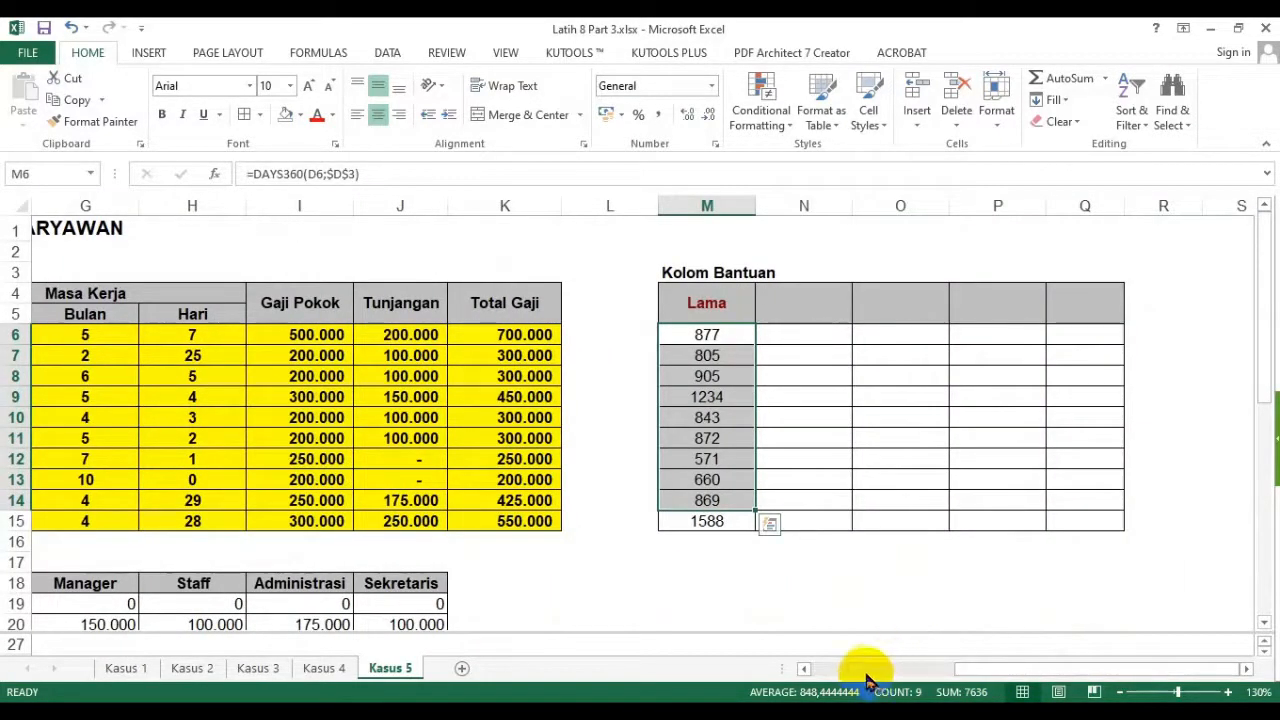
left_click(866, 670)
- Enter the label "Jumlah" in J3 above the Tunjangan heading and make it bold
scroll(680, 410, "down", 1)
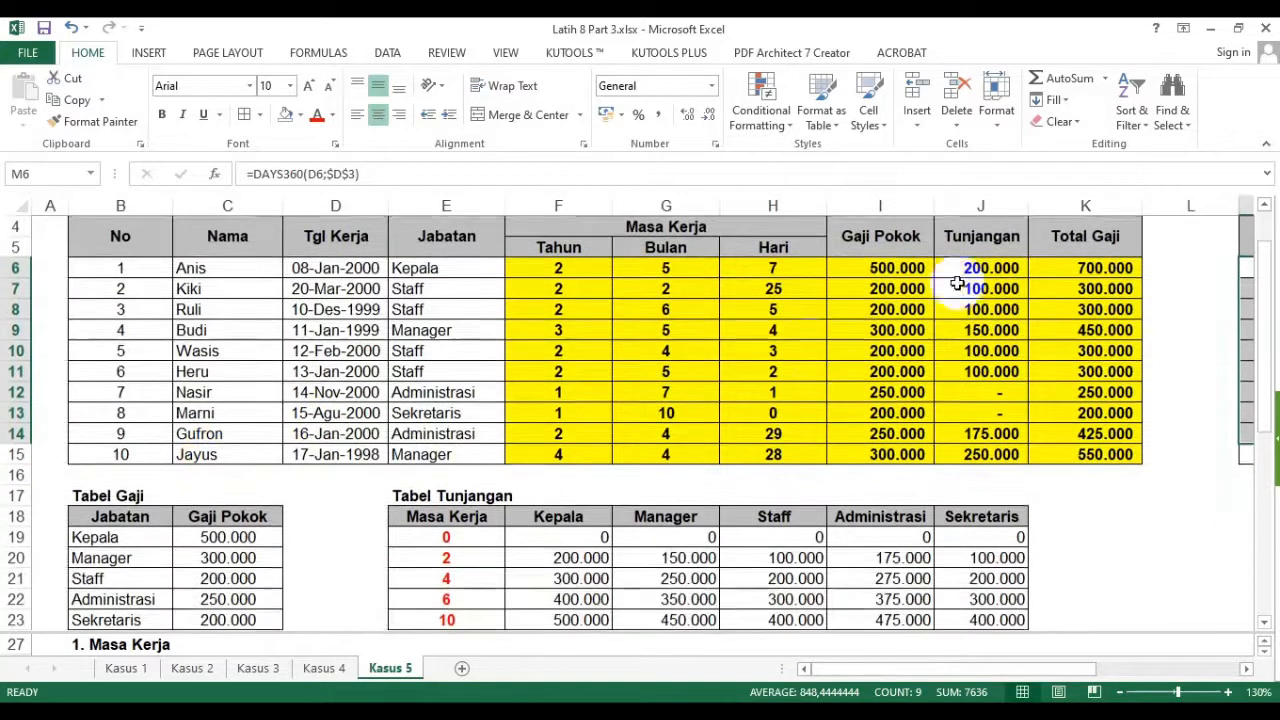
scroll(957, 284, "up", 1)
left_click(1060, 266)
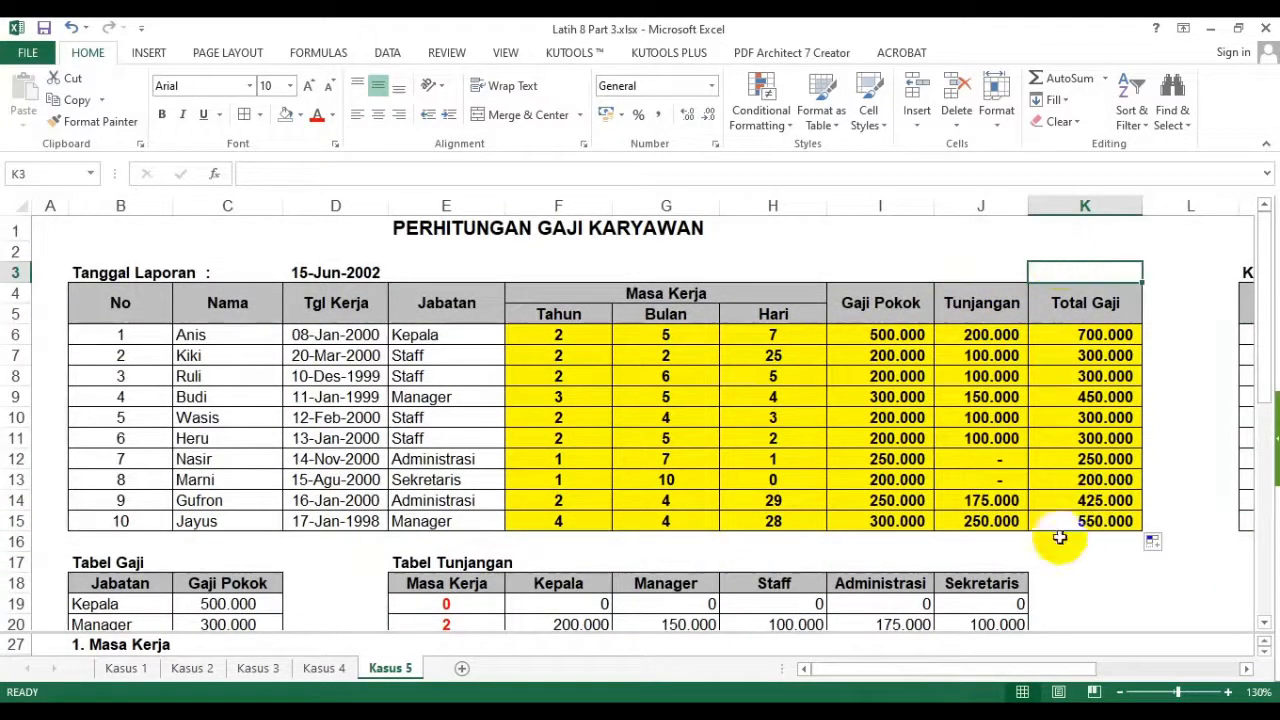
left_click_drag(1005, 672, 1077, 674)
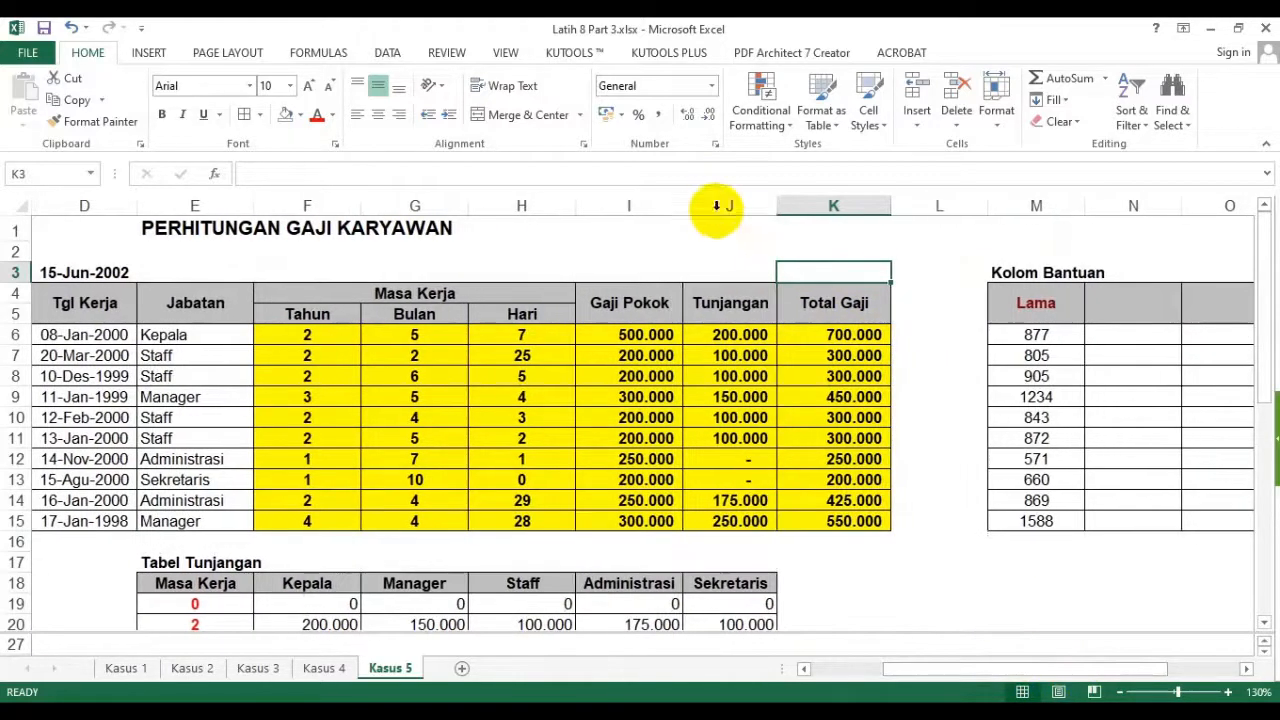
left_click(708, 254)
left_click(716, 272)
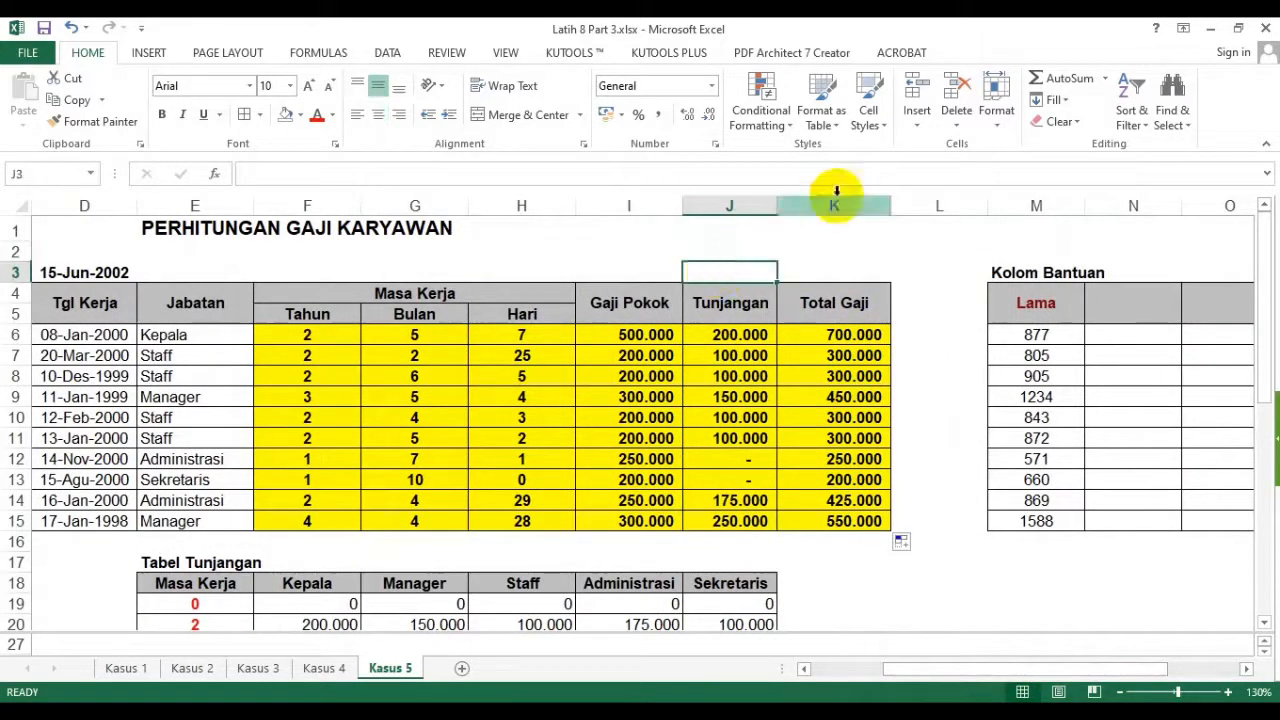
type("Jumlah")
key("Return")
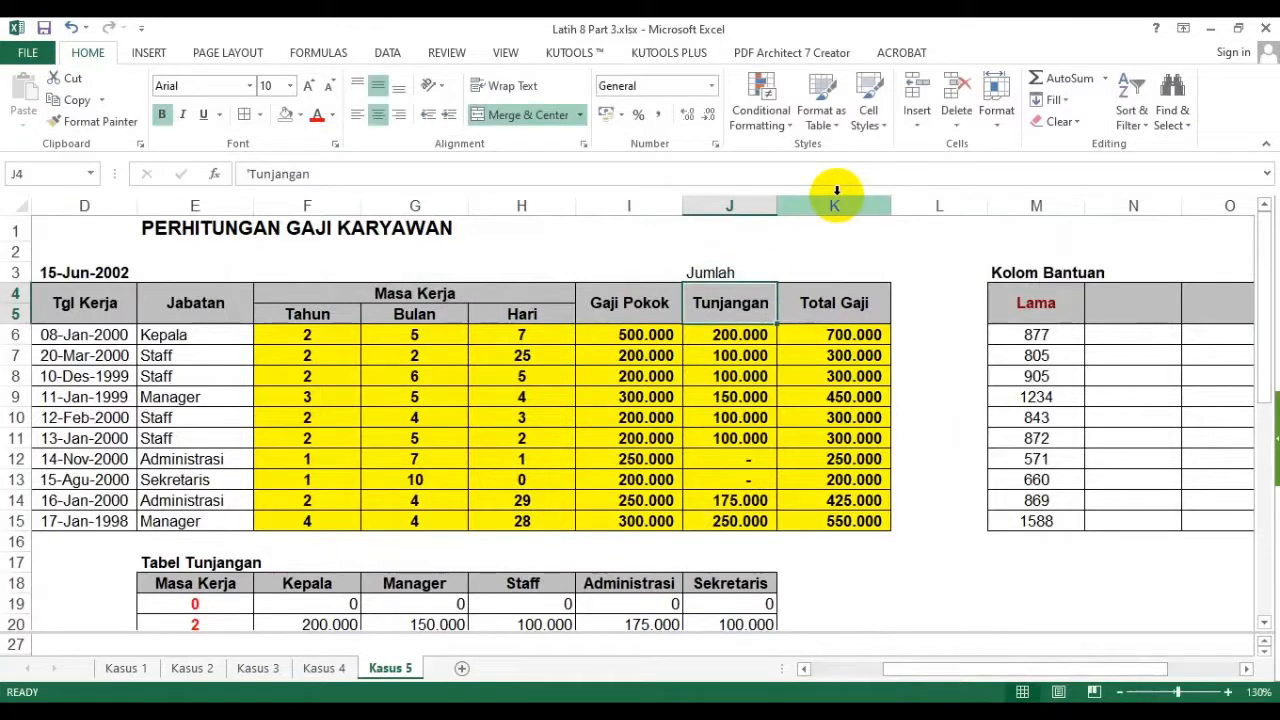
left_click(708, 270)
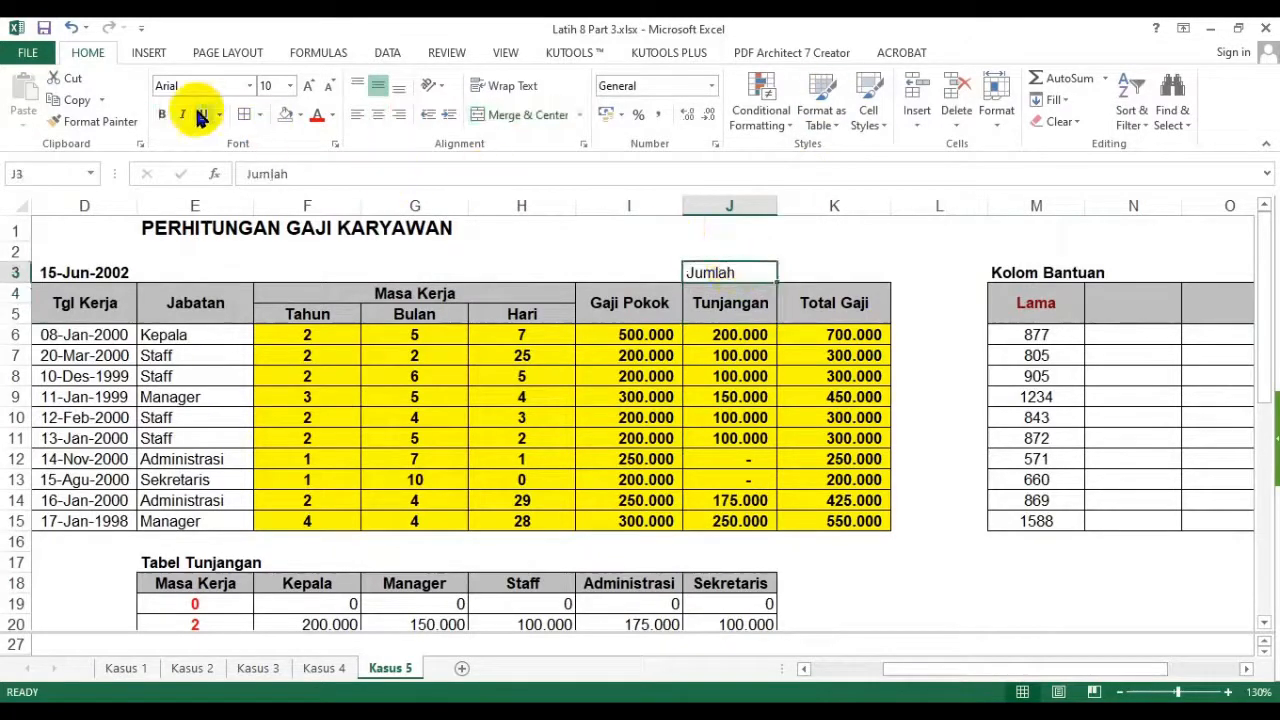
left_click(161, 114)
- Make K3 beside the Jumlah label bold, and check the Lama values in M6:M15 before returning to K3
left_click(833, 263)
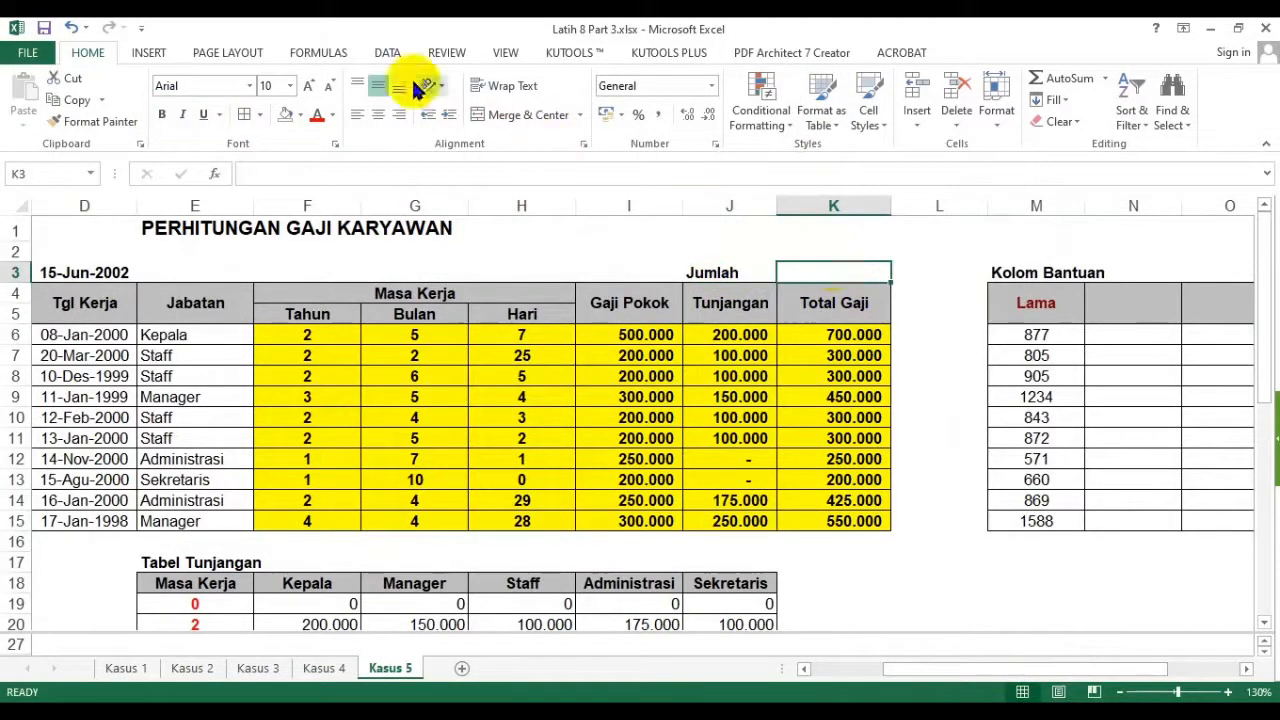
left_click(161, 114)
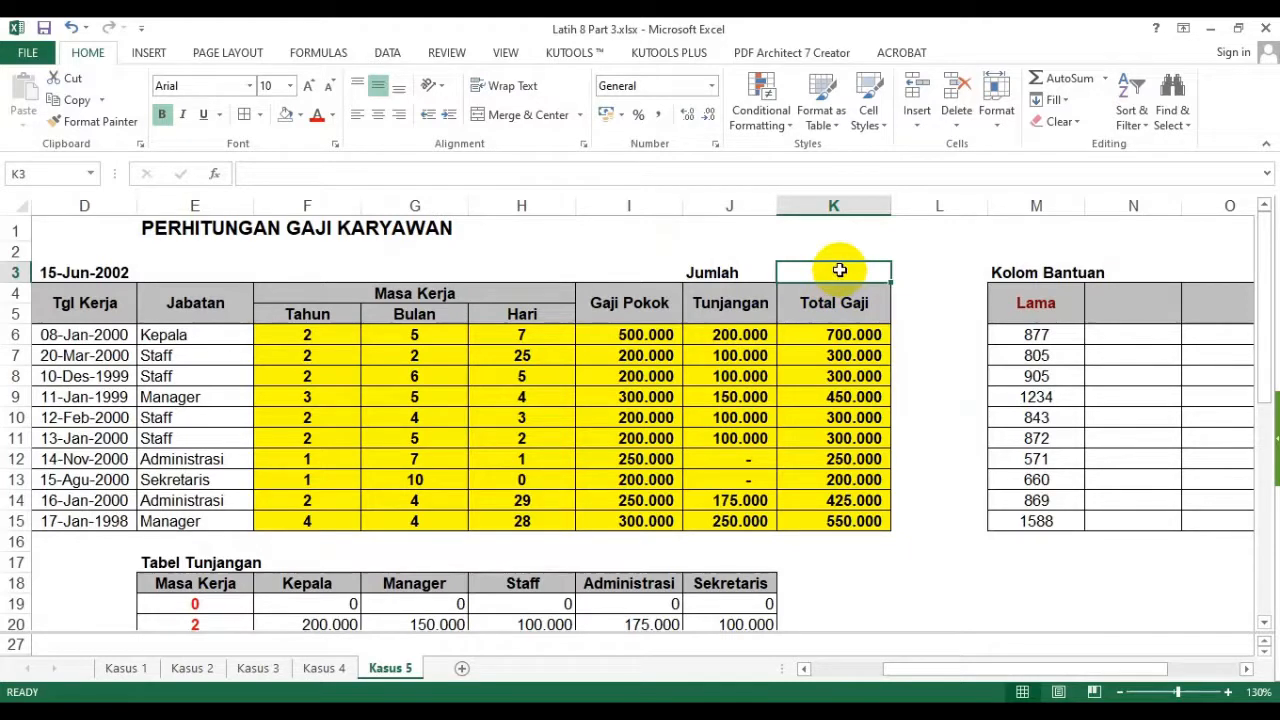
left_click_drag(1051, 334, 1067, 525)
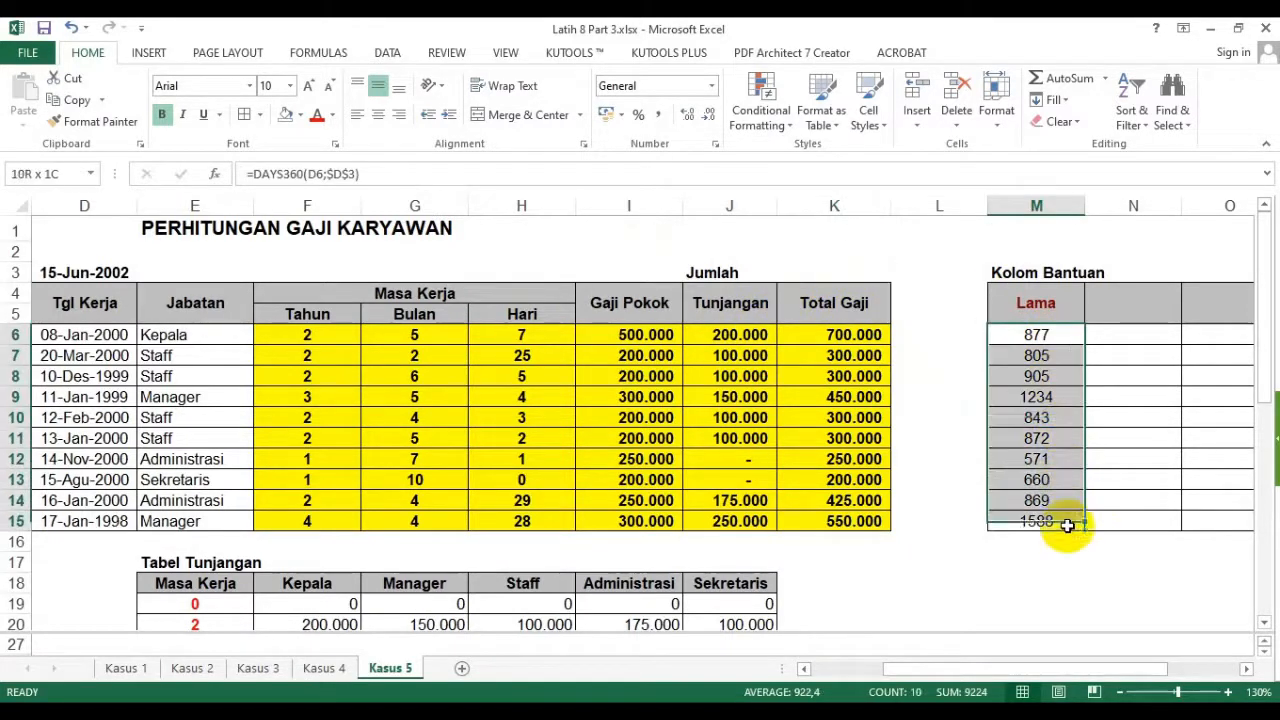
left_click(833, 268)
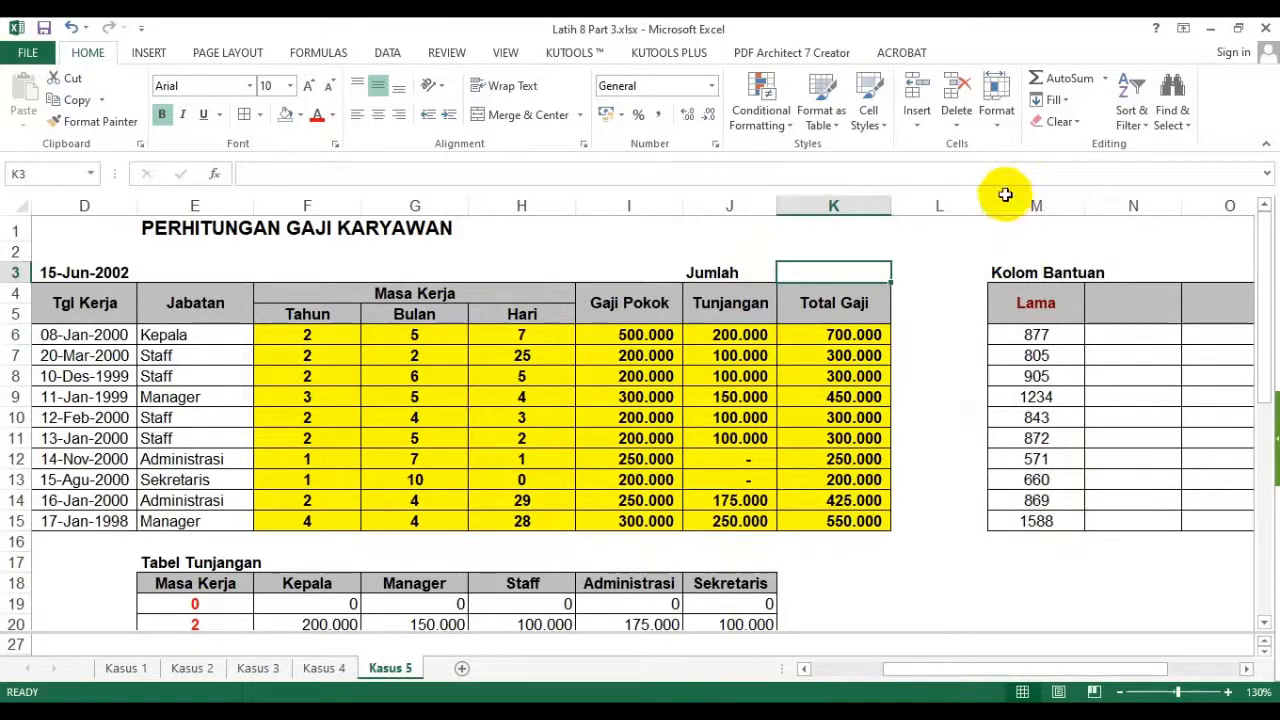
- Calculate the day equivalents of 2 years and 5 months by entering =2*360 in L18 and =5*30 in L19
left_click(933, 582)
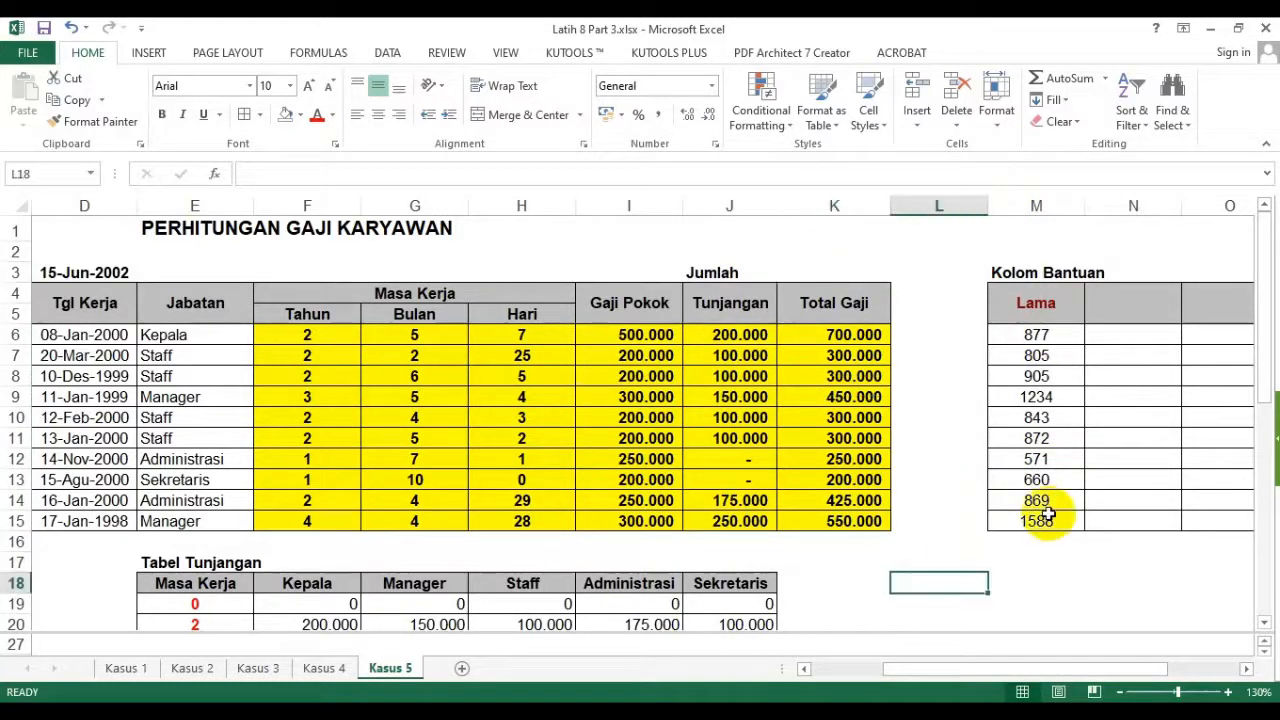
type("=2*360")
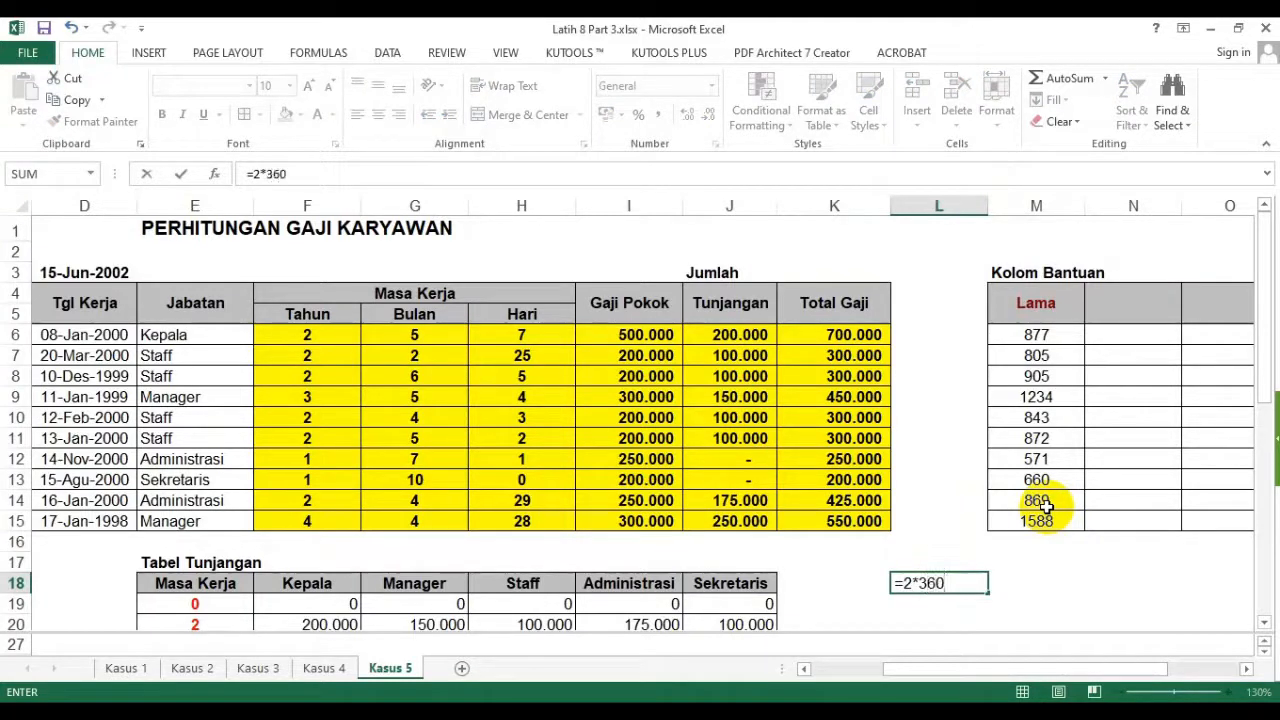
key("Return")
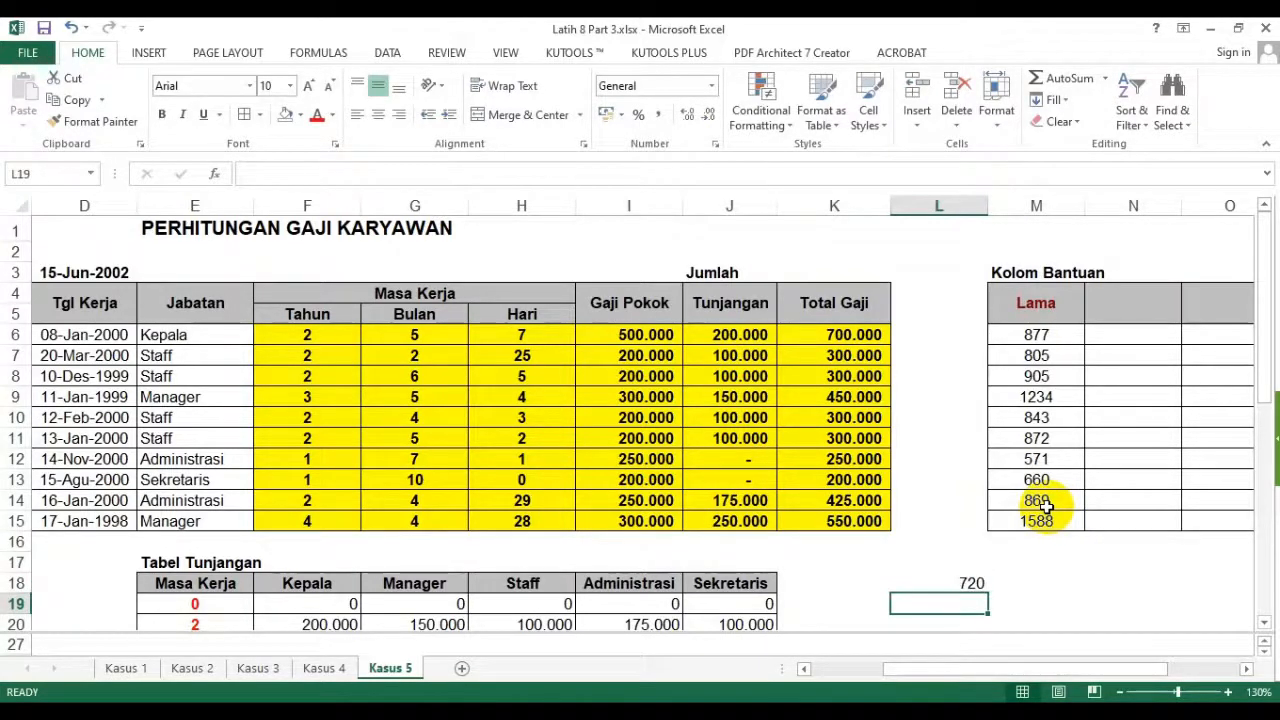
type("=5*3")
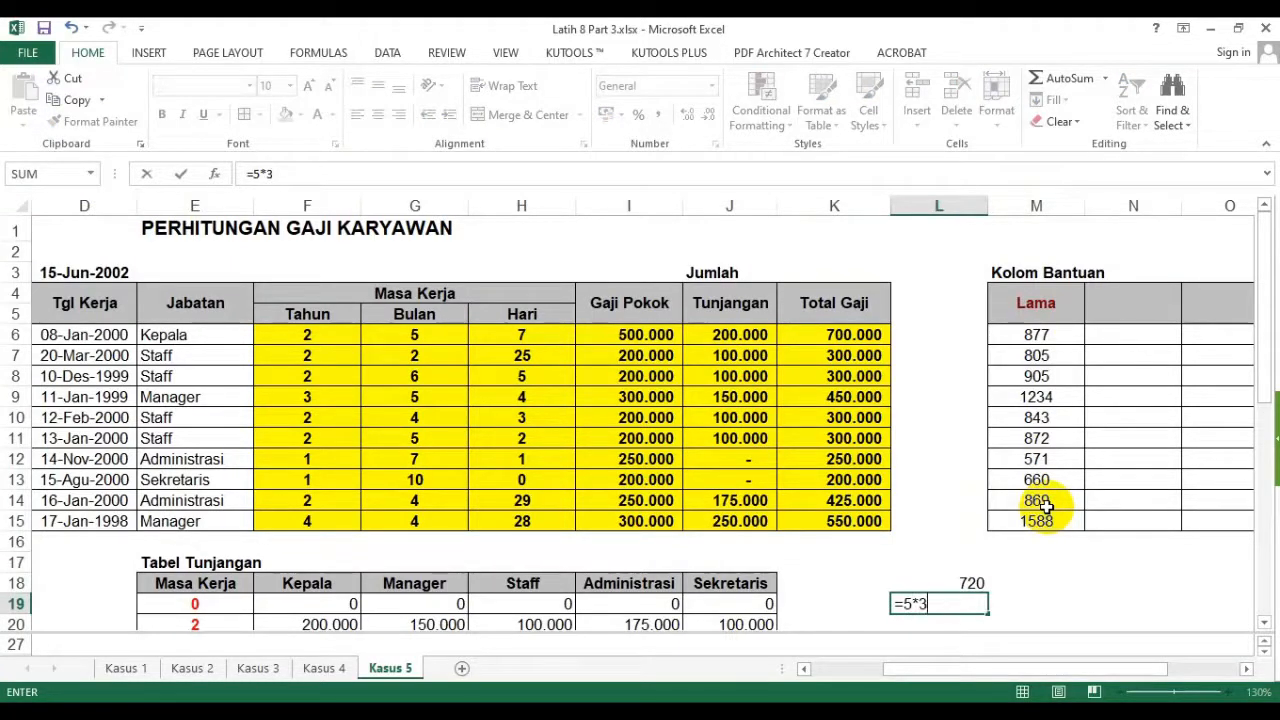
type("0")
key("Return")
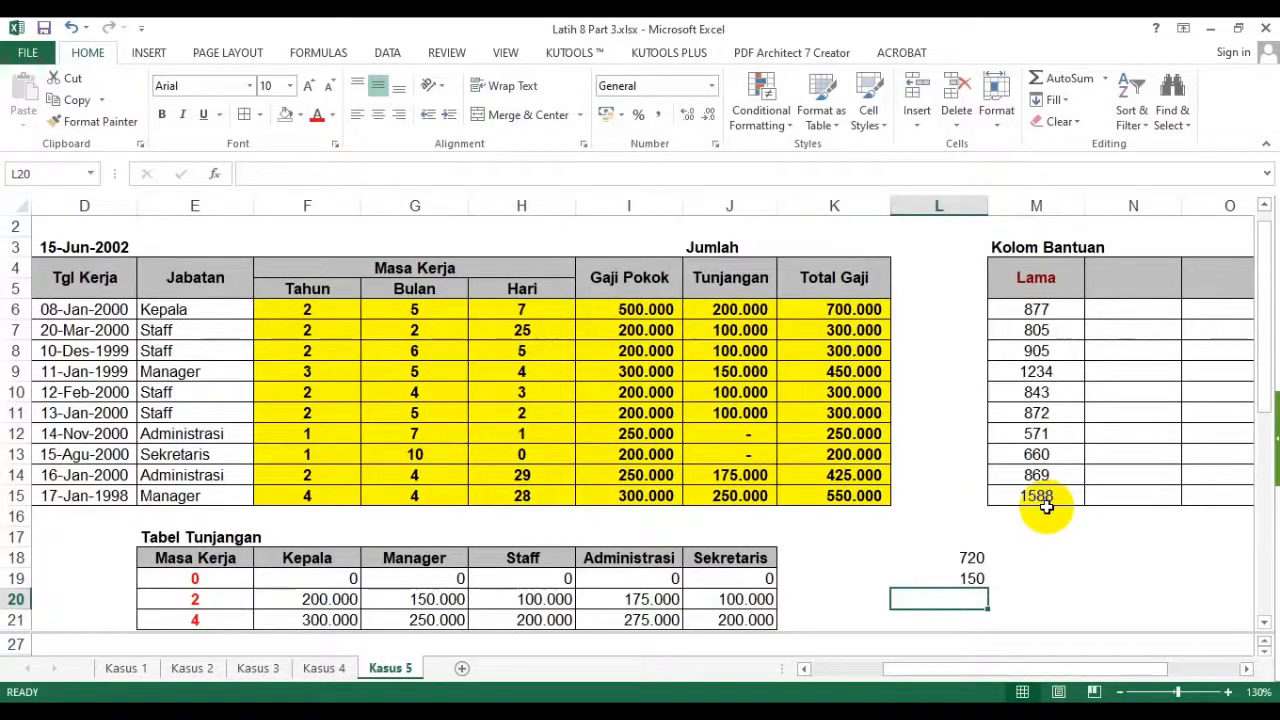
- Add both day values in L20 with =L18+L19, and check the formulas in L18:L20
type("=")
key("Up")
key("Up")
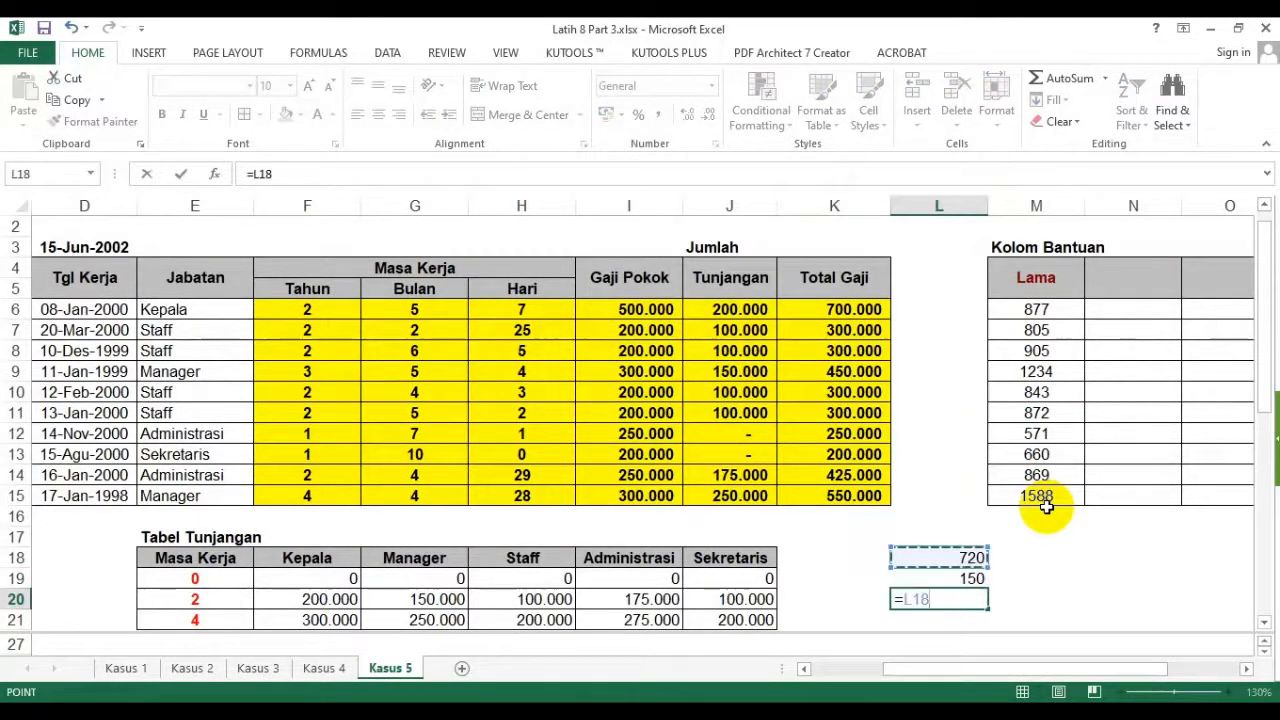
type("+")
key("Up")
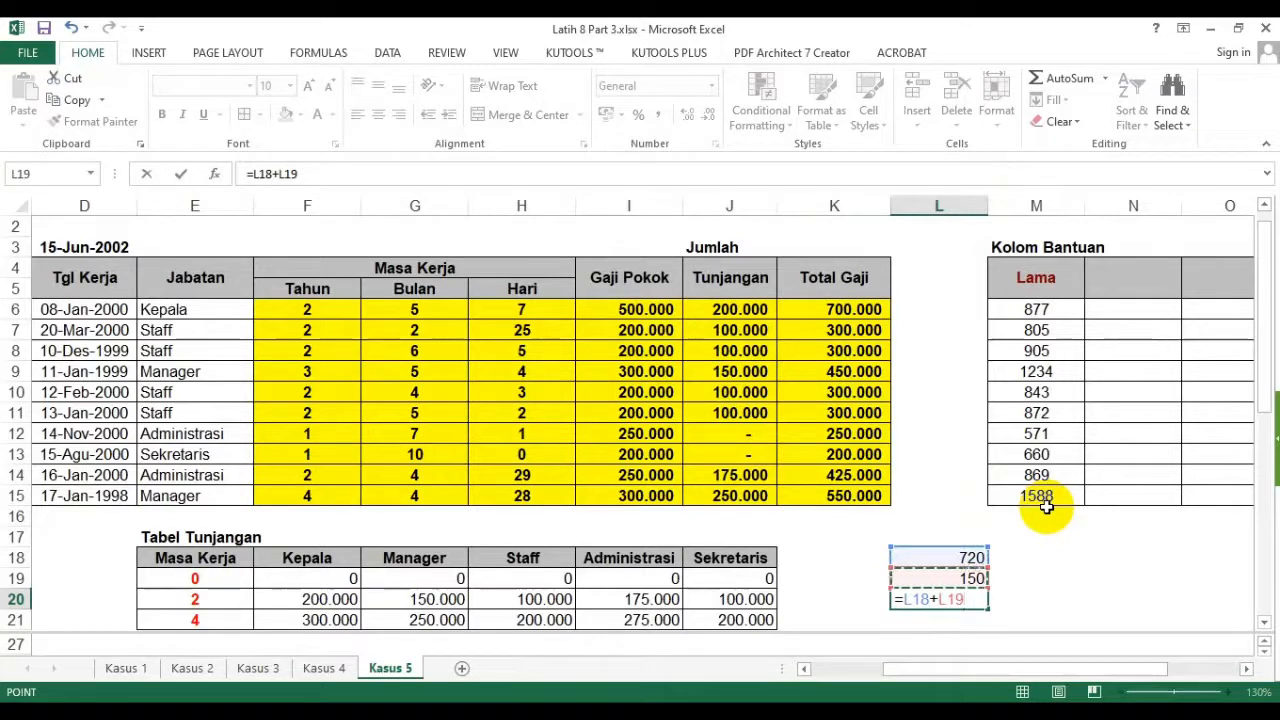
key("Return")
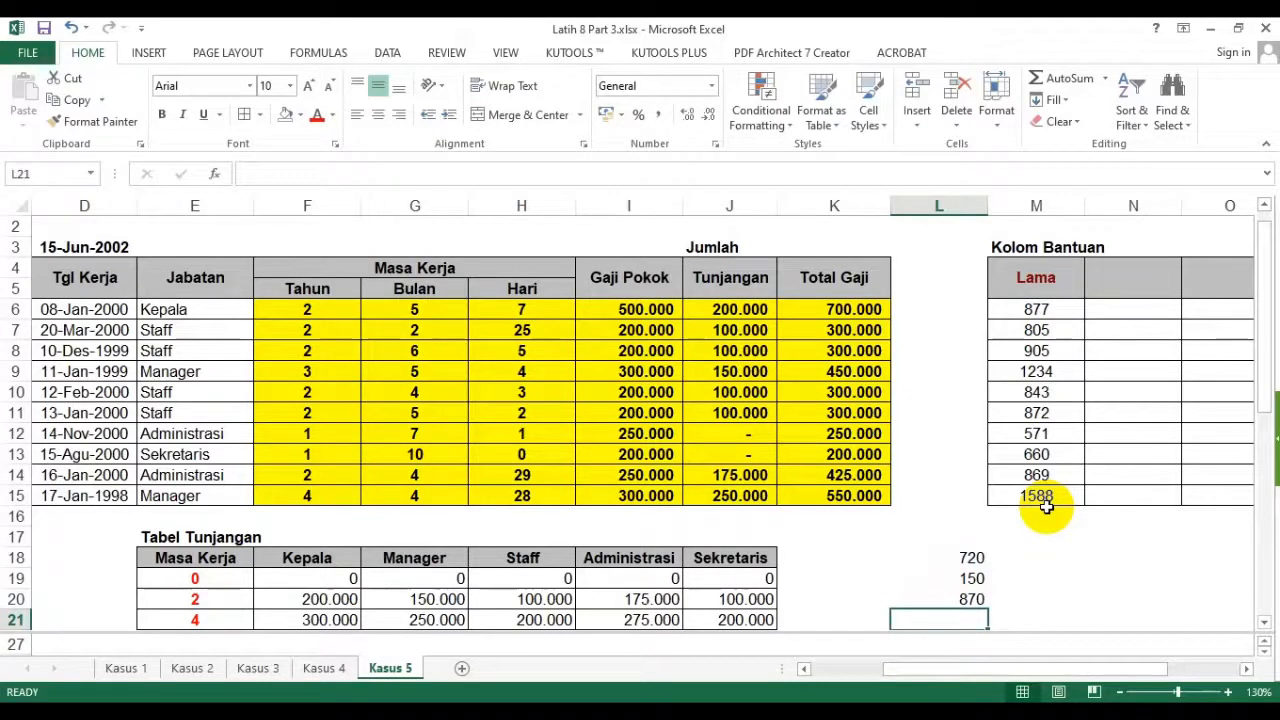
left_click(975, 603)
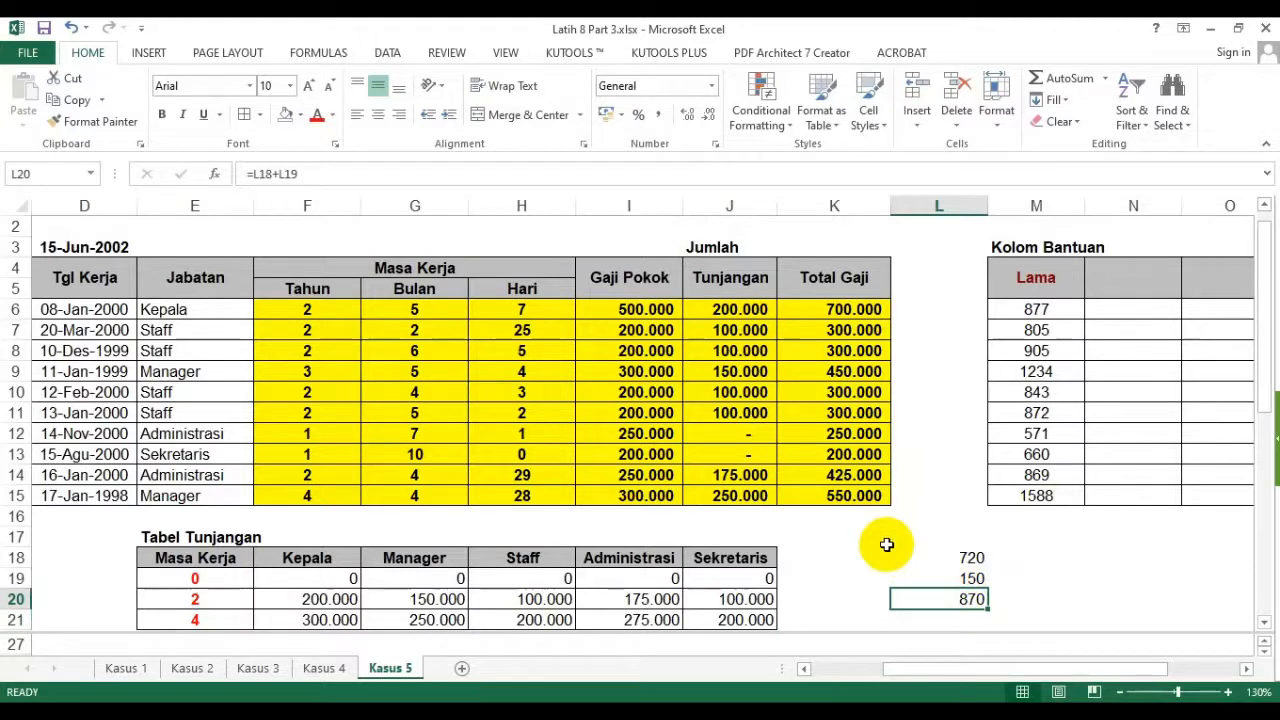
left_click(957, 552)
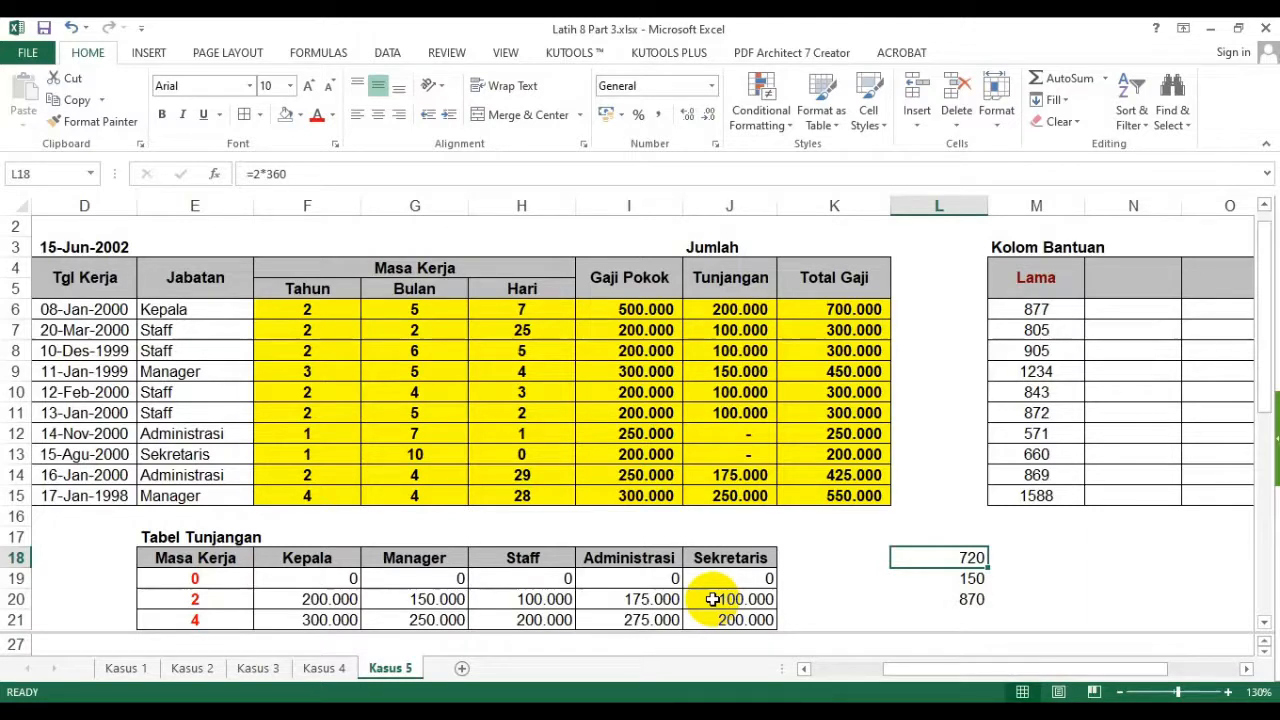
left_click(972, 578)
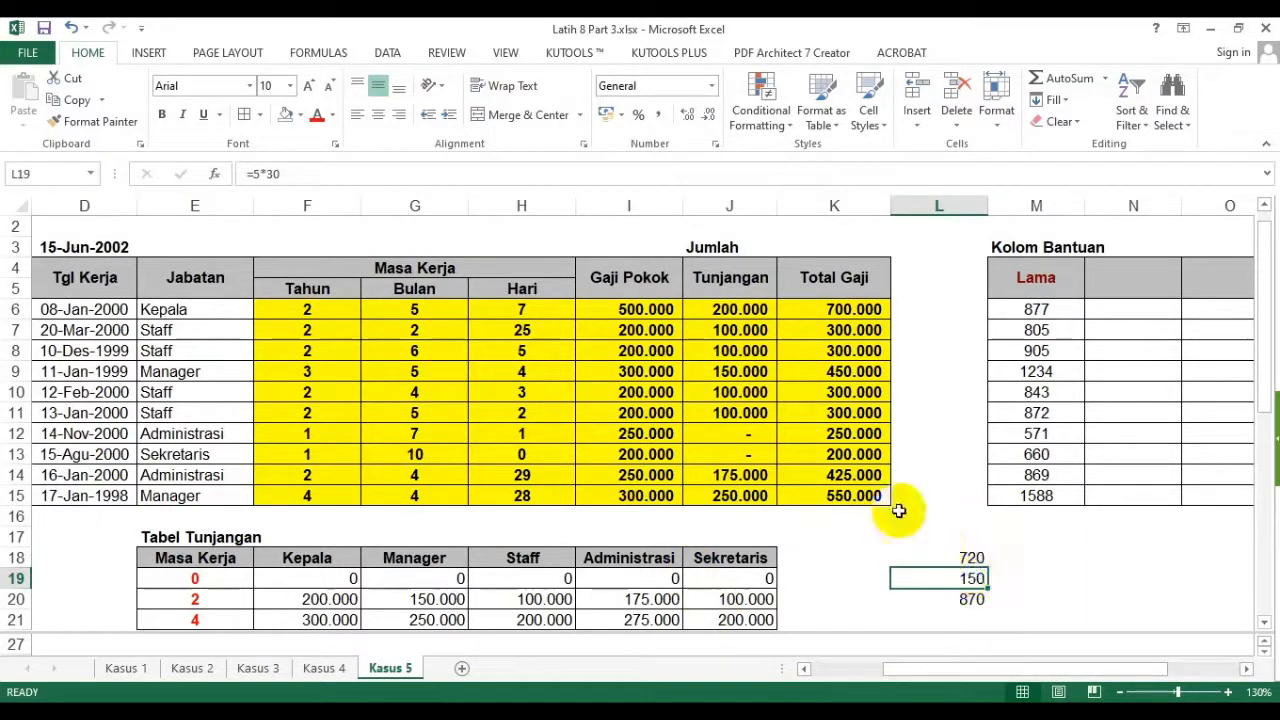
- Count the Lama values above the threshold in K3 with =COUNTIF(M6:M15;">870")
left_click(821, 245)
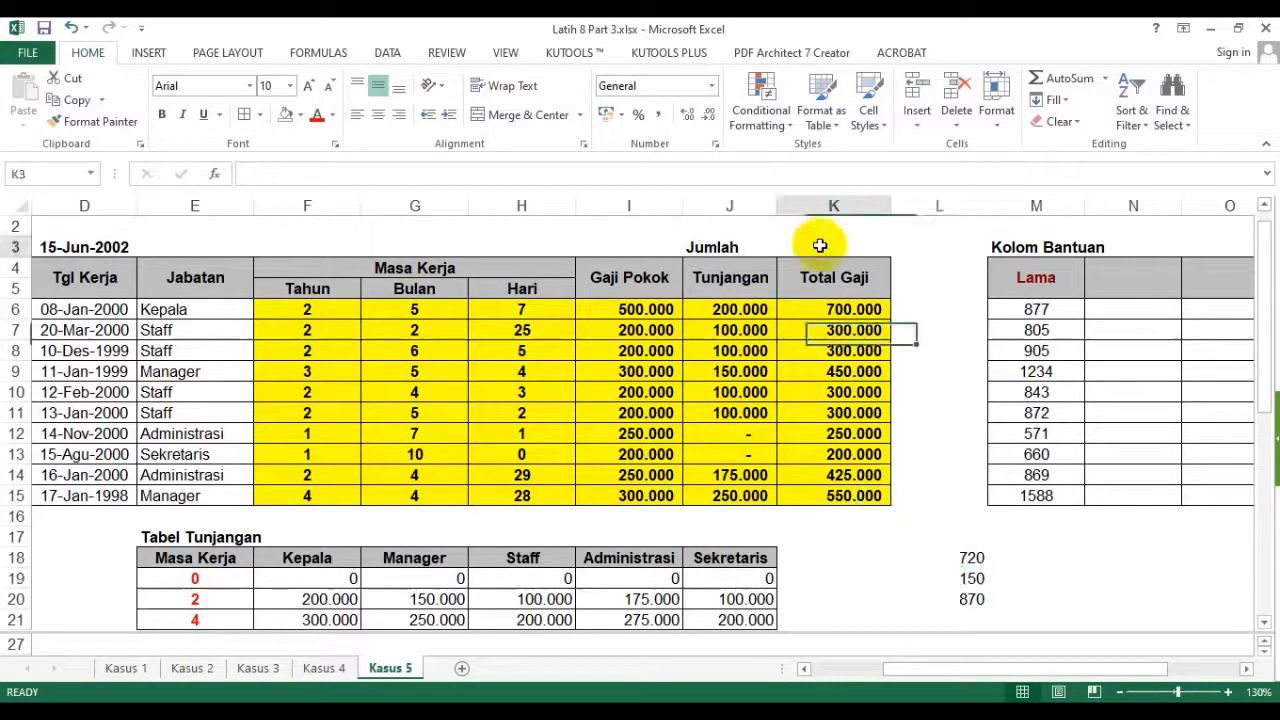
type("=co")
key("BackSpace")
key("BackSpace")
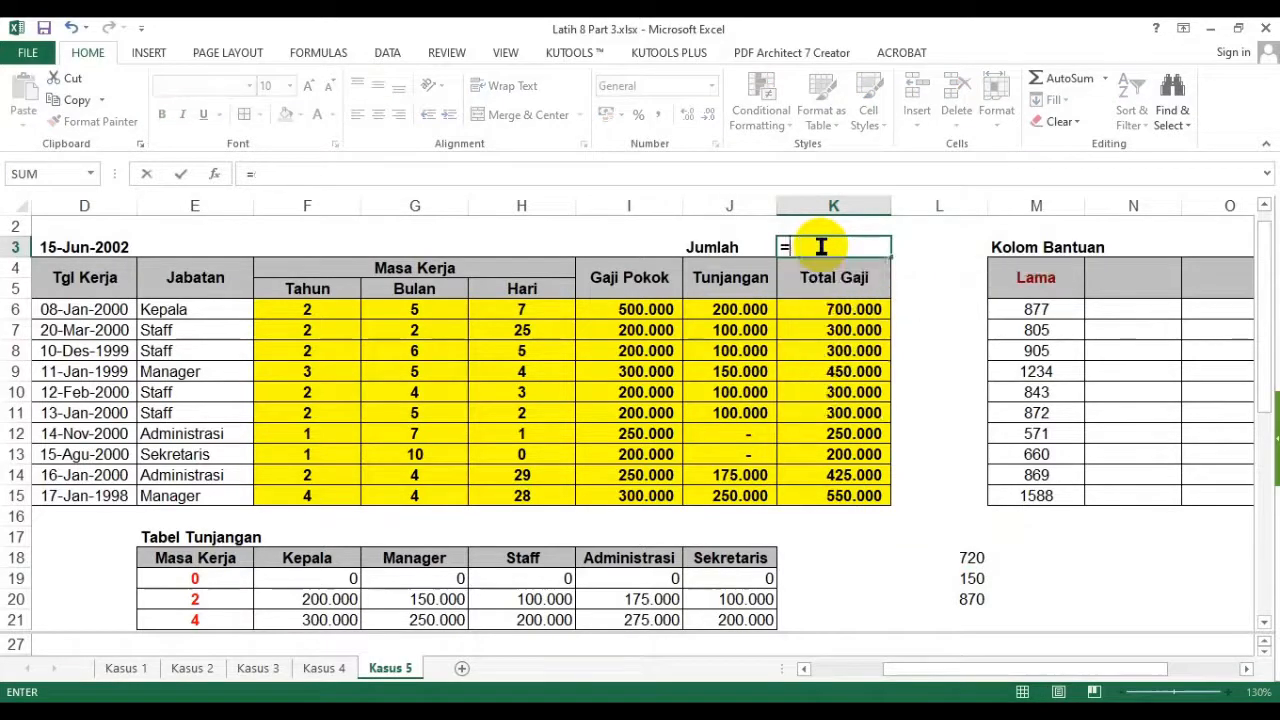
type("countif(")
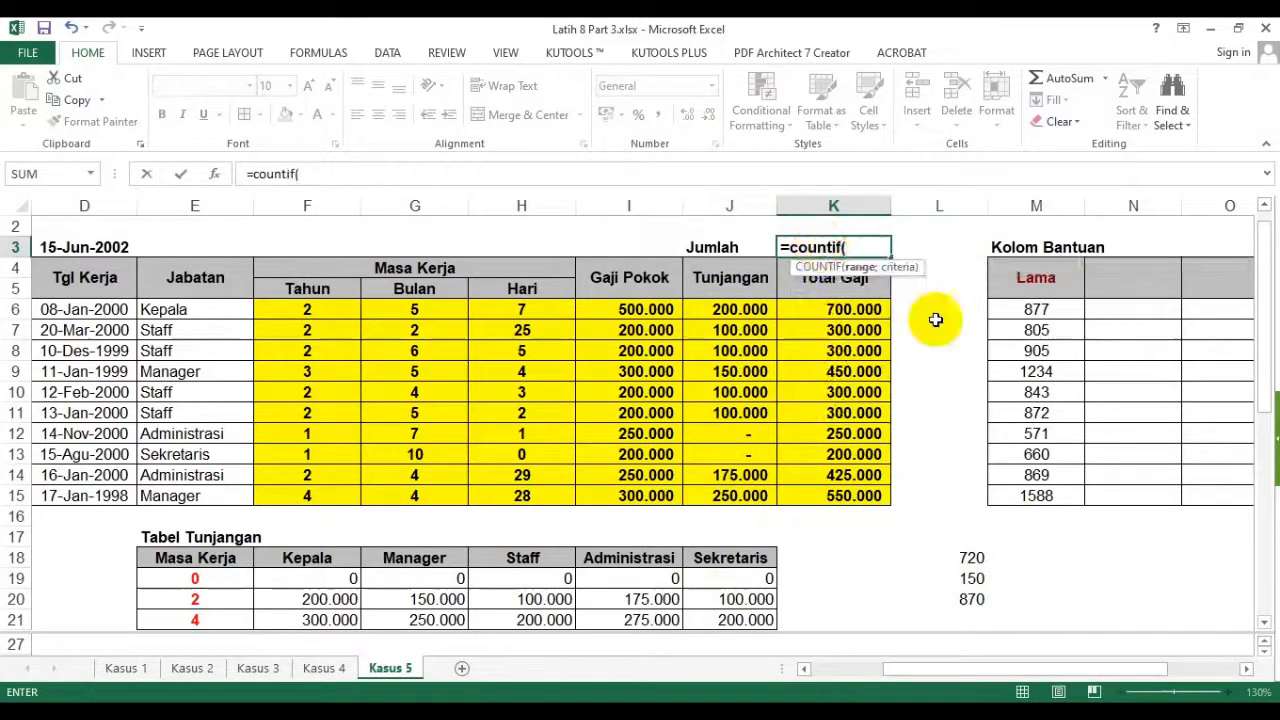
left_click_drag(1046, 307, 1046, 495)
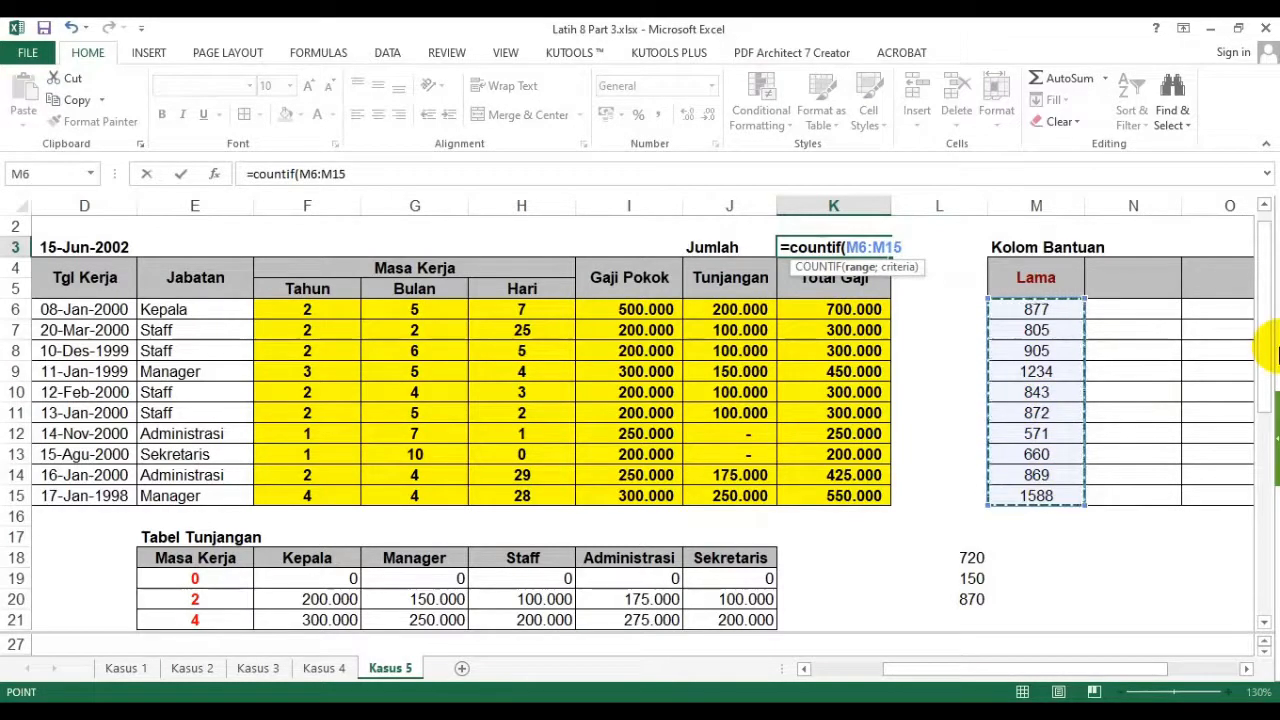
type(";\">870")
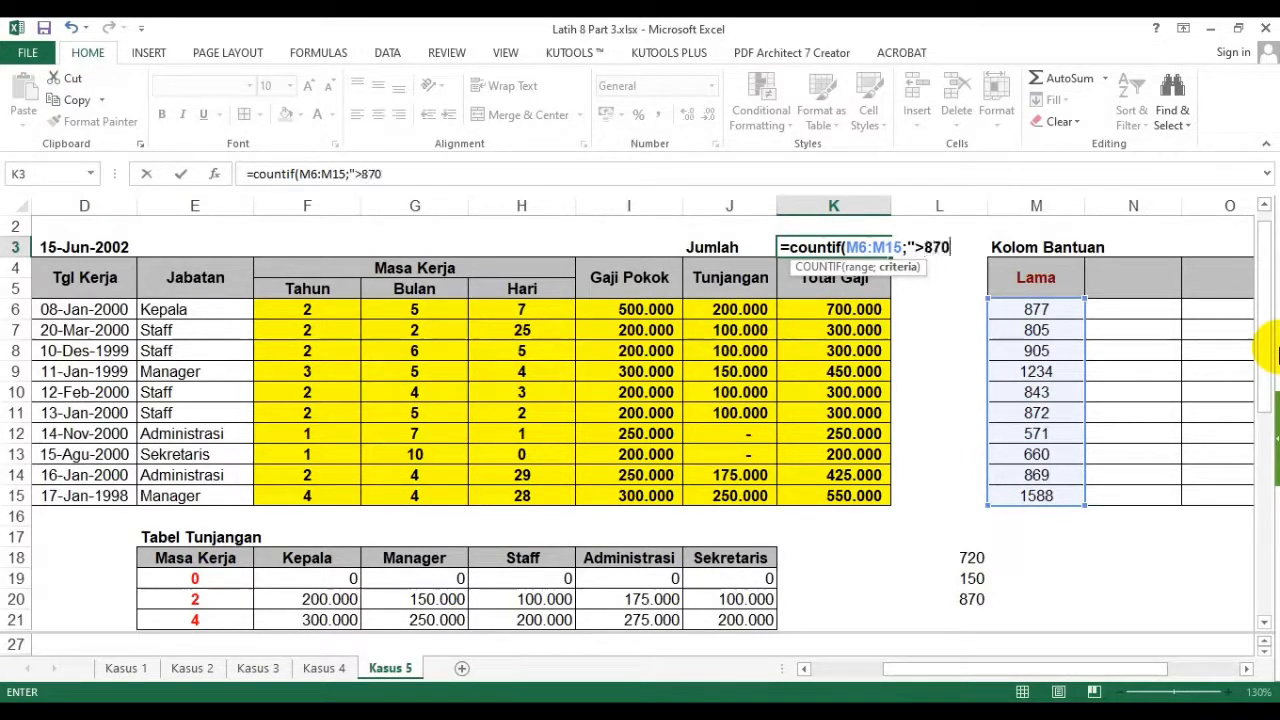
key("Return")
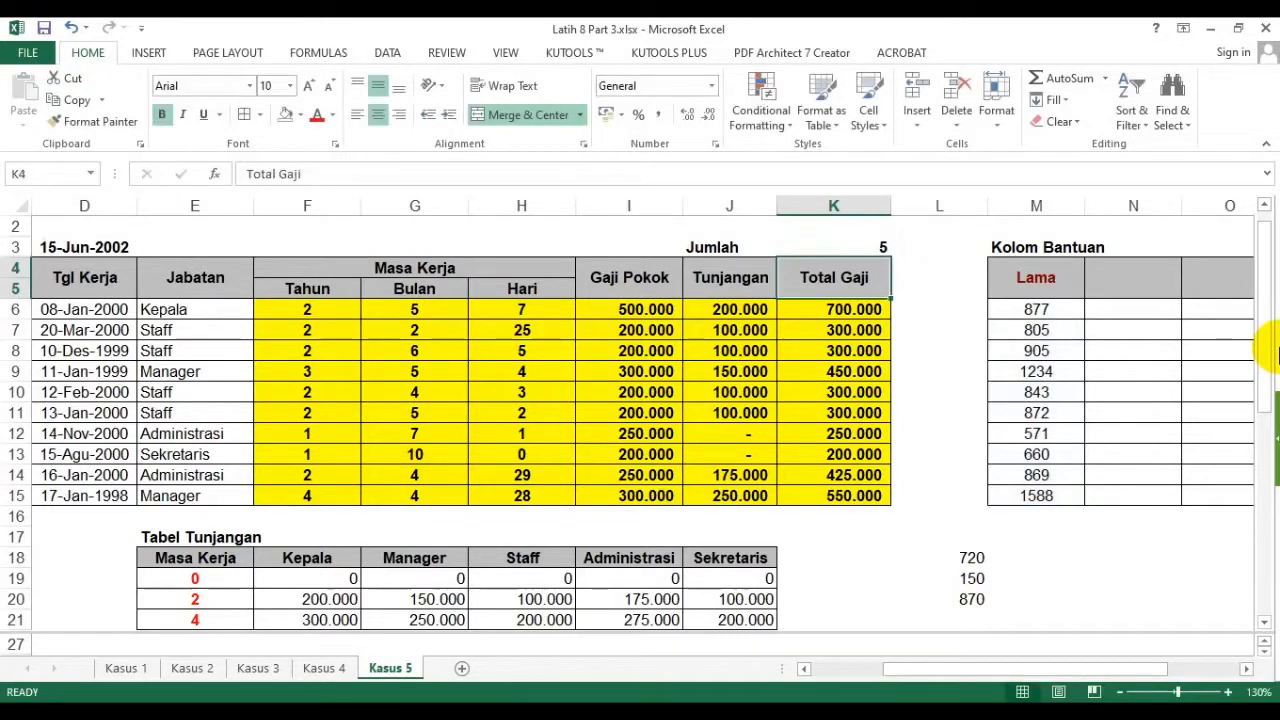
- Check the K3 count against the Masa Kerja values in rows 6, 8, 9, 11 and 15
left_click(868, 247)
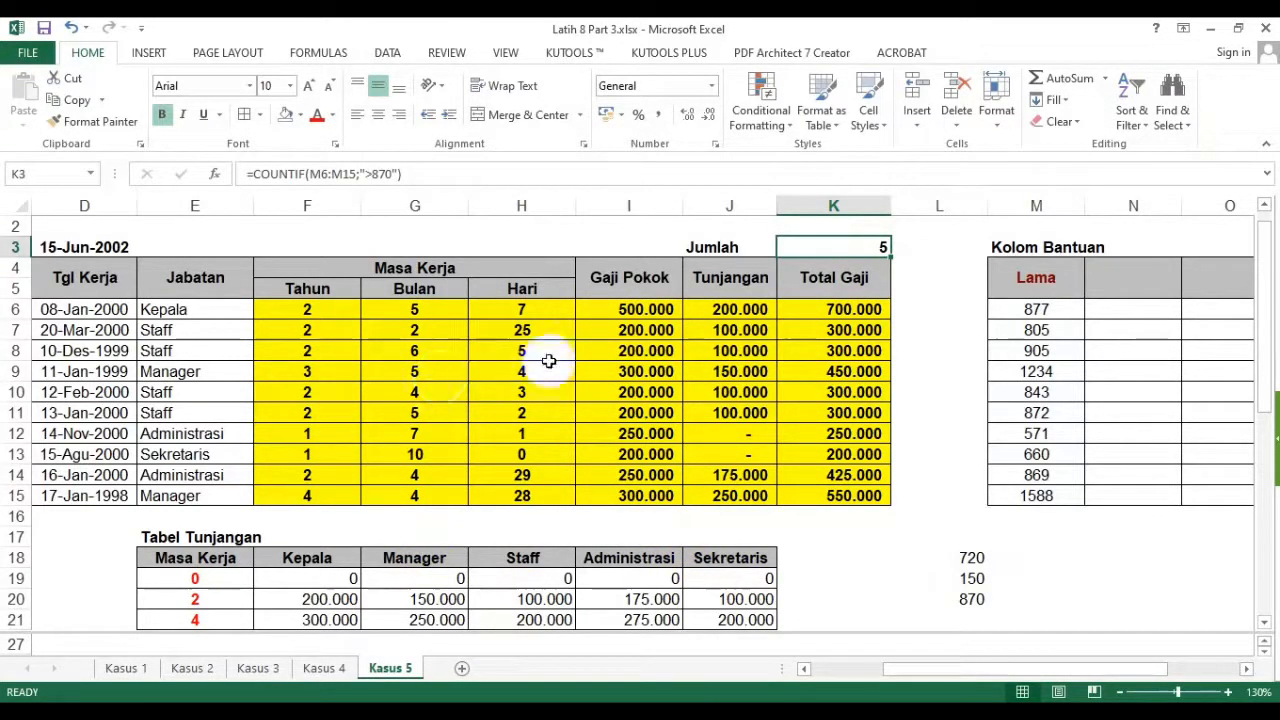
left_click_drag(314, 311, 520, 312)
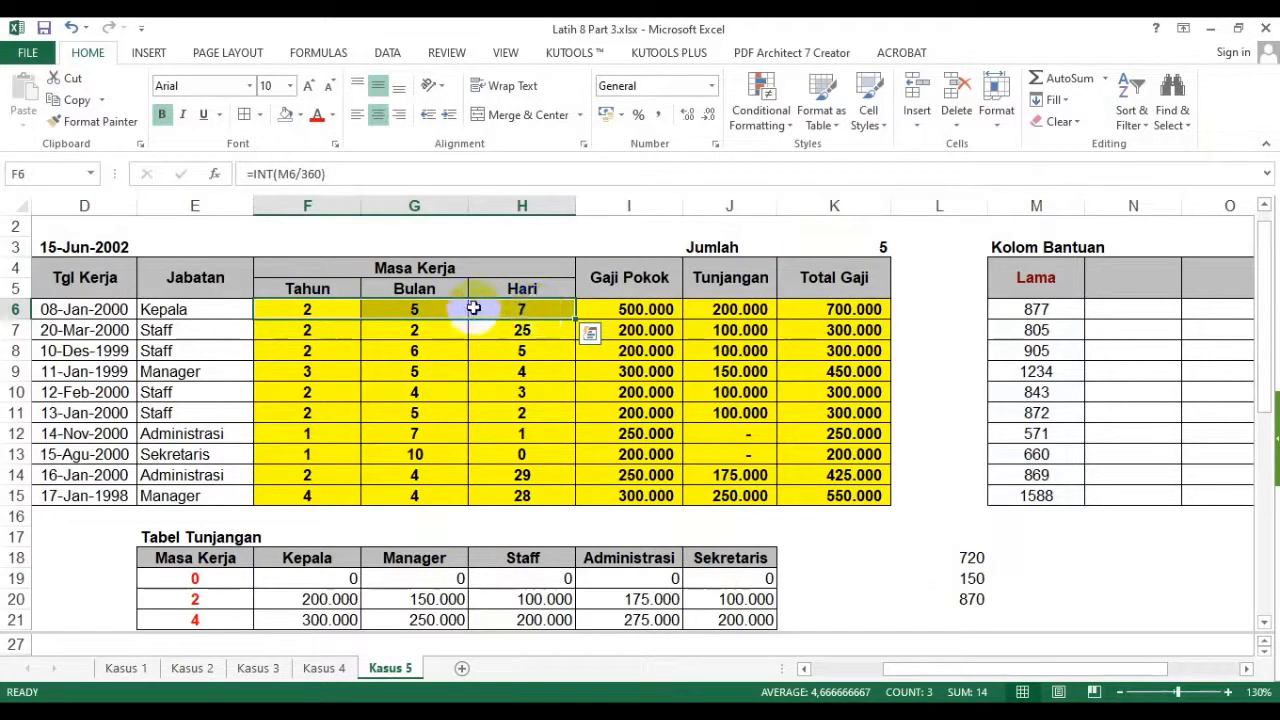
left_click_drag(307, 351, 516, 349)
left_click_drag(309, 371, 535, 371)
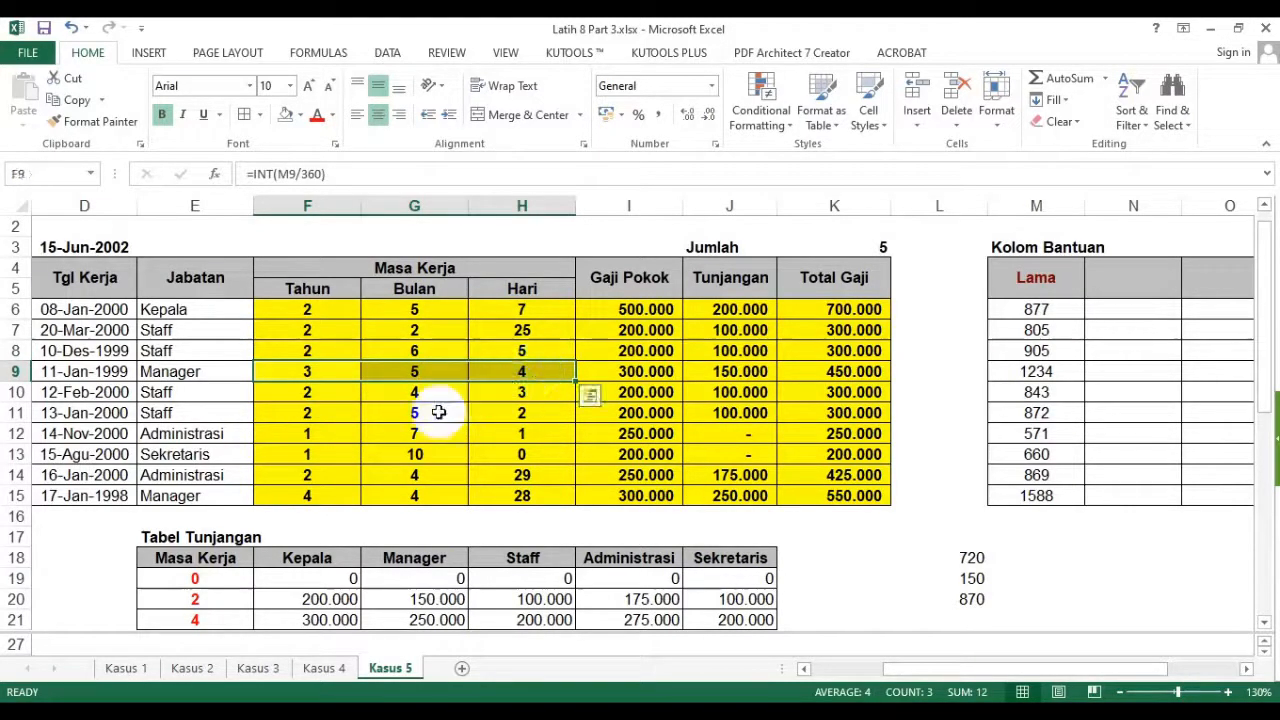
left_click_drag(309, 409, 515, 416)
left_click(351, 496)
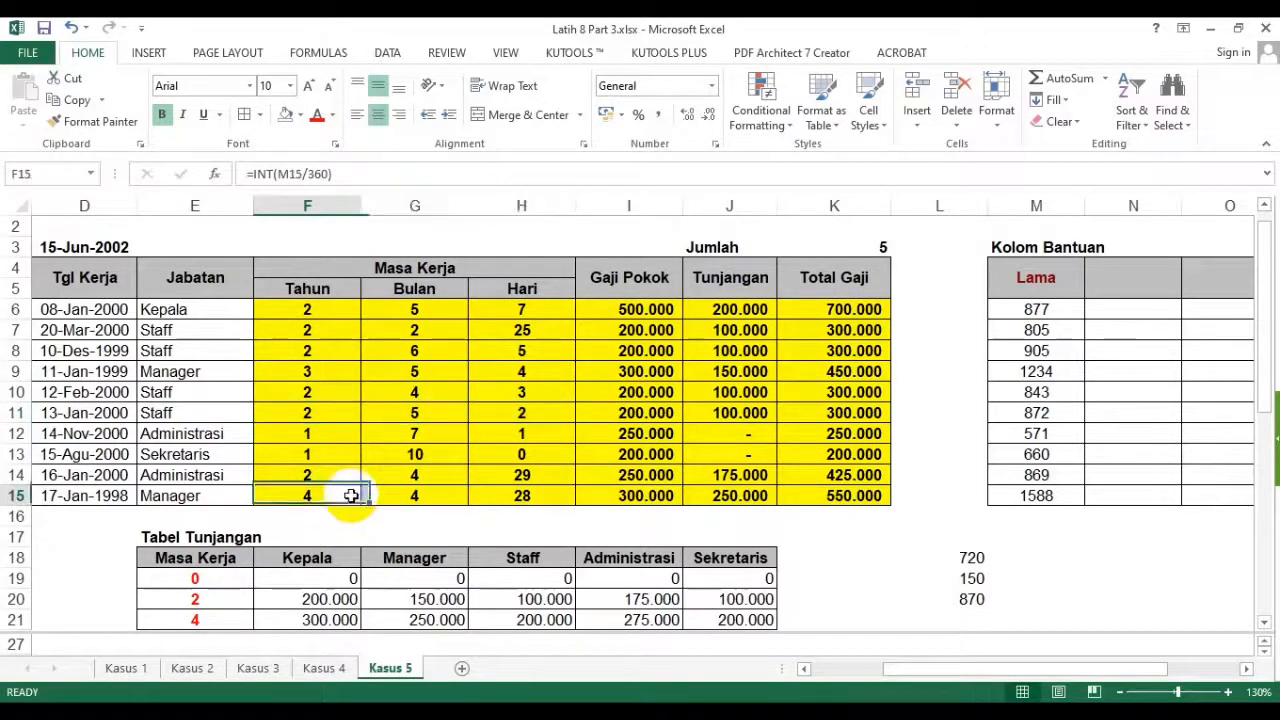
left_click_drag(351, 496, 522, 490)
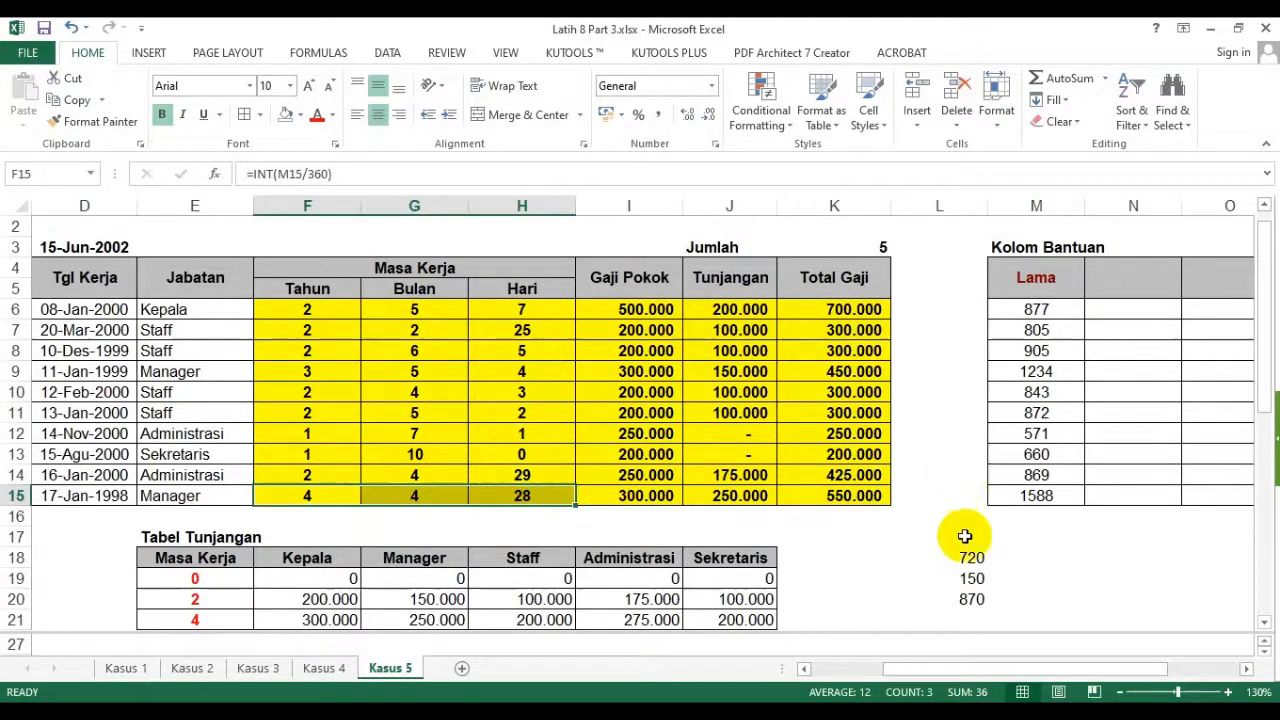
- Review the threshold calculations in L18:L20 and the COUNTIF formula in K3 that relies on their sum
left_click_drag(967, 543, 971, 600)
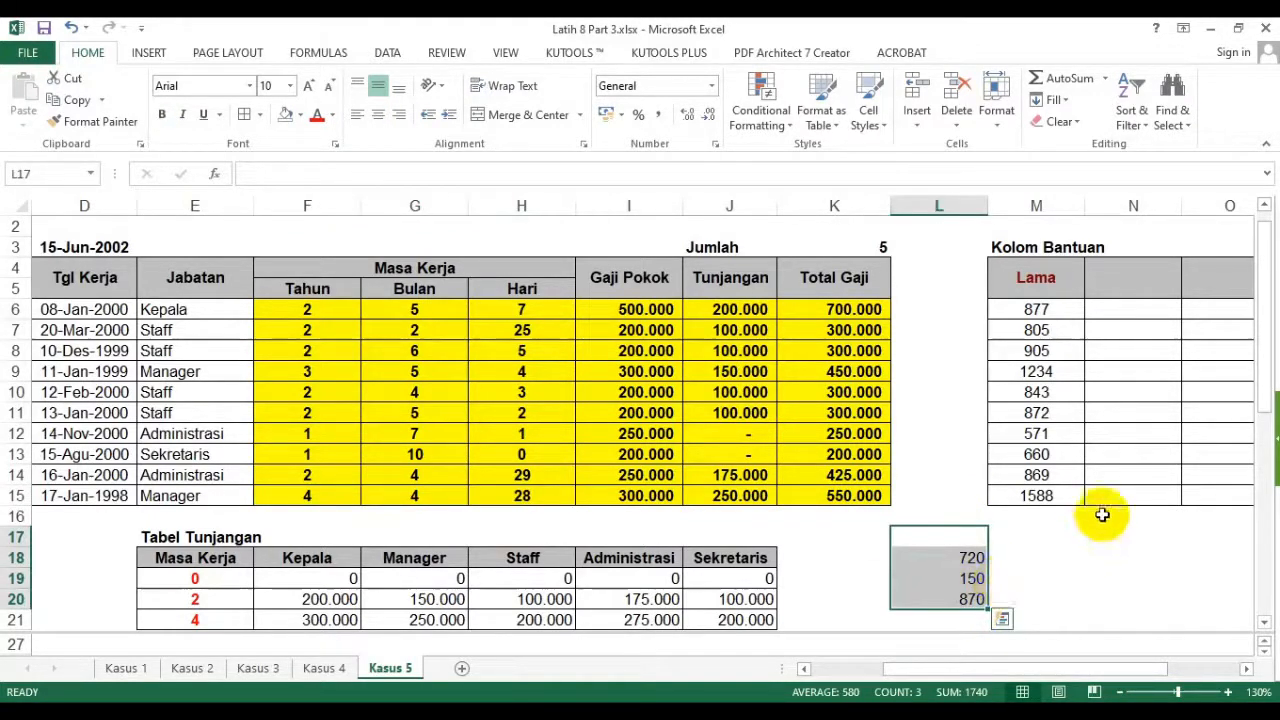
left_click(800, 390)
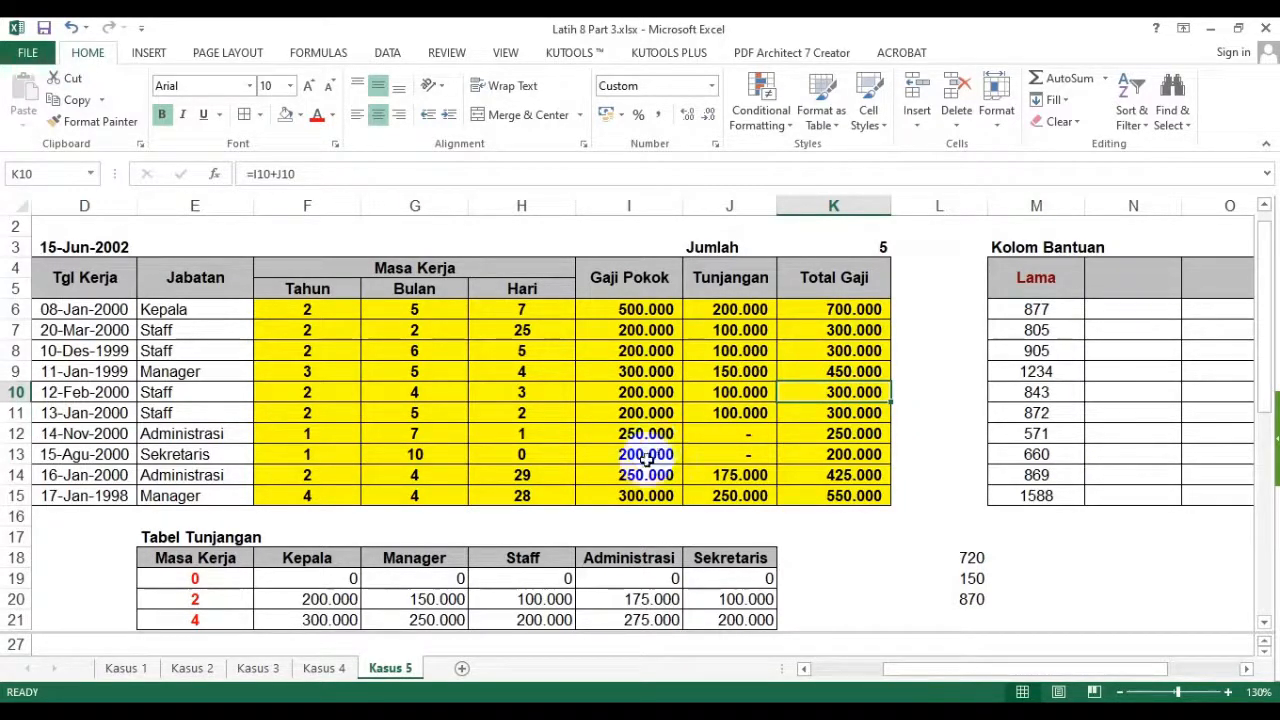
left_click(970, 557)
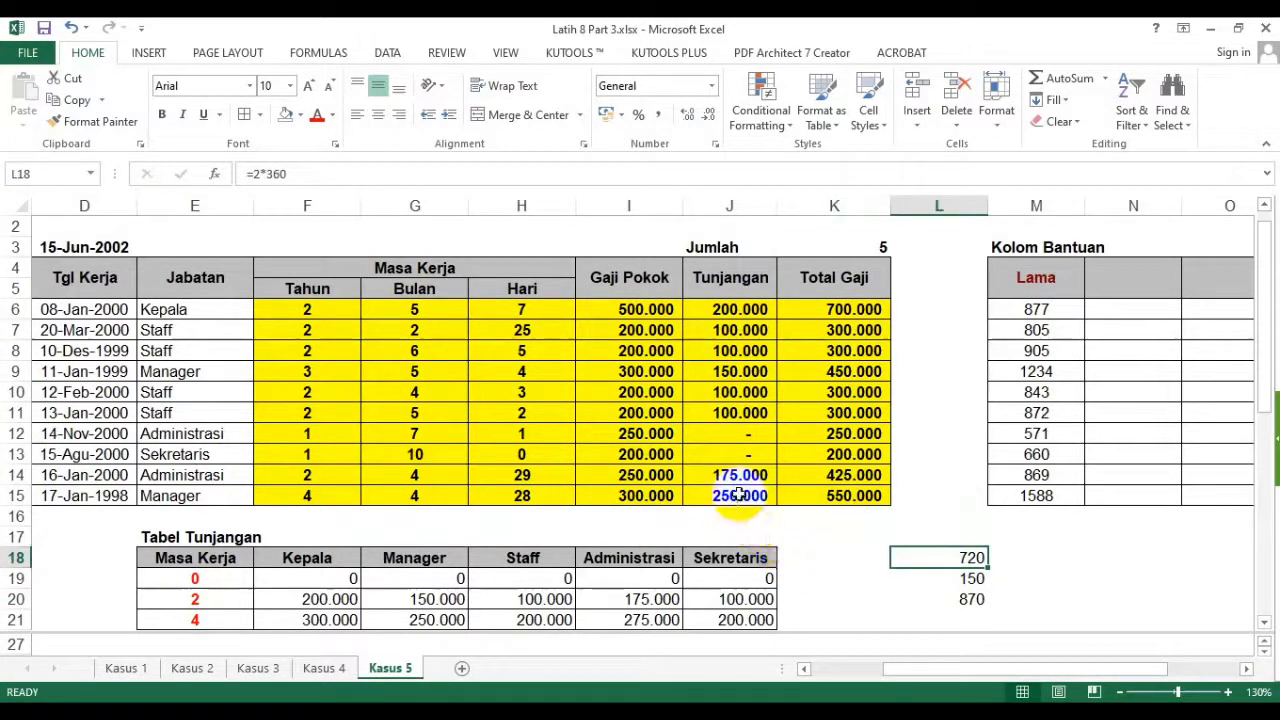
key("F2")
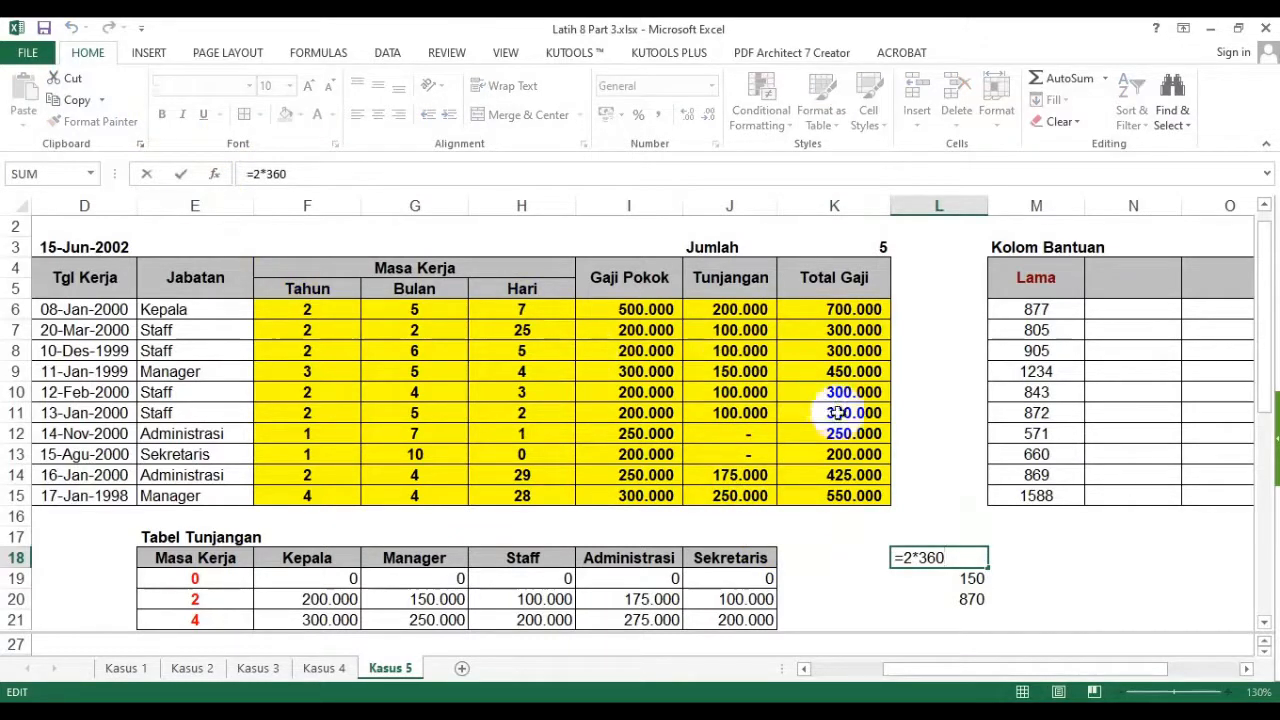
key("Return")
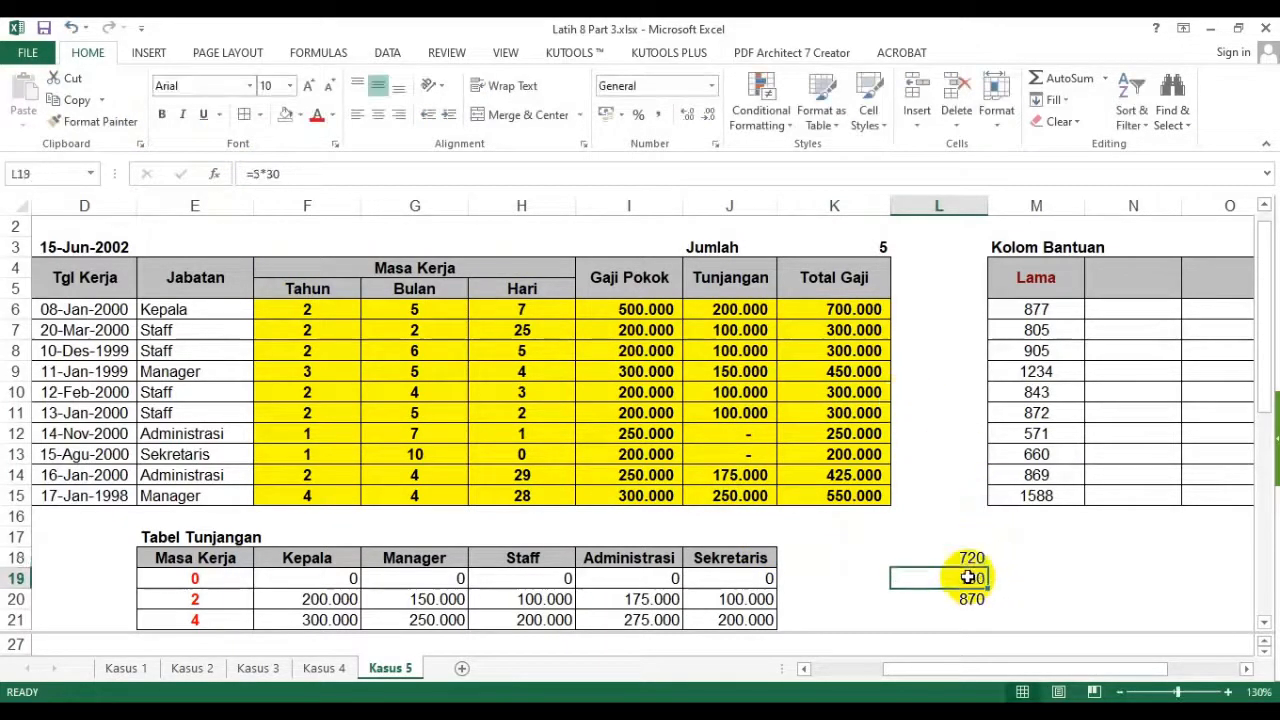
key("F2")
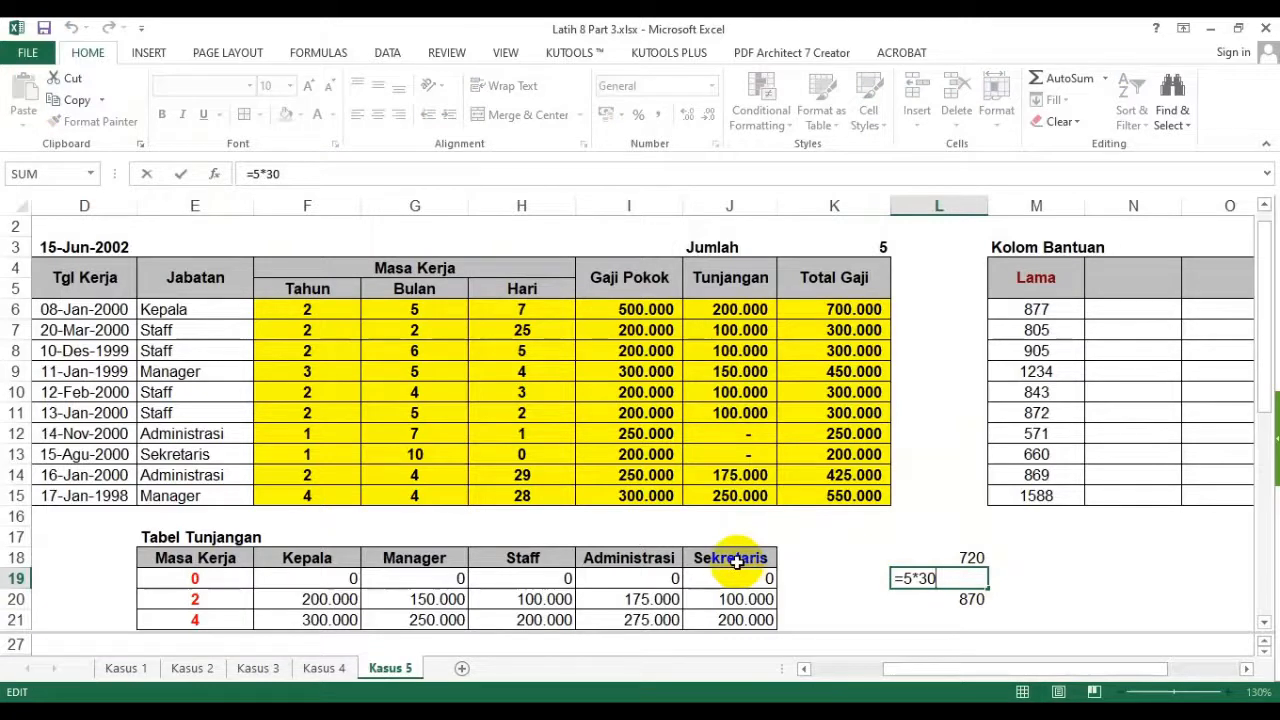
key("Escape")
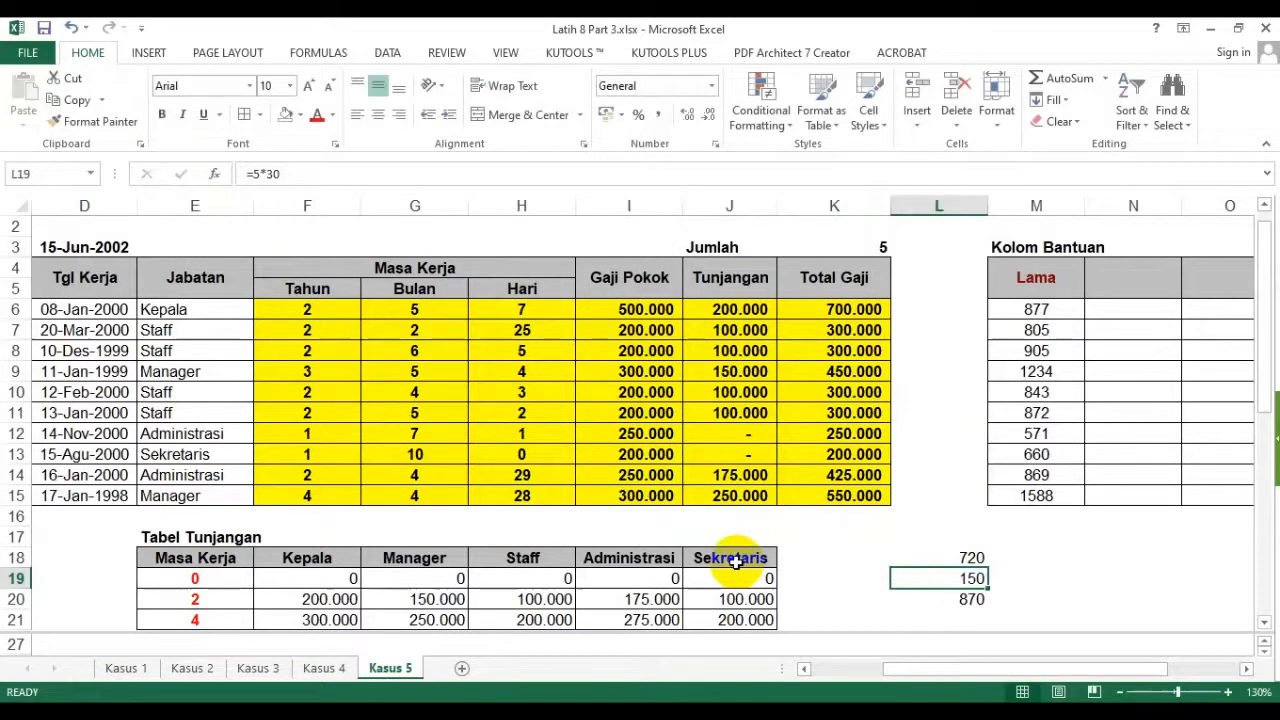
left_click(968, 598)
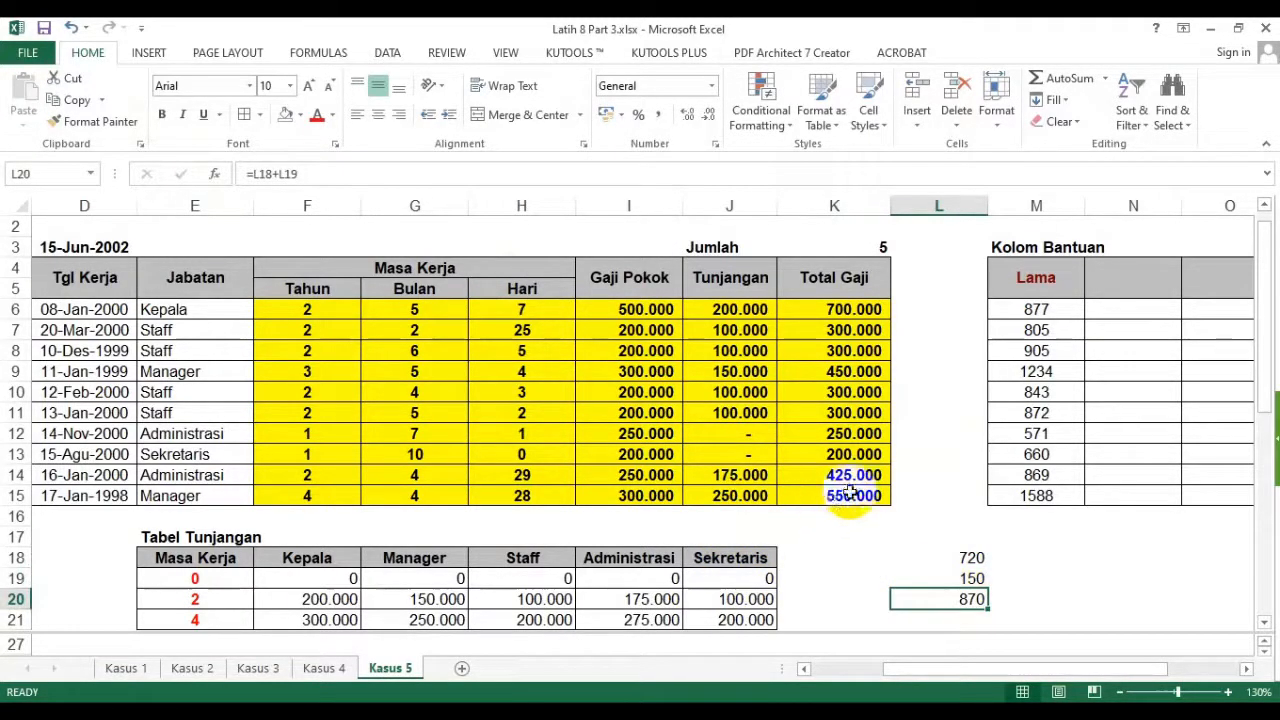
left_click(845, 245)
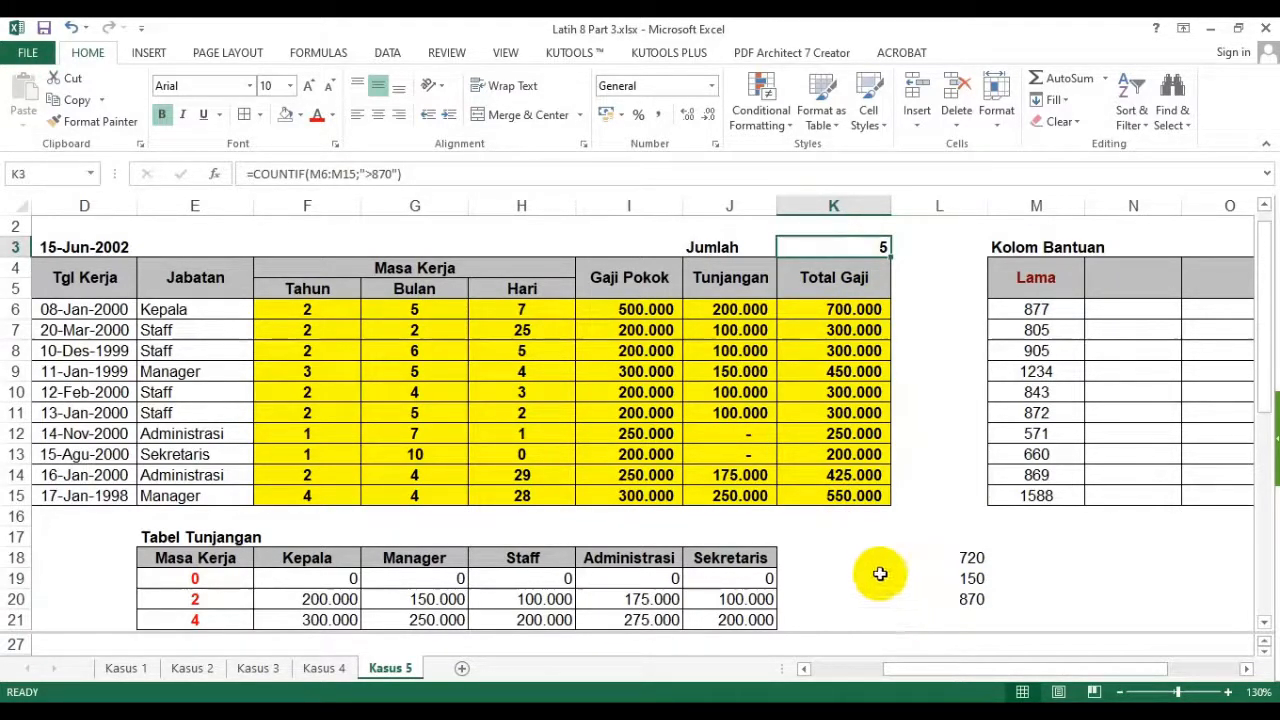
- Look over the whole employee table from the No column down to the Instruksi Soal section
left_click_drag(890, 668, 830, 675)
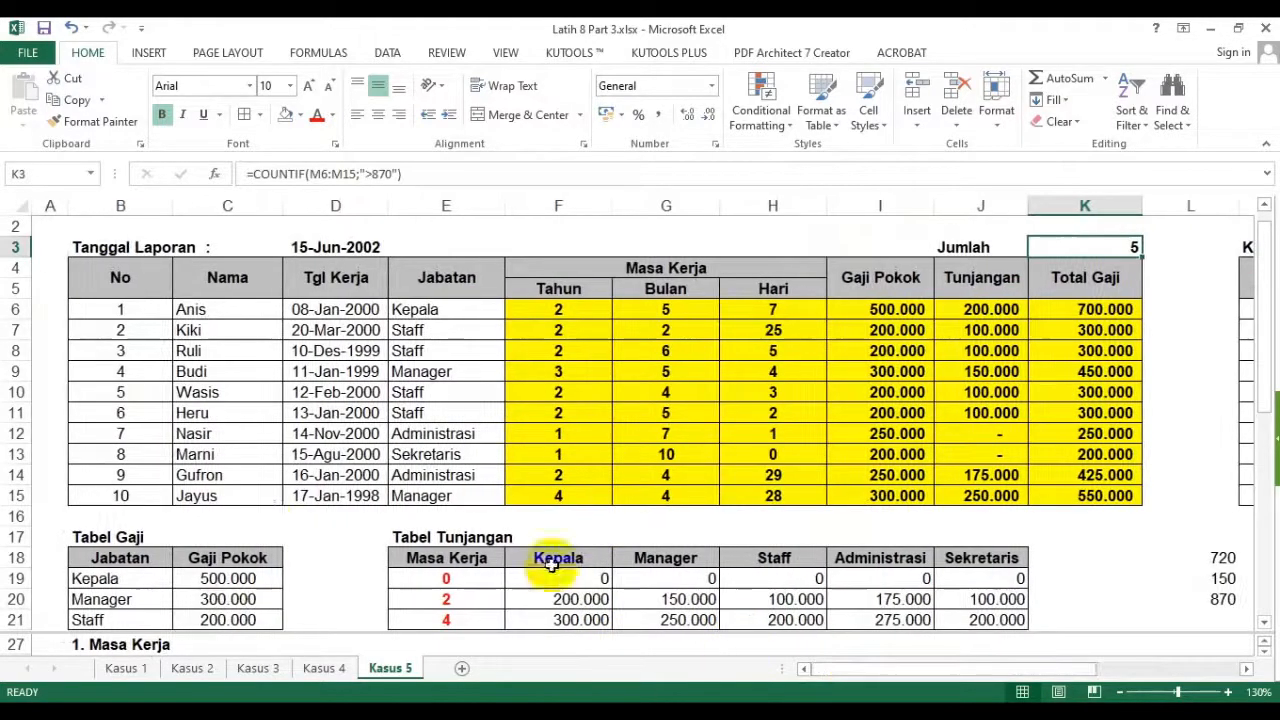
left_click(261, 513)
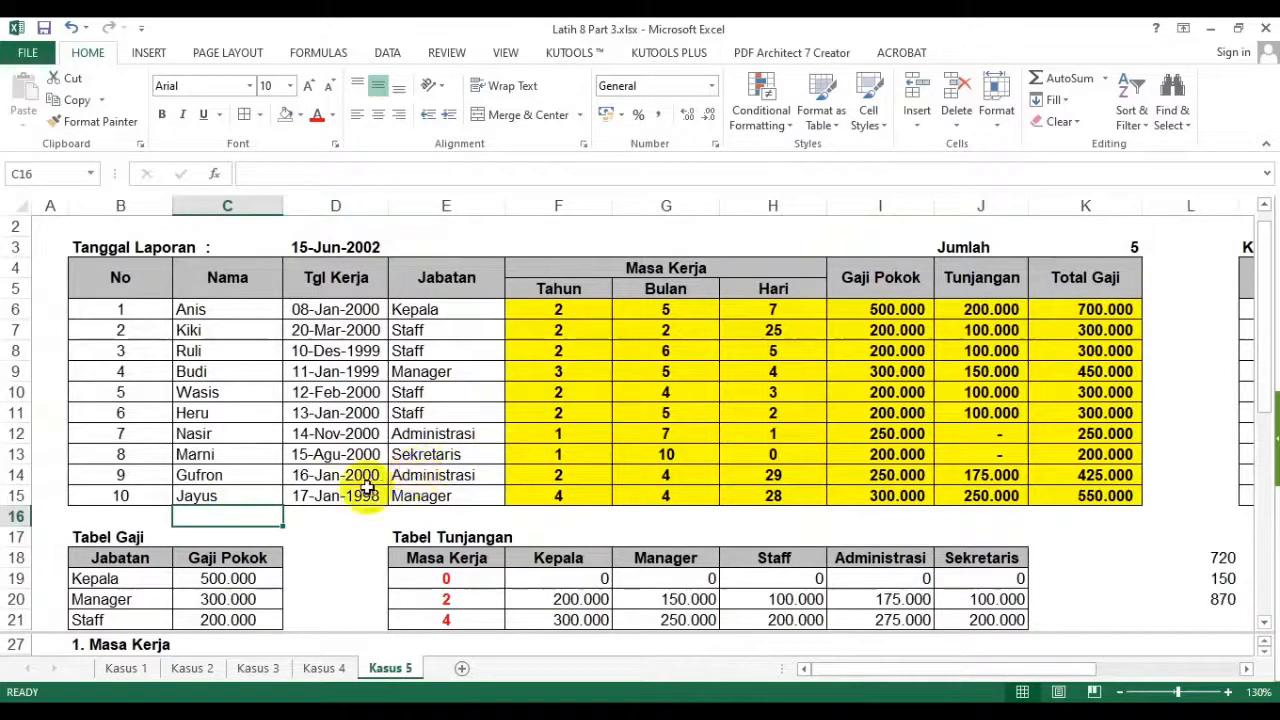
scroll(352, 522, "down", 2)
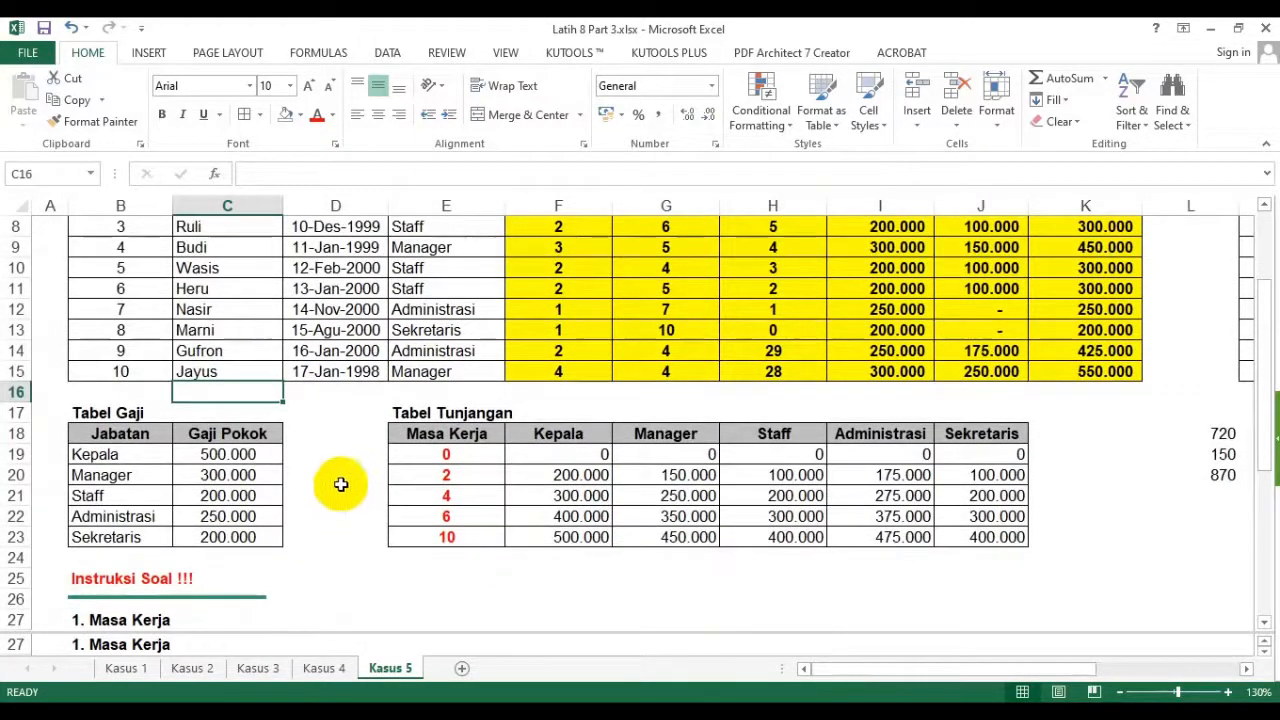